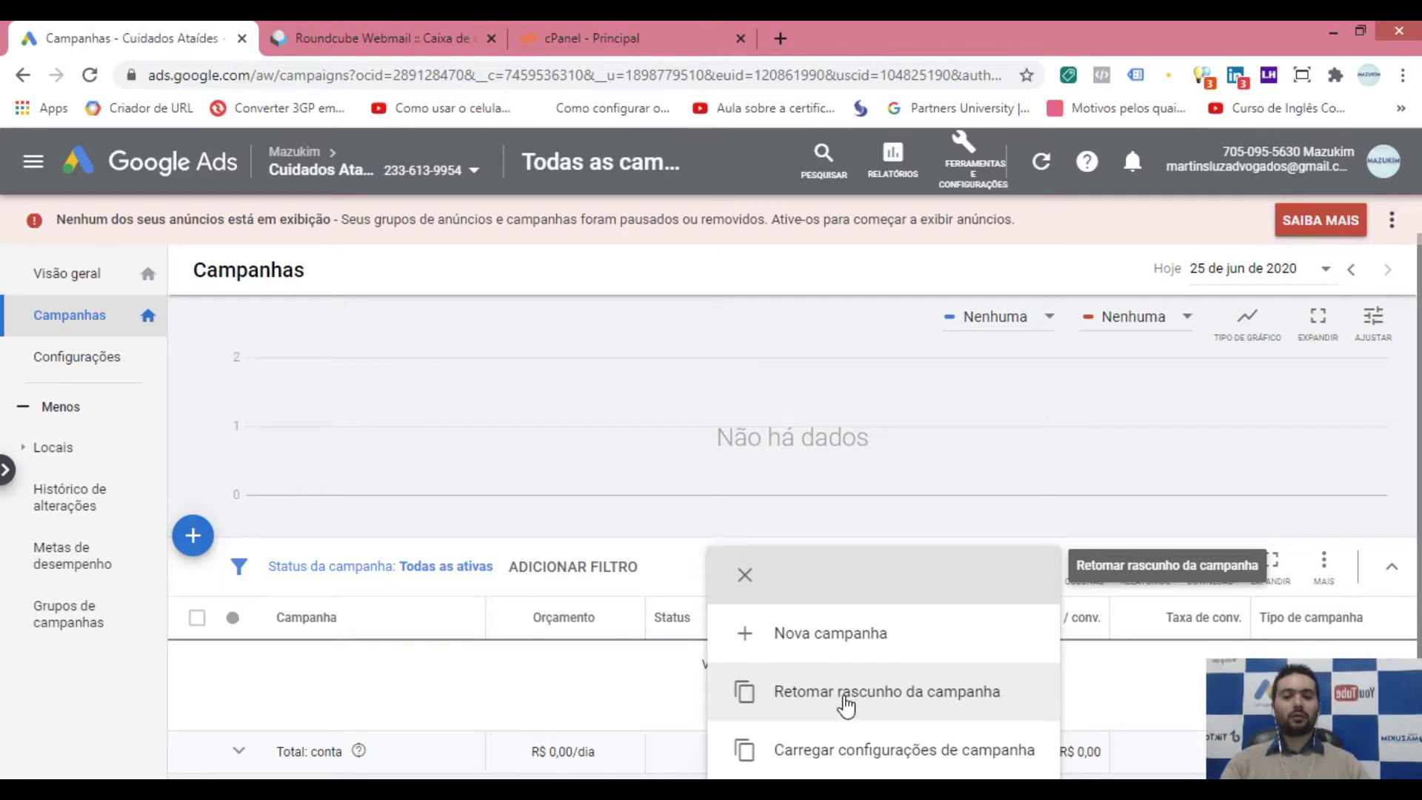
- Resume the draft campaign RP - Curso Cuidador de Idoso and save its campaign settings to continue to the ad group setup
click(844, 696)
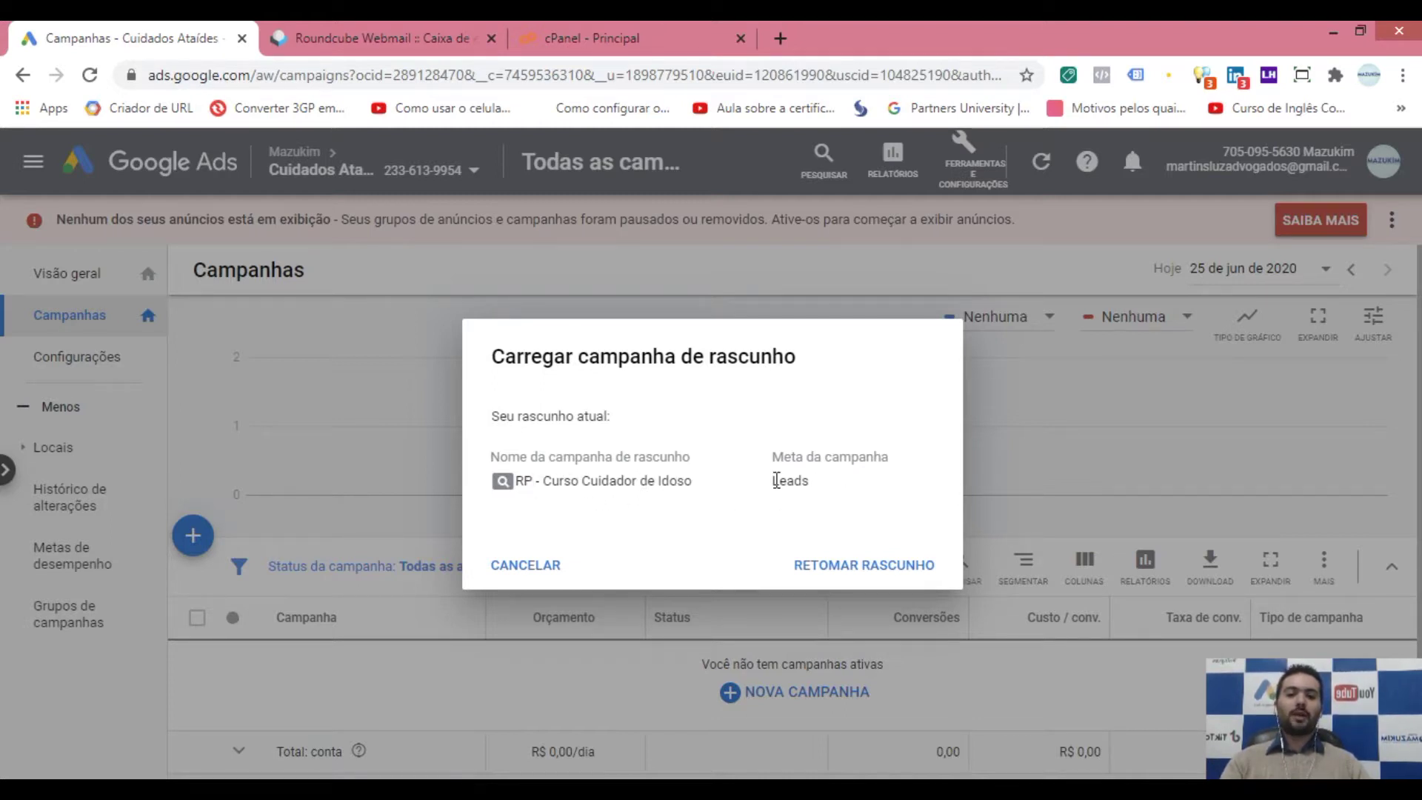
click(853, 572)
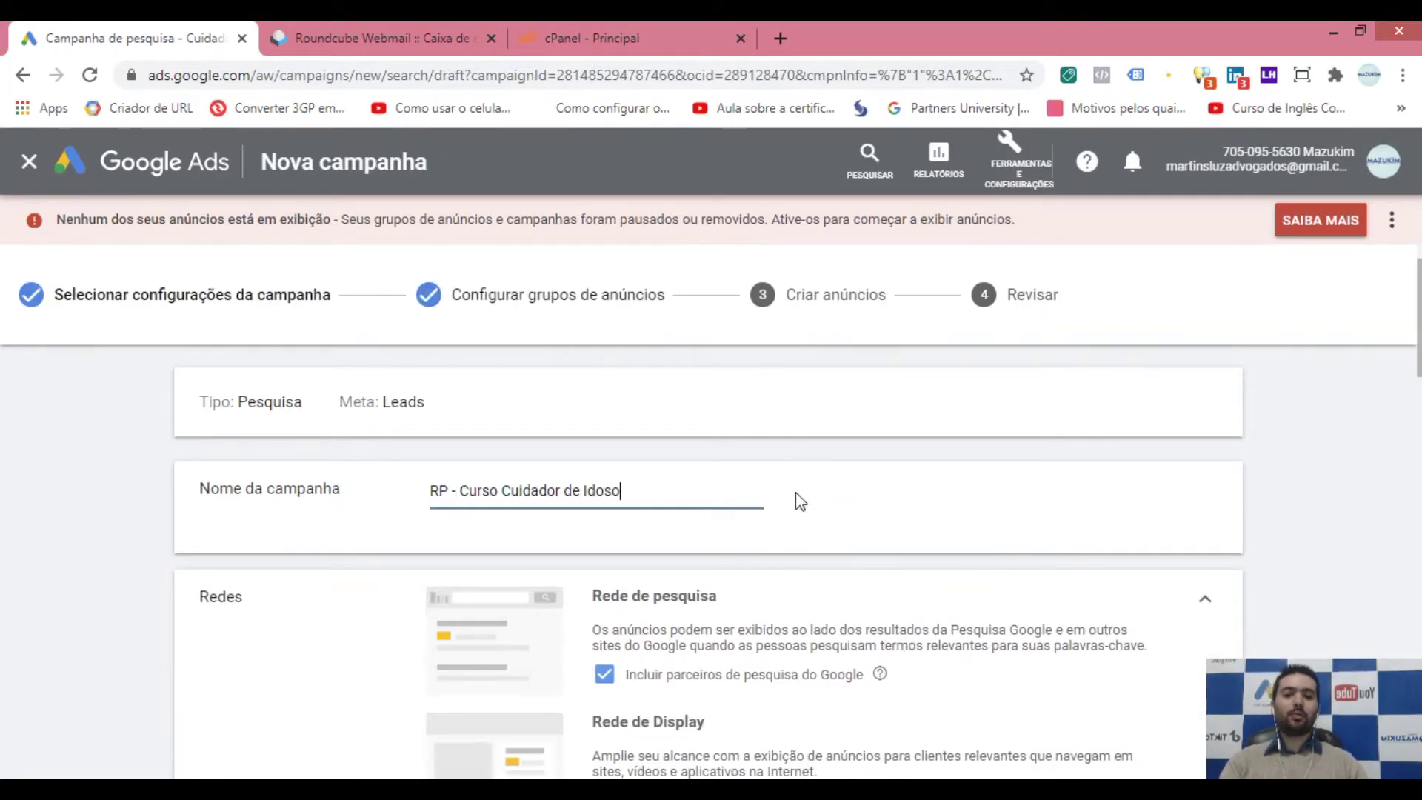
drag(1419, 378, 1418, 422)
scroll(1066, 655, down, 8)
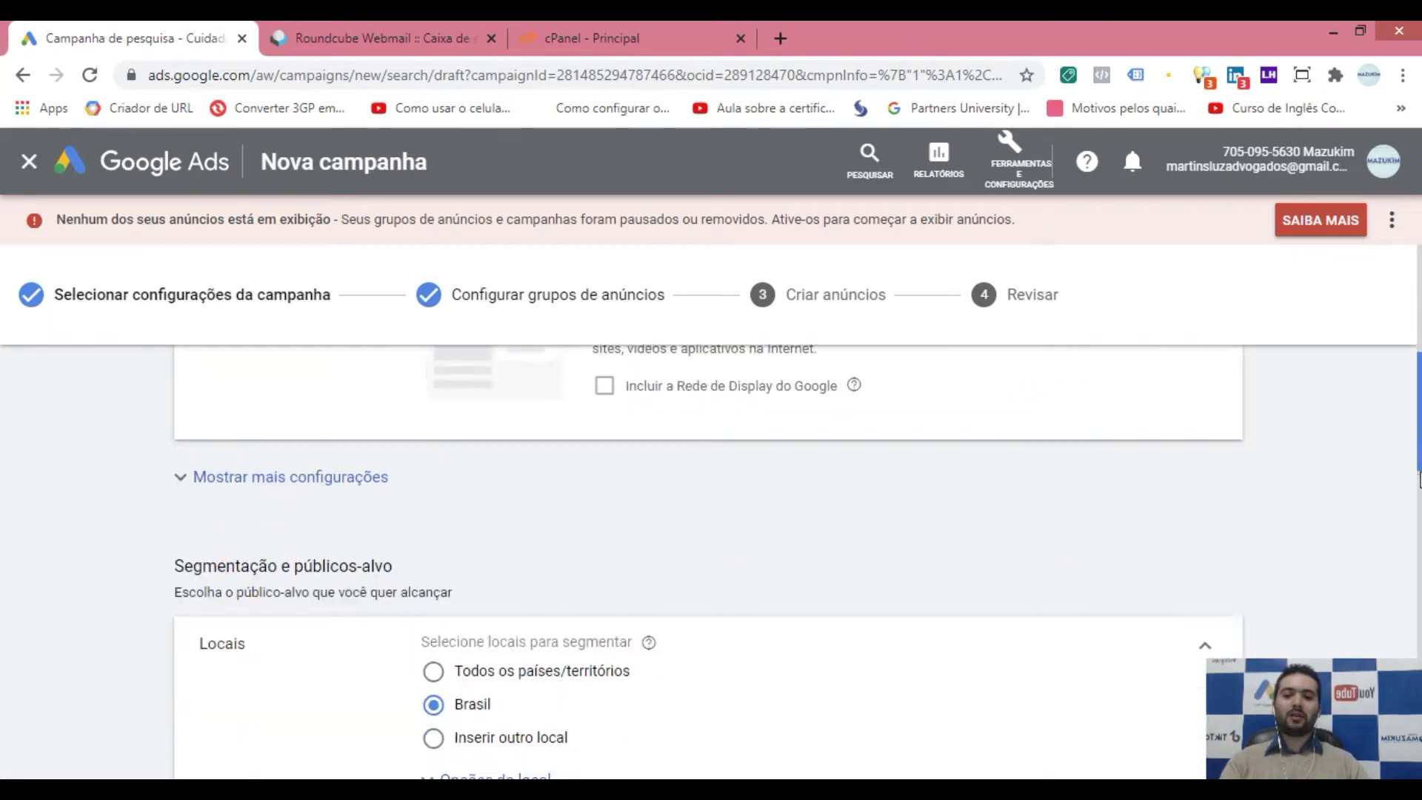
scroll(978, 660, down, 15)
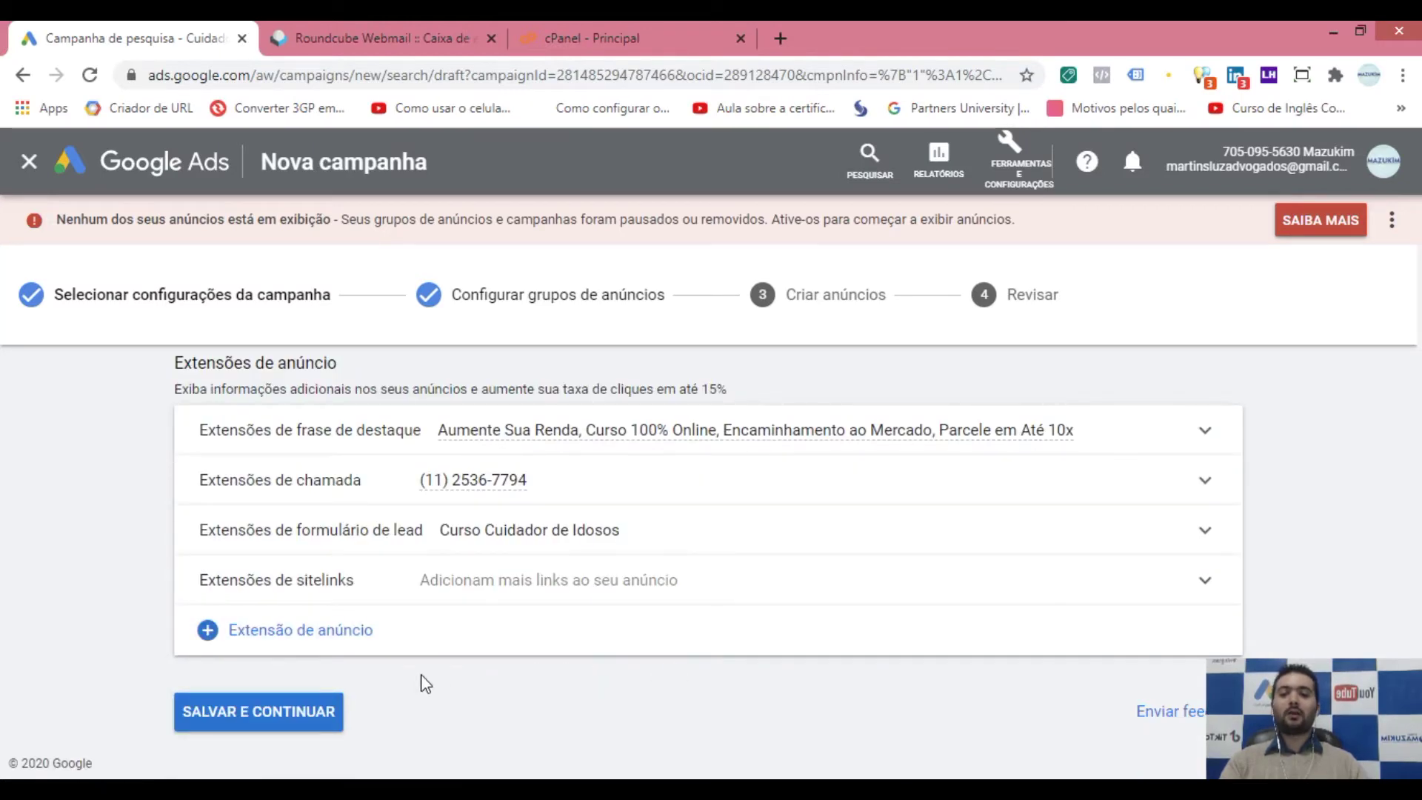
click(257, 723)
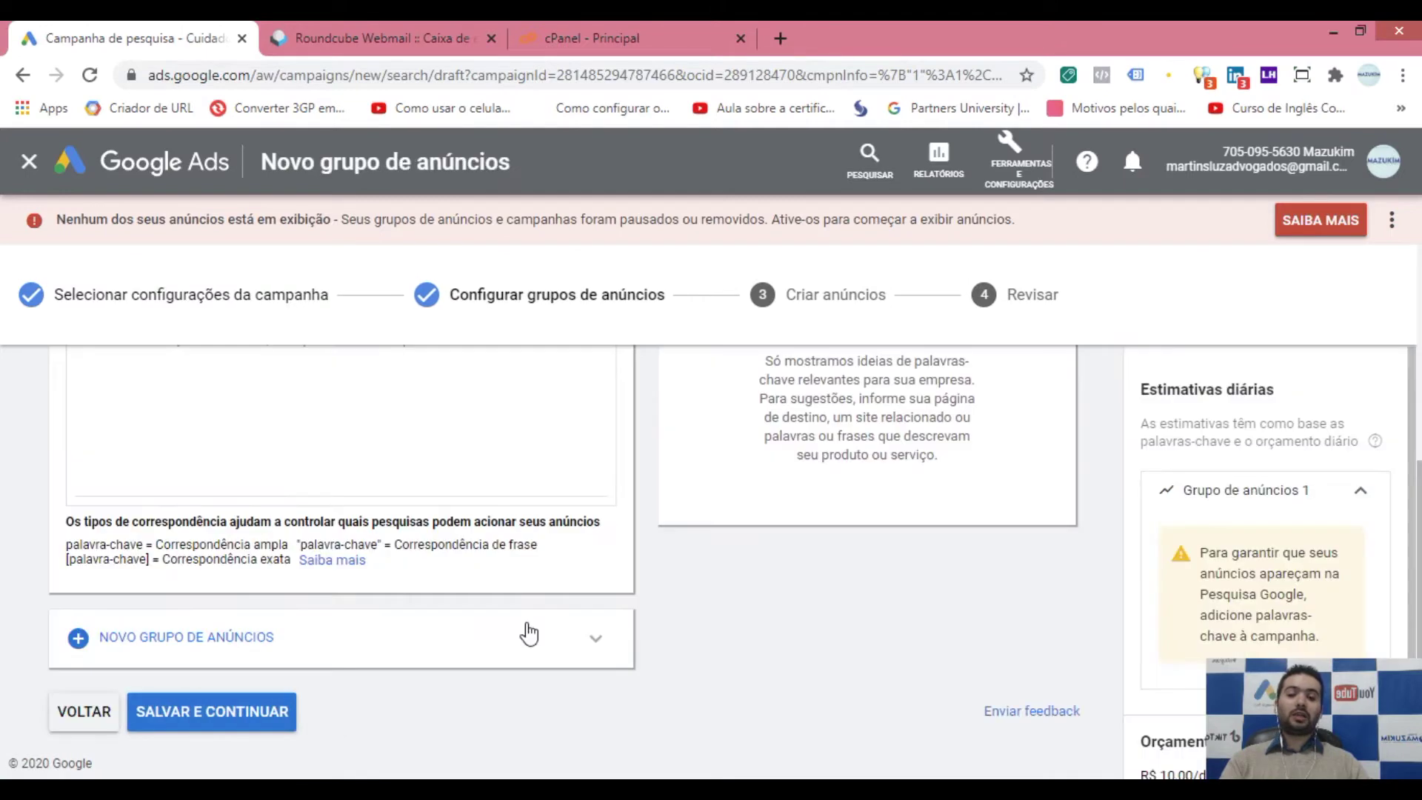
- Examine the new ad group form, including the ad group name and the available ad group types
scroll(573, 620, up, 2)
scroll(583, 605, up, 2)
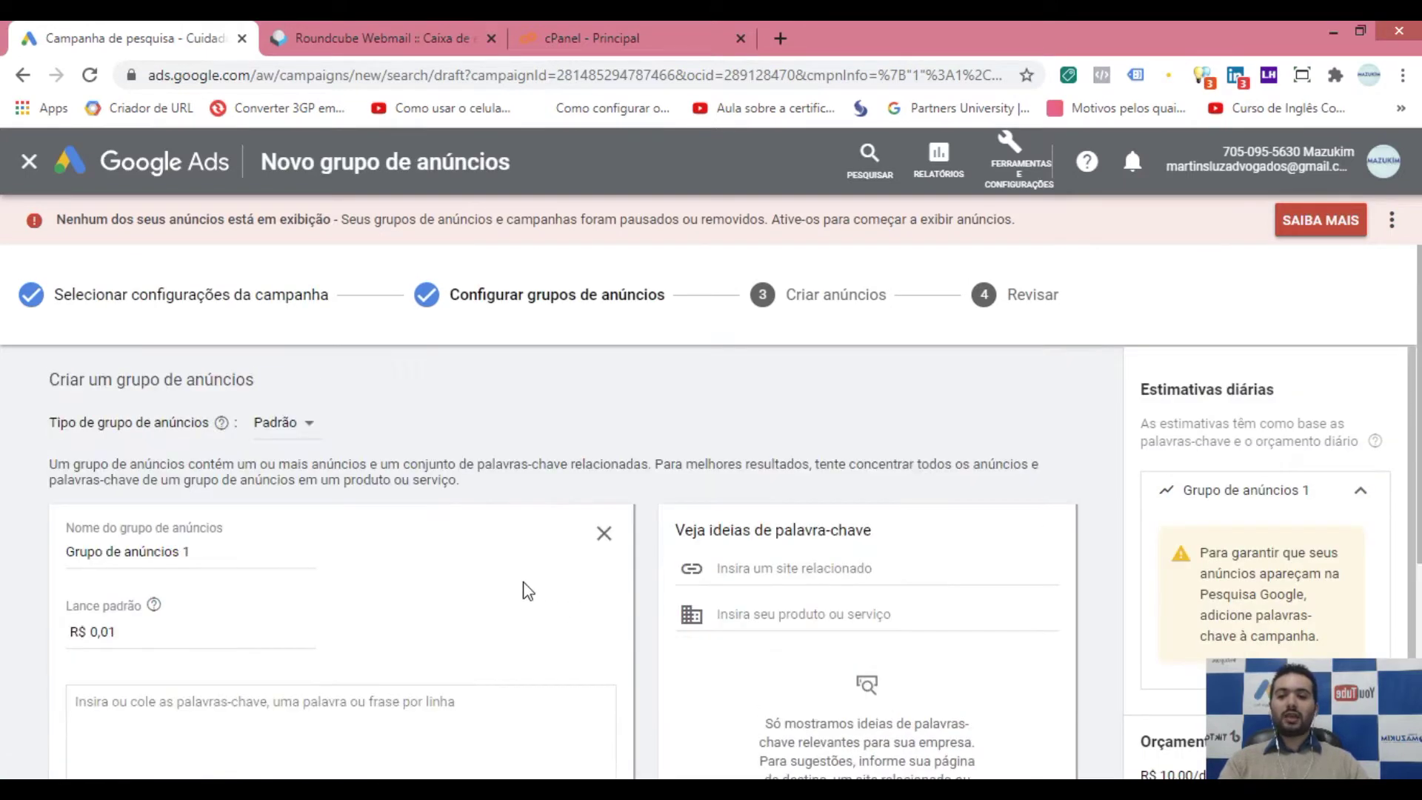
scroll(444, 592, down, 1)
scroll(251, 493, up, 1)
drag(194, 551, 16, 552)
click(19, 553)
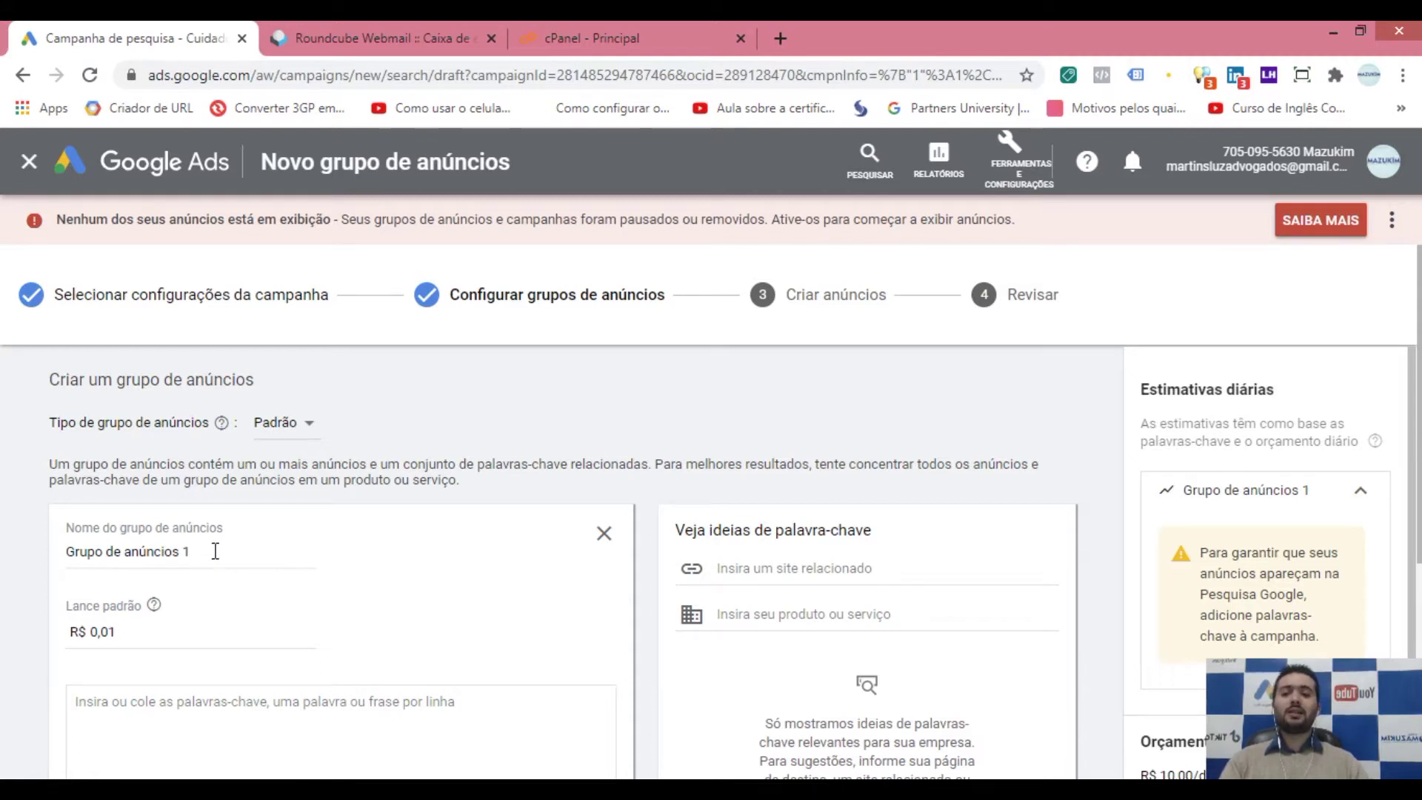
drag(215, 551, 65, 553)
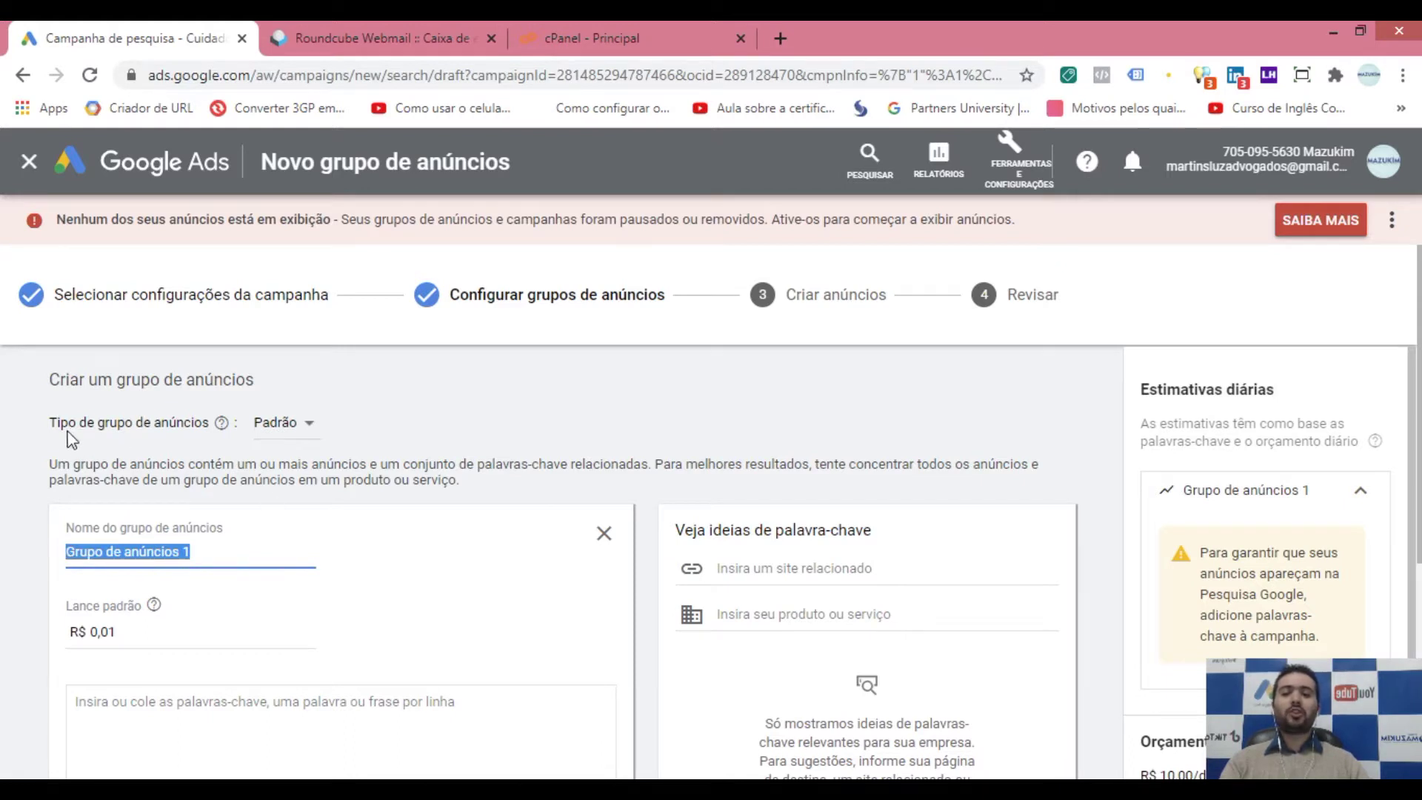
click(172, 448)
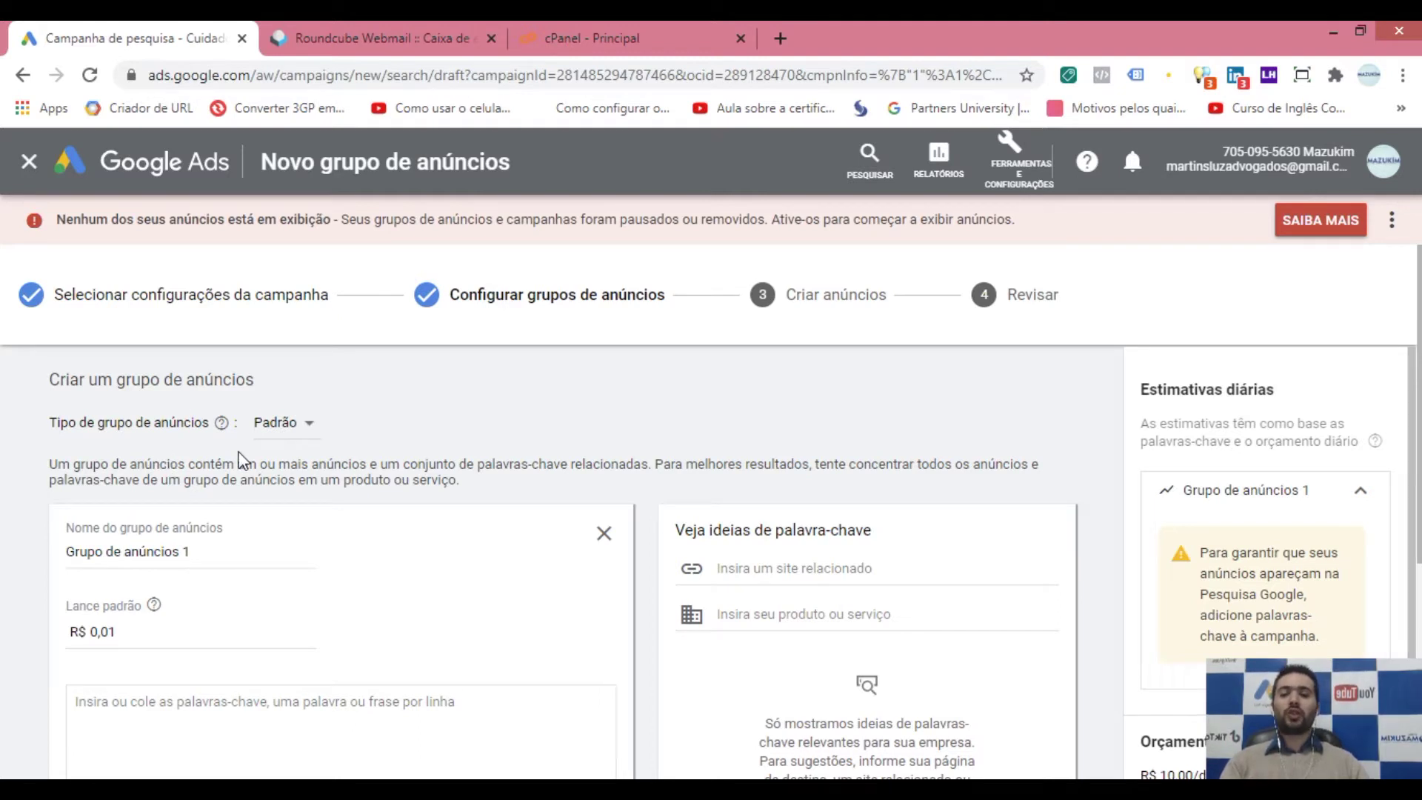
click(296, 433)
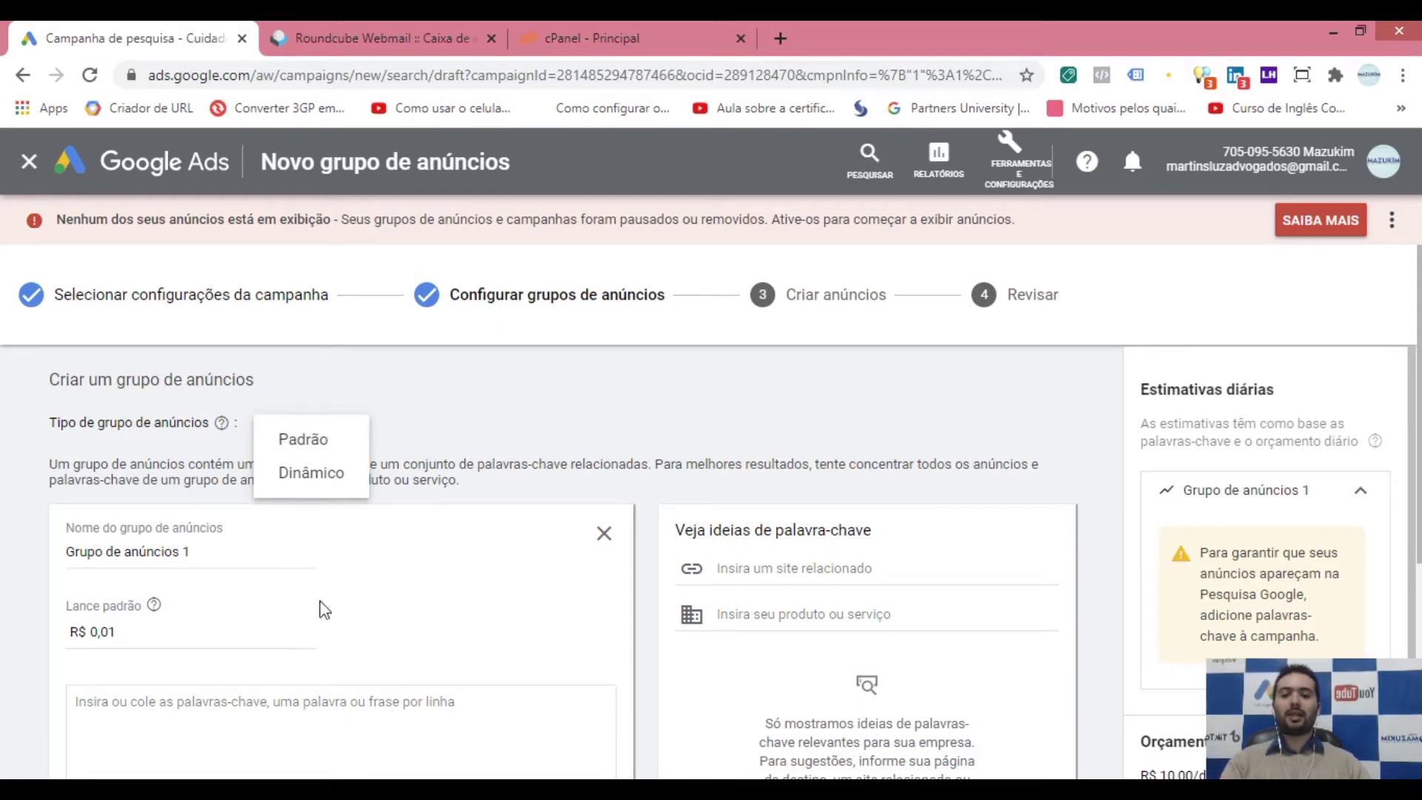
- Switch to the Notepad keyword list and add the heading "Grupo de anúncio 1:" above "curso de cuidador de idosos preço"
click(419, 793)
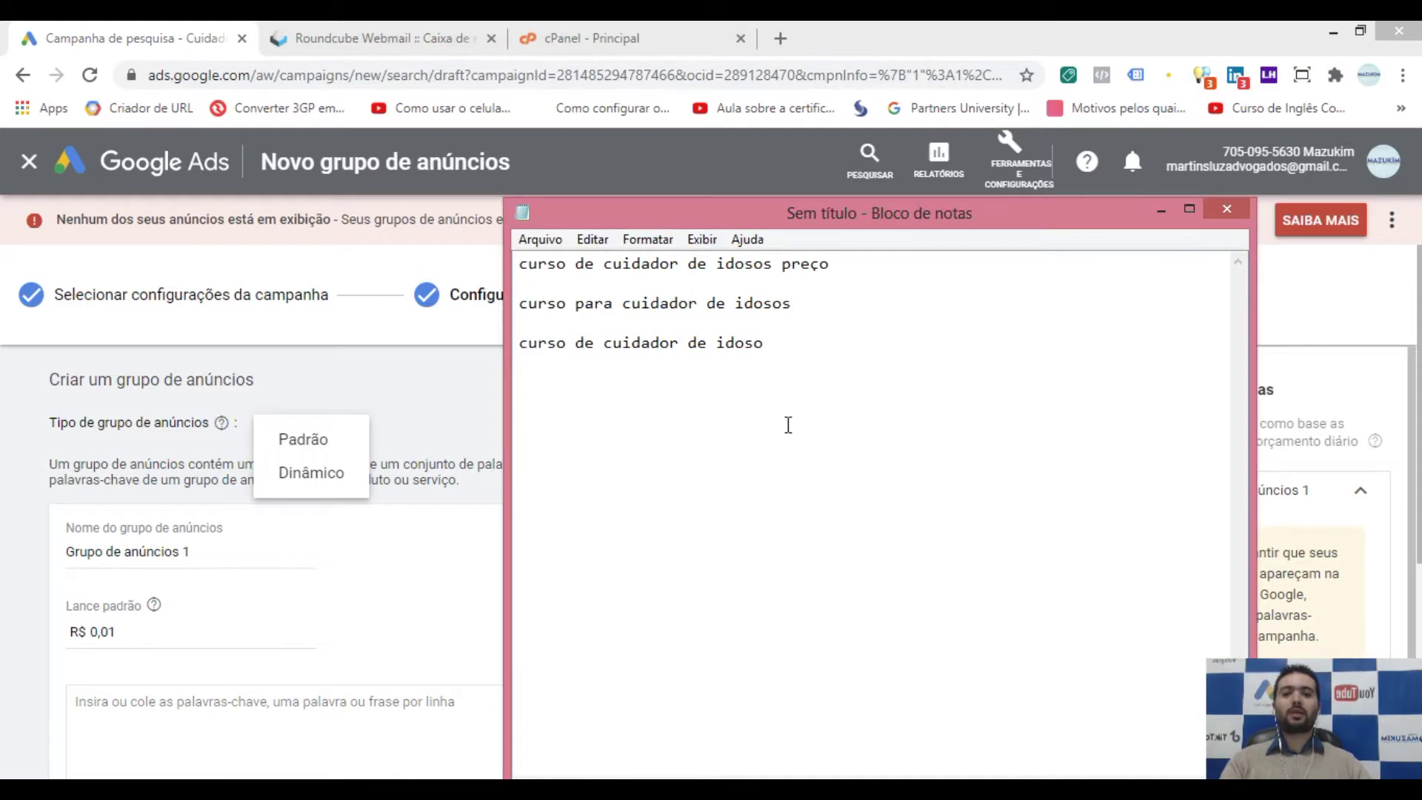
drag(804, 356, 492, 274)
click(850, 408)
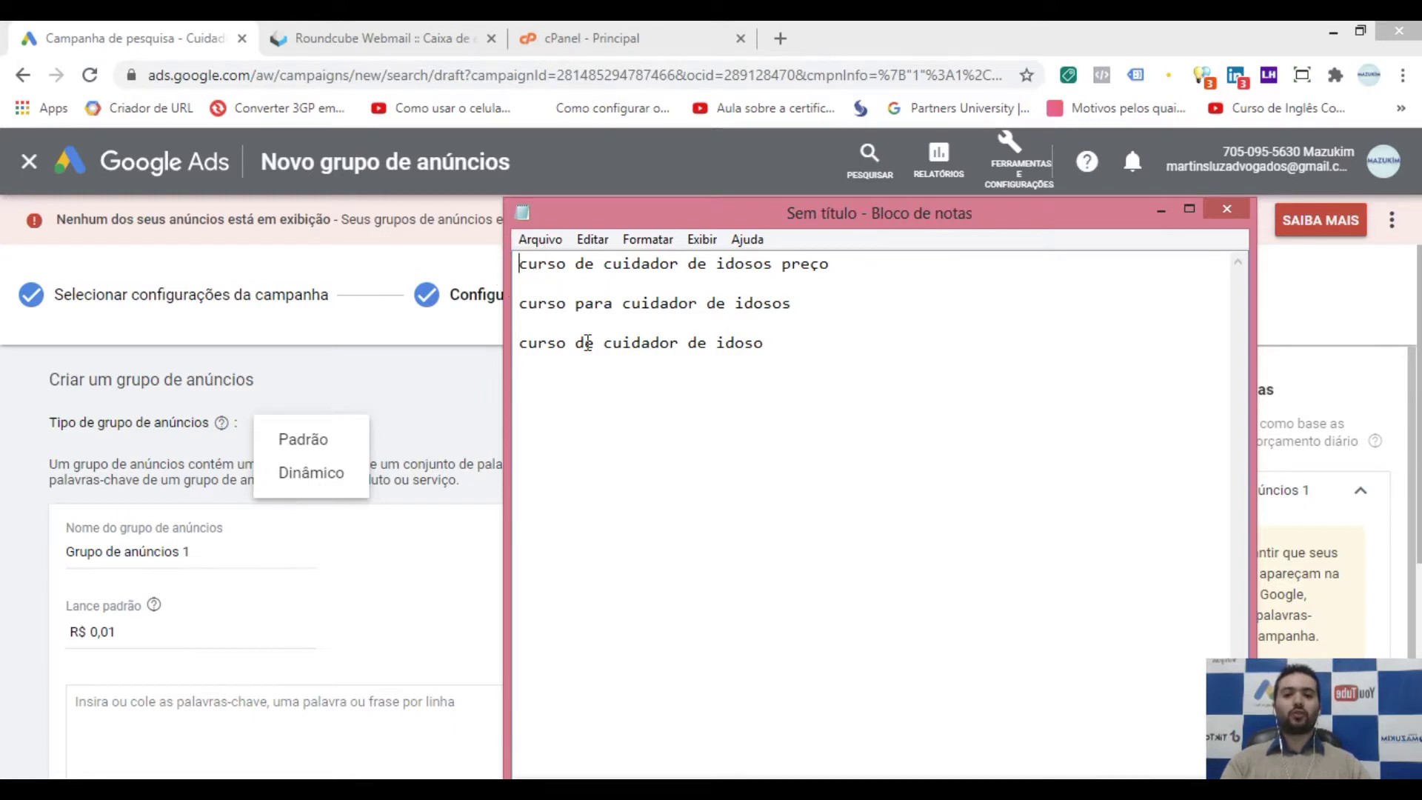
key(Return)
key(Up)
text(Grupo de anúncio 1:)
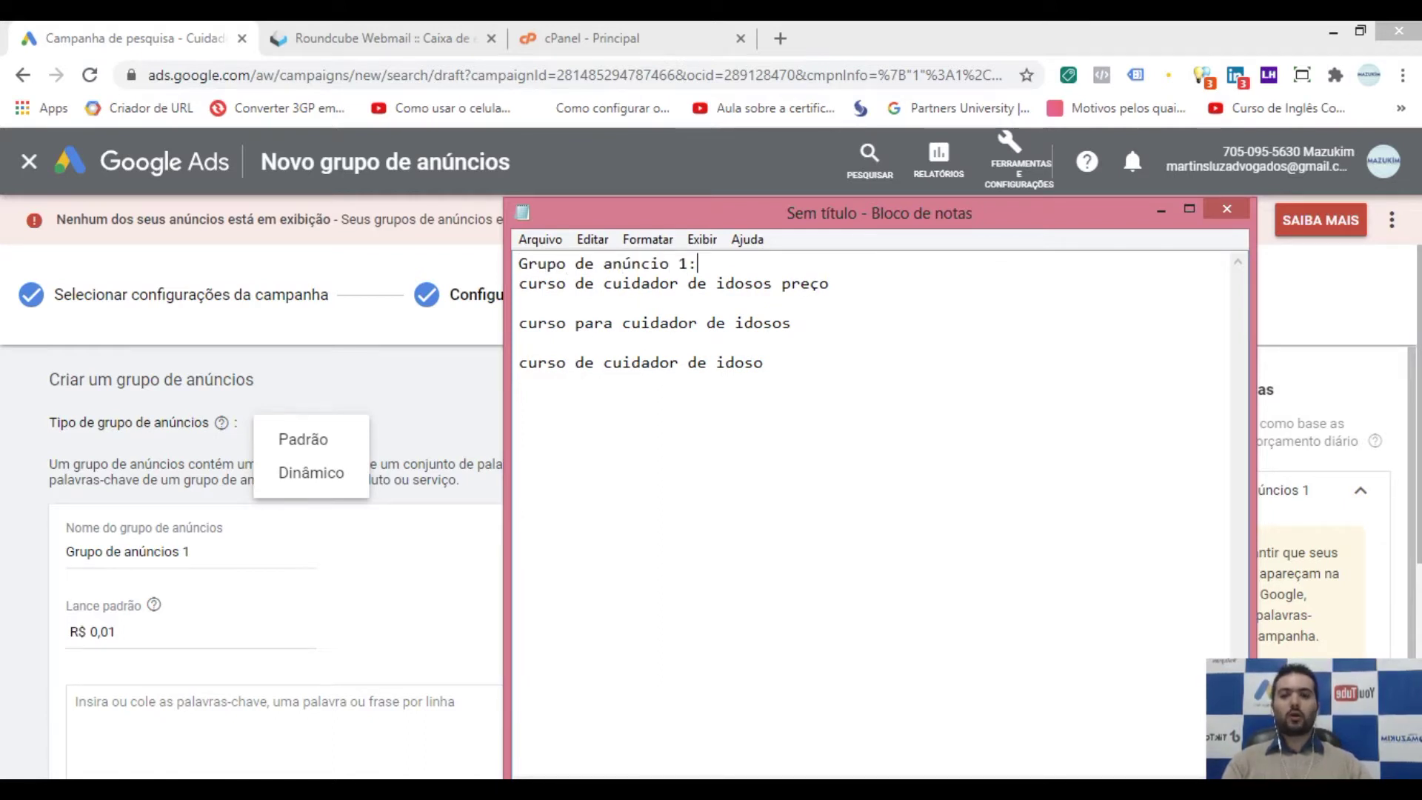
- Add the heading "Grupo de anúncio 2:" above "curso para cuidador de idosos", with an extra blank line separating the two groups
click(578, 308)
key(Return)
text(G)
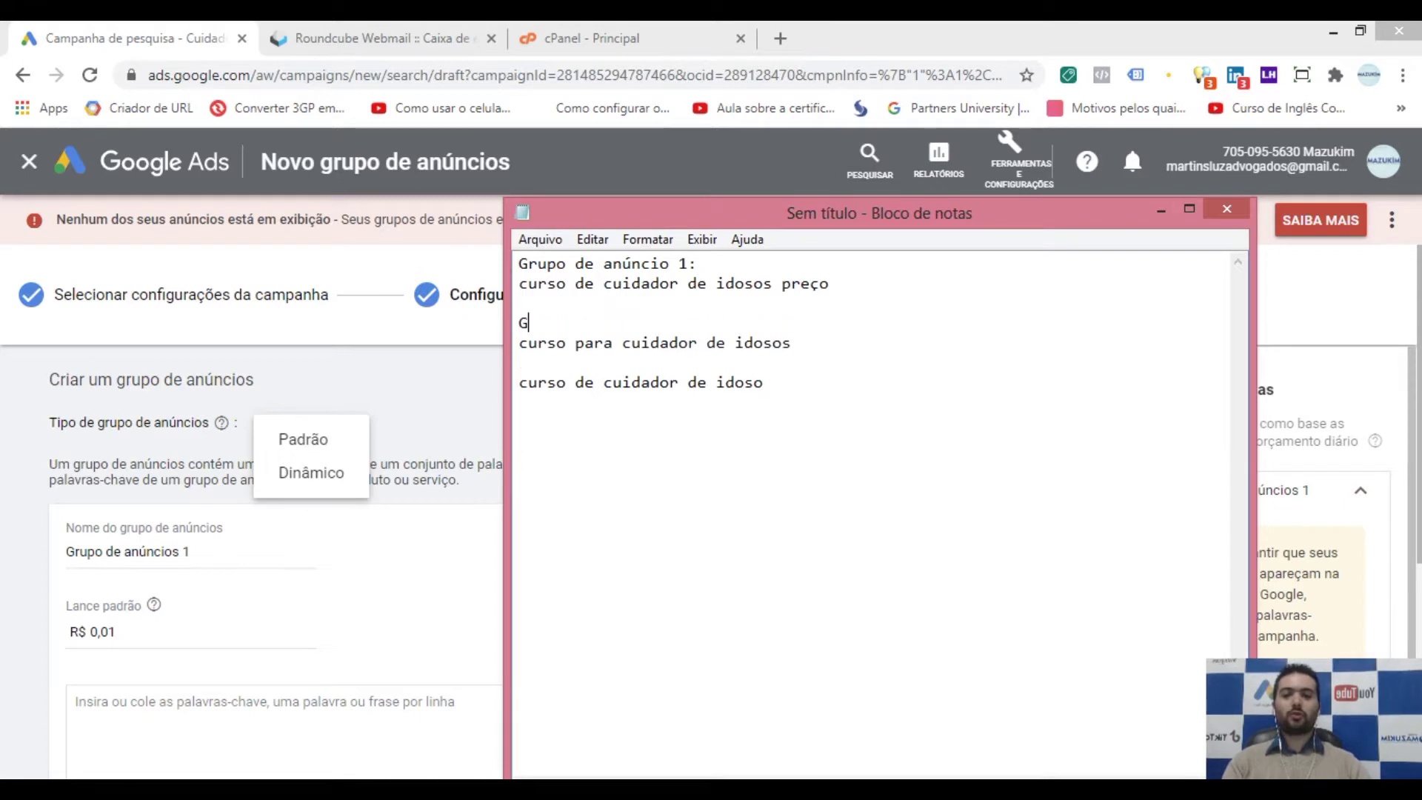
text(rupo de anúnci)
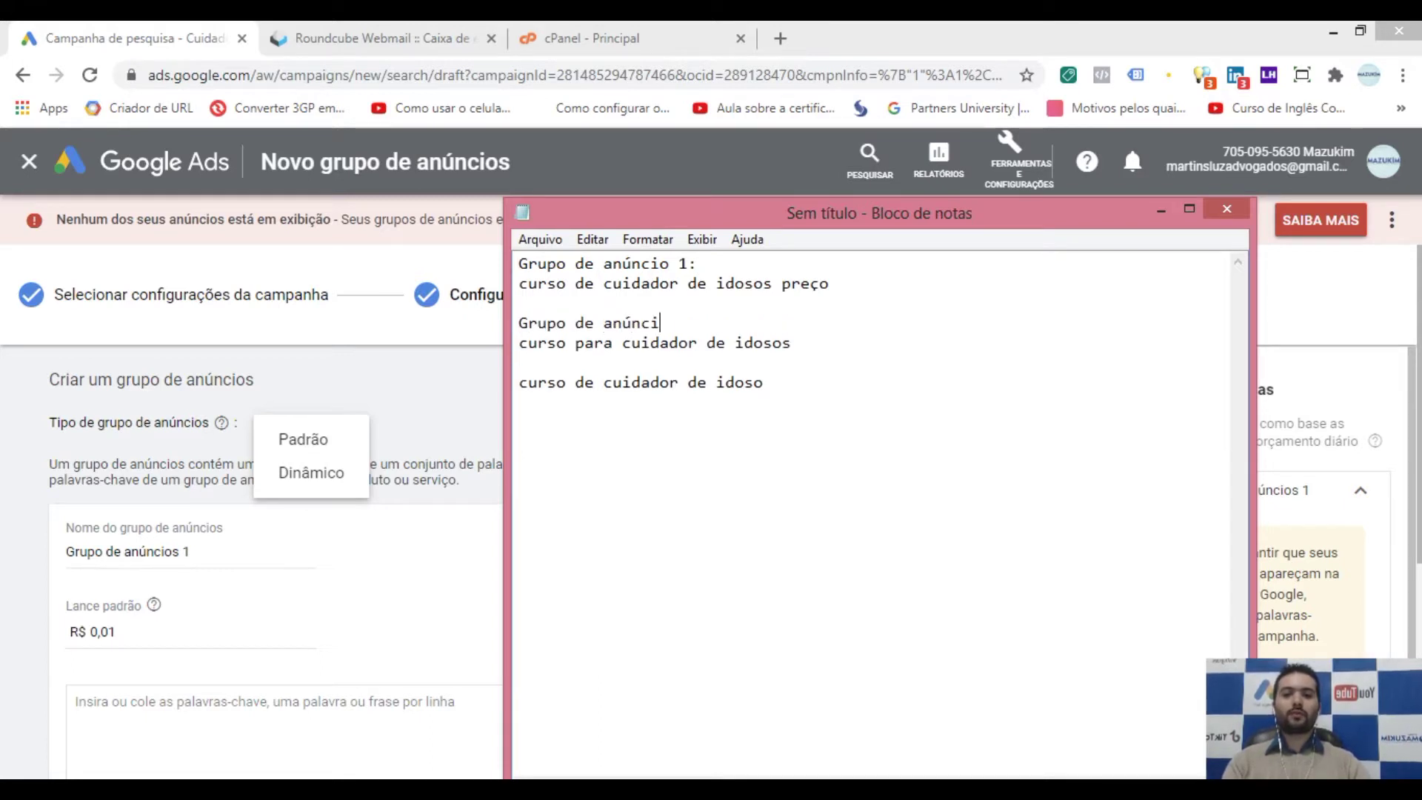
text(o 2:)
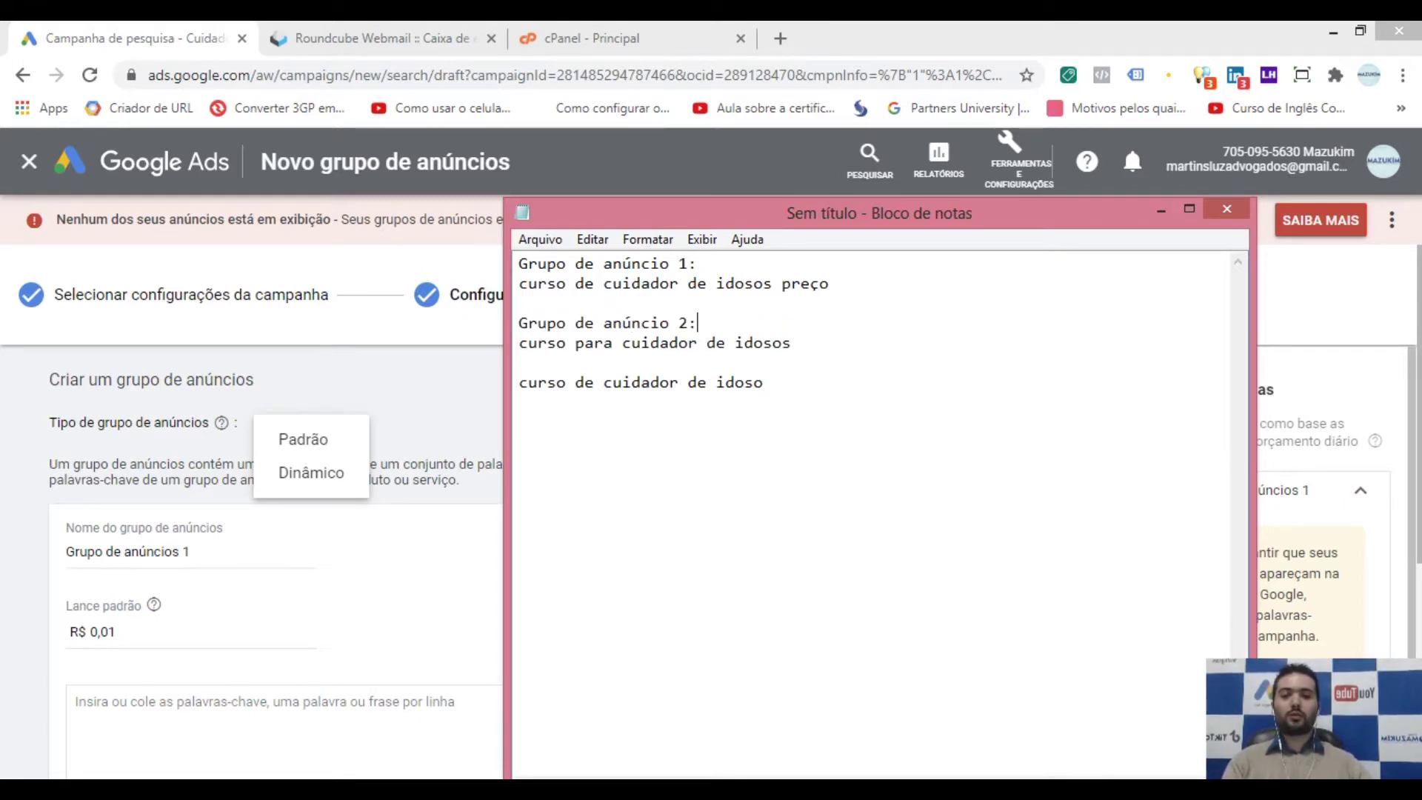
click(653, 305)
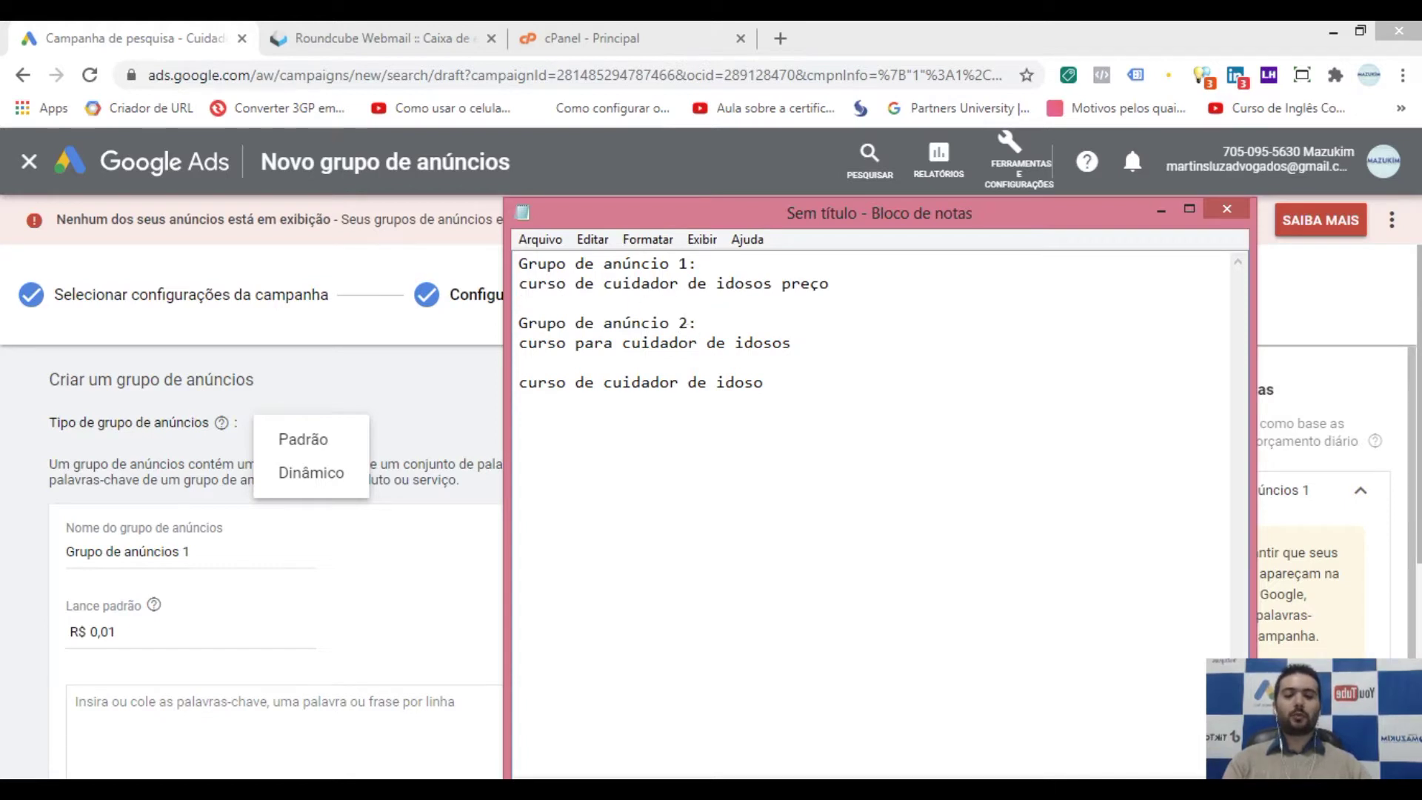
key(Return)
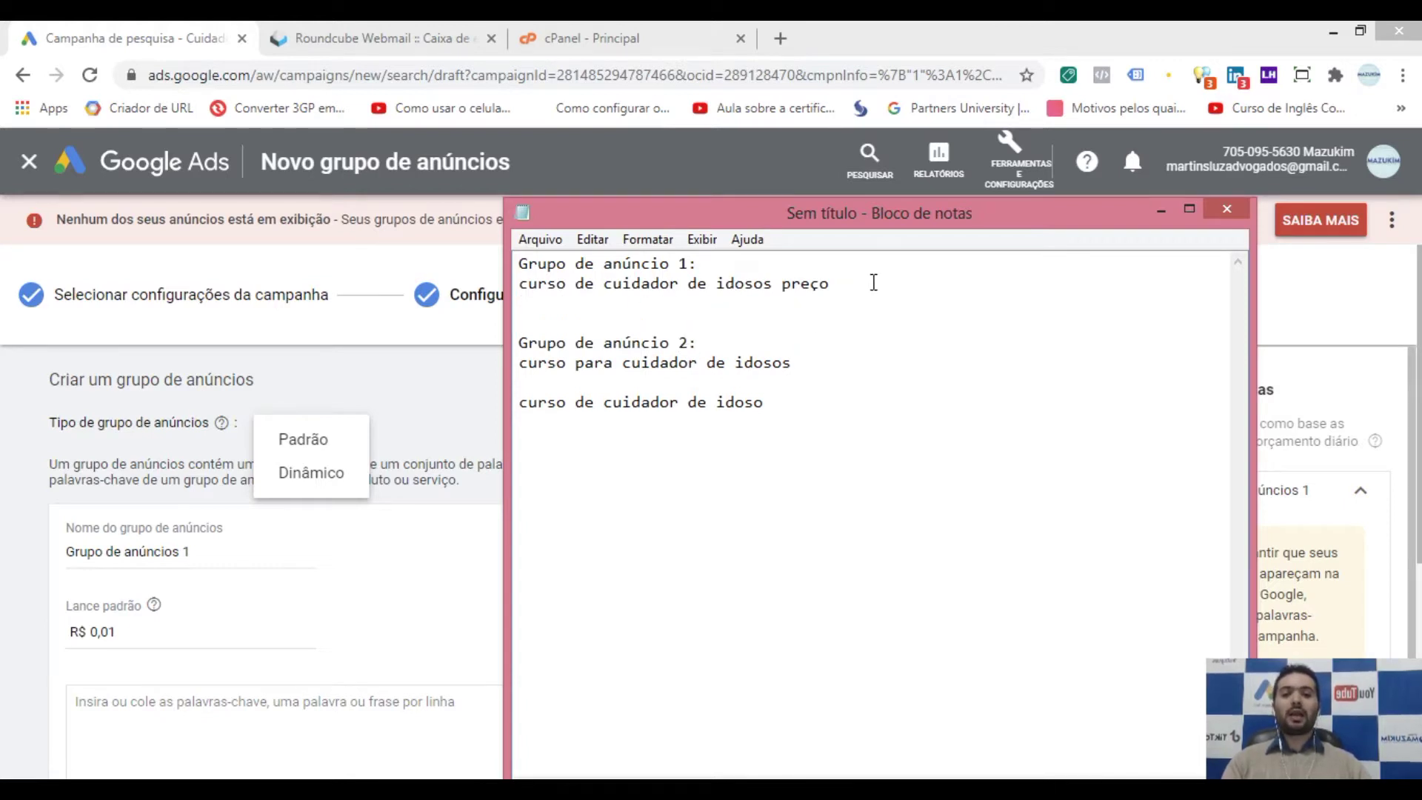
- Review the keywords listed under each ad group heading, and return to the Google Ads ad group form
drag(830, 283, 518, 284)
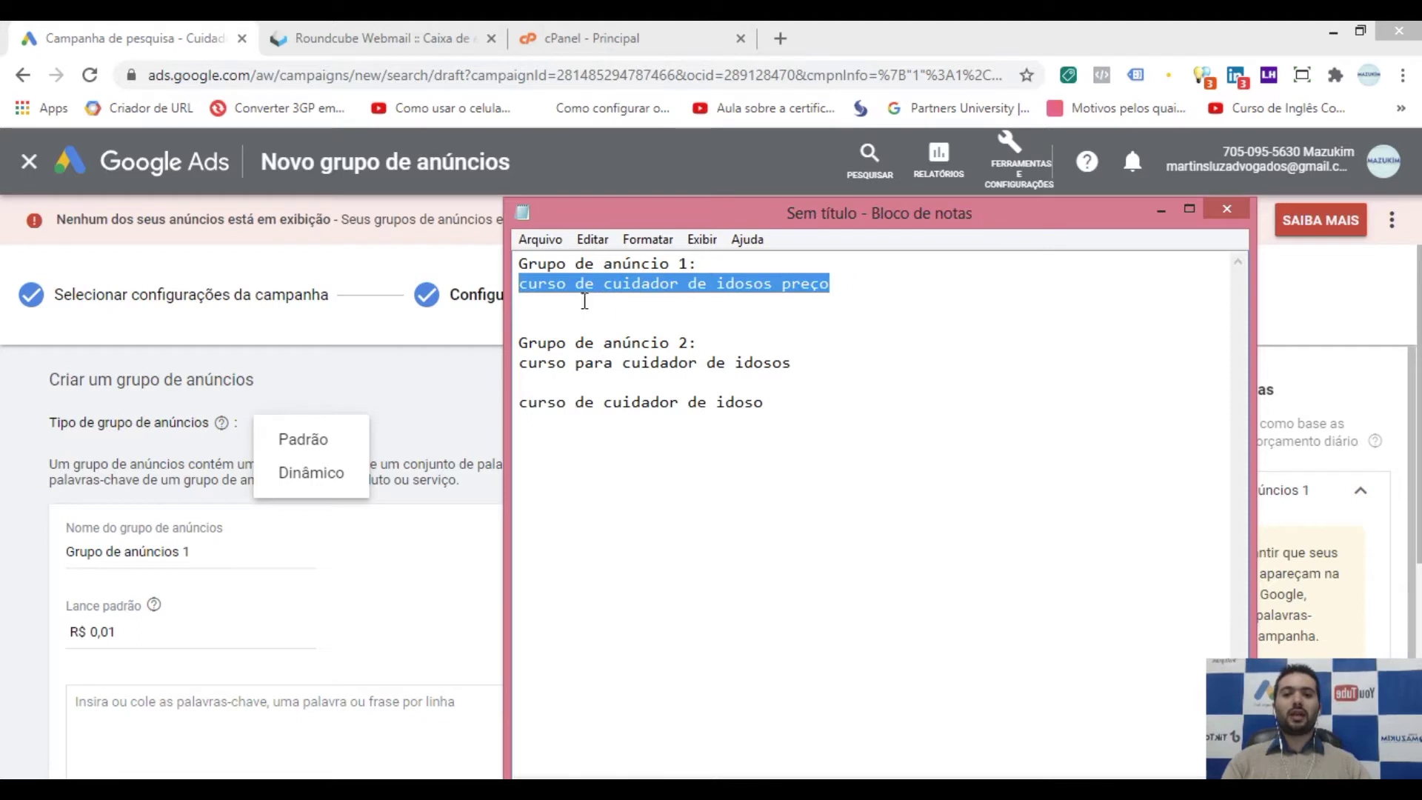
click(759, 285)
click(828, 286)
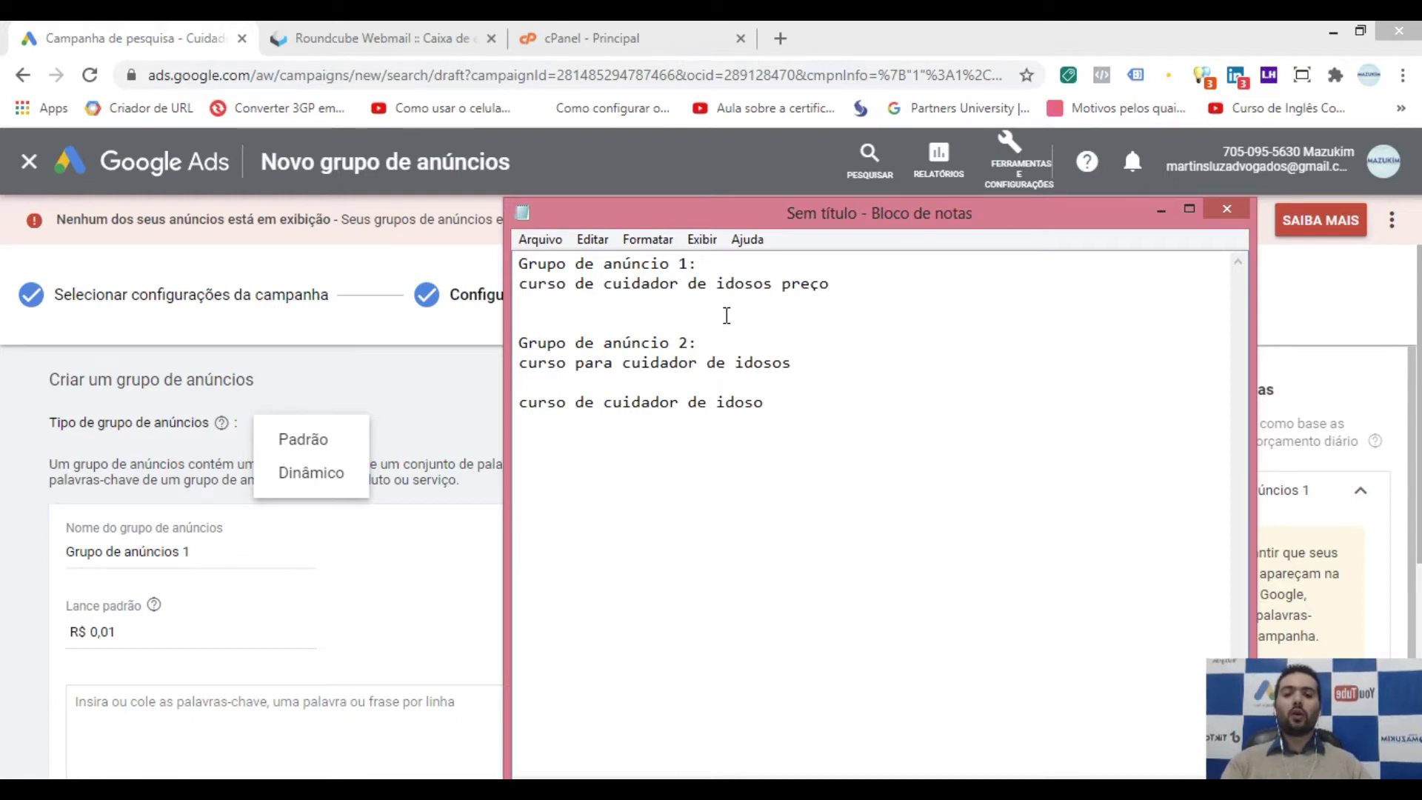
click(701, 343)
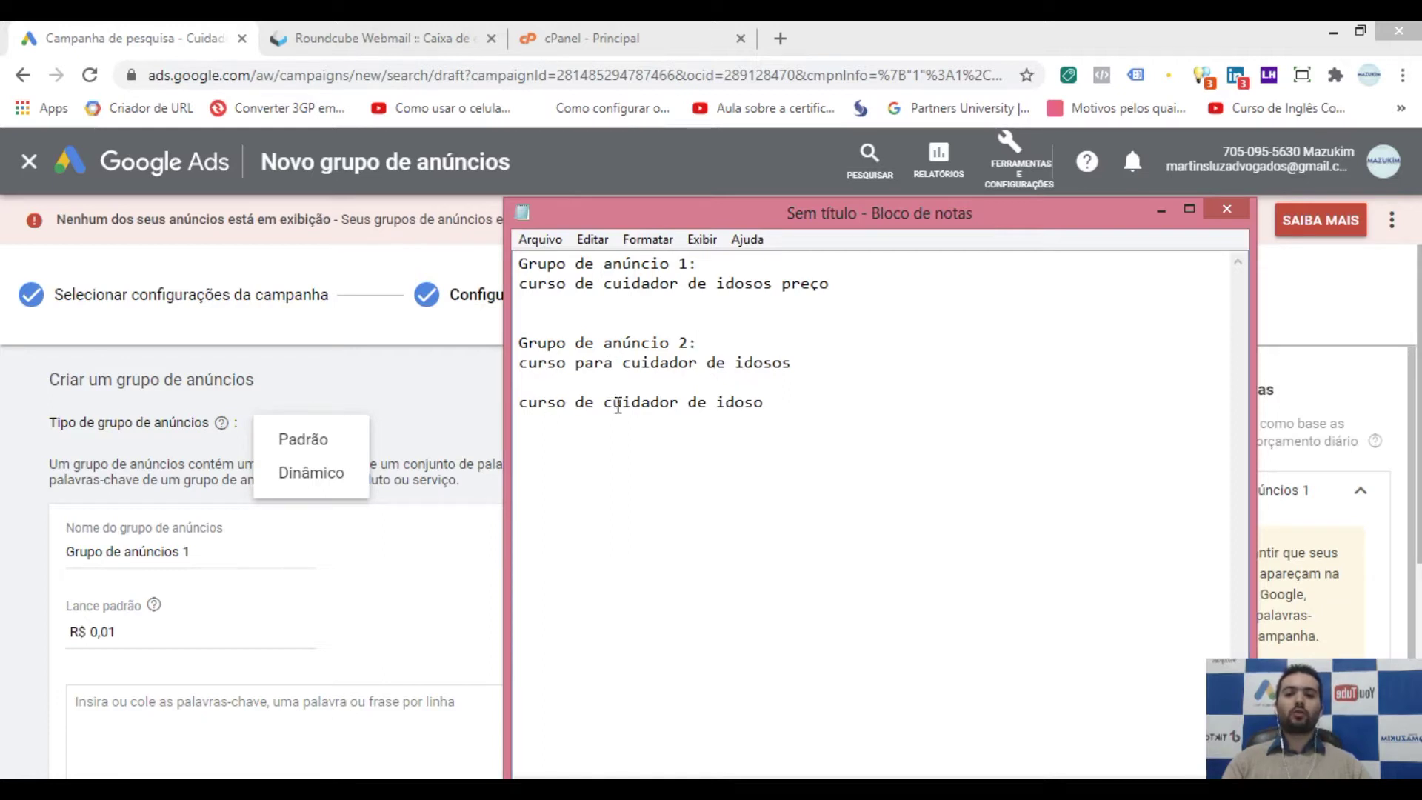
click(746, 391)
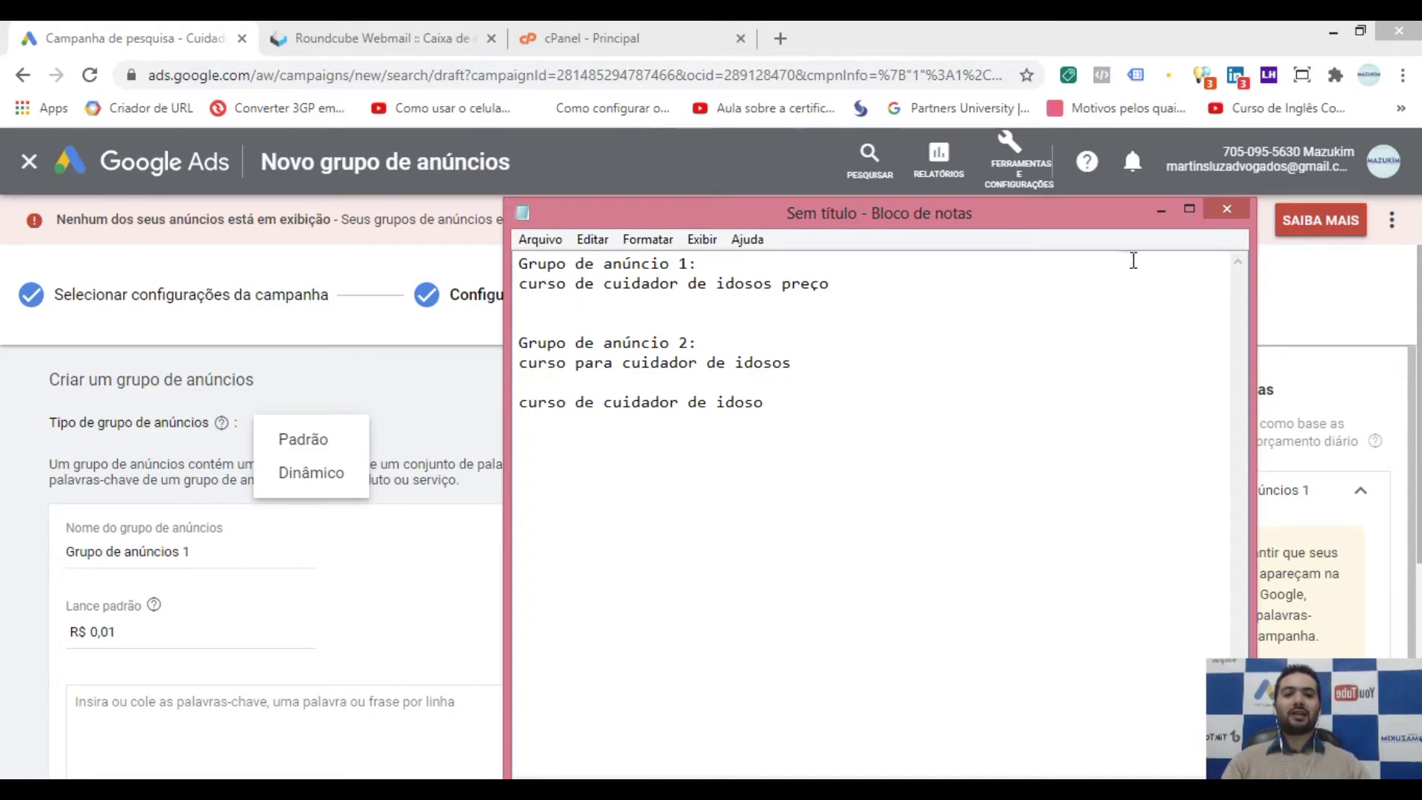
click(1160, 213)
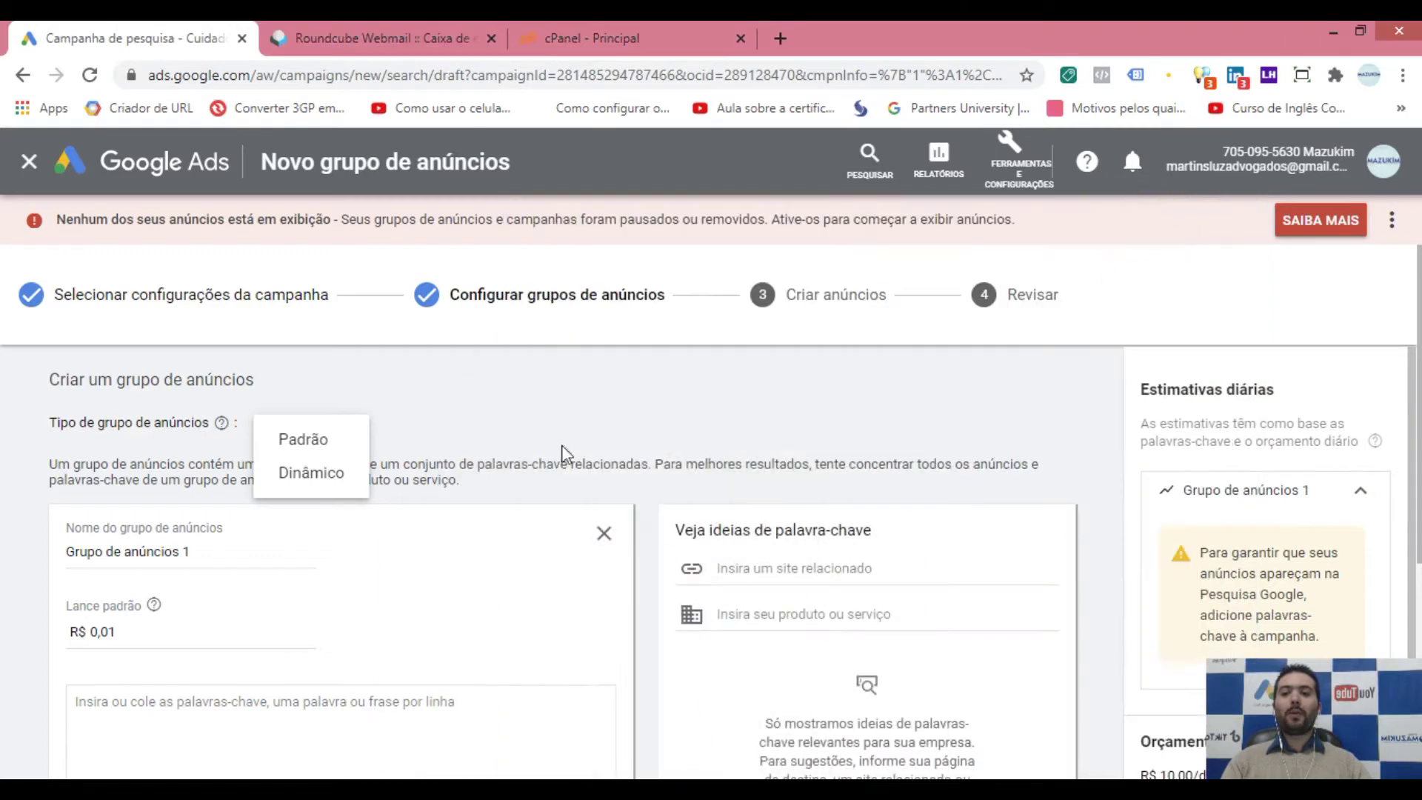
click(313, 482)
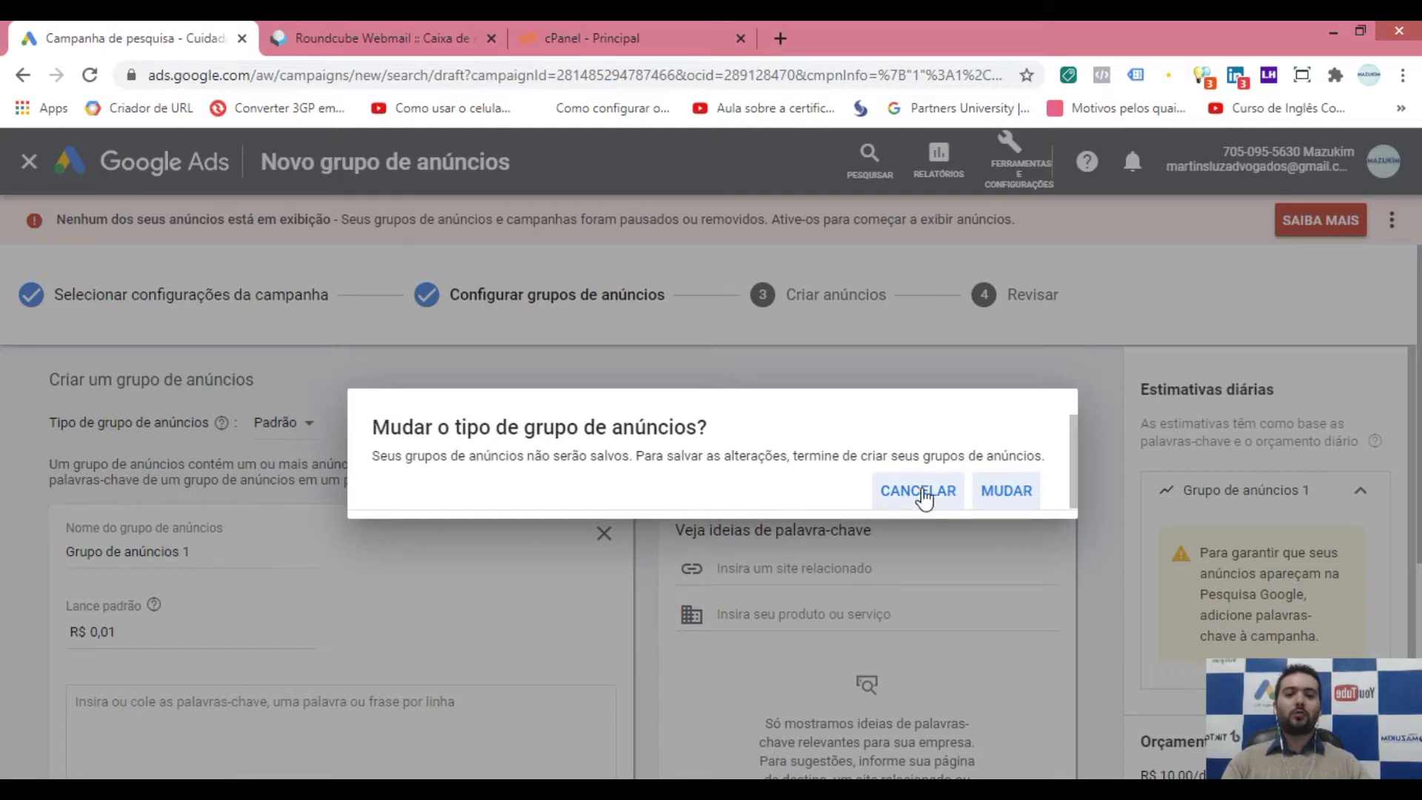
click(1005, 493)
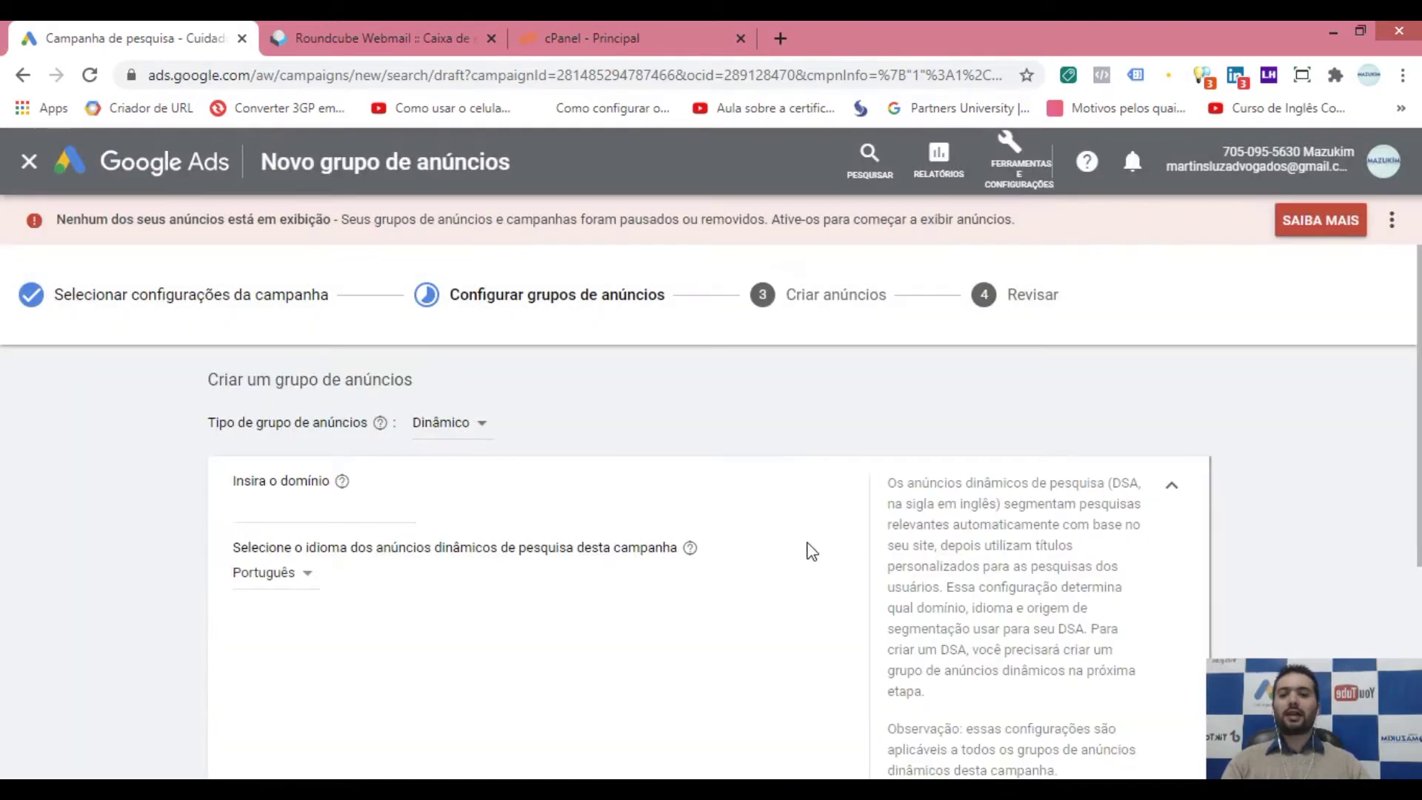
click(292, 509)
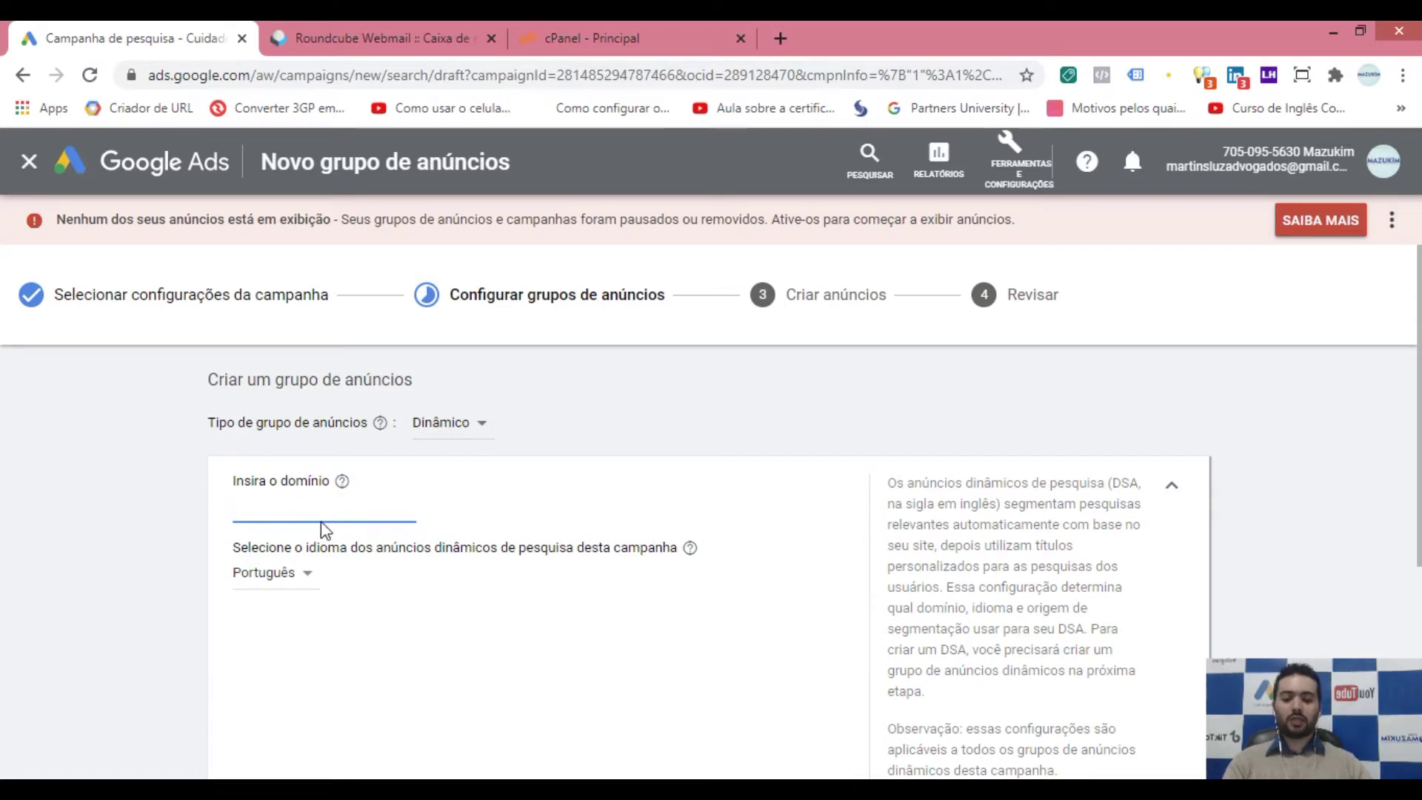
text(ttps)
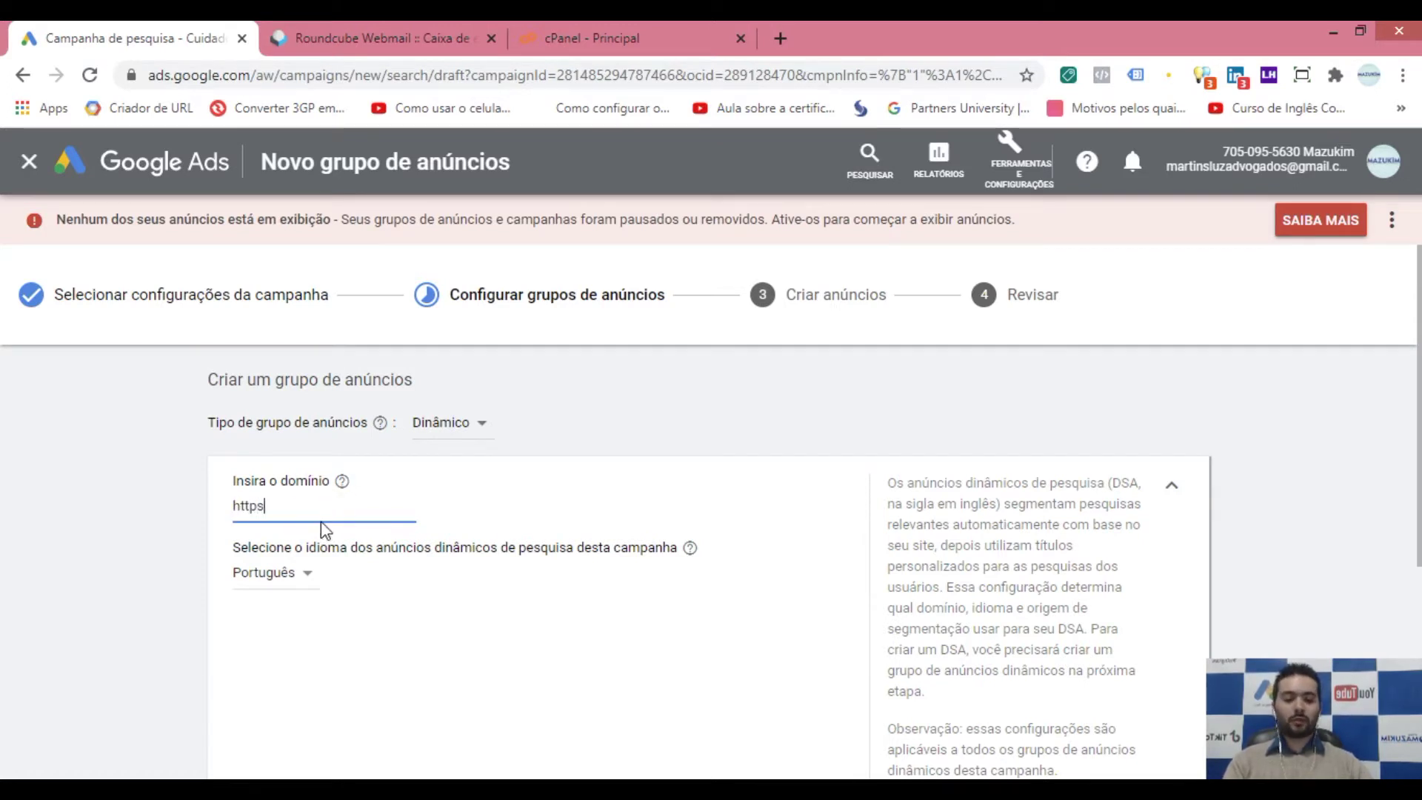
text(:/www.mazukim.com.br)
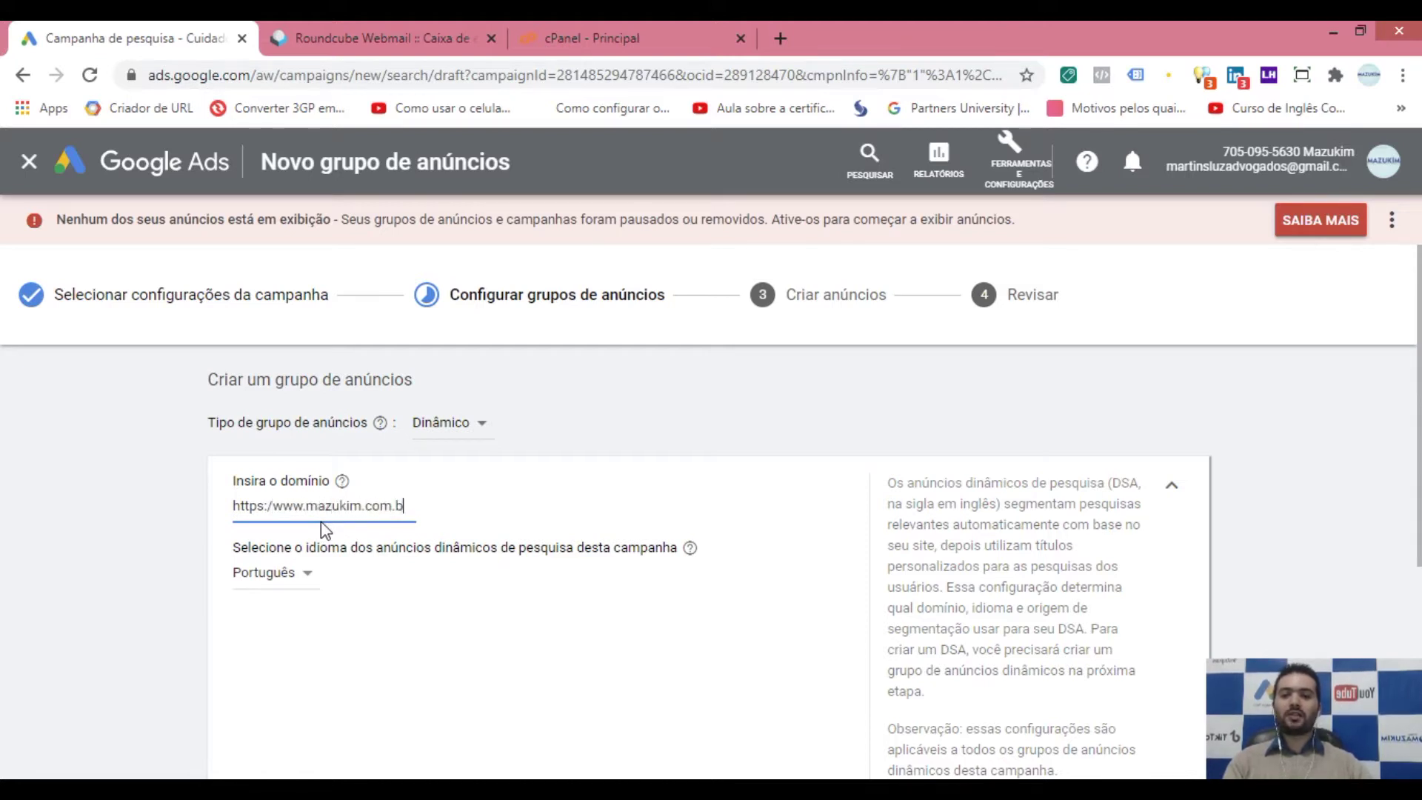
click(172, 574)
- Examine the domain and language settings of the dynamic ad group
scroll(384, 528, down, 3)
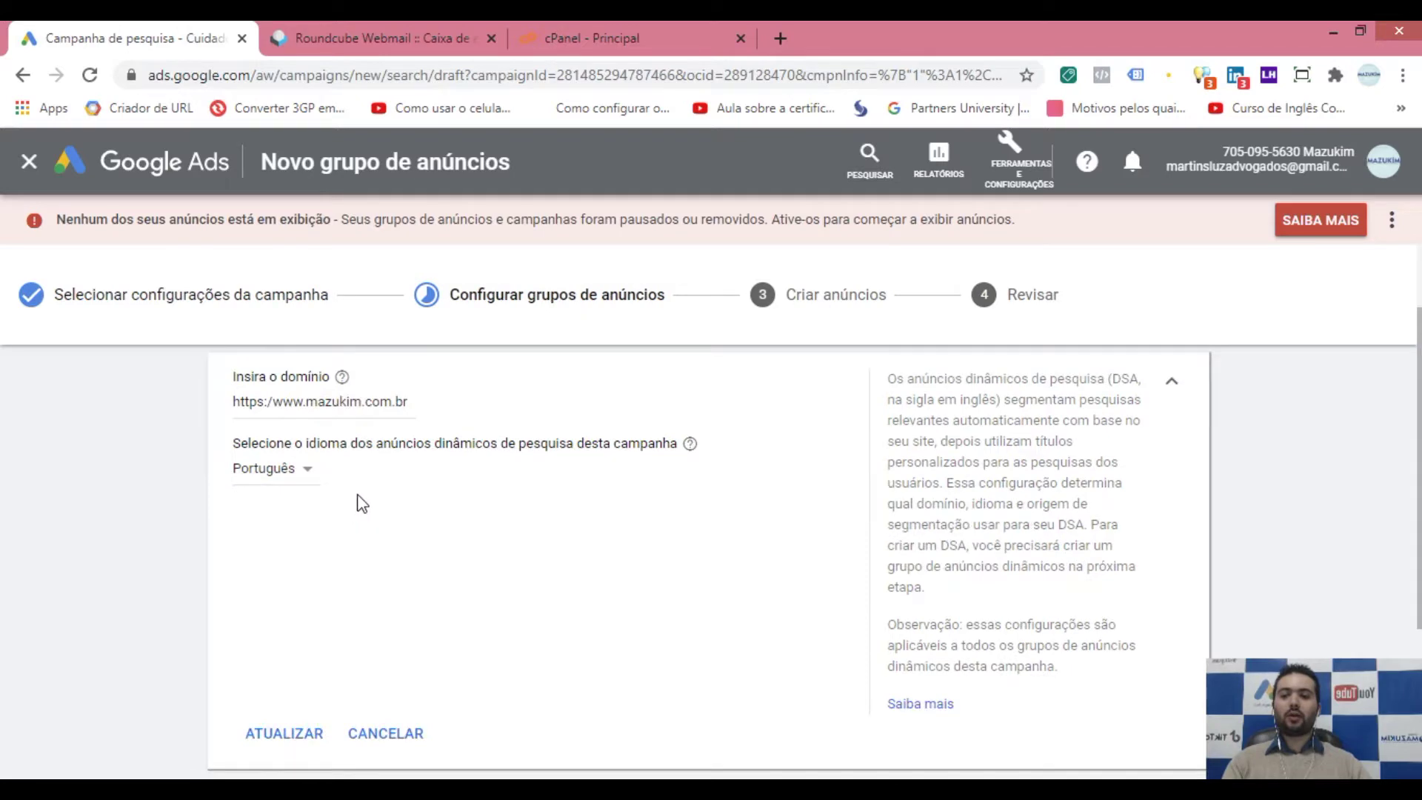
scroll(340, 578, up, 1)
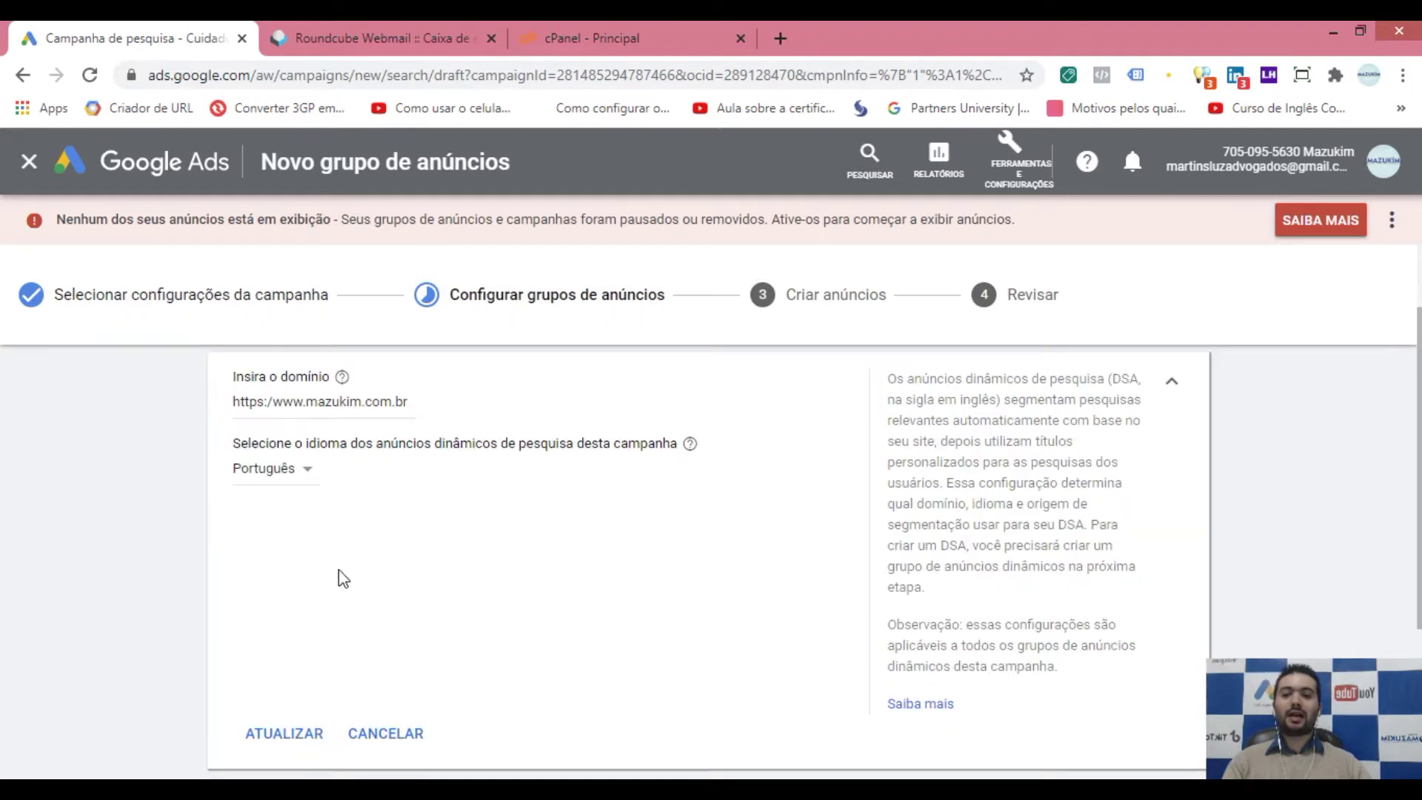
scroll(407, 581, up, 1)
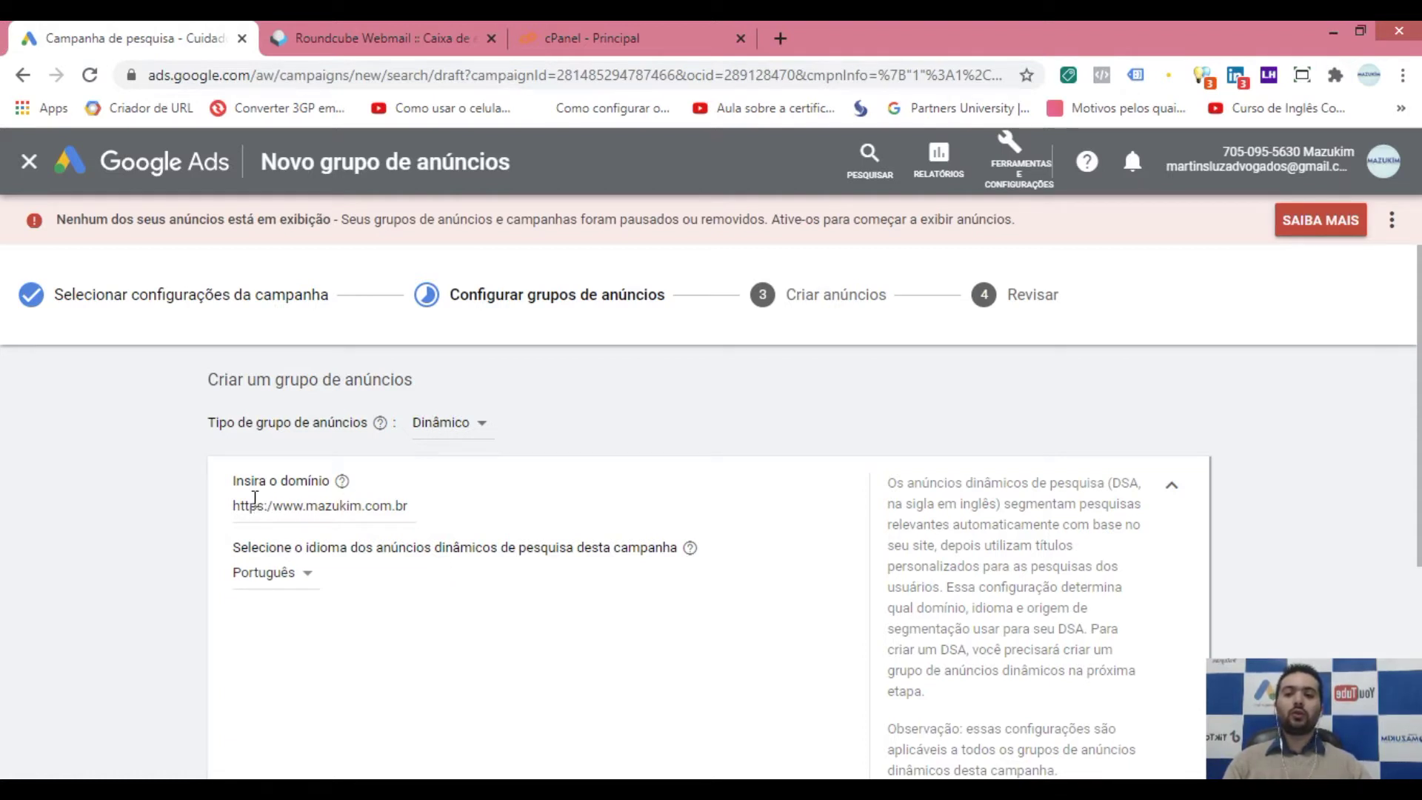
drag(246, 505, 413, 506)
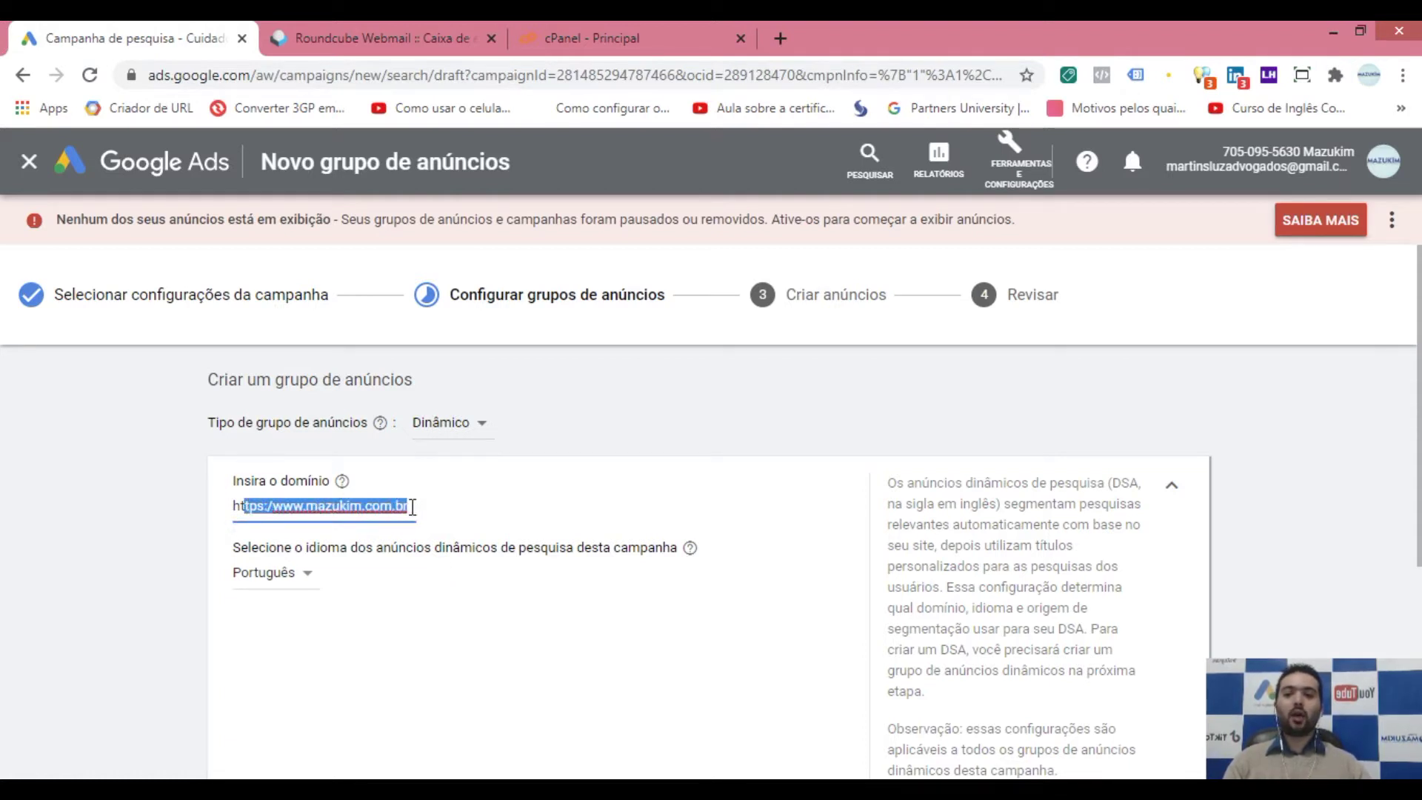
click(362, 664)
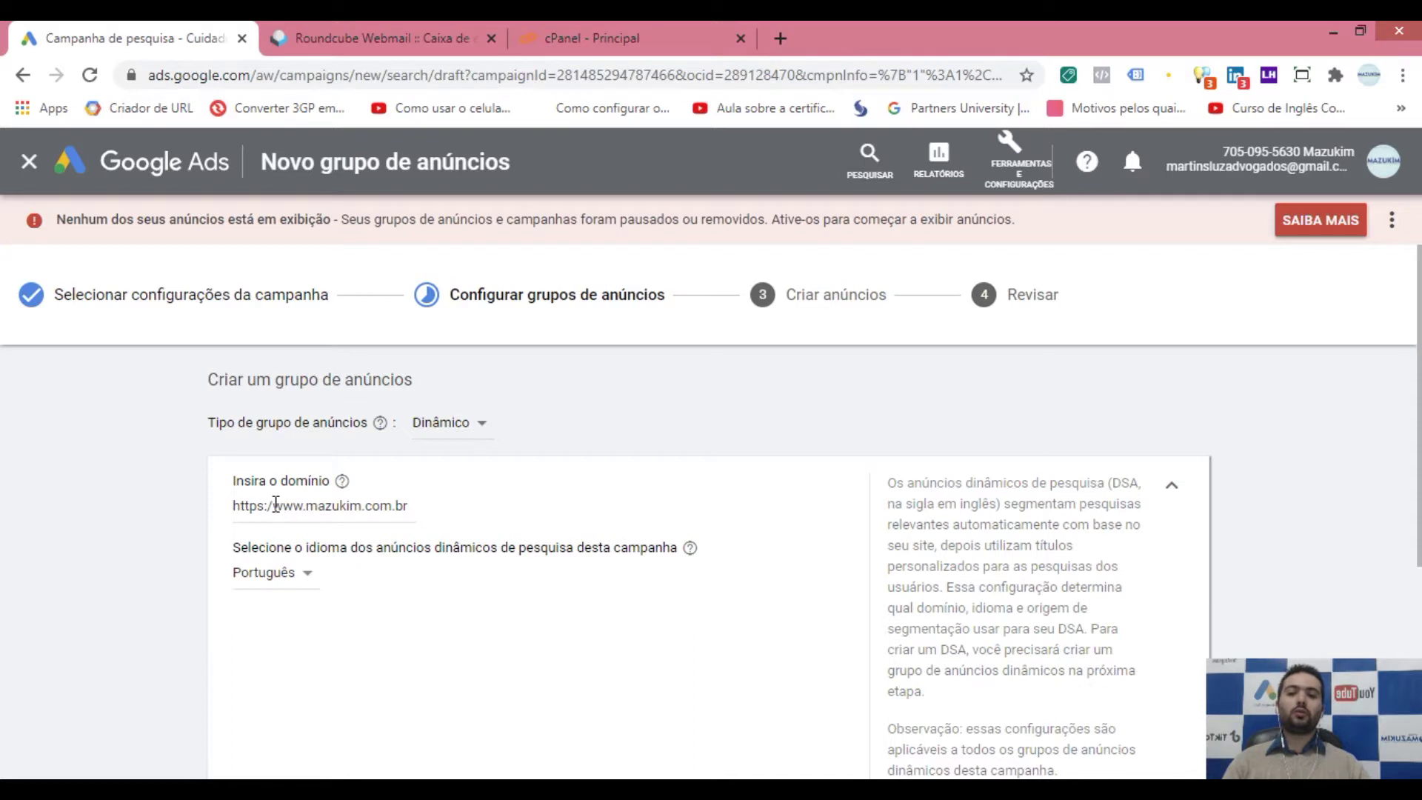
double_click(328, 506)
click(396, 653)
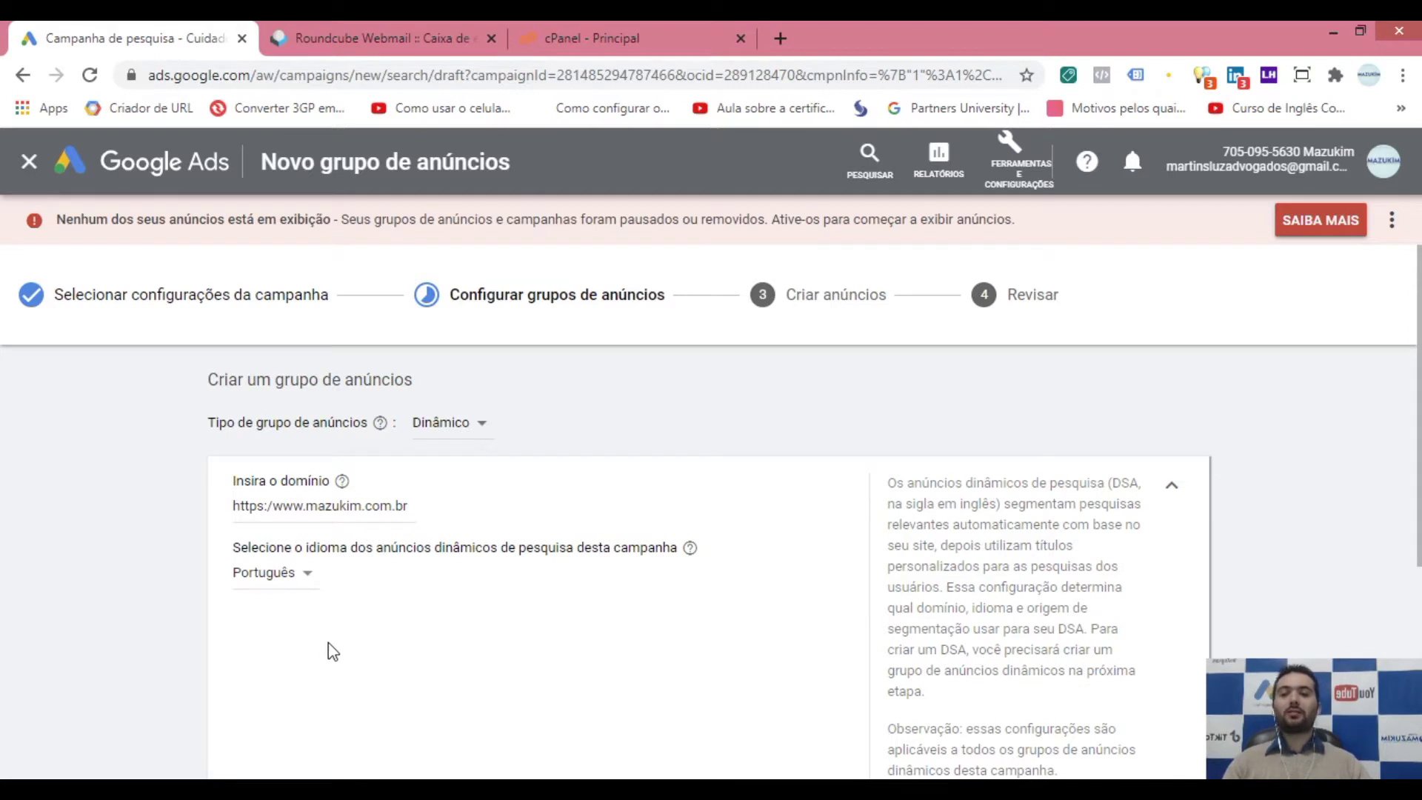
- Set the ad group type back to Padrão and check the two ad group headings in the Notepad notes
click(465, 430)
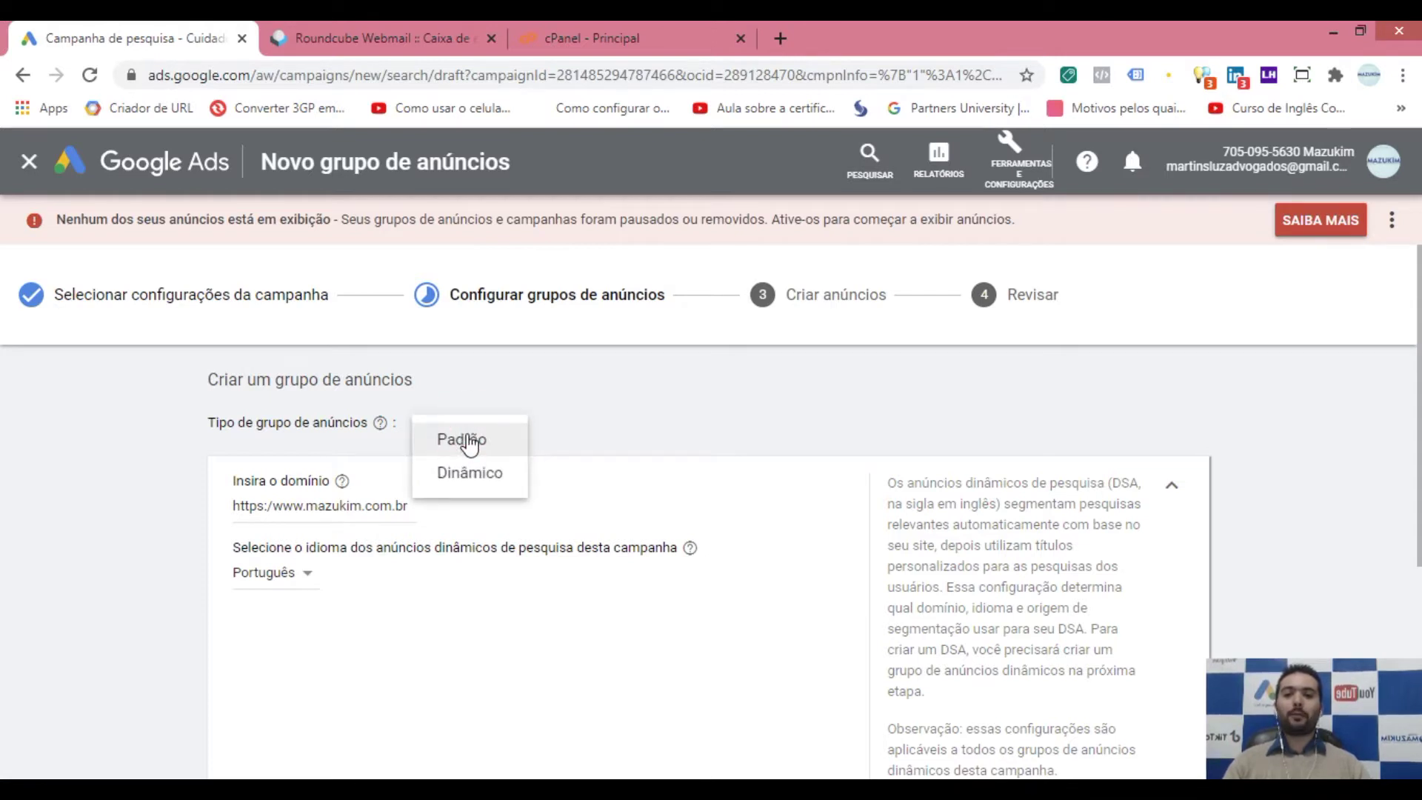
click(467, 440)
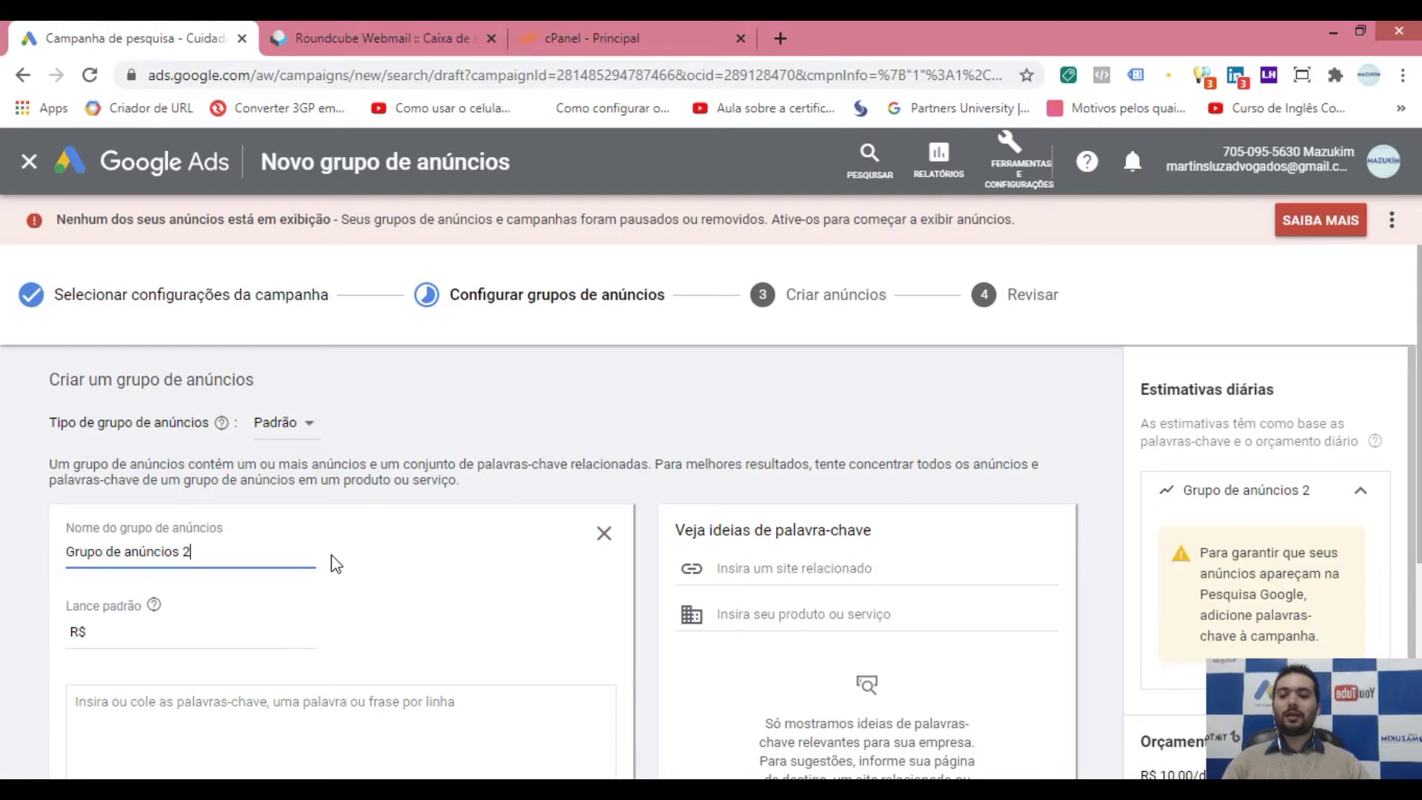
key(alt+Tab)
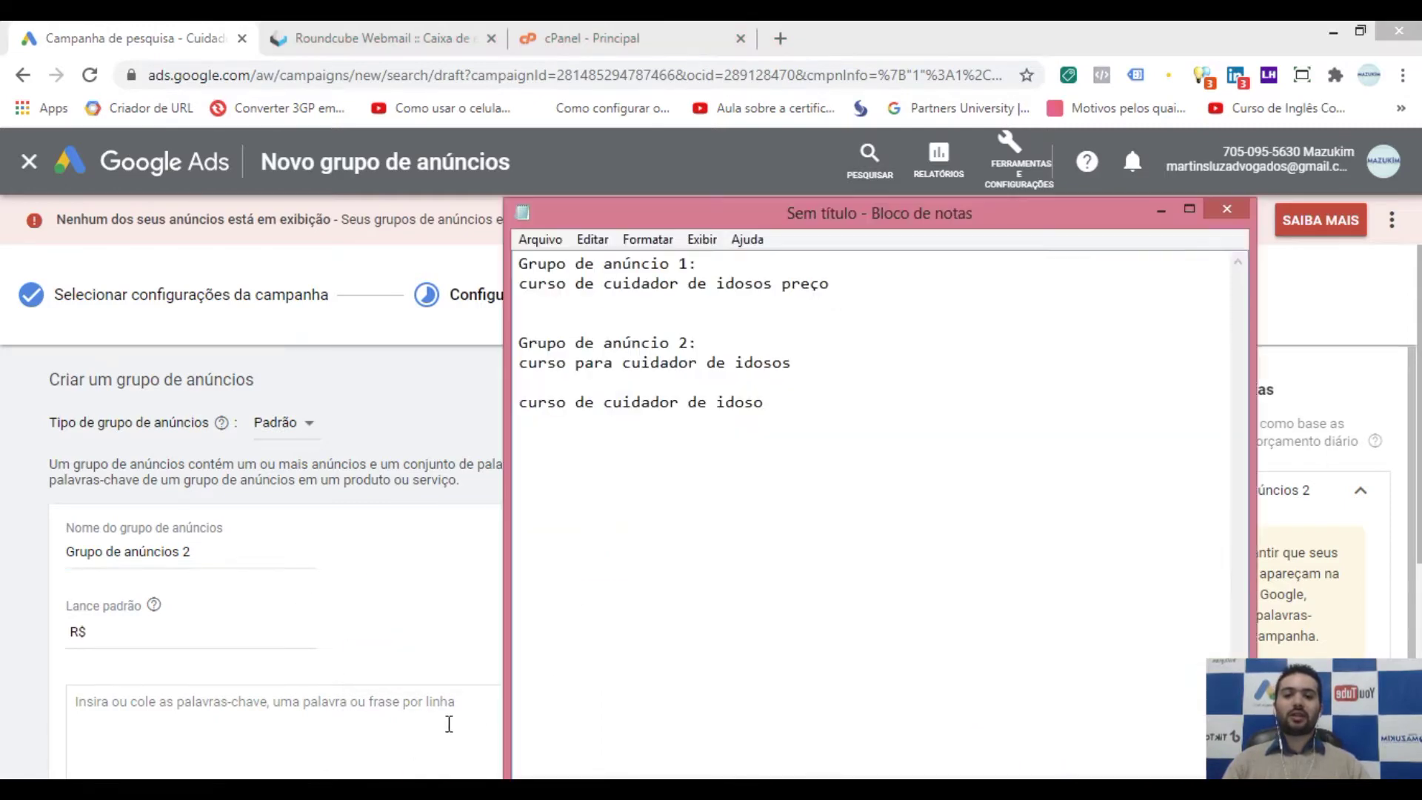
drag(577, 262, 678, 263)
click(581, 340)
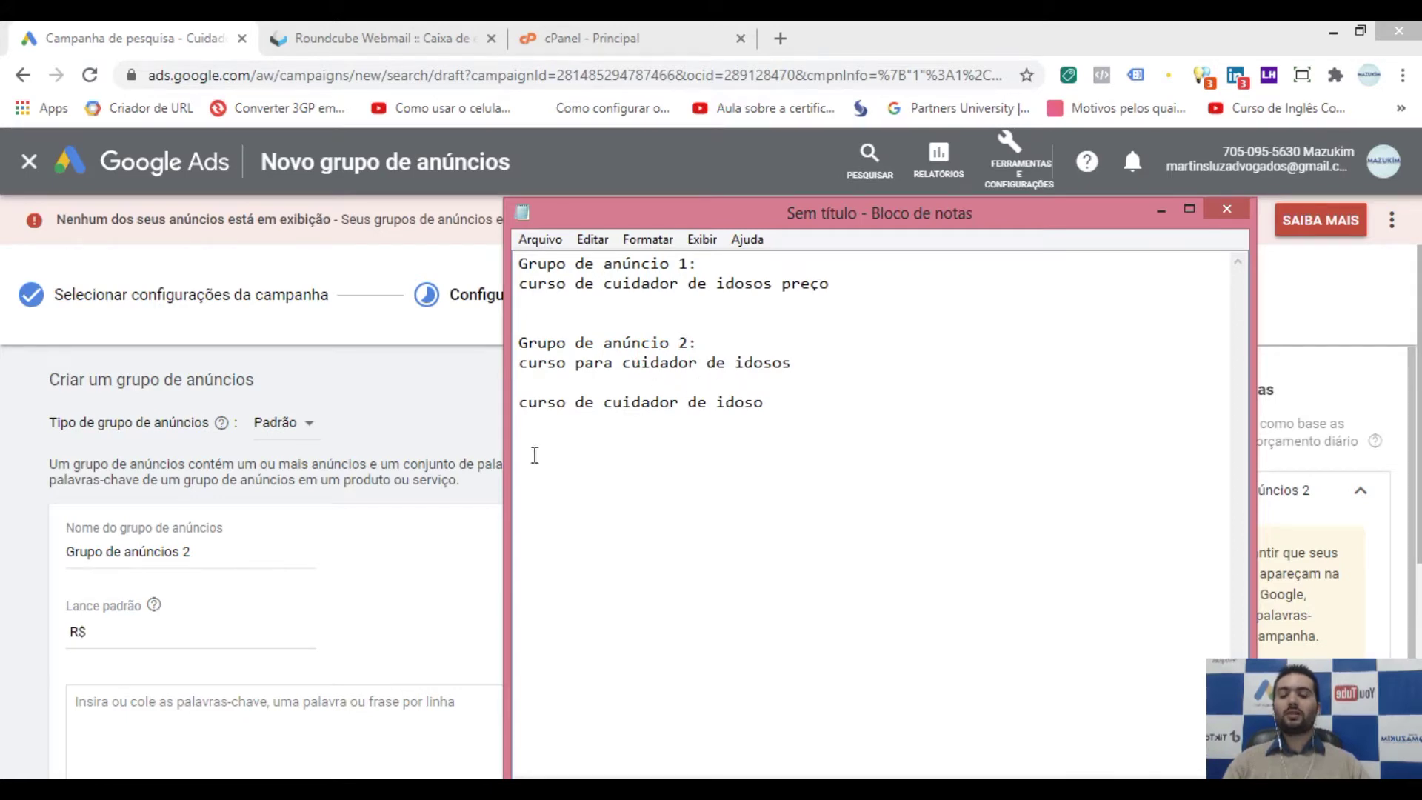
- Rename the ad group "Grupo de anúncios 2" in the Google Ads form as "Curso Preço"
click(232, 552)
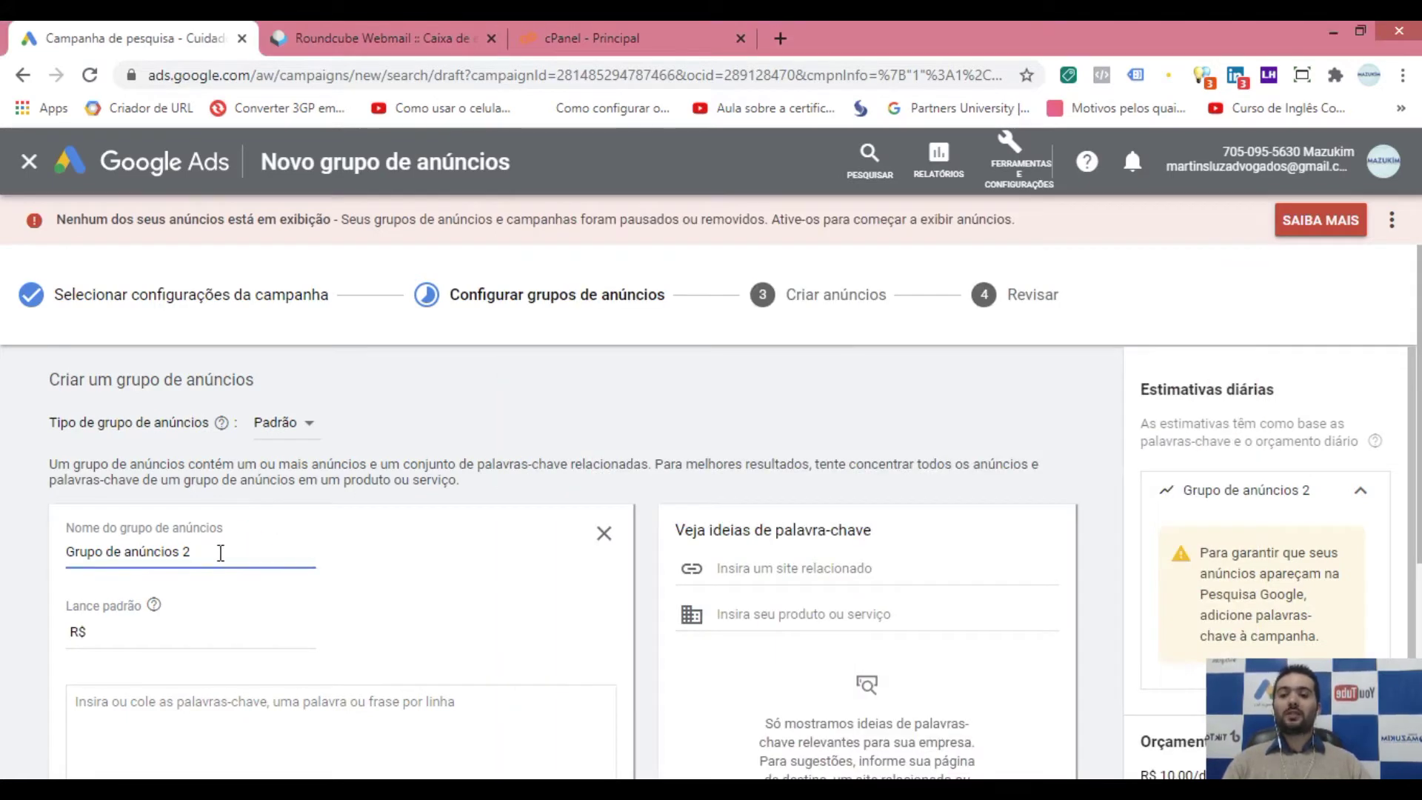
scroll(244, 528, down, 1)
drag(74, 447, 3, 493)
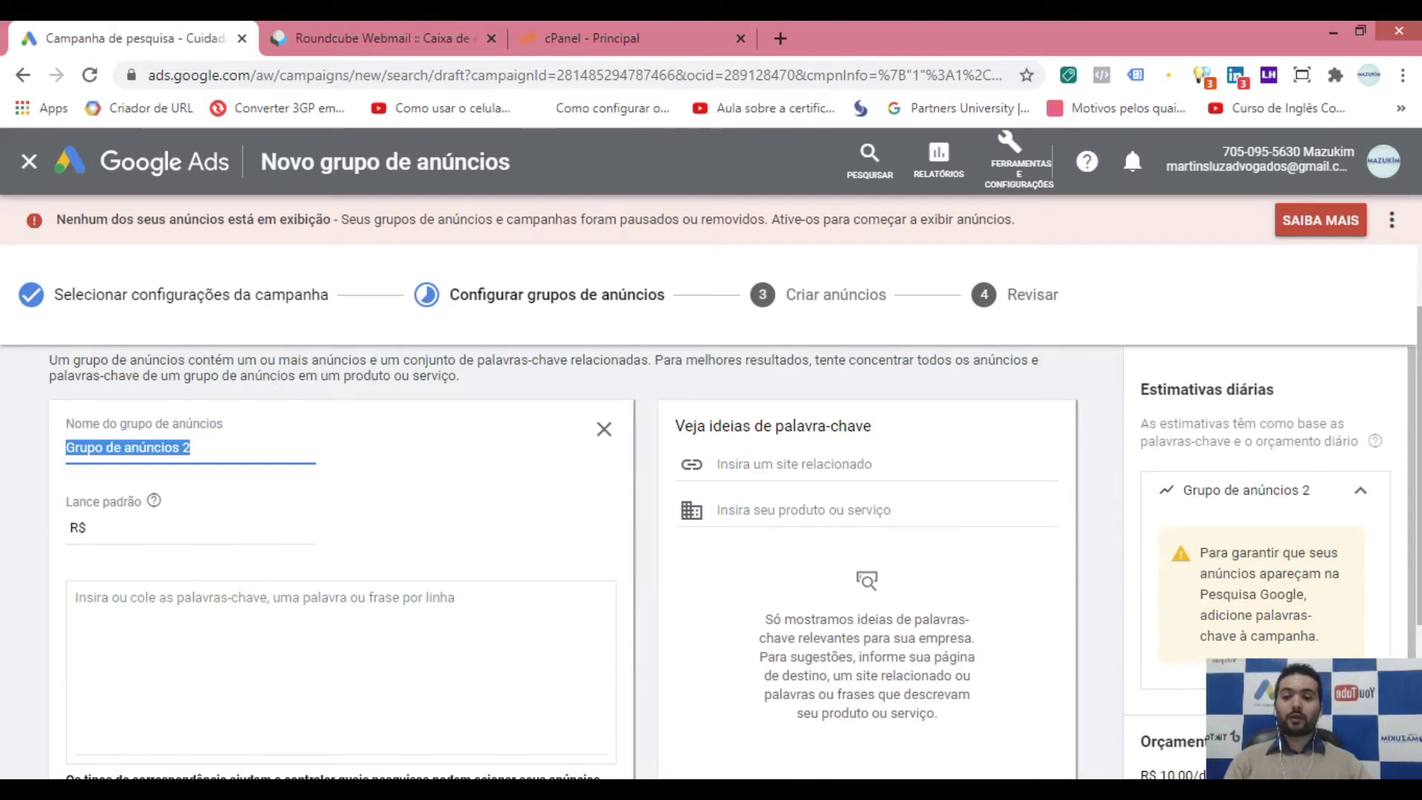
click(474, 789)
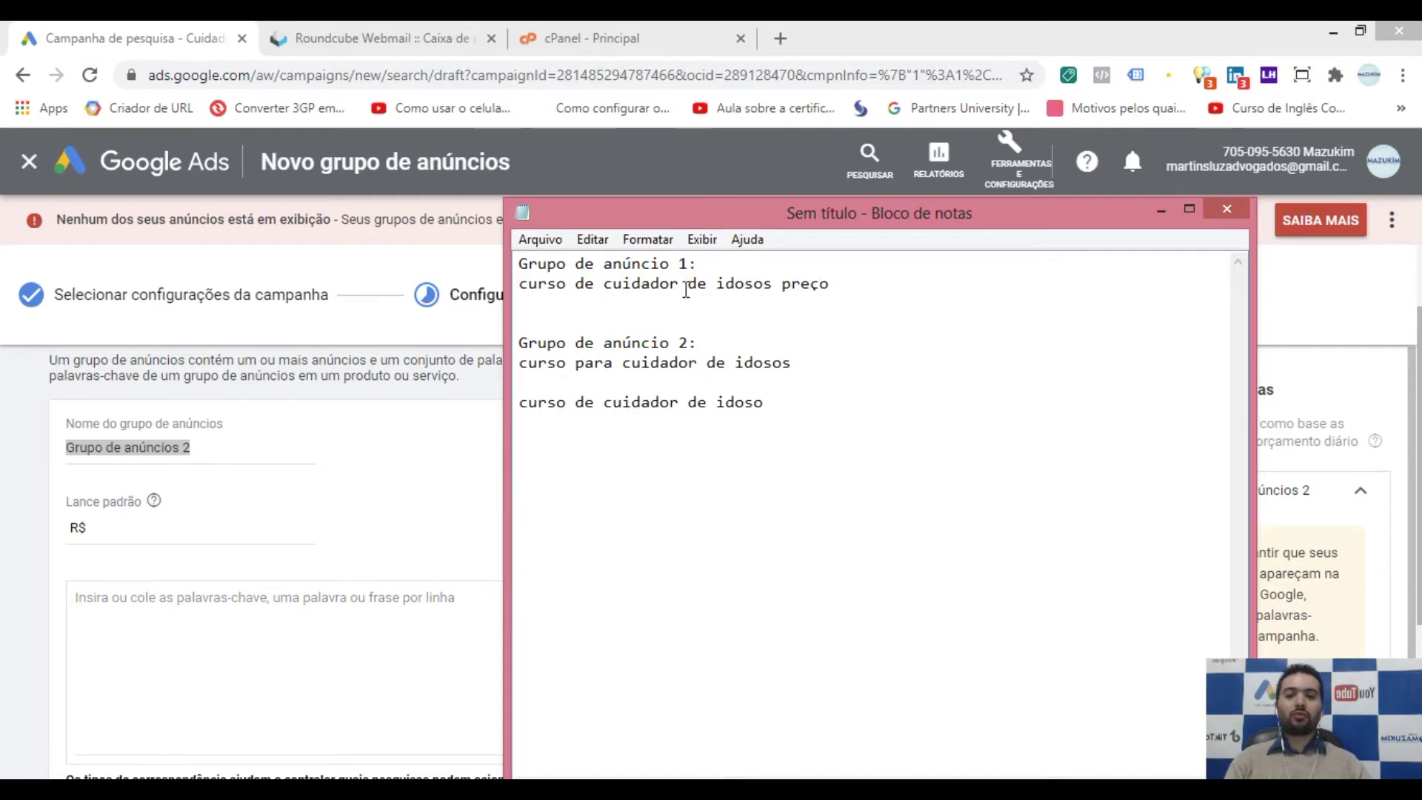
click(189, 454)
click(209, 448)
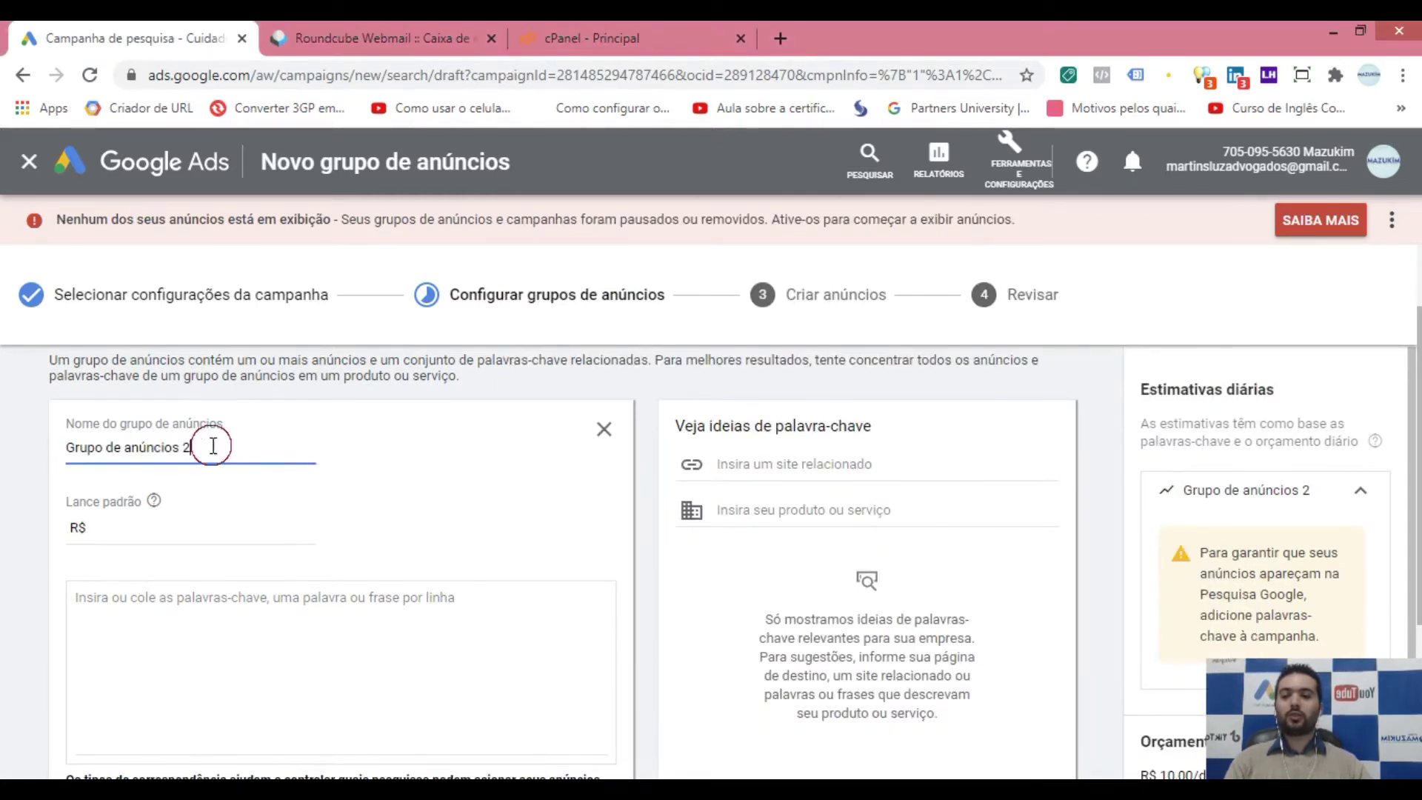
drag(197, 448, 52, 450)
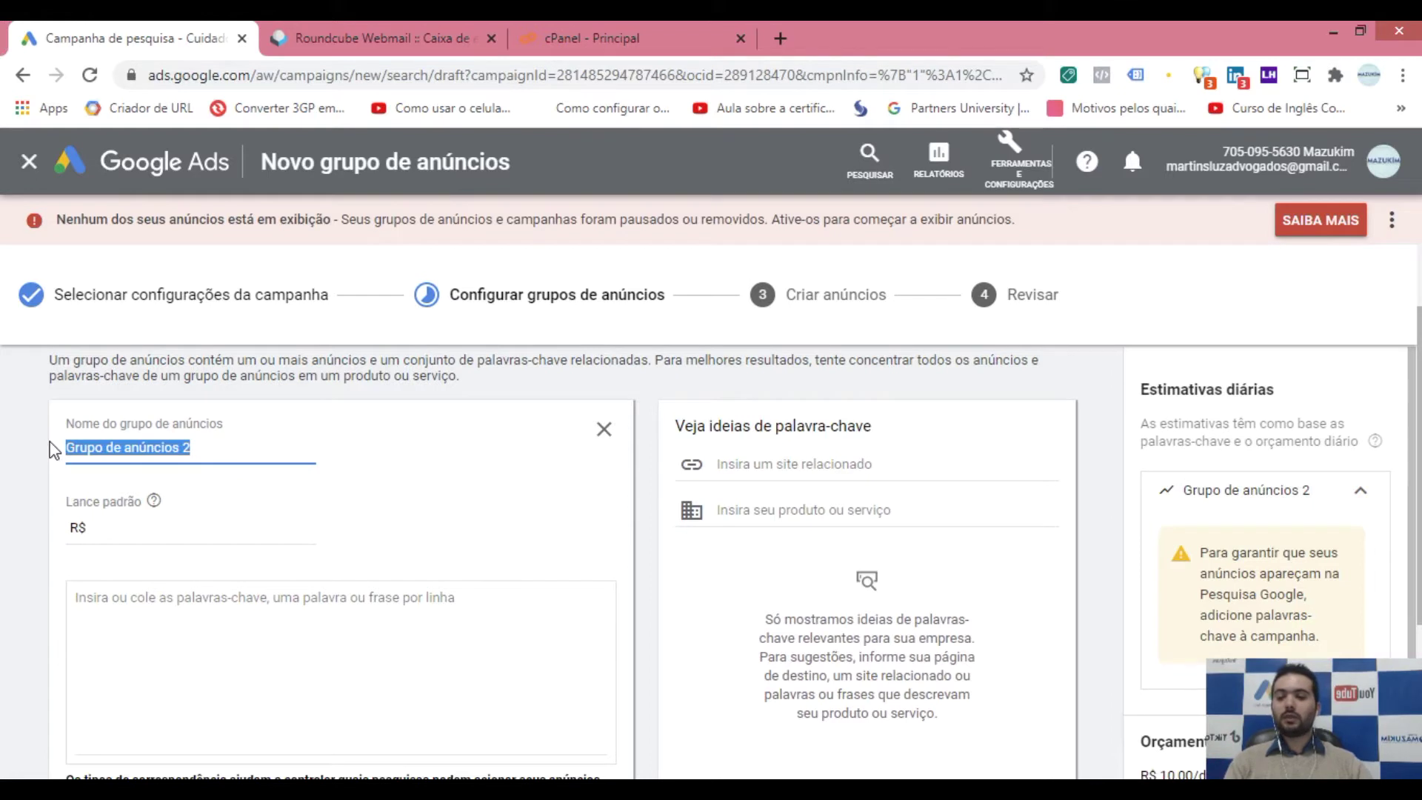
text(Cu)
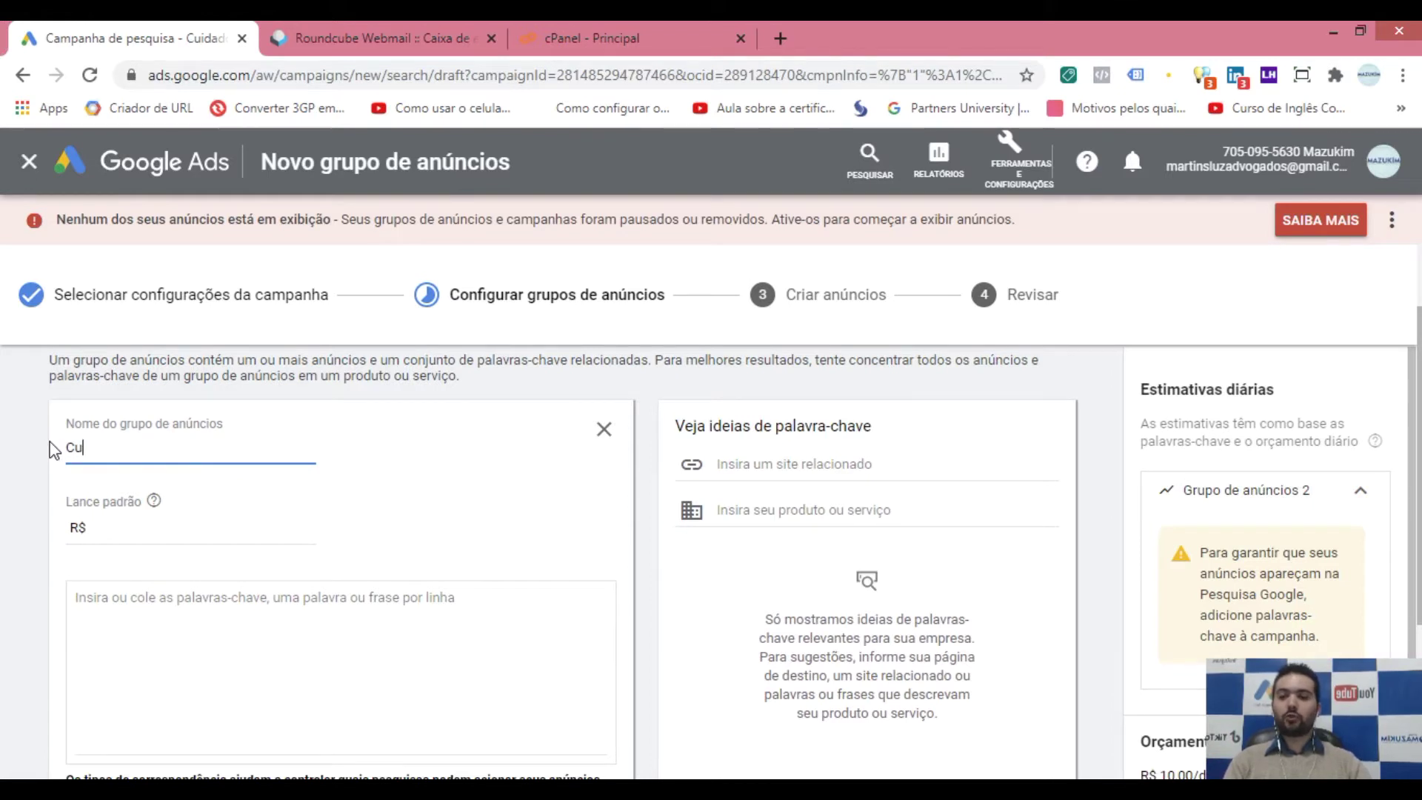
text(rso Preço)
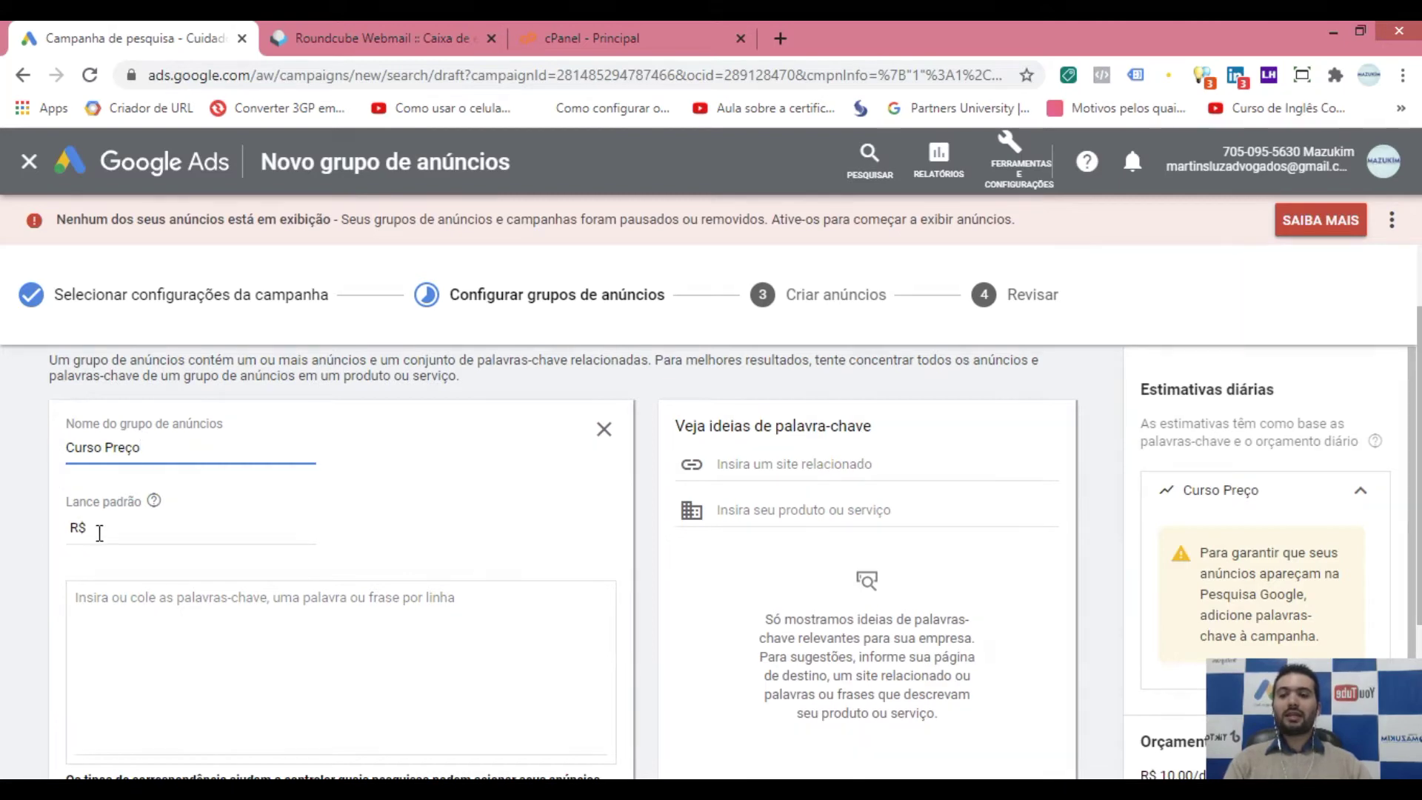
- Set the default bid of the Curso Preço ad group to R$ 0,50
click(141, 526)
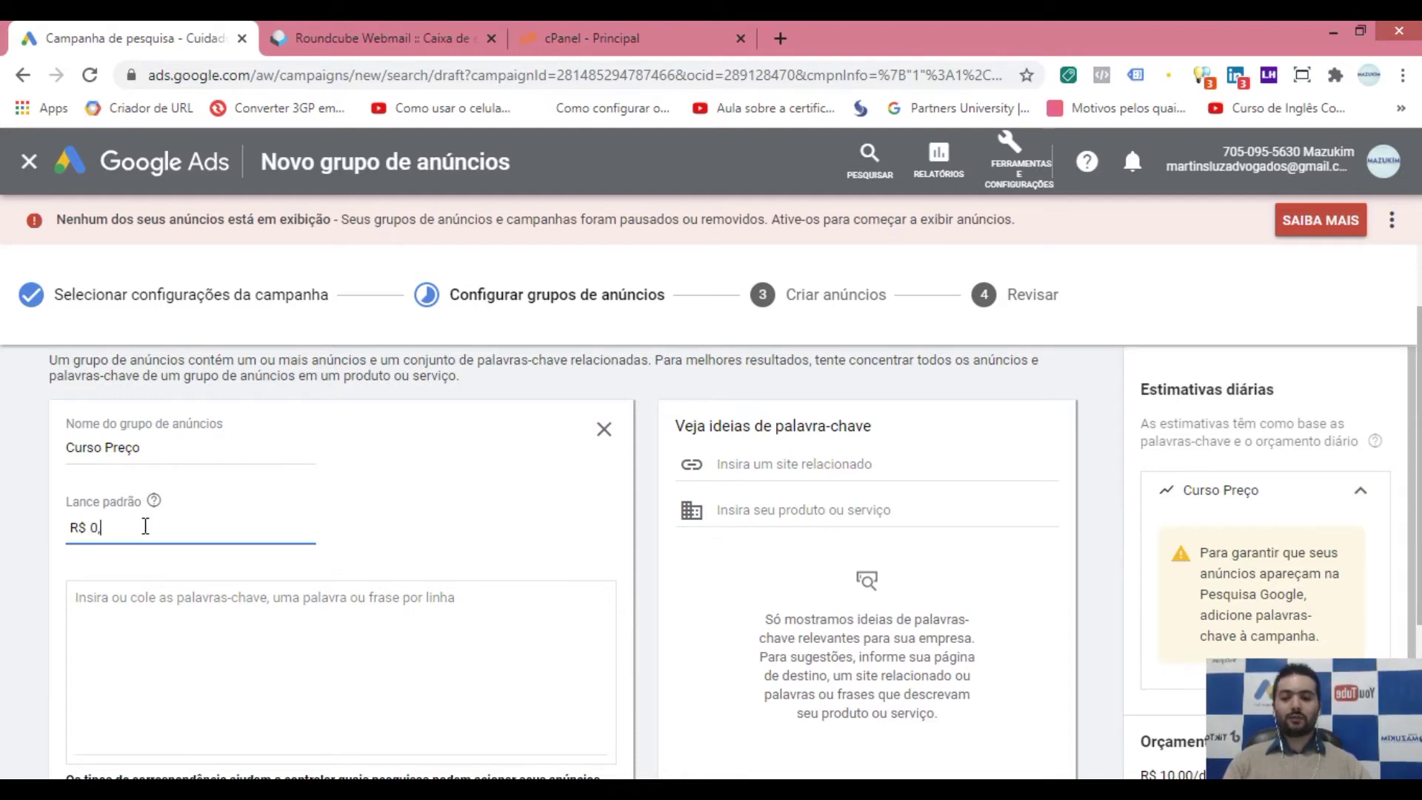
text(50)
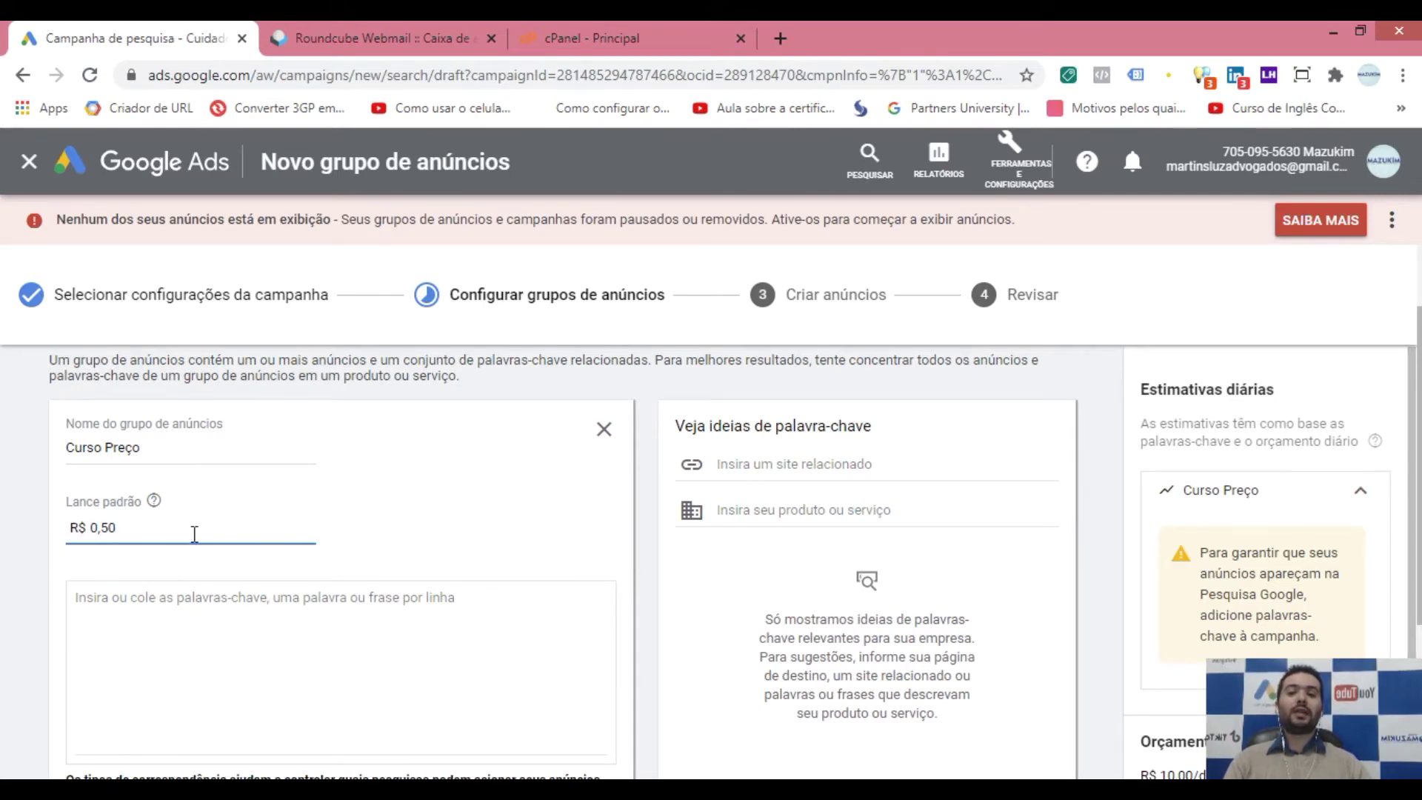
scroll(222, 533, down, 1)
scroll(227, 519, up, 1)
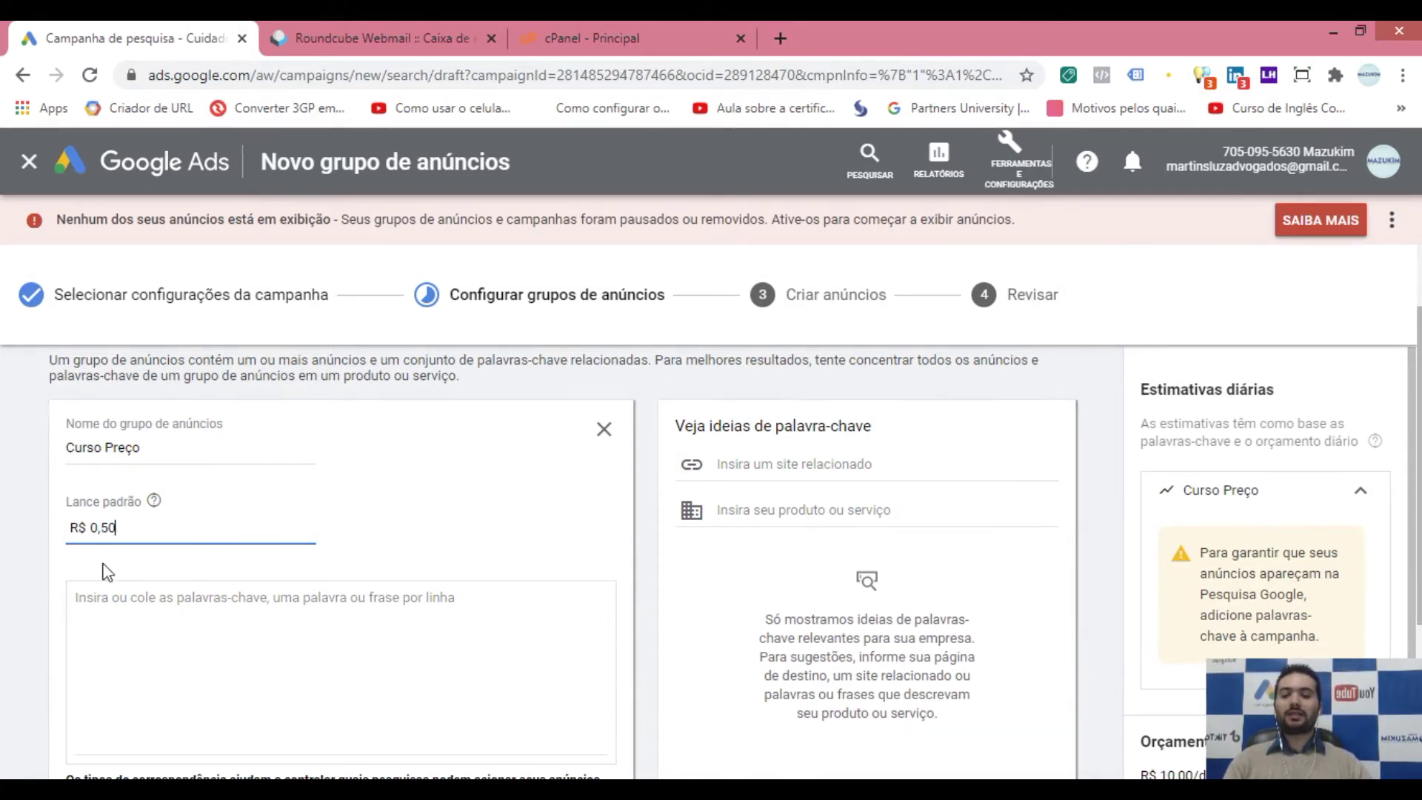
- Copy "curso de cuidador de idosos preço" from the Notepad notes into the Curso Preço ad group's keyword list
click(185, 620)
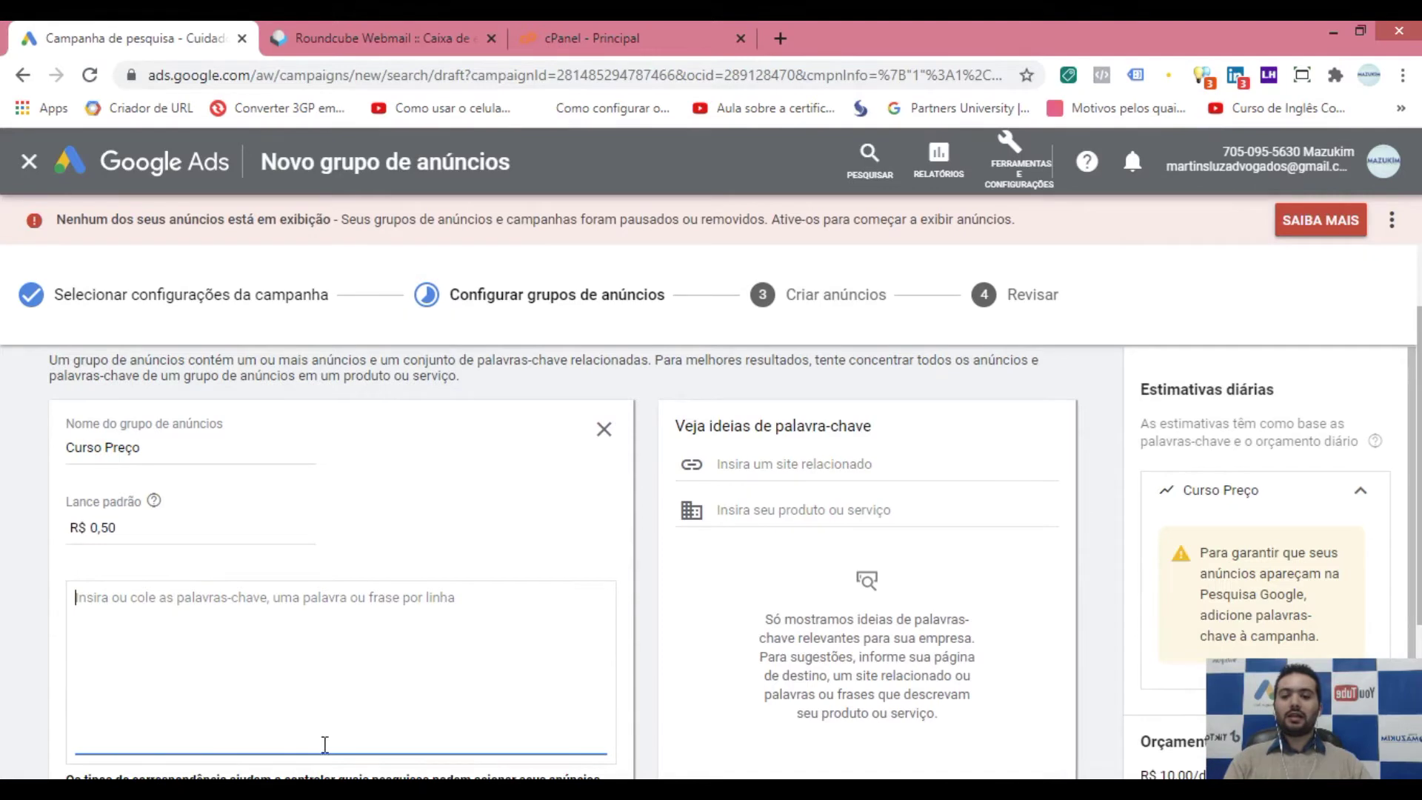
key(alt+Tab)
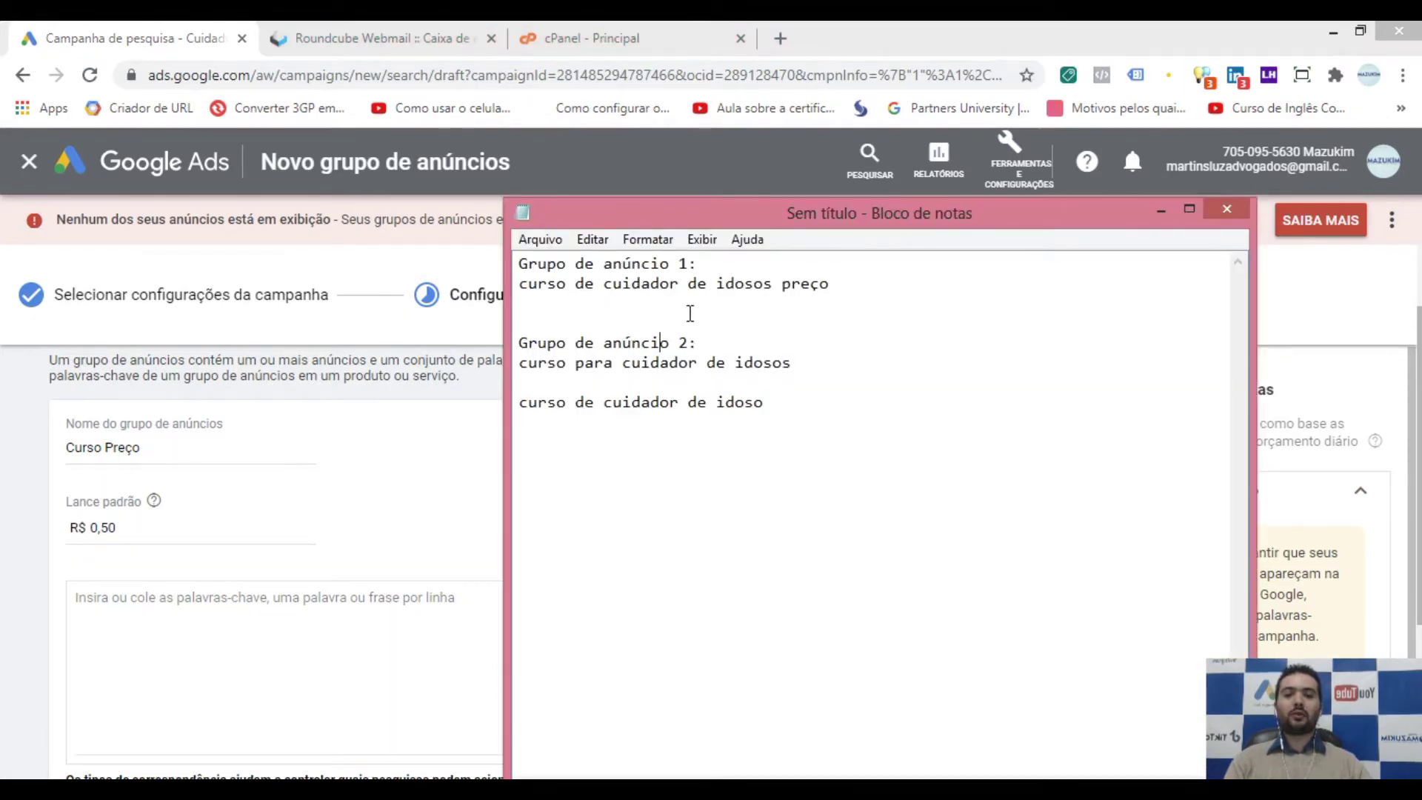
click(585, 285)
drag(846, 285, 489, 292)
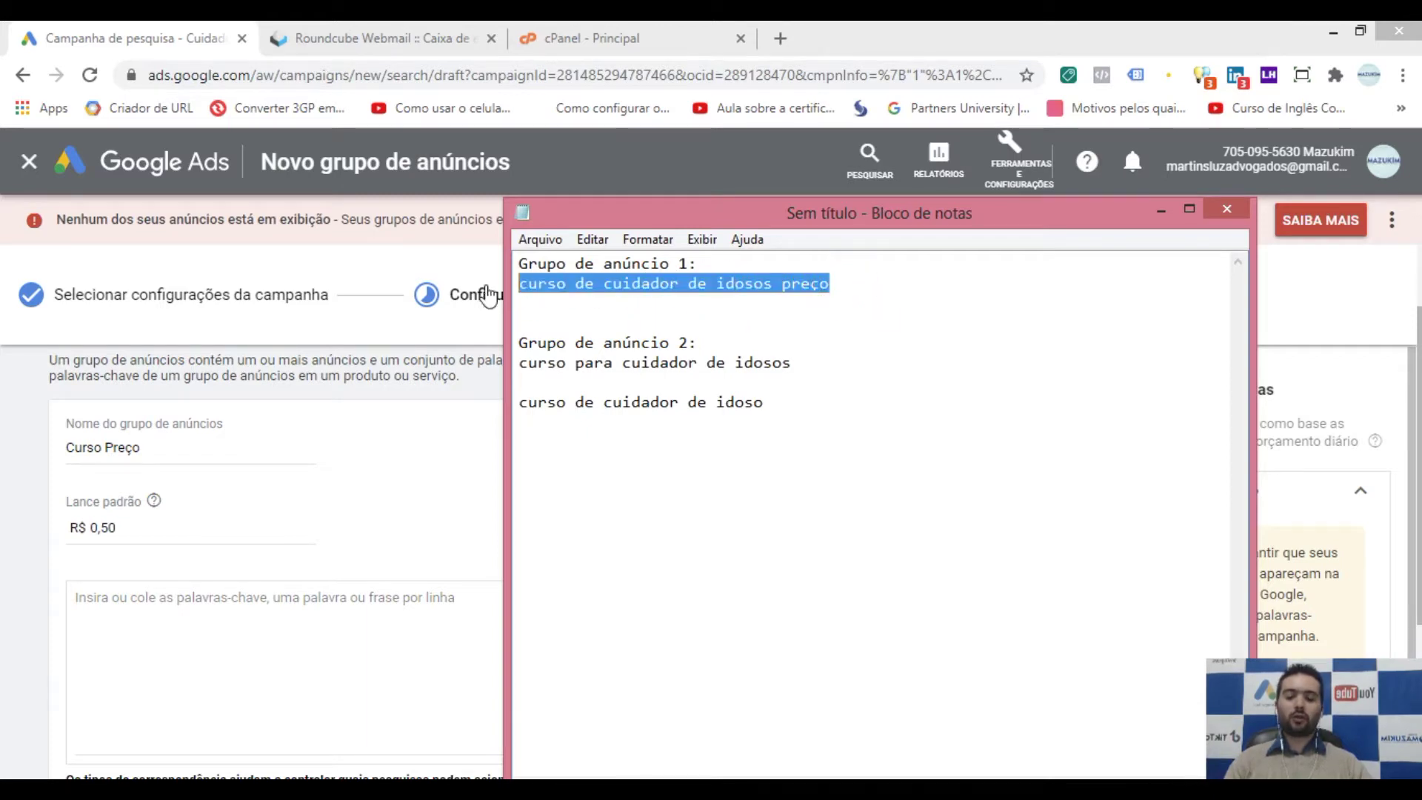
key(ctrl+c)
click(327, 598)
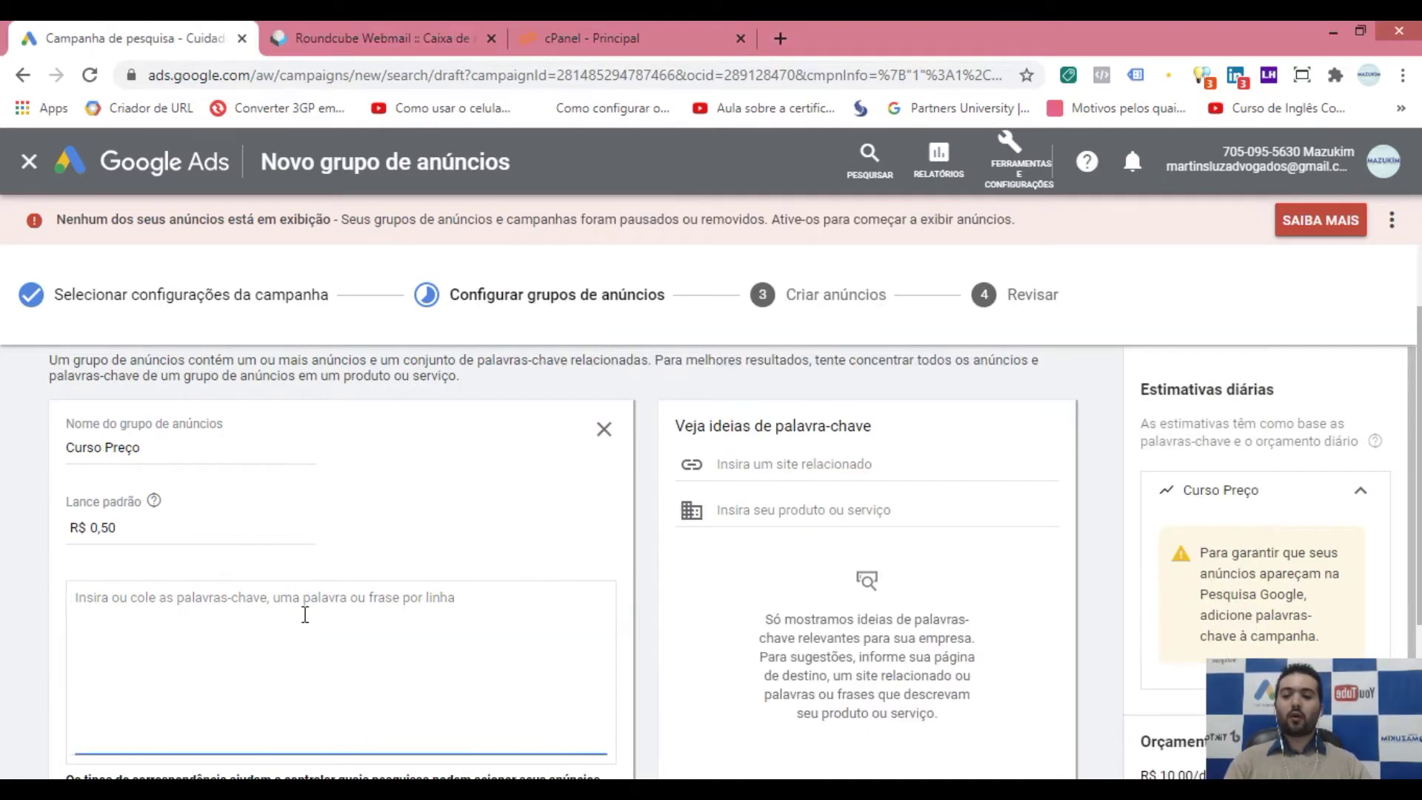
key(ctrl+v)
scroll(339, 588, down, 1)
scroll(312, 579, up, 1)
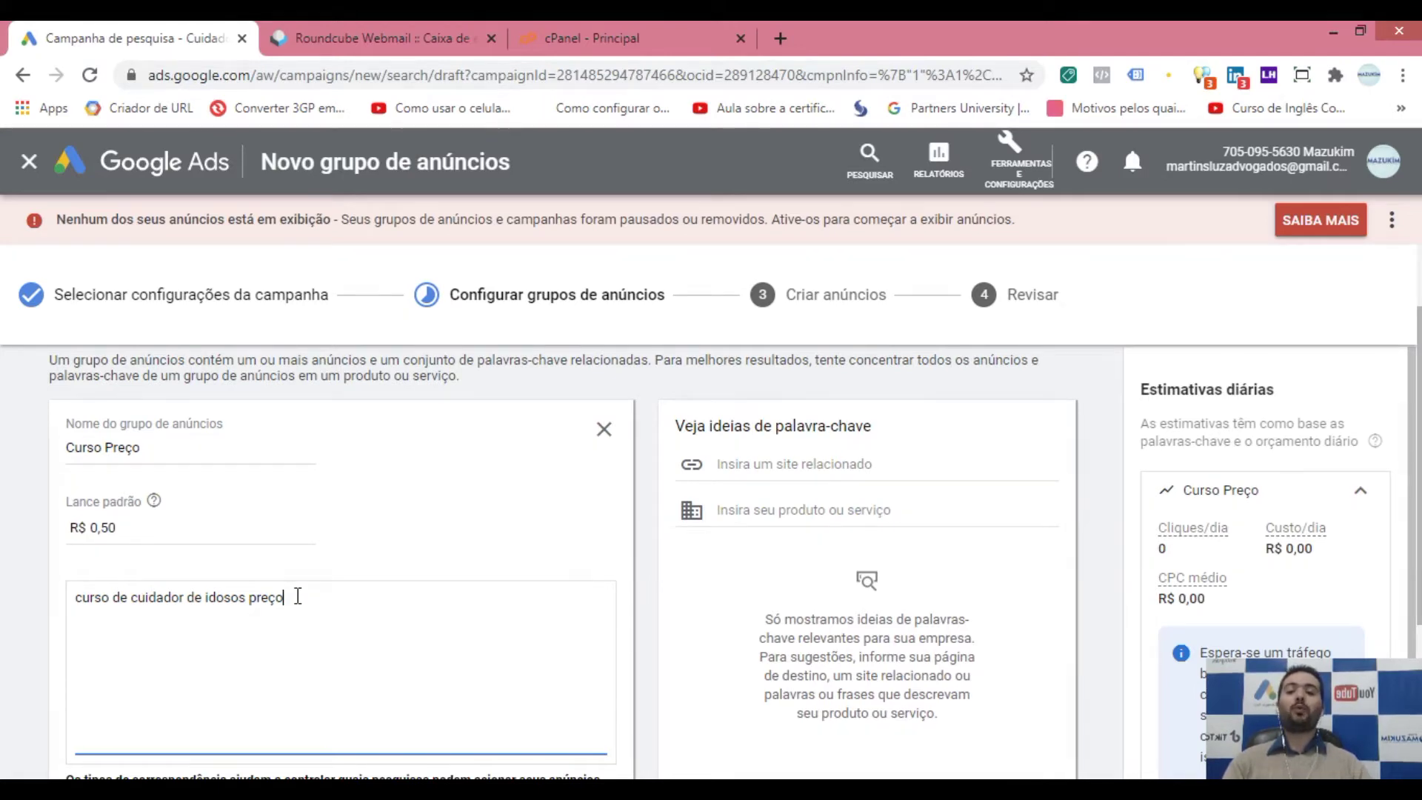
drag(298, 597, 65, 610)
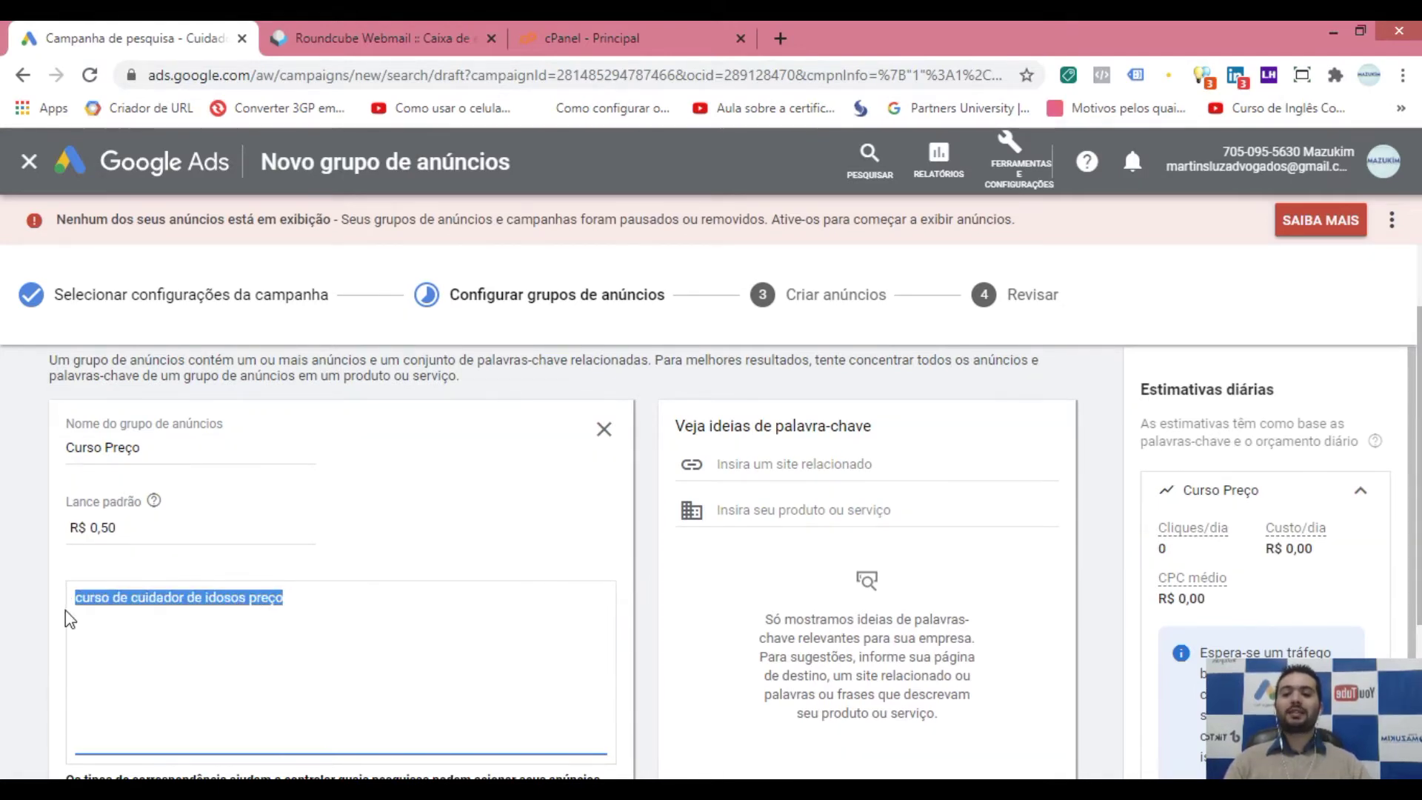
click(307, 597)
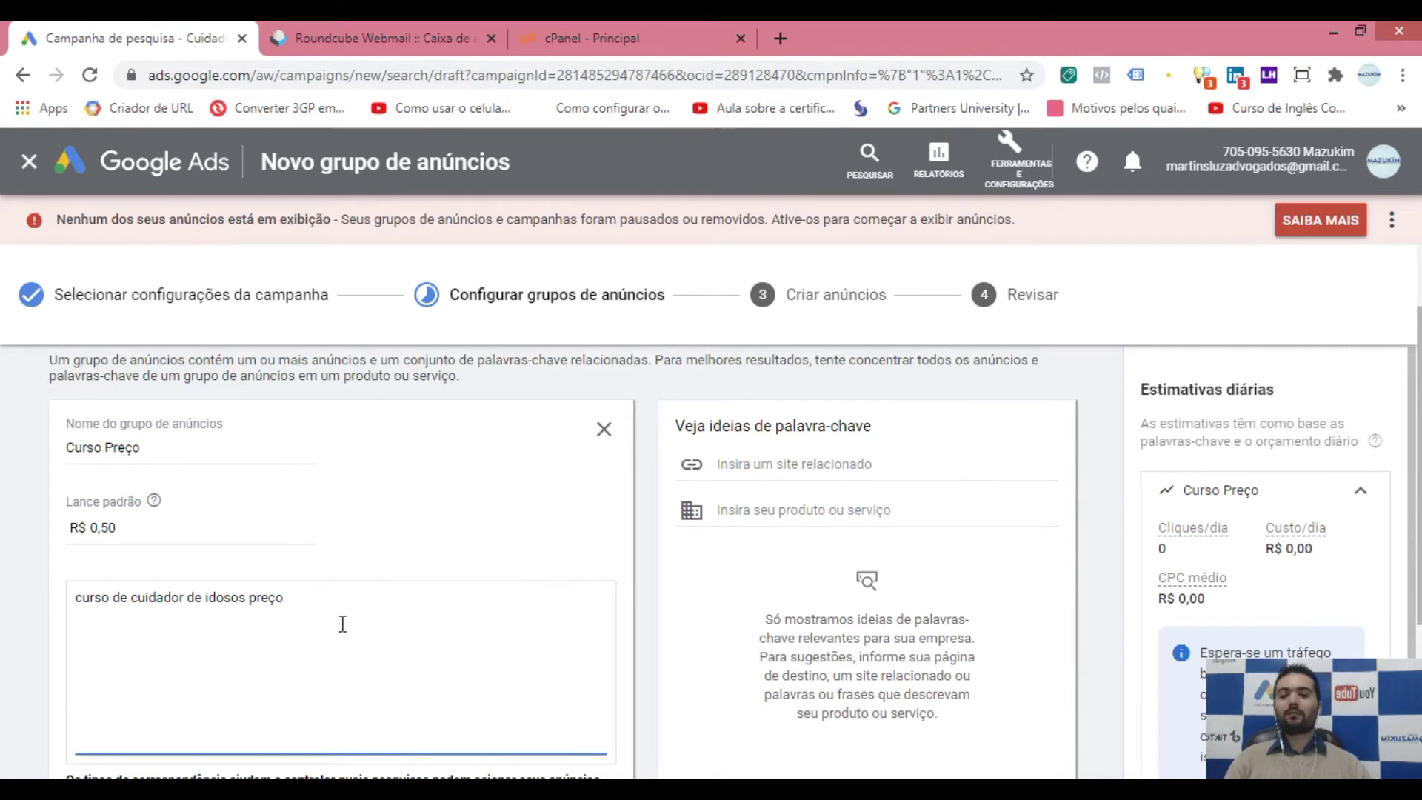
- Switch to PowerPoint, review the keyword match types on slide 5, starting with Ampla, and return to the Google Ads form
key(alt+Tab)
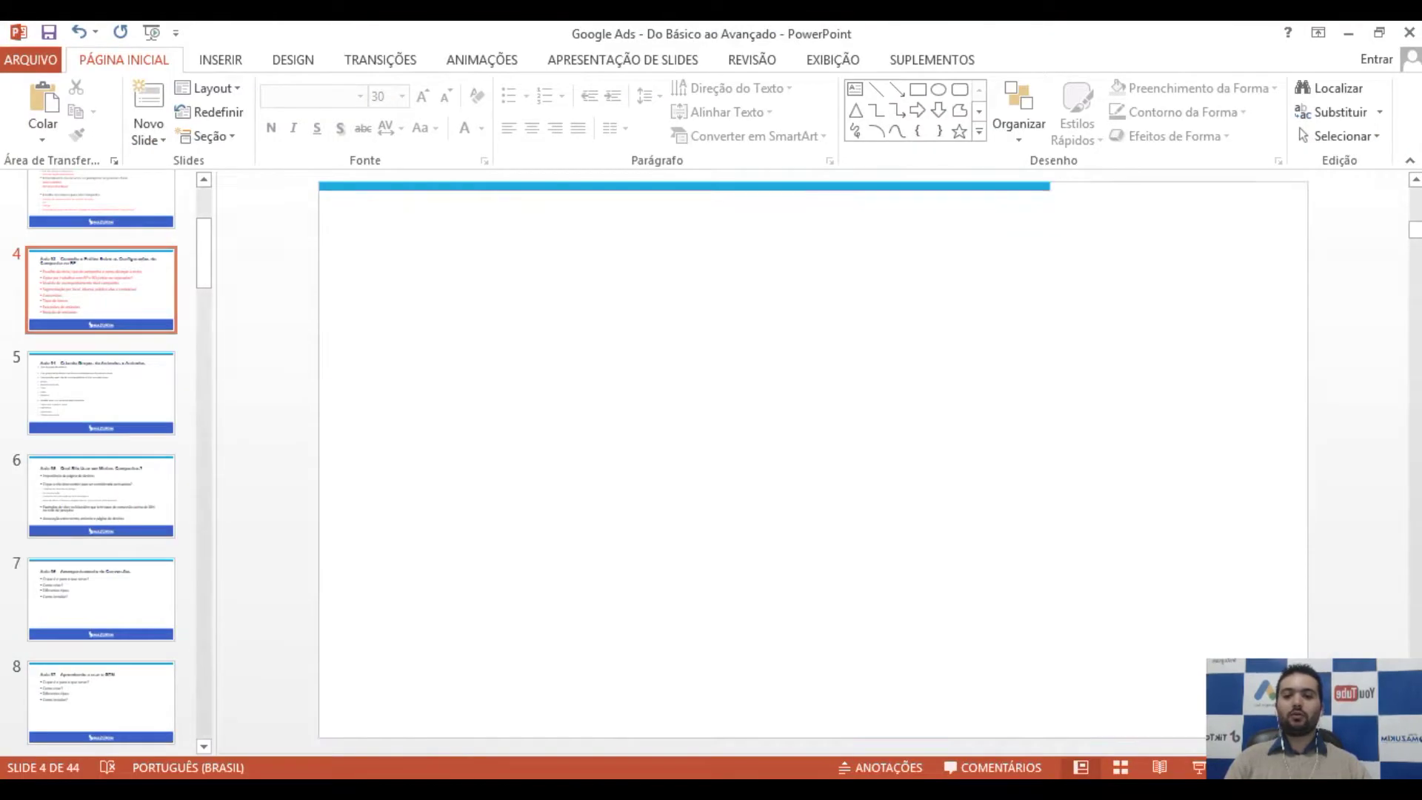
click(122, 392)
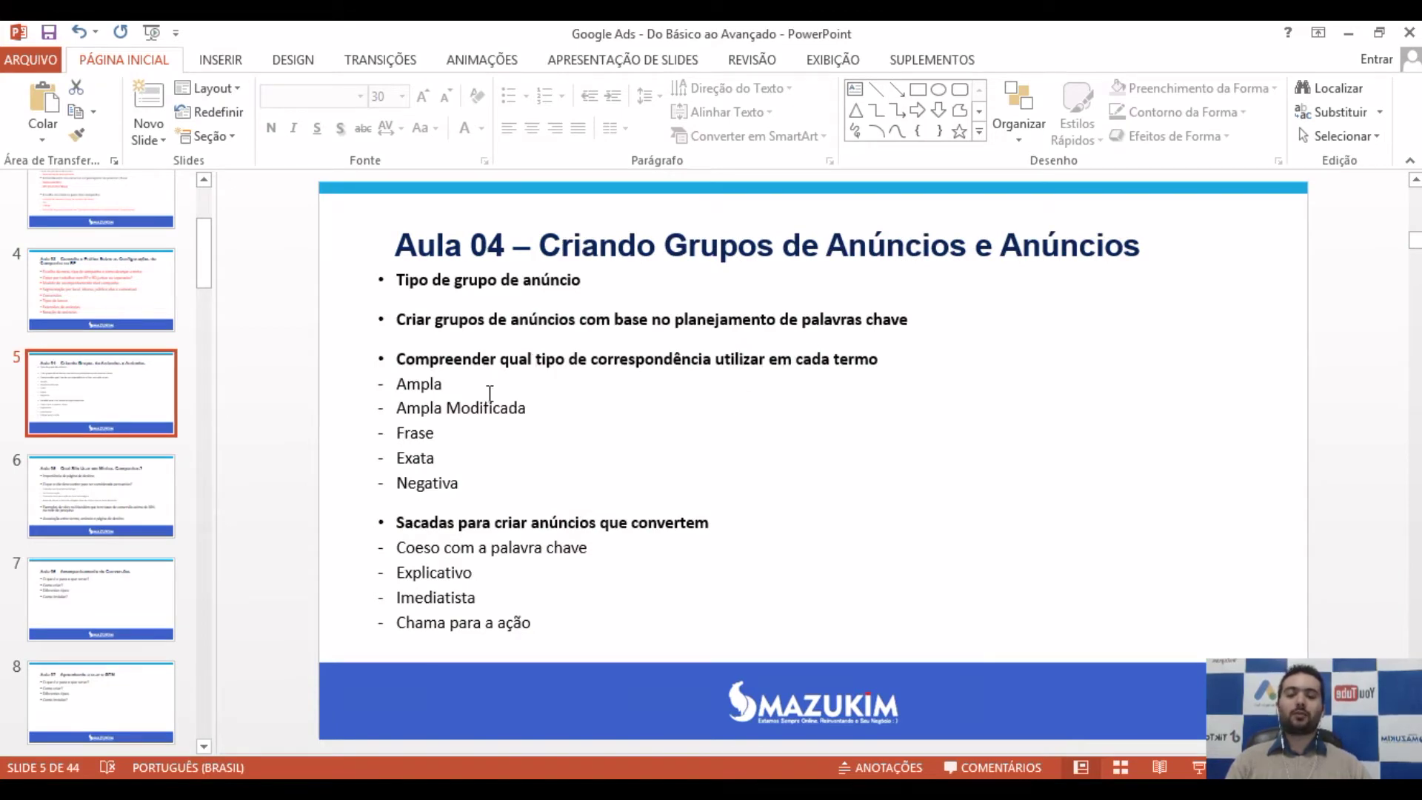
click(464, 386)
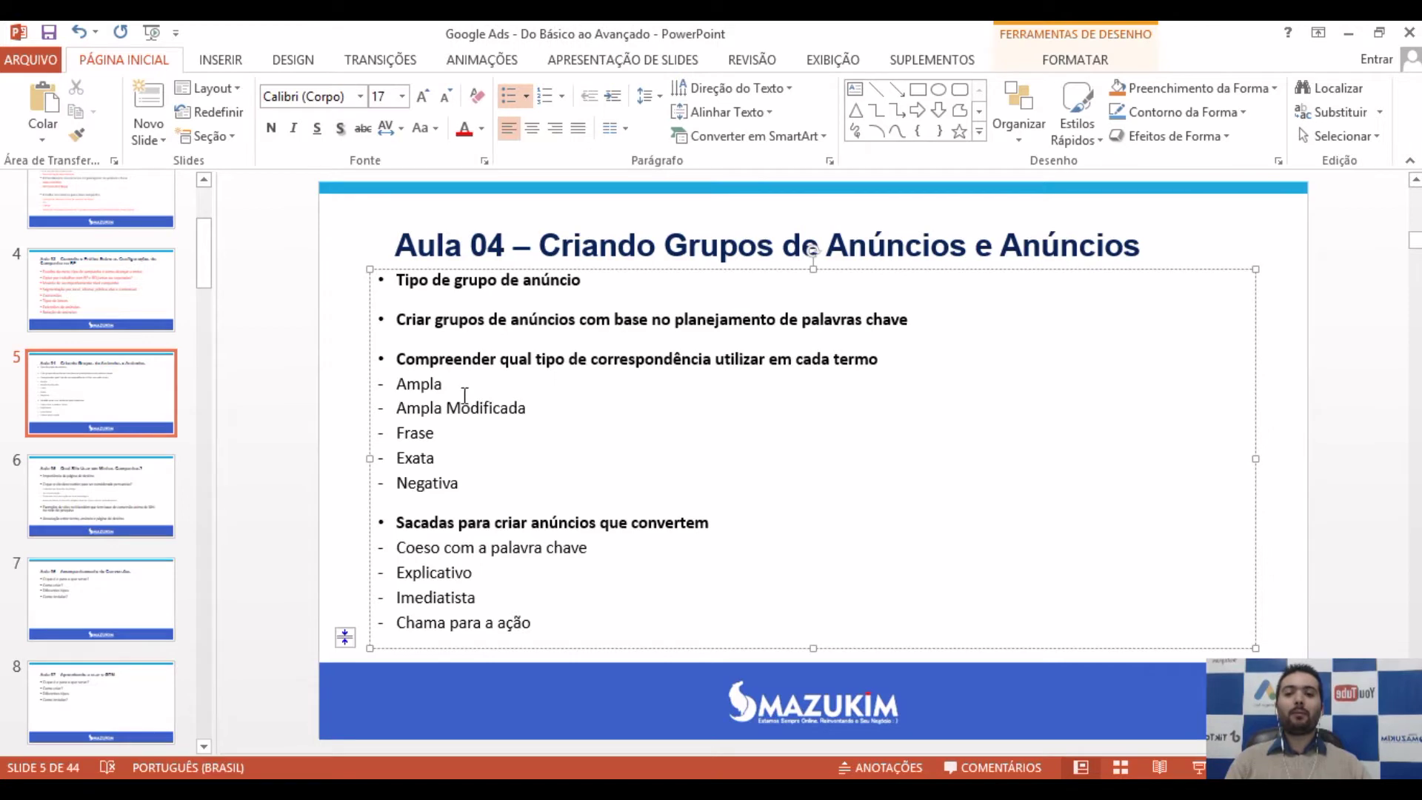
drag(460, 386, 400, 385)
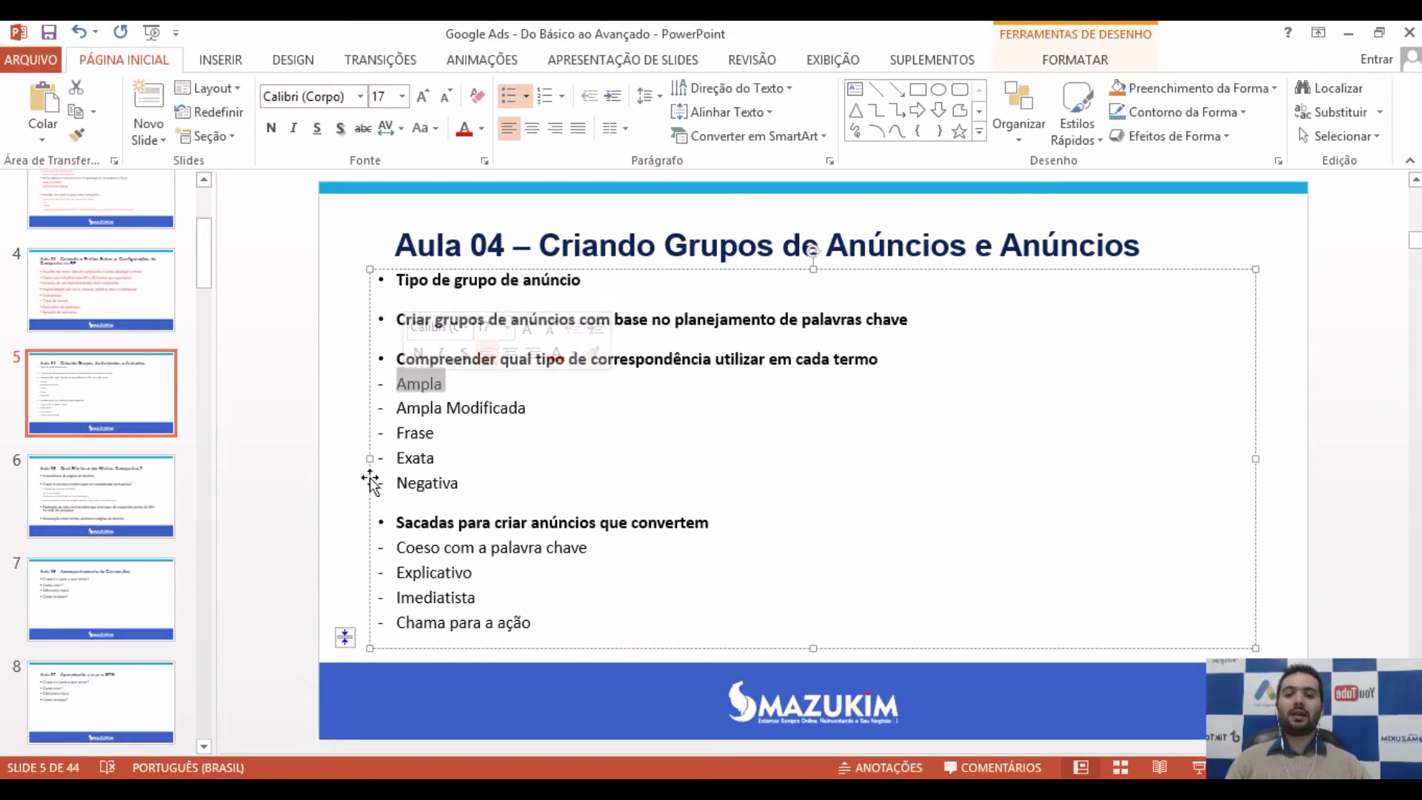
click(139, 788)
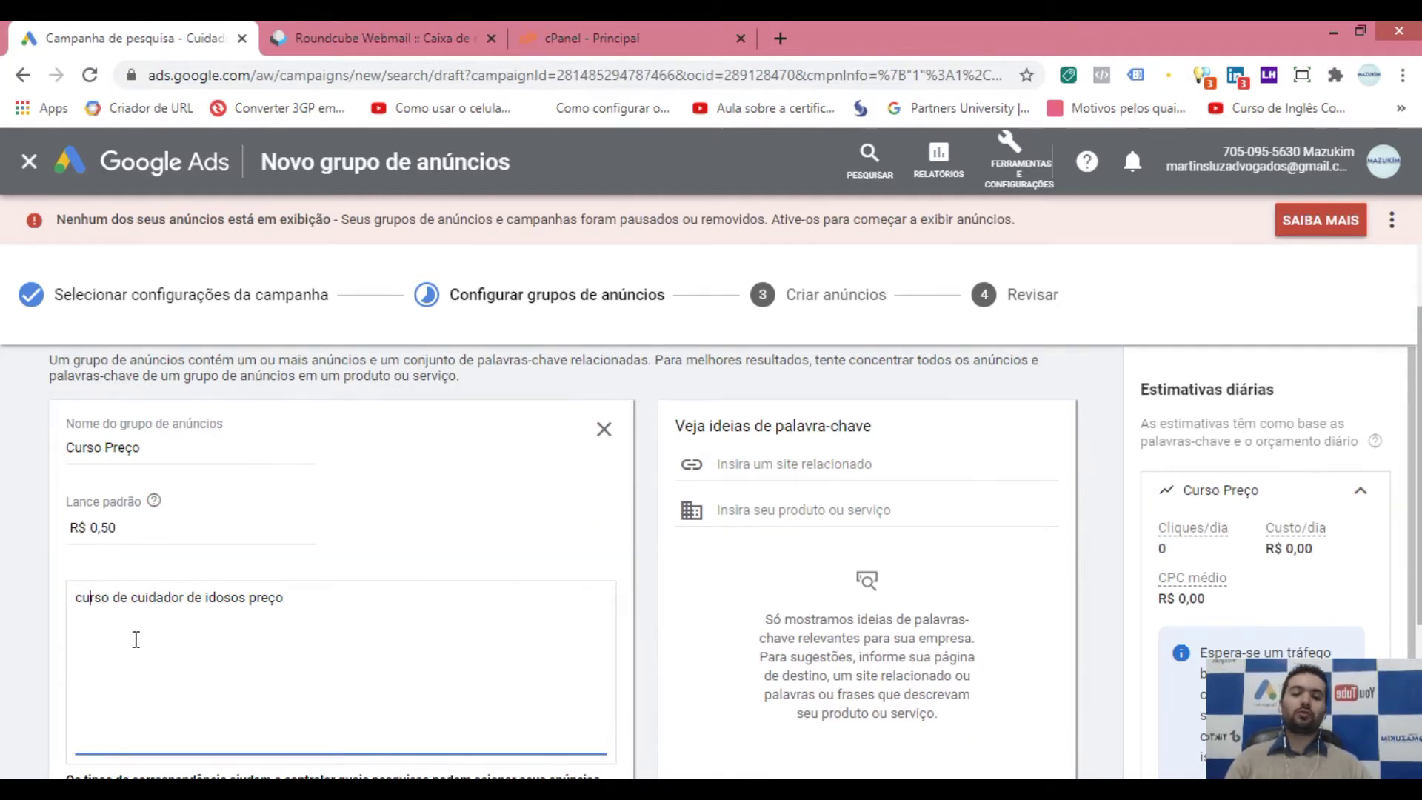
- Examine the individual words of the keyword "curso de cuidador de idosos preço" with broad match in mind
click(158, 598)
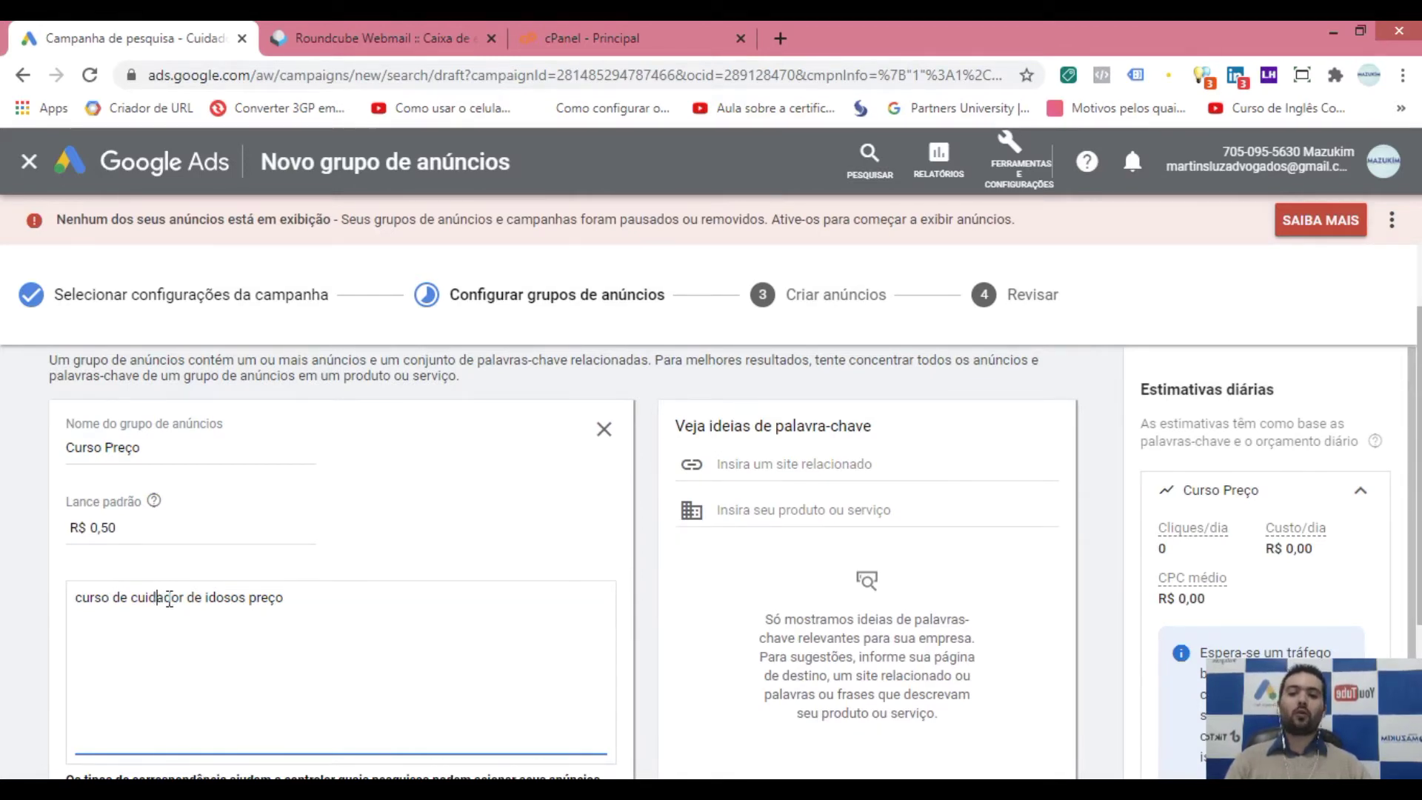
click(266, 597)
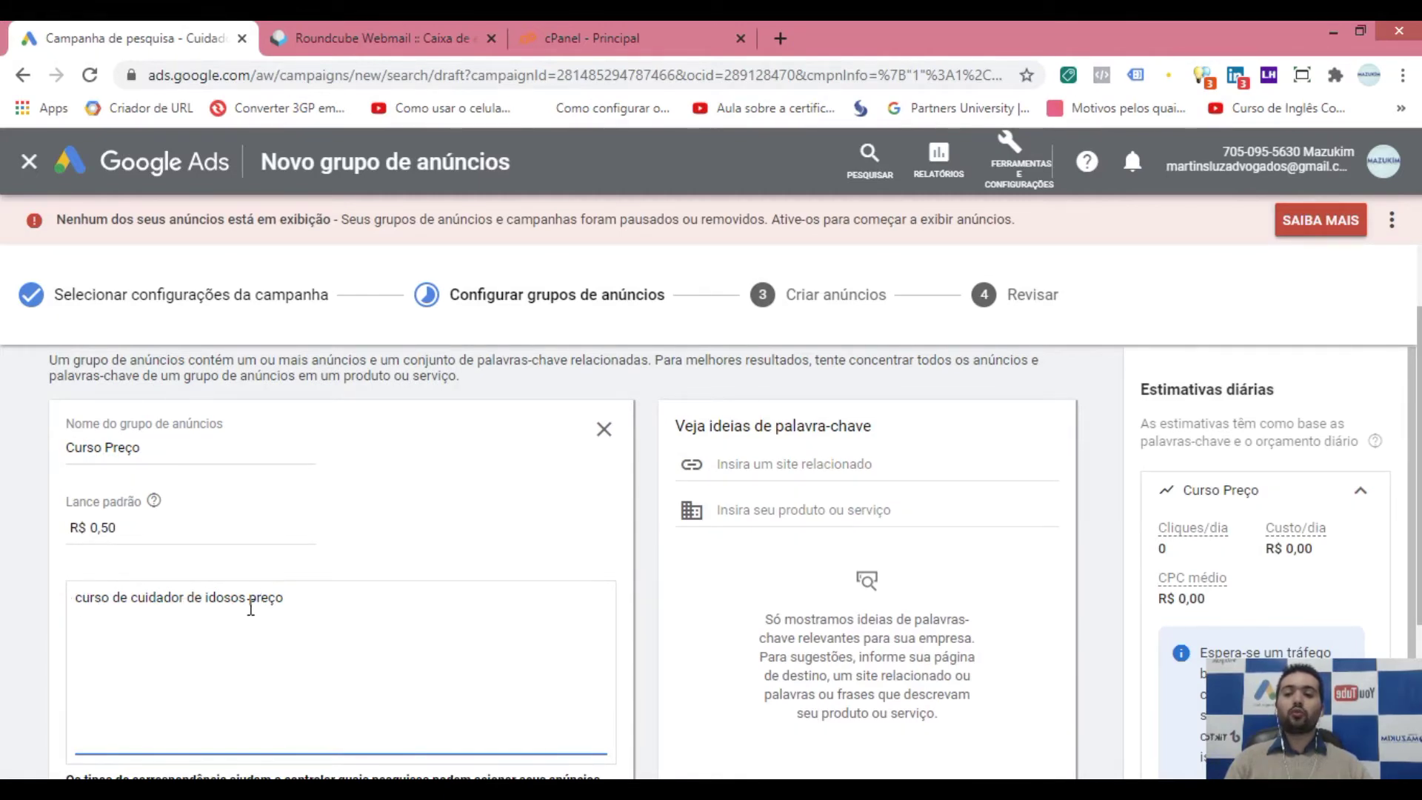
drag(286, 597, 245, 598)
click(69, 601)
click(169, 601)
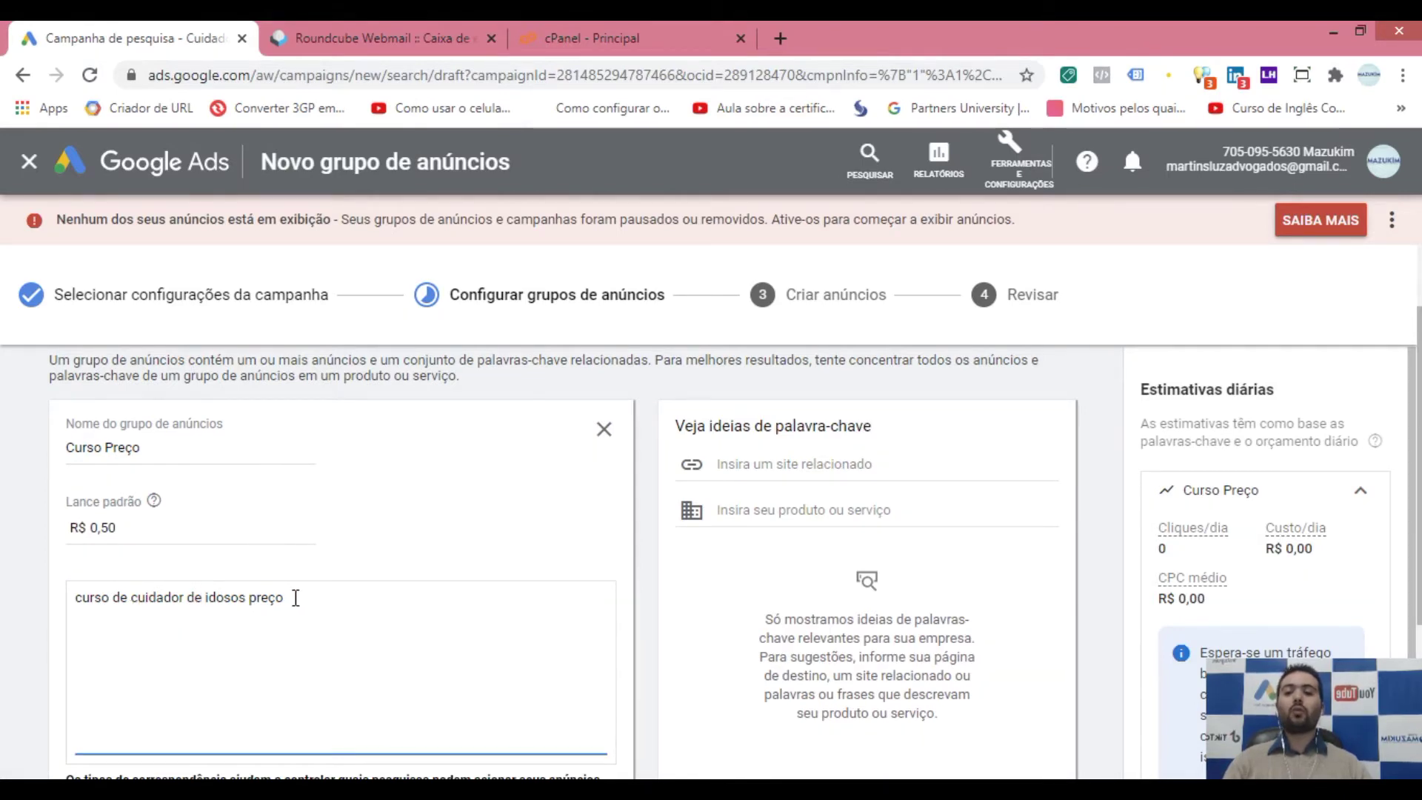
click(93, 600)
click(148, 601)
click(191, 600)
click(220, 601)
click(252, 602)
click(268, 602)
click(282, 601)
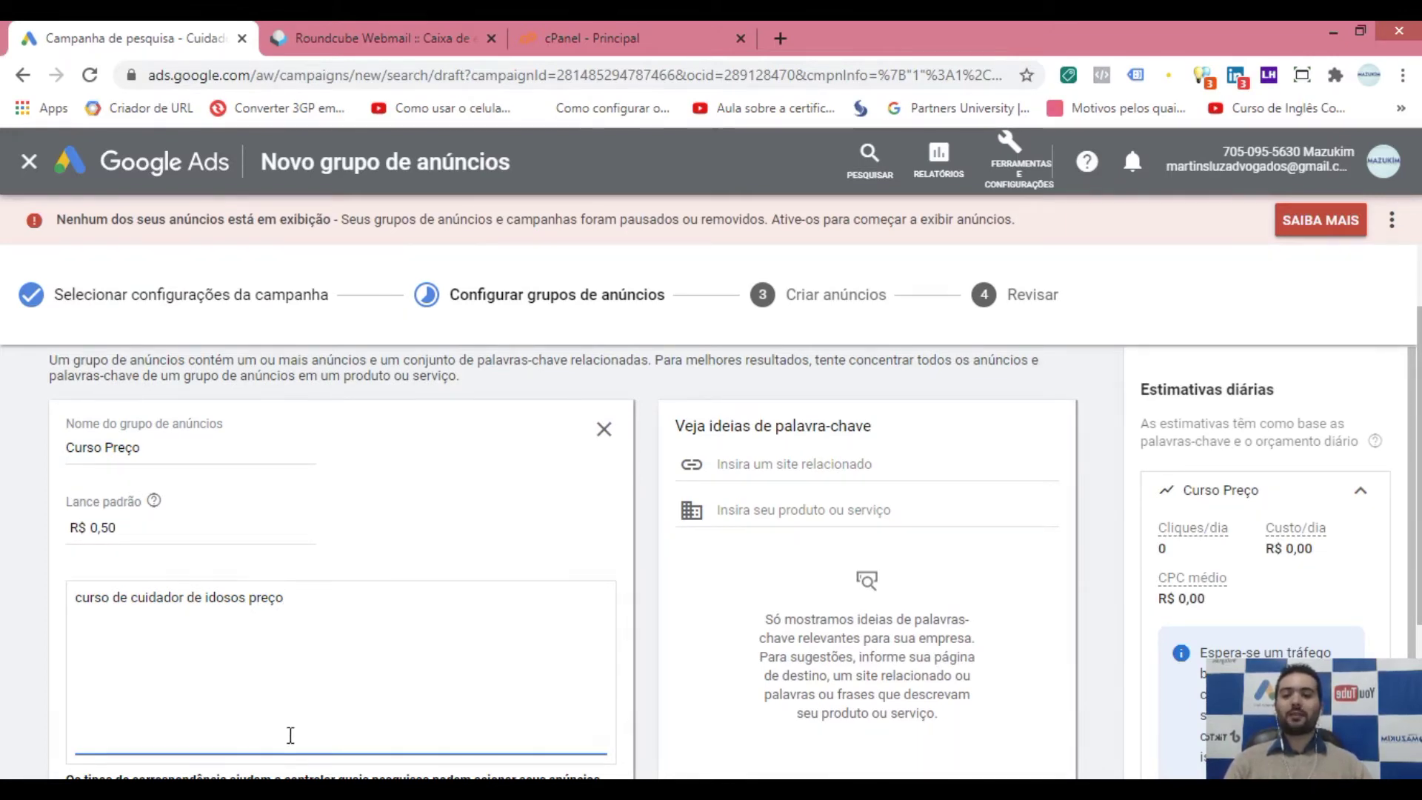
- In the Notepad notes, add a "-------" separator line below the last keyword, followed by blank lines
mouse_move(306, 789)
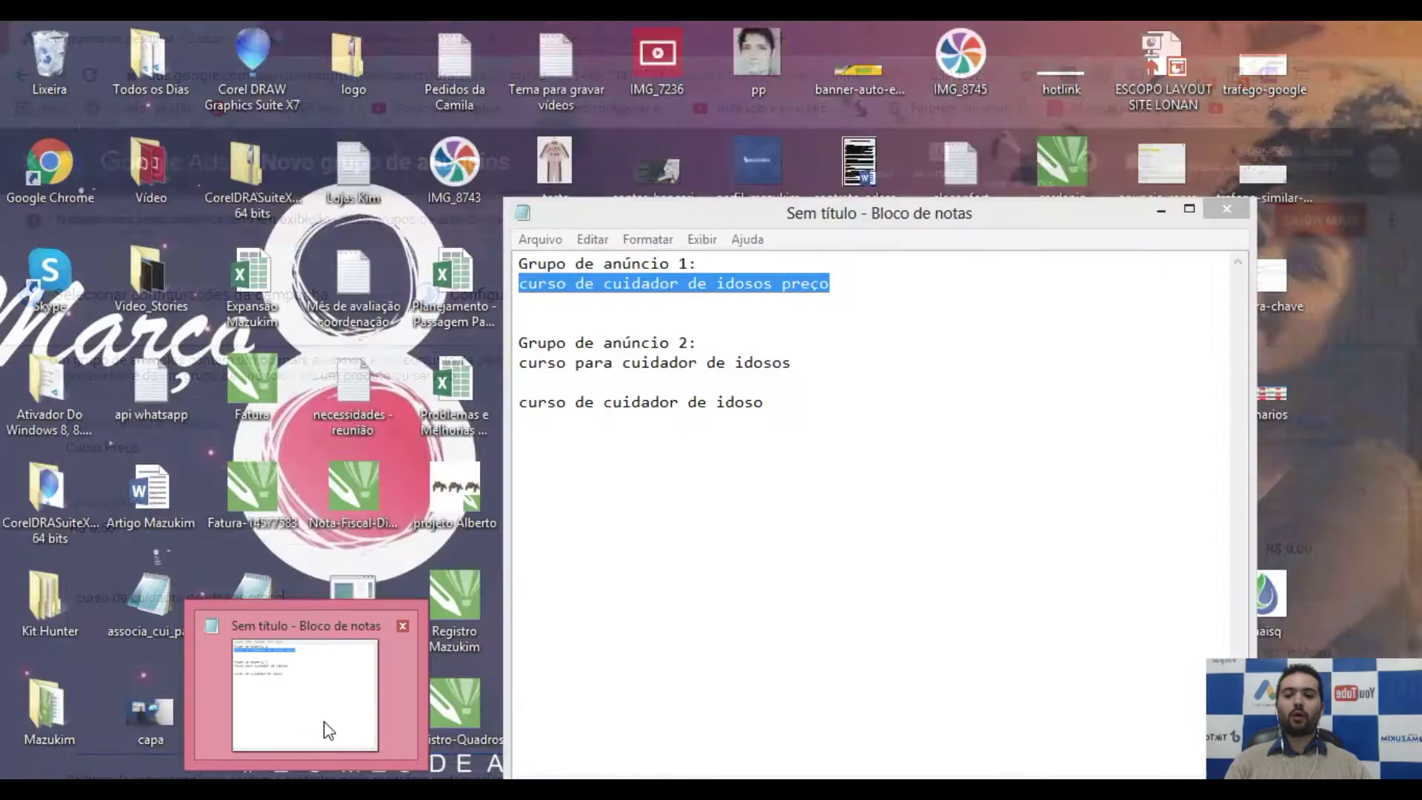
click(323, 731)
click(852, 429)
key(Return)
key(Return)
text(-------)
key(Return)
key(Return)
key(Return)
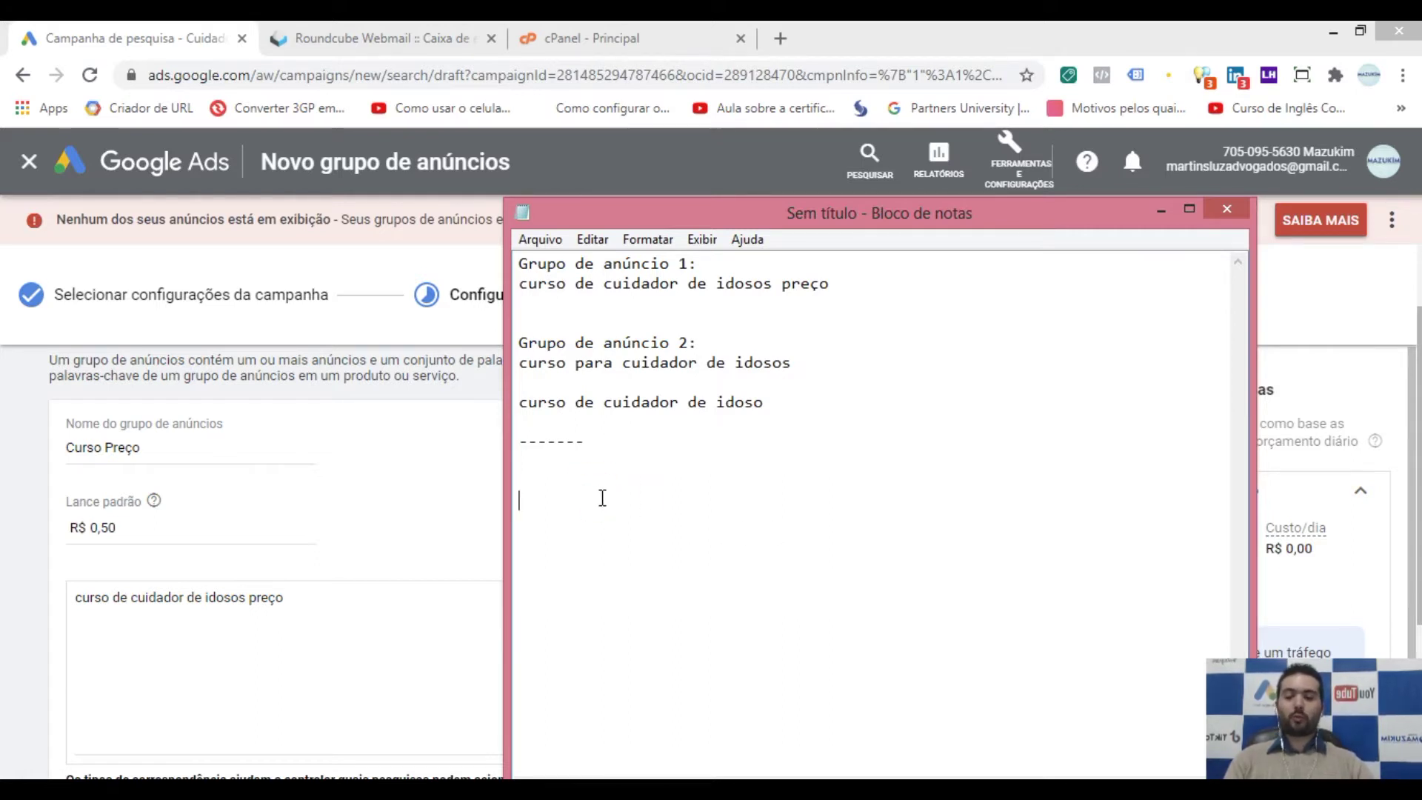
- Write the example keyword "instalação de ar condicionado" below the separator, with blank lines after it
text(intalaç)
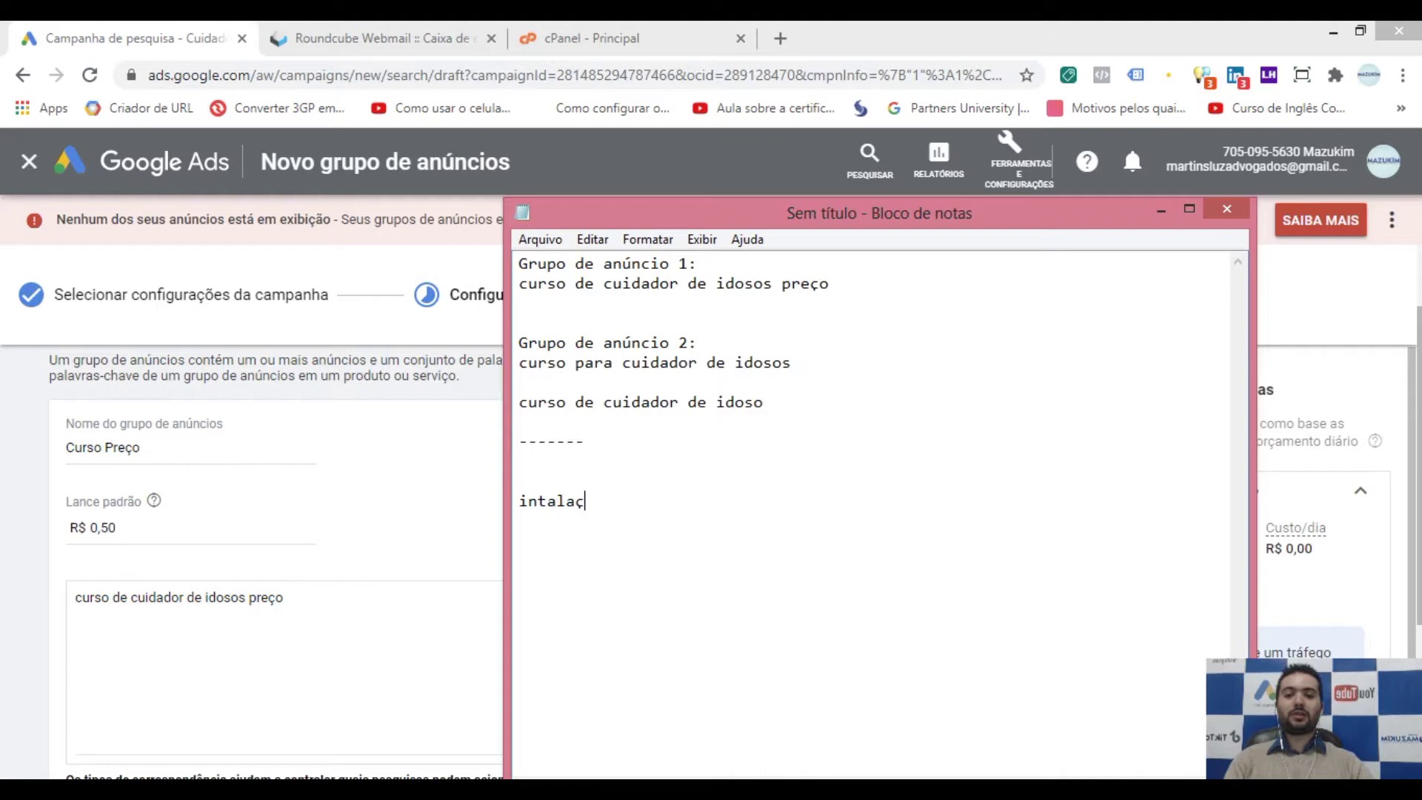
key(BackSpace)
key(BackSpace)
key(BackSpace)
key(BackSpace)
key(BackSpace)
text(stalação de ar c)
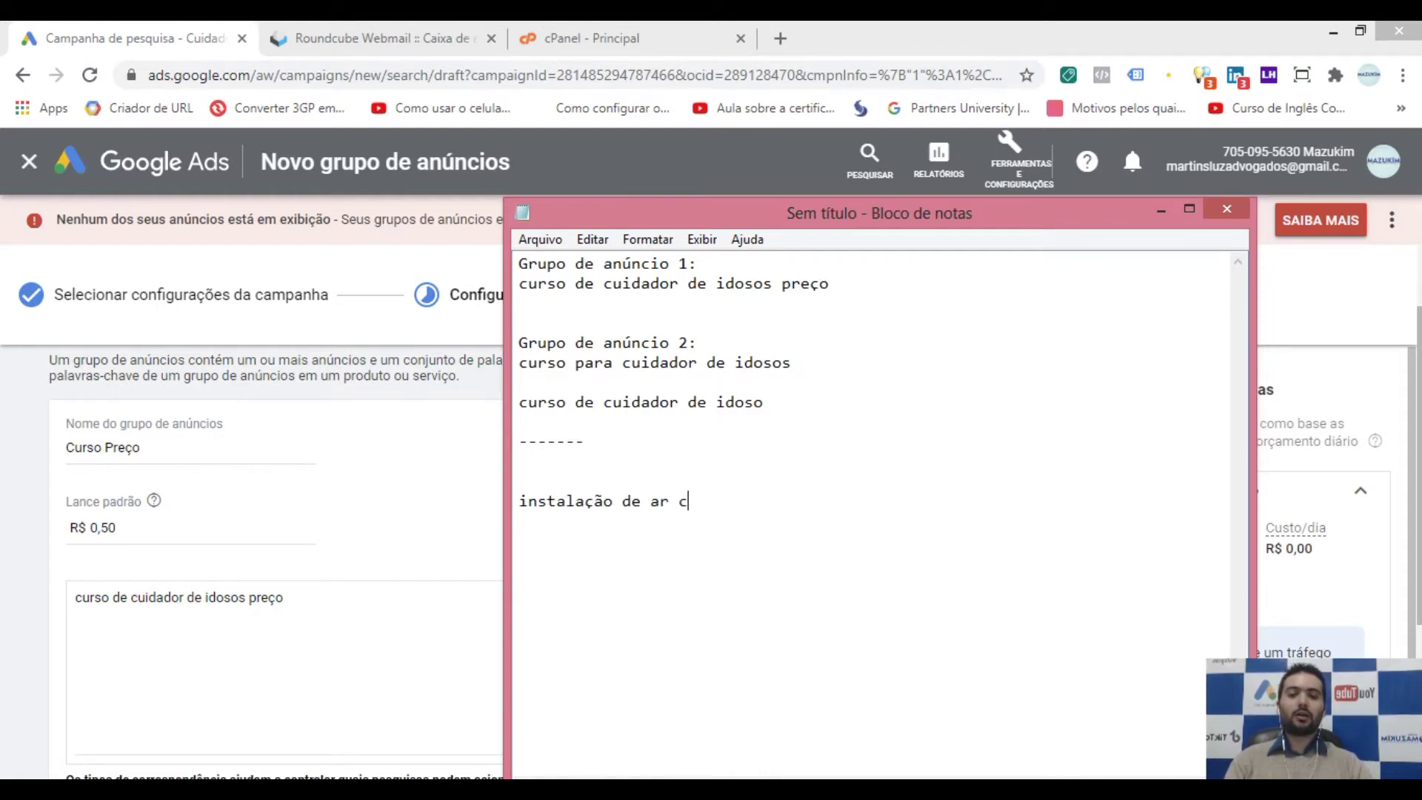
text(ondicionado)
key(Return)
key(Return)
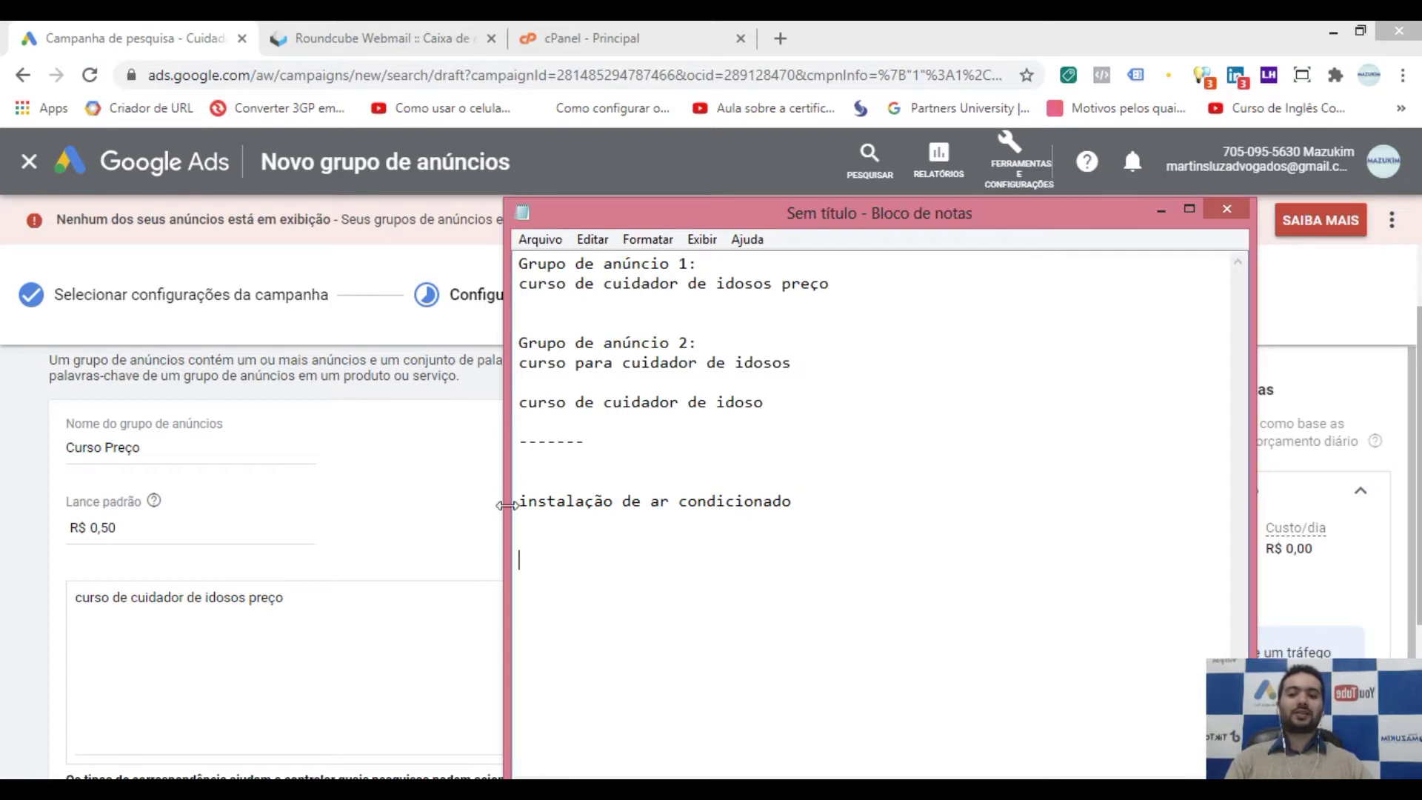
- Add the heading "Correspondência Ampla:" above "instalação de ar condicionado" in the notes, with a blank line between them
drag(517, 503, 793, 505)
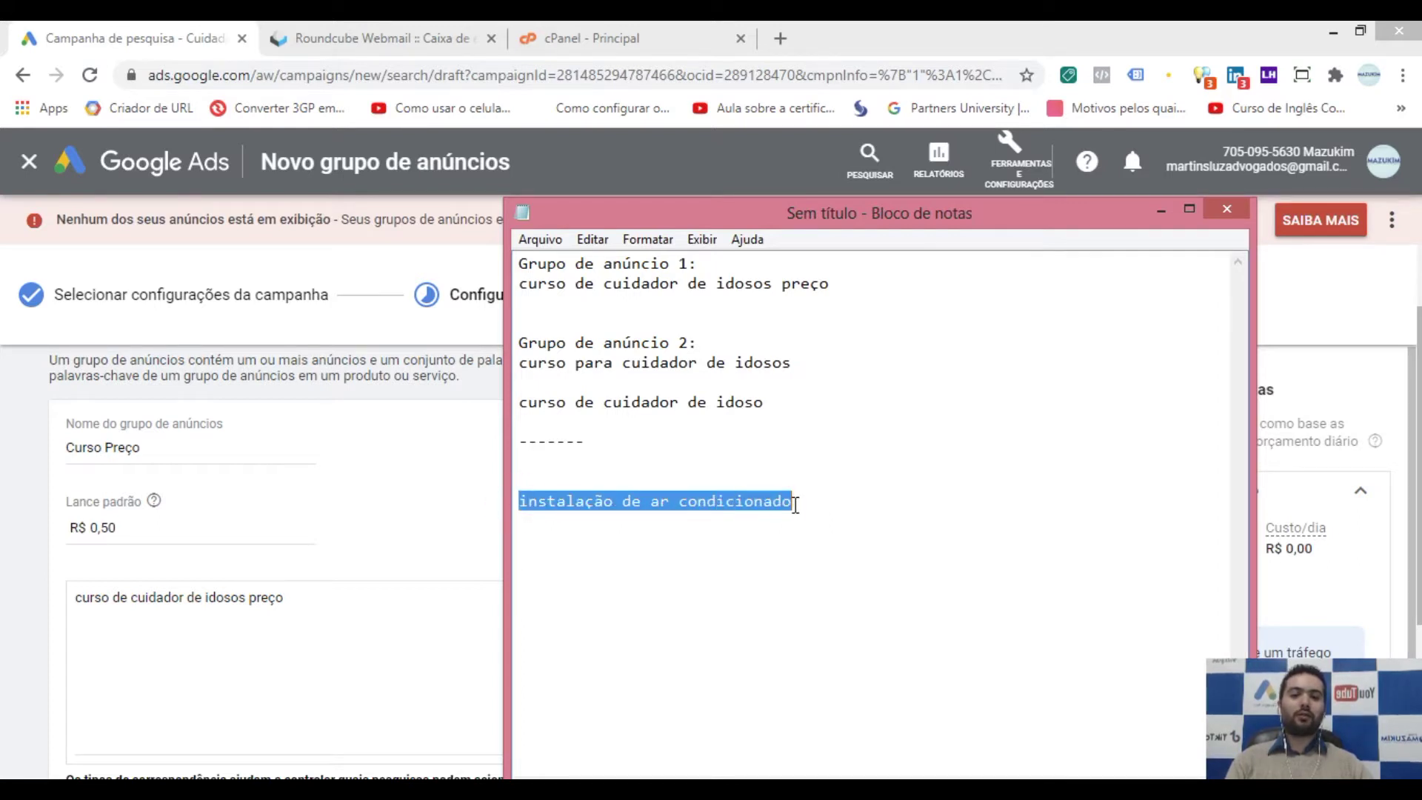
click(732, 547)
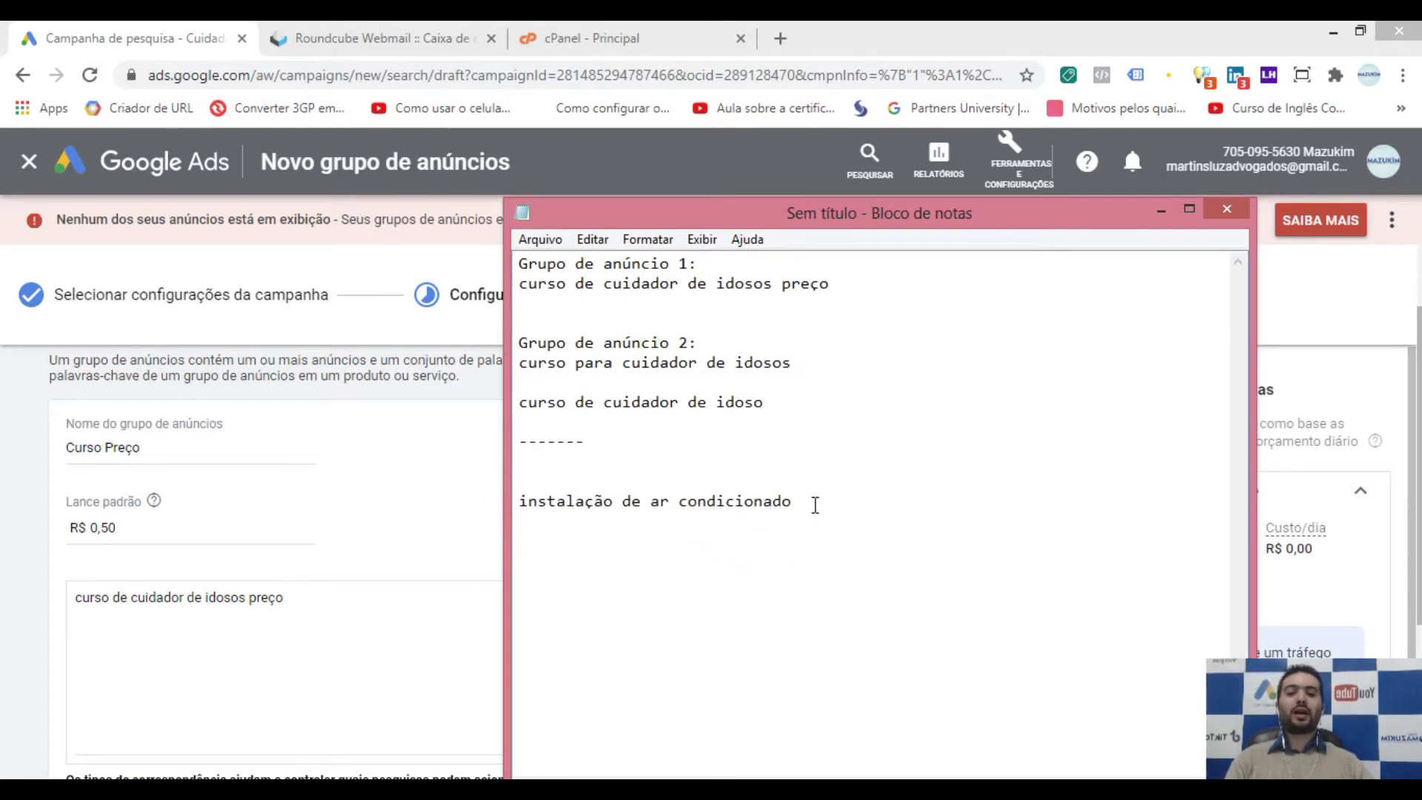
click(671, 485)
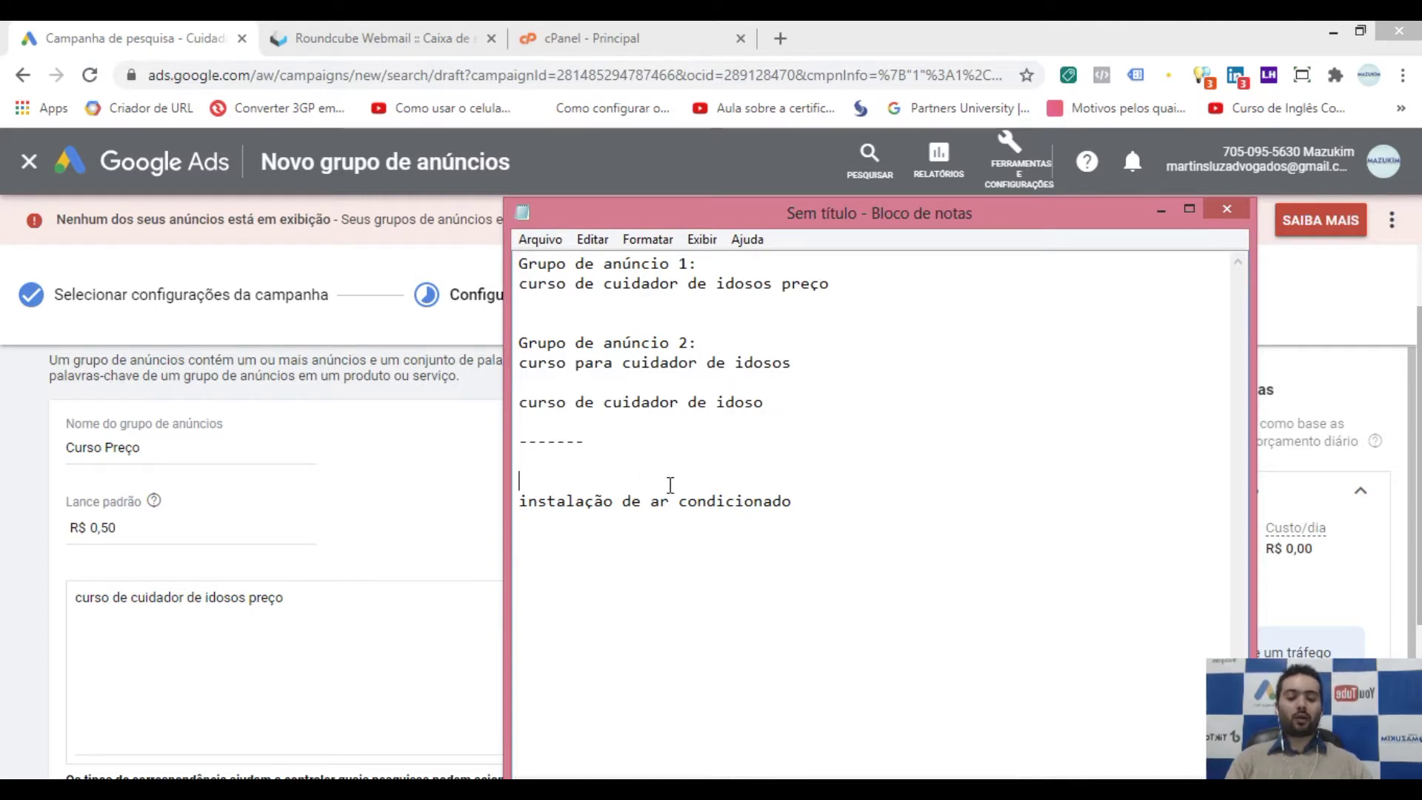
text(Correps)
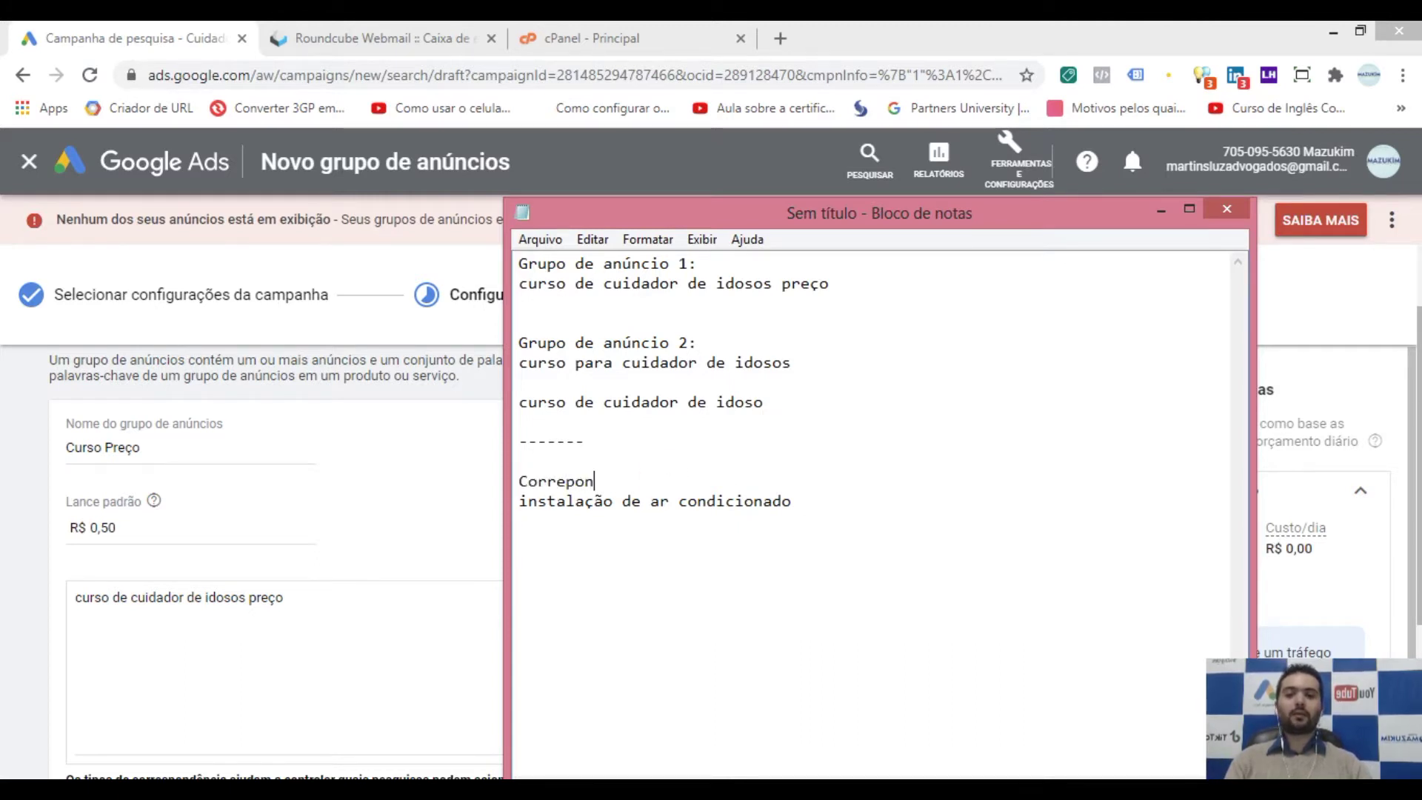
key(BackSpace)
key(BackSpace)
text(spondênci)
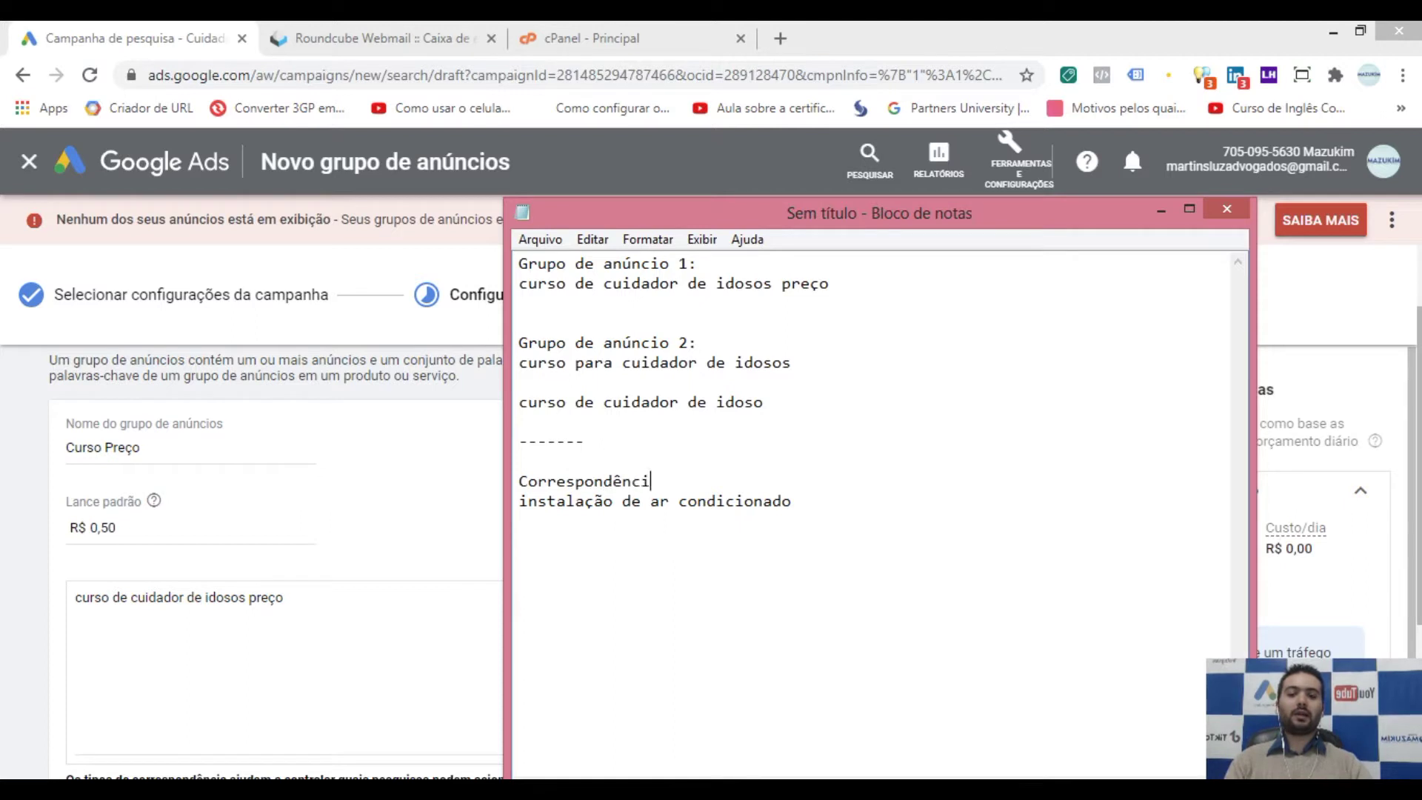
text(a Ampla)
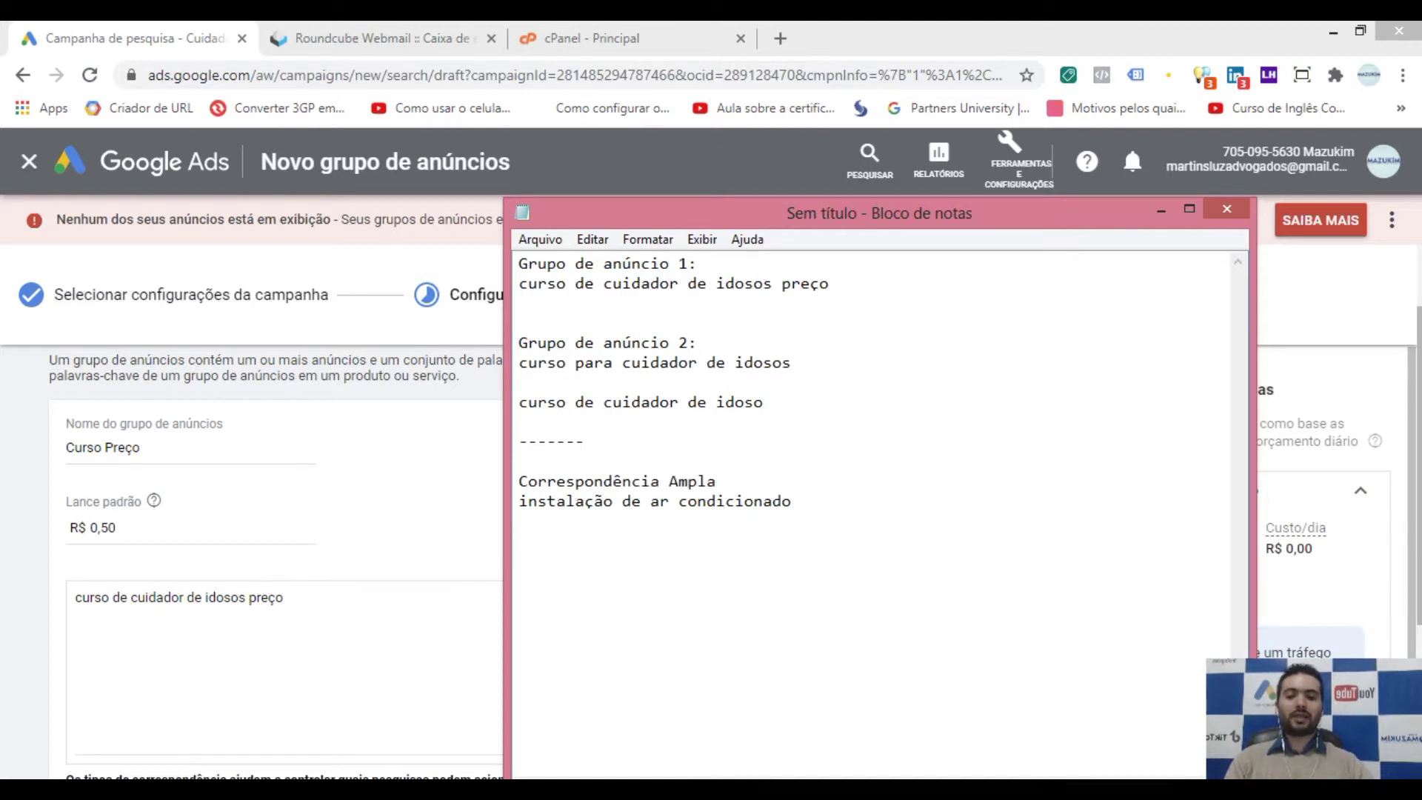
text(:)
key(Return)
- Examine the individual words of the example "instalação de ar condicionado" under the broad match heading
click(603, 565)
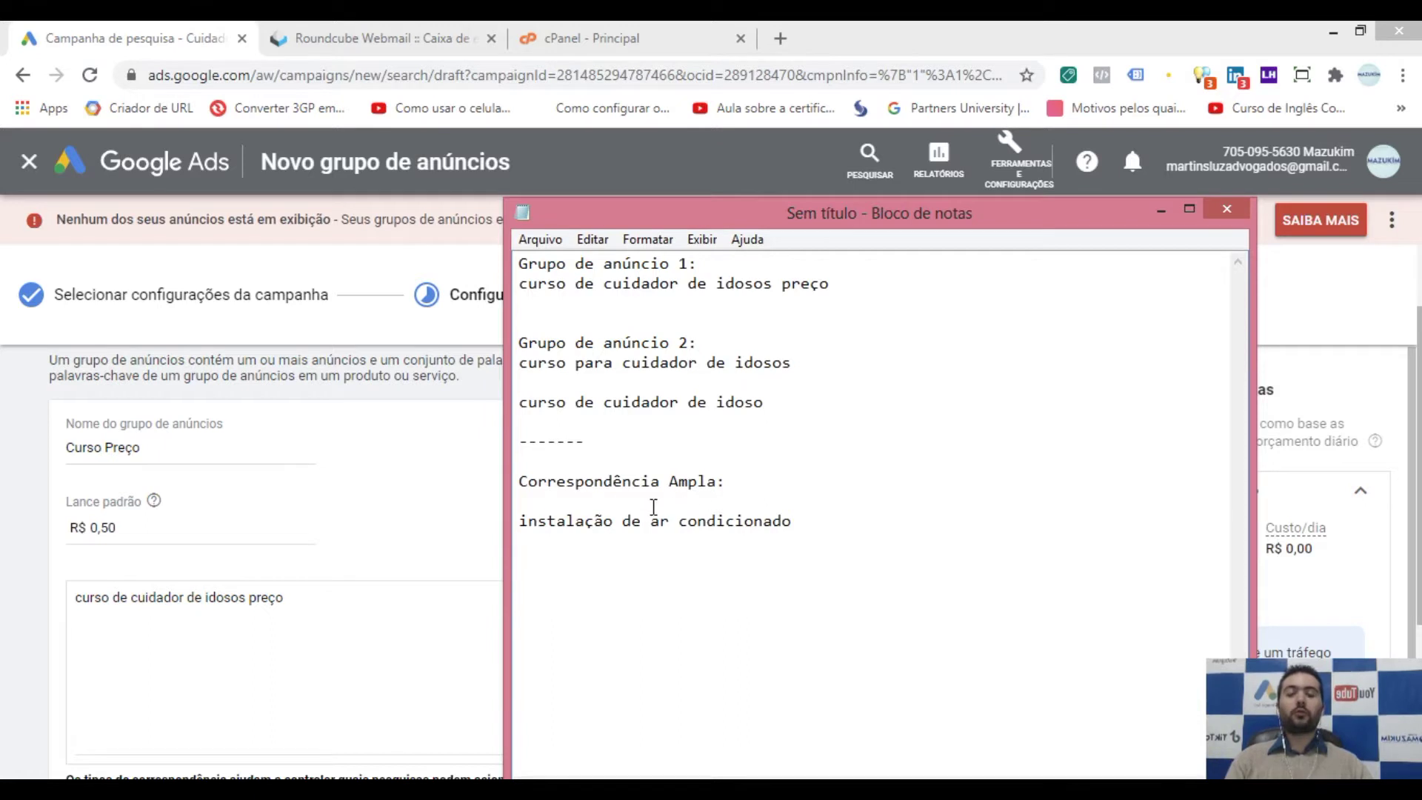
click(583, 522)
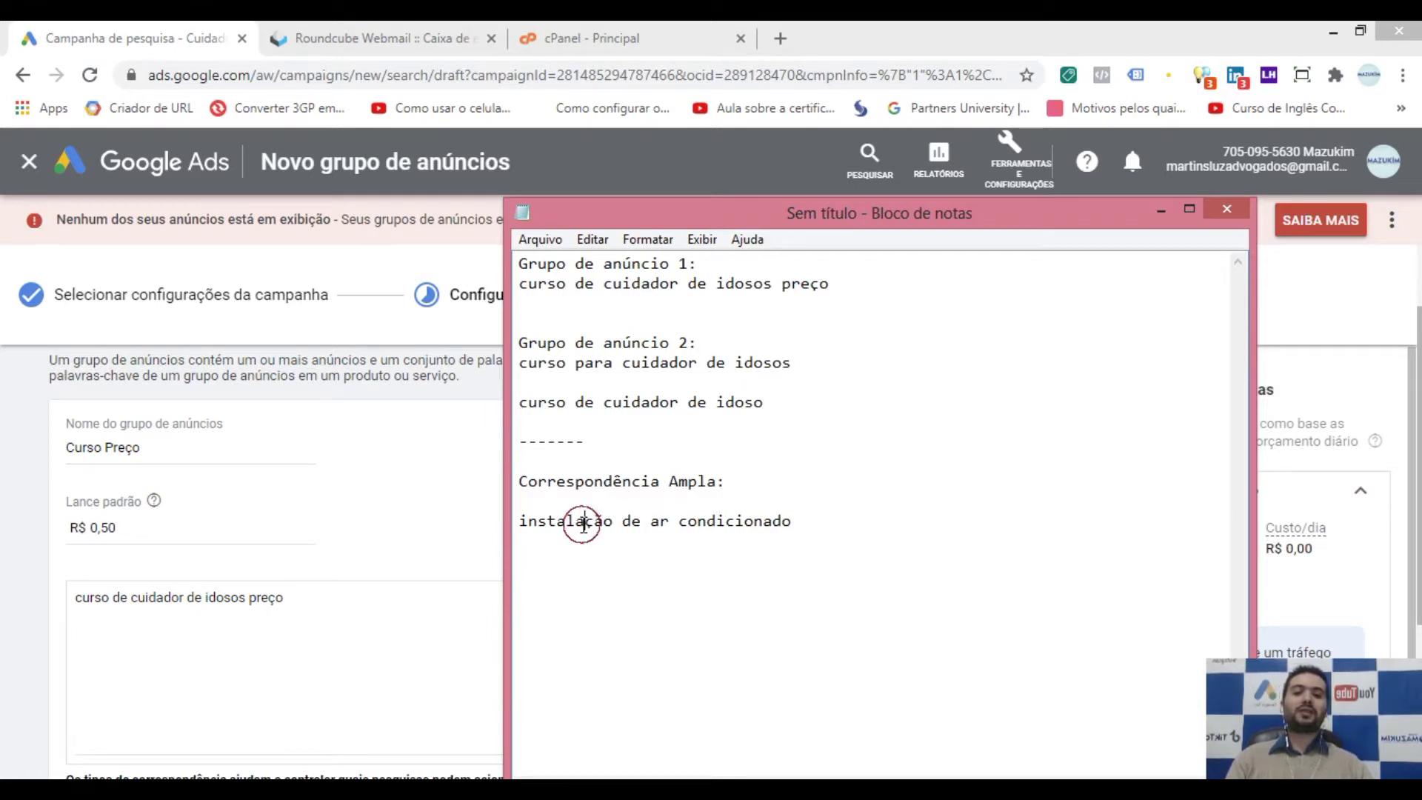
click(585, 542)
click(568, 566)
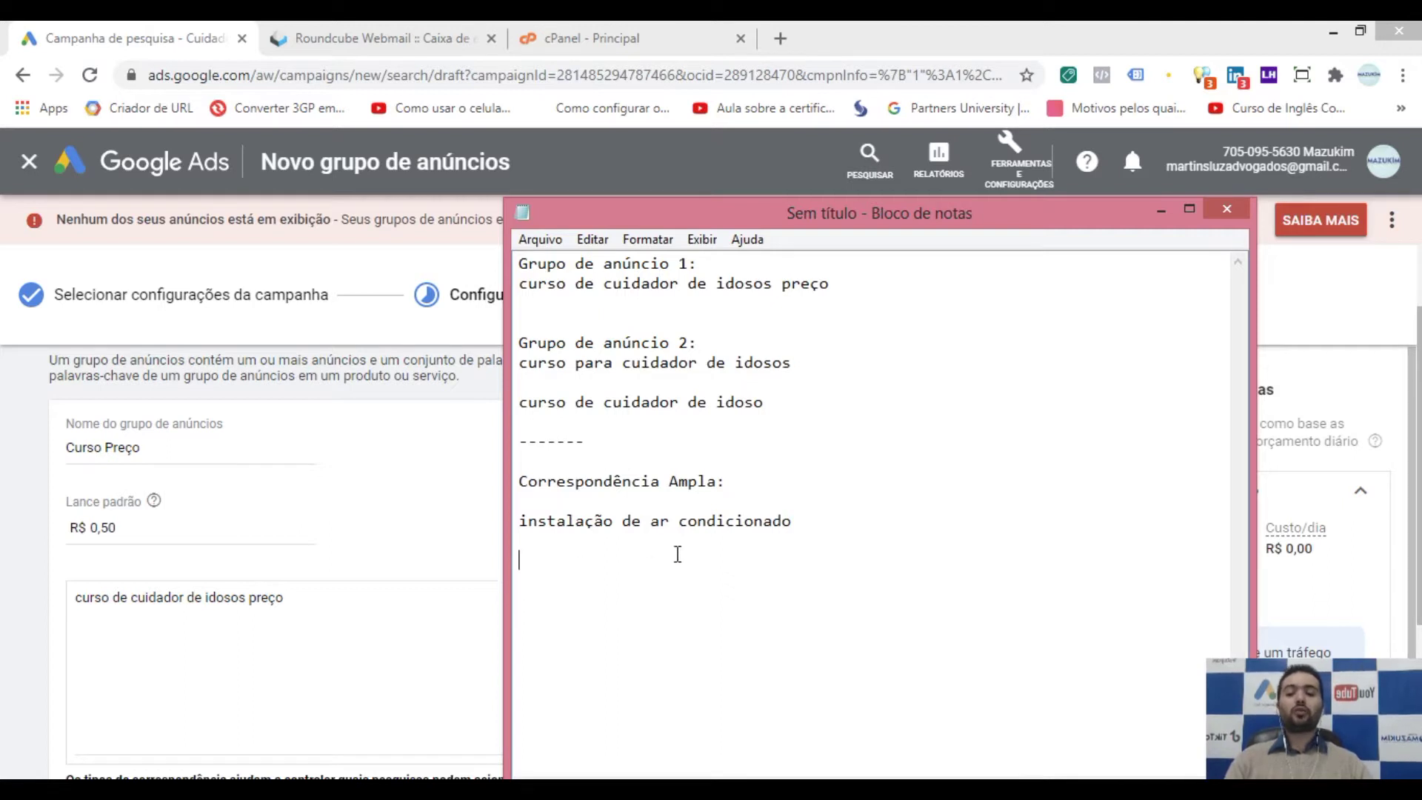
click(560, 522)
click(751, 524)
click(577, 527)
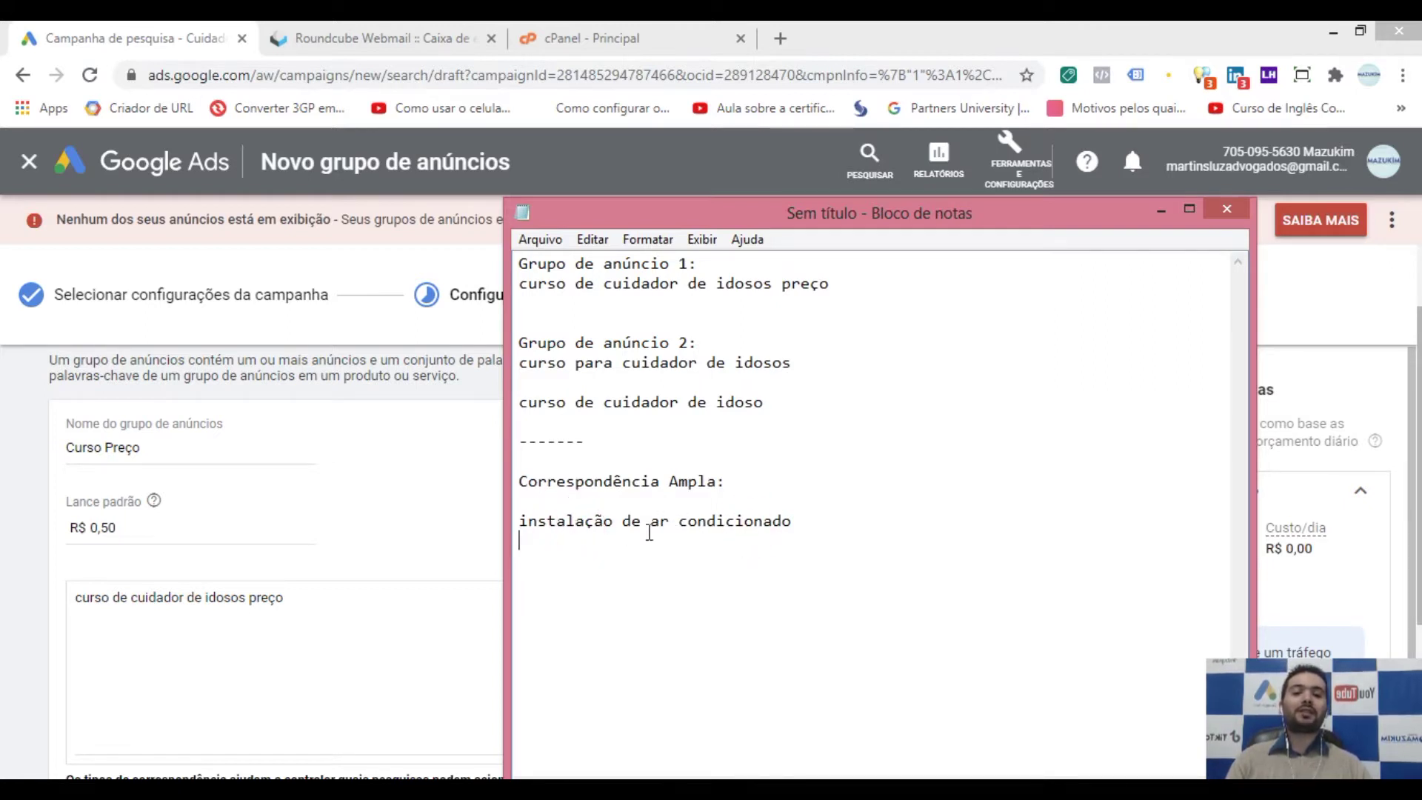
click(777, 526)
click(584, 527)
- Write the heading "Correspondência Ampla Modificada (+):" below the broad match example, followed by a blank line
click(586, 563)
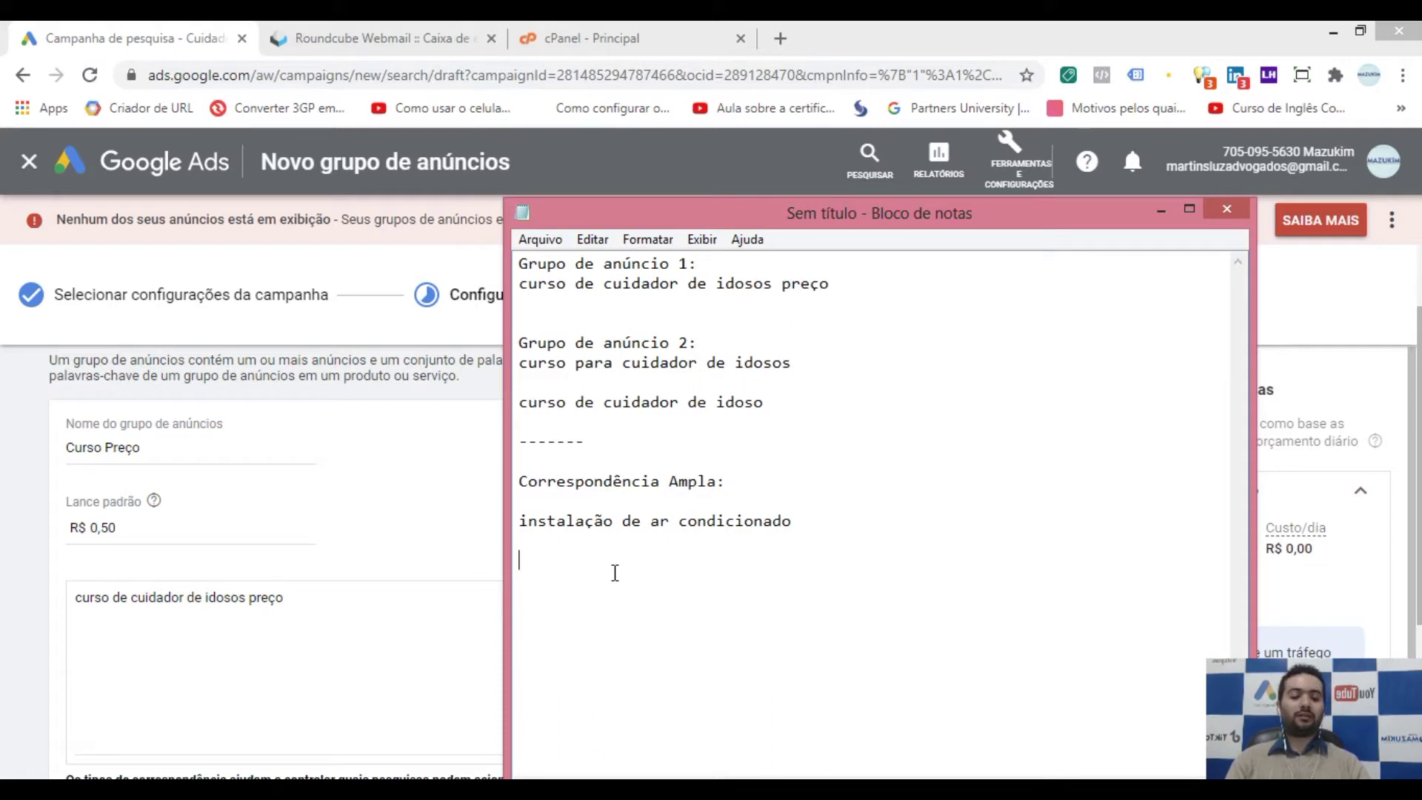
text(Corr)
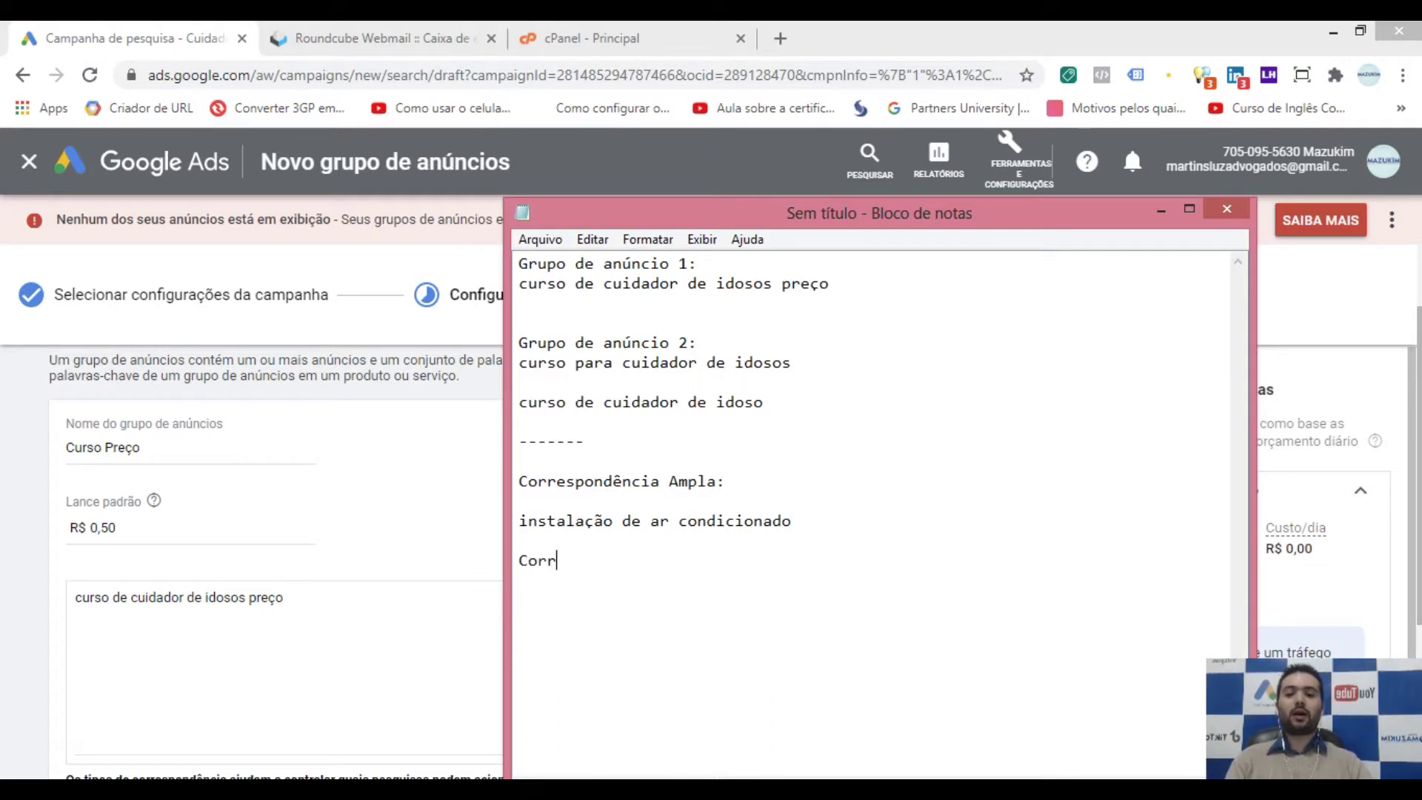
text(espondência )
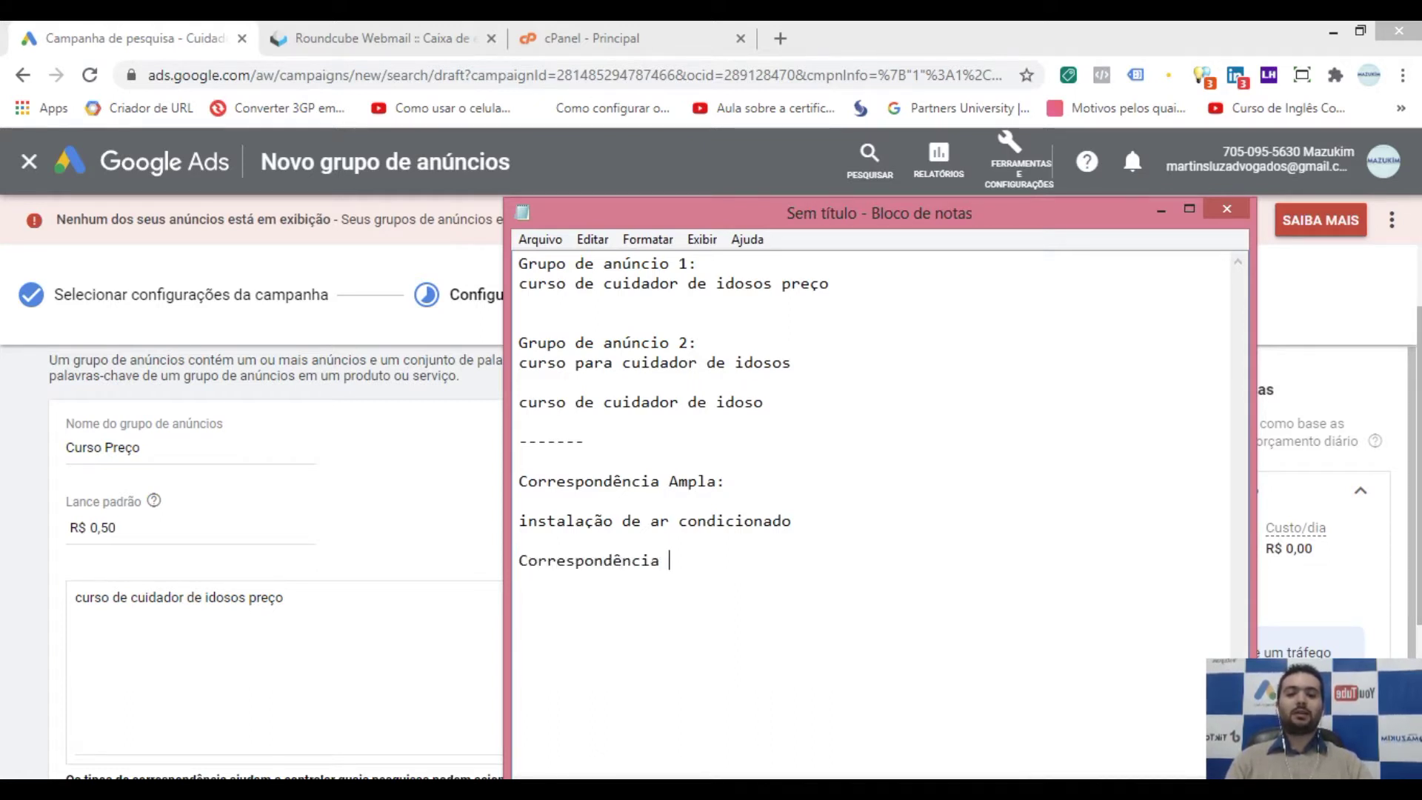
text(Ampla M)
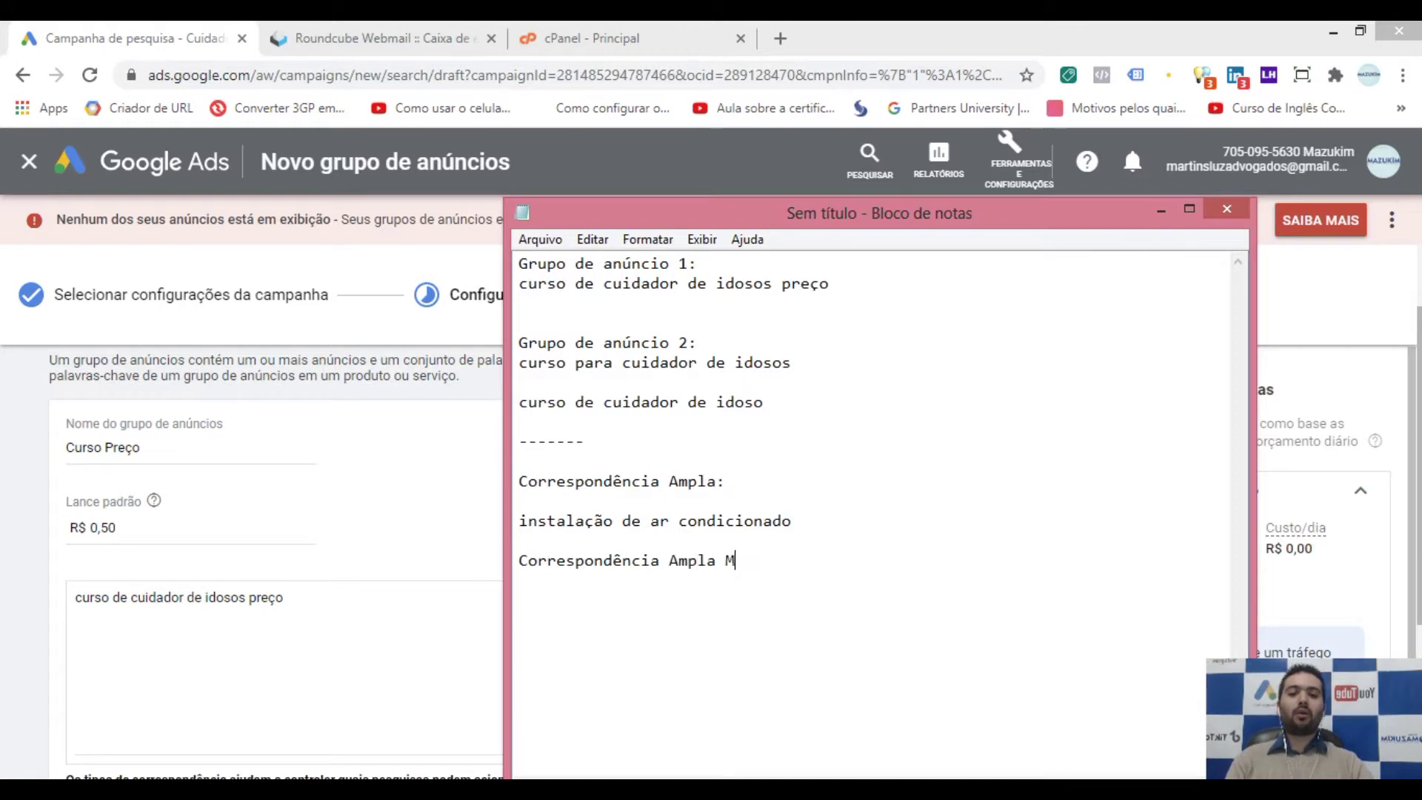
text(odificada:)
key(Return)
key(Return)
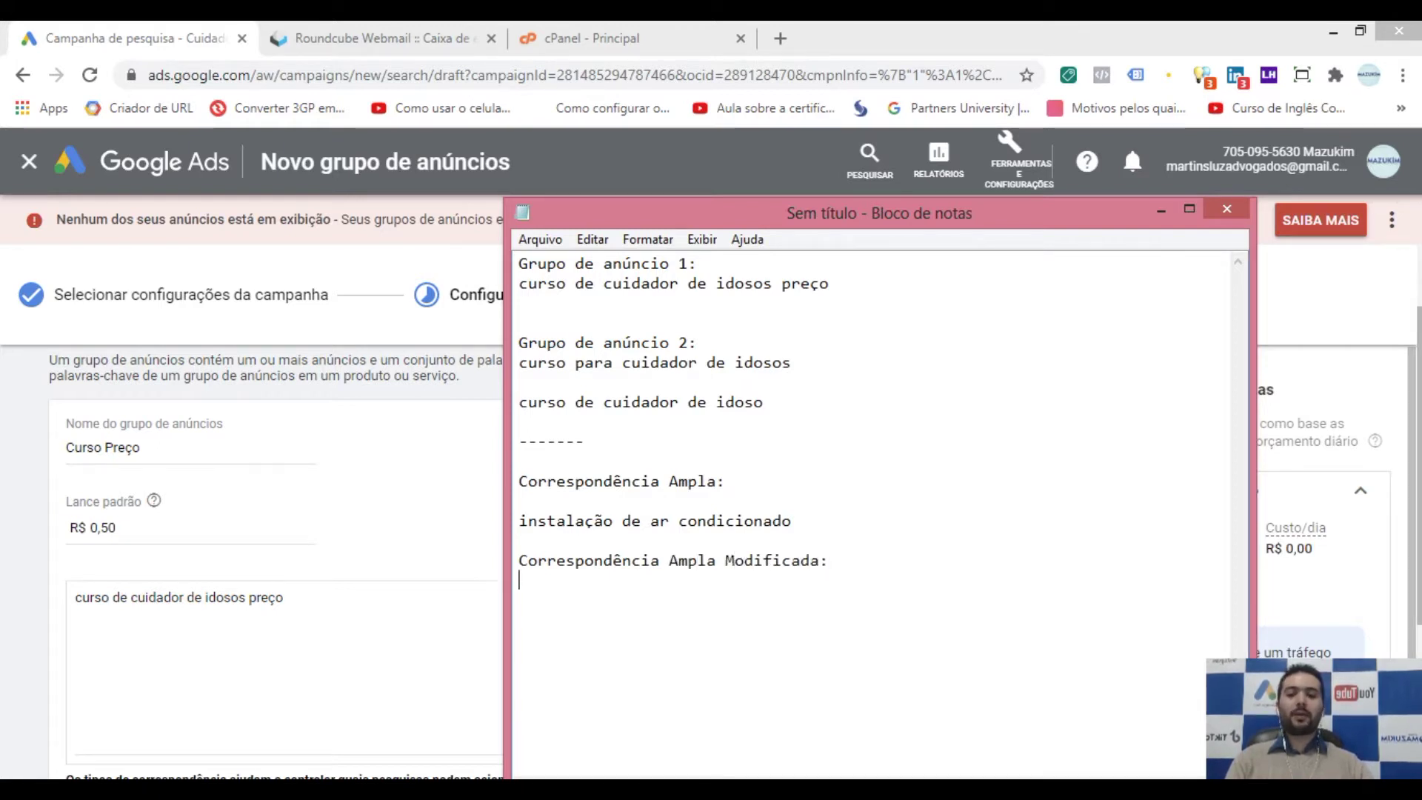
key(BackSpace)
key(BackSpace)
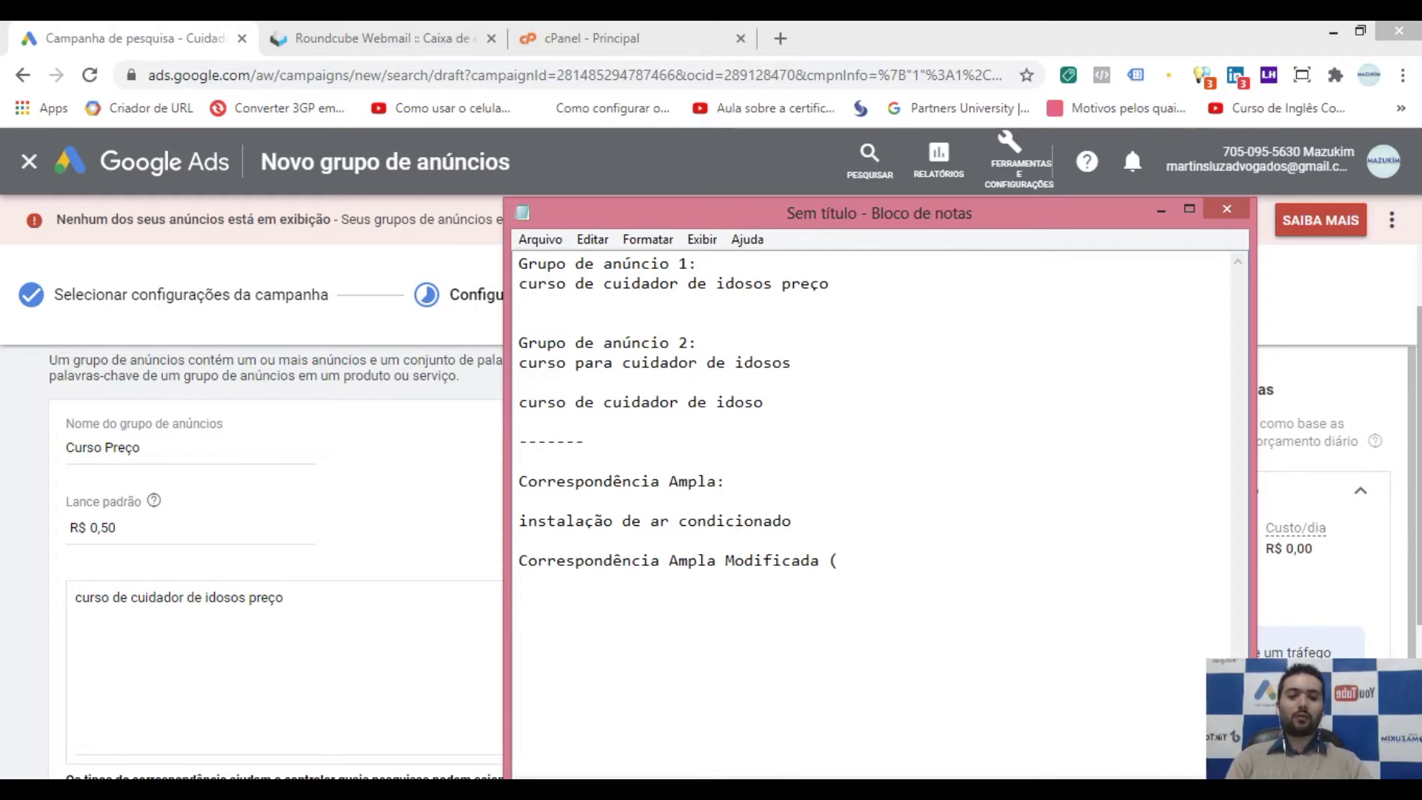
text(+):)
key(Return)
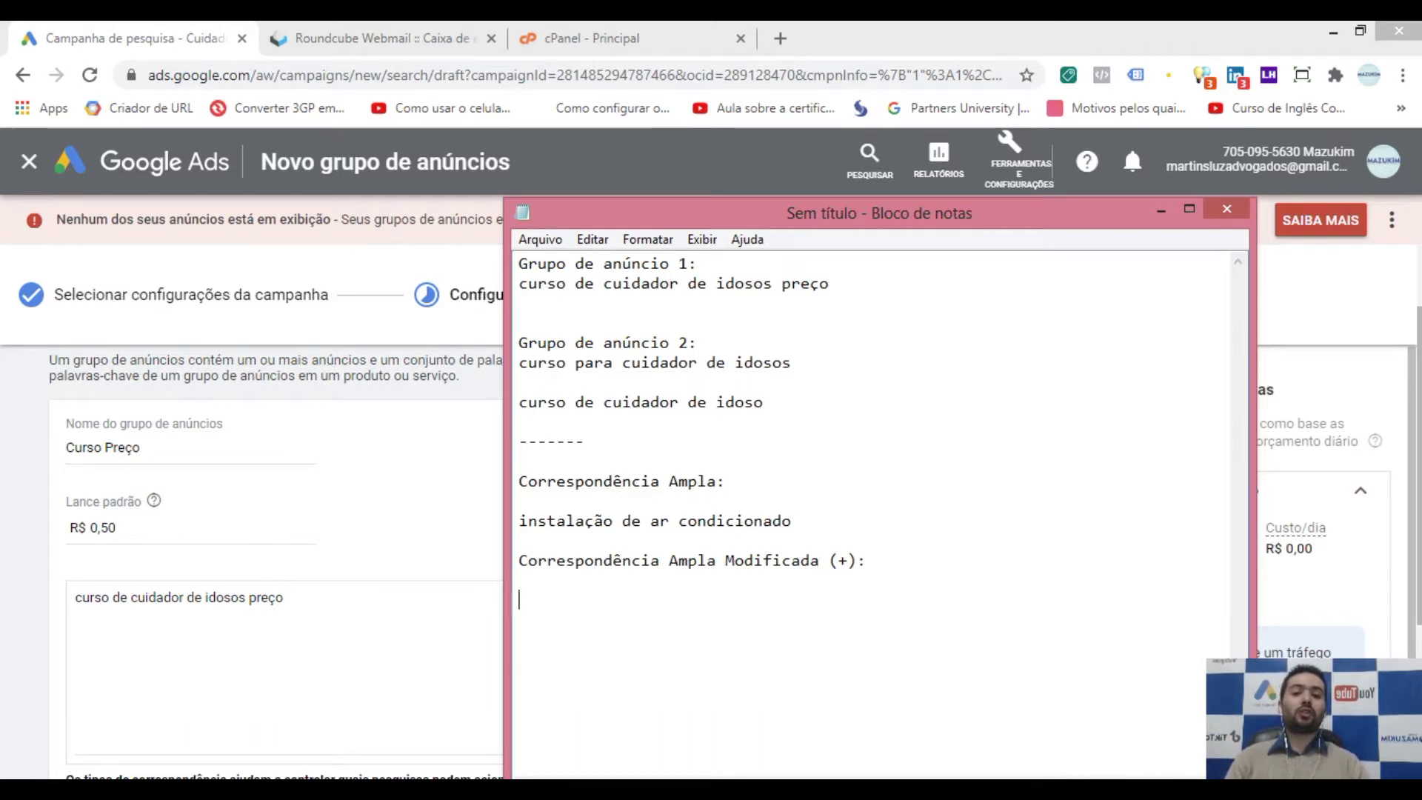
- Copy the example "instalação de ar condicionado" to below the "Correspondência Ampla Modificada (+):" heading
drag(796, 521, 519, 522)
key(ctrl+c)
click(619, 603)
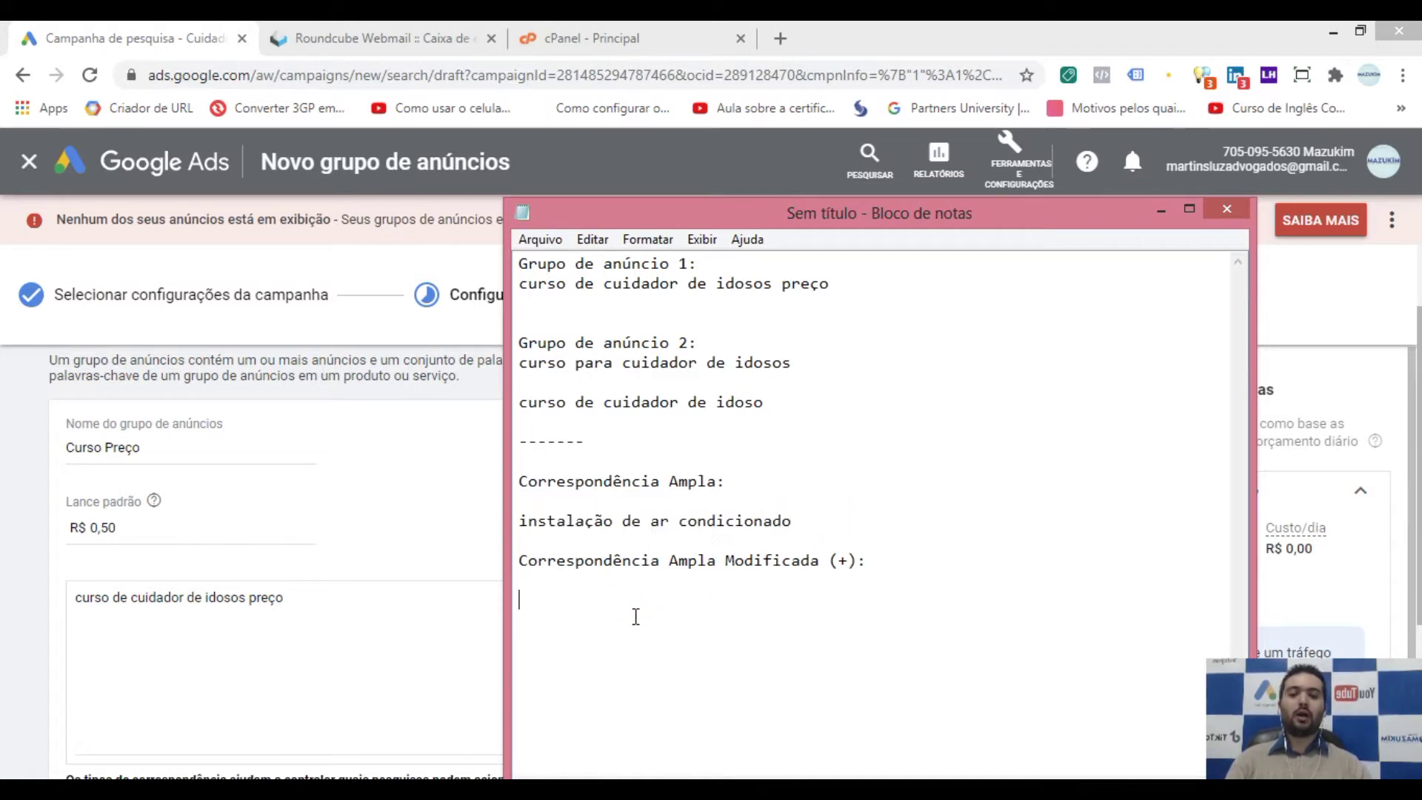
key(ctrl+v)
- Prefix the words "instalação", "ar" and "condicionado" with "+" in the modified broad match example
click(521, 601)
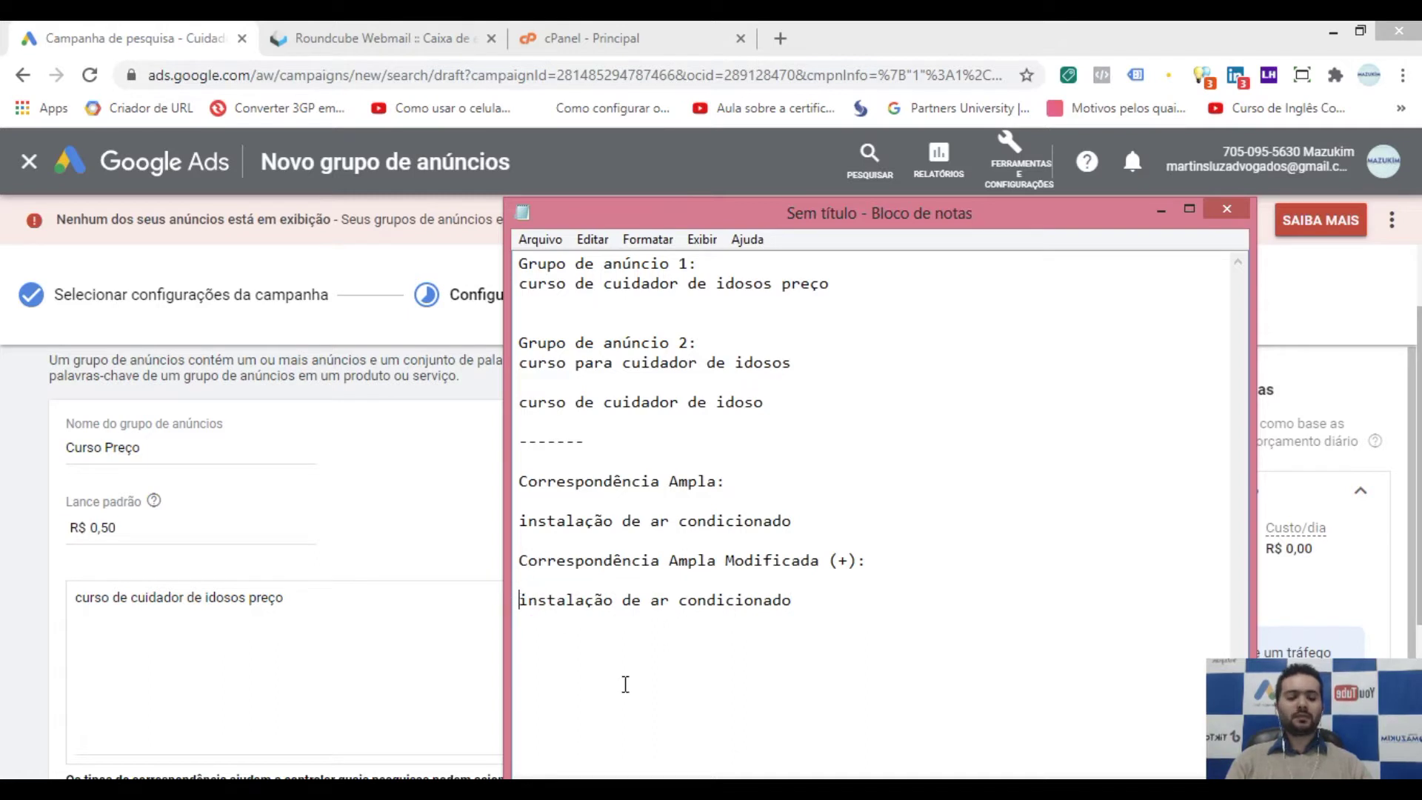
text(+)
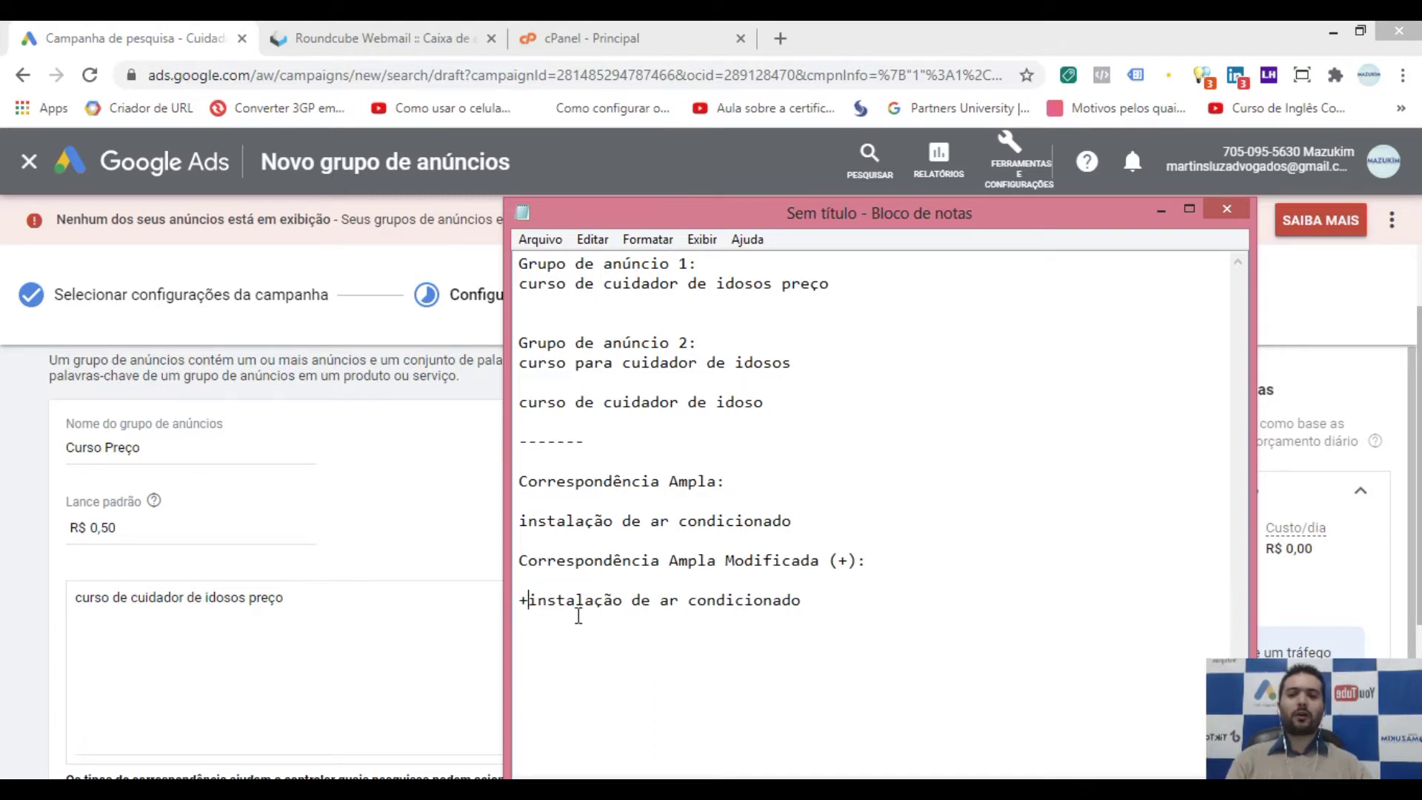
click(659, 602)
text(+)
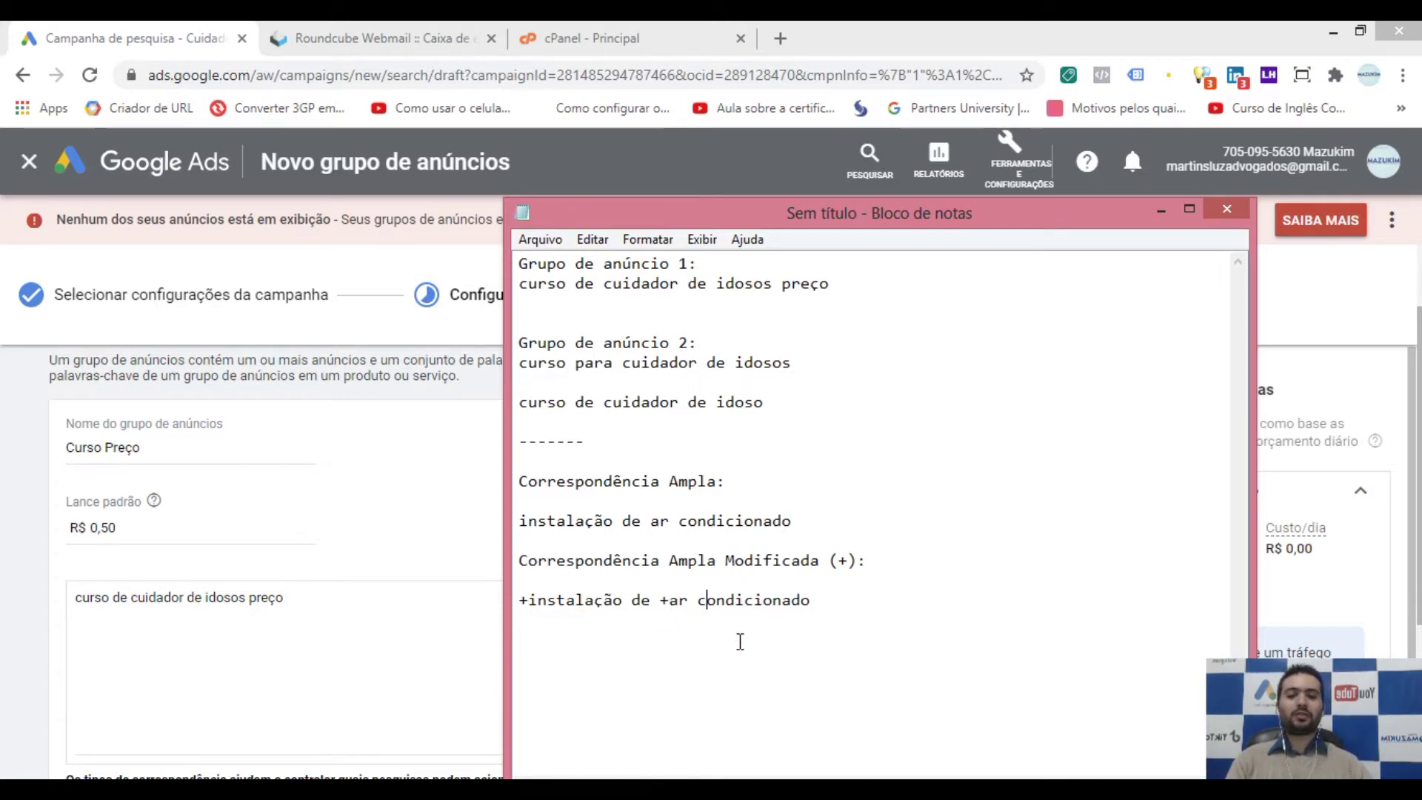
click(697, 601)
text(+)
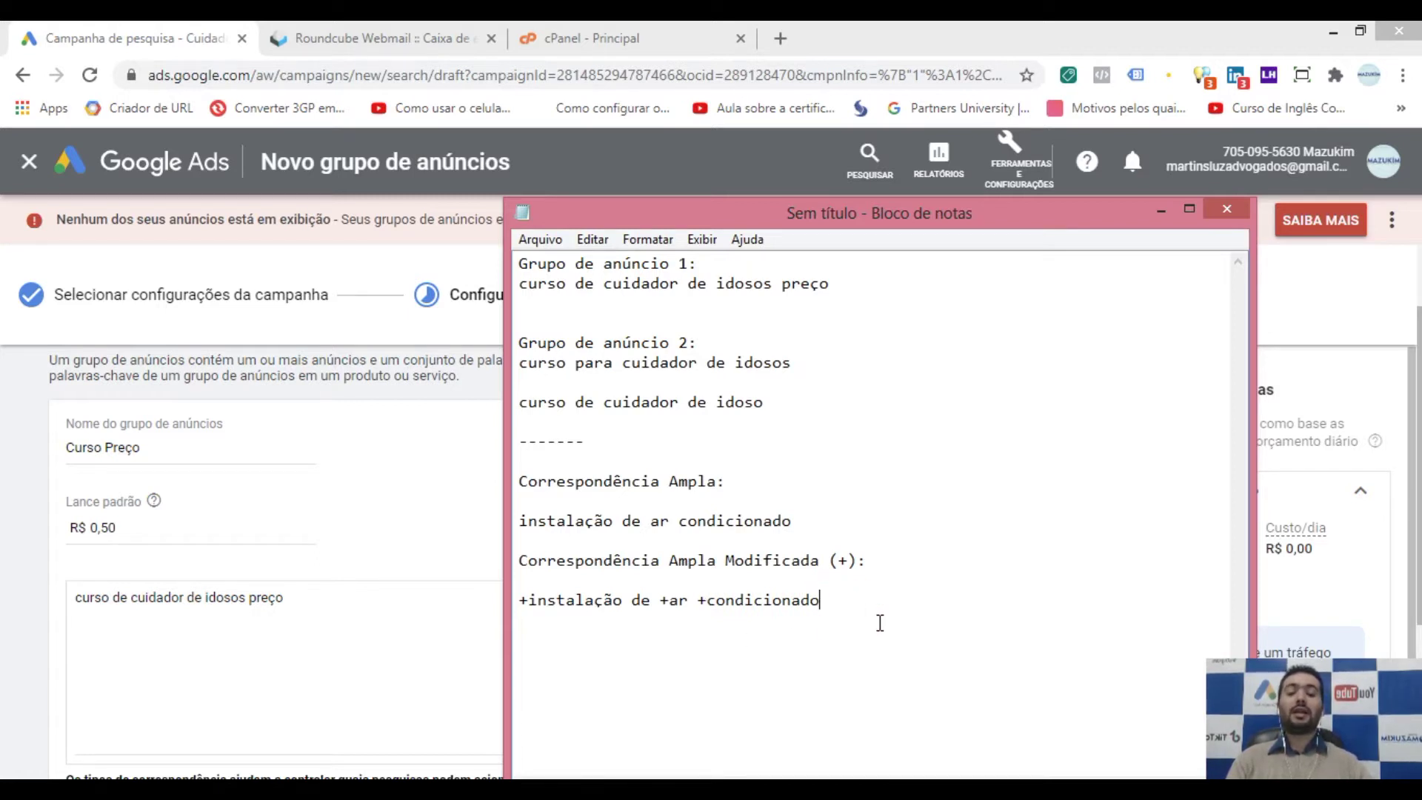
- Examine the "+" words of the modified broad match example and compare them with the plain broad match example
drag(732, 213, 648, 102)
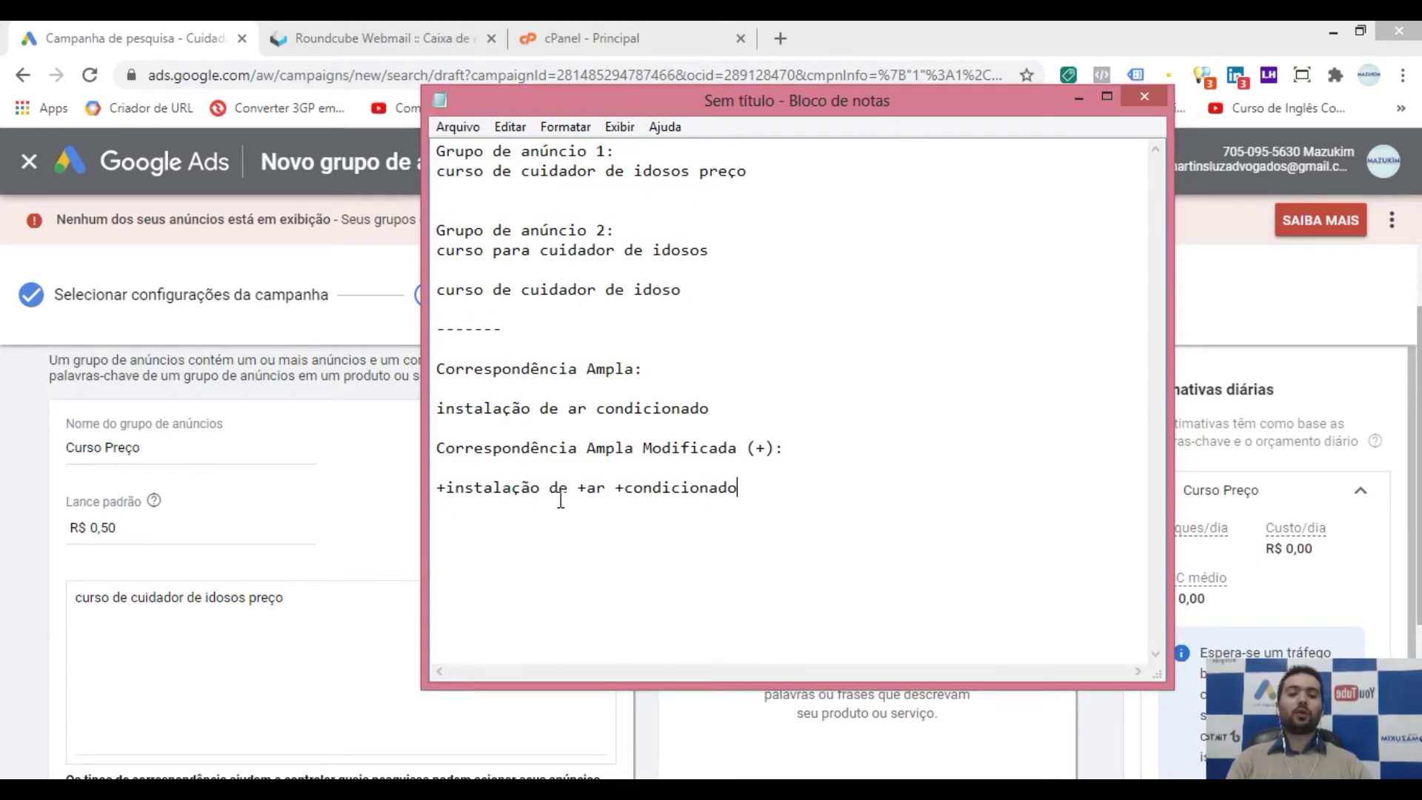
drag(541, 490, 444, 488)
drag(606, 489, 597, 489)
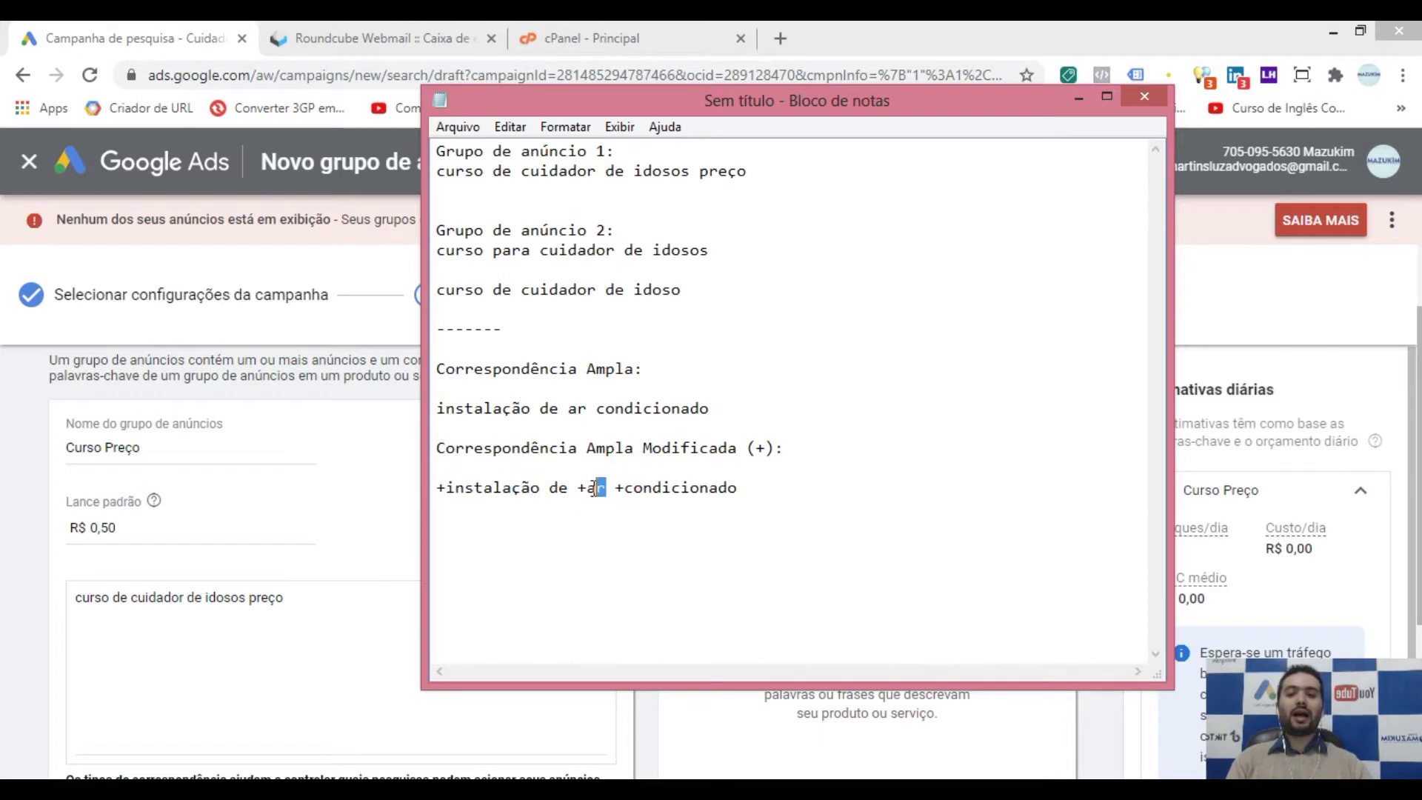
drag(735, 489, 627, 489)
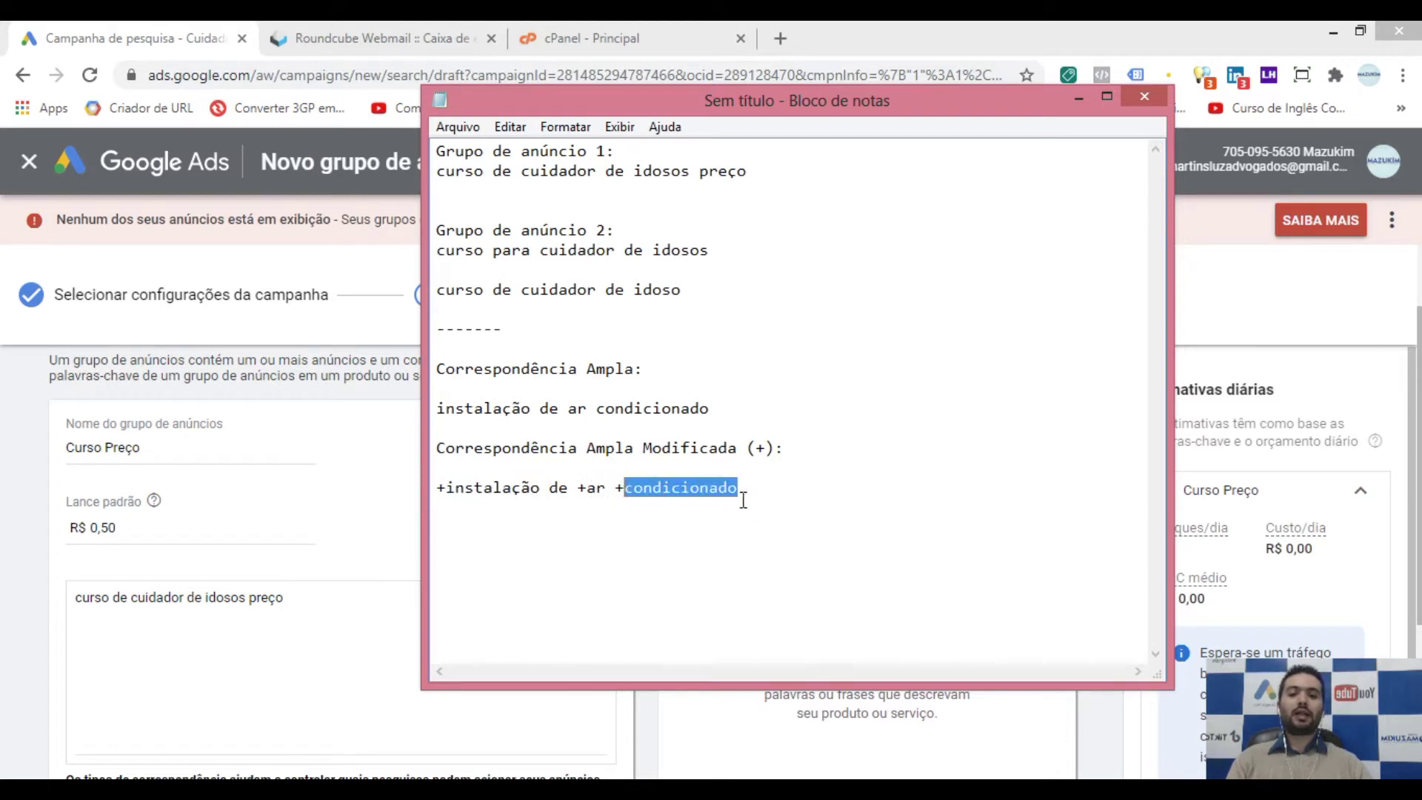
click(746, 487)
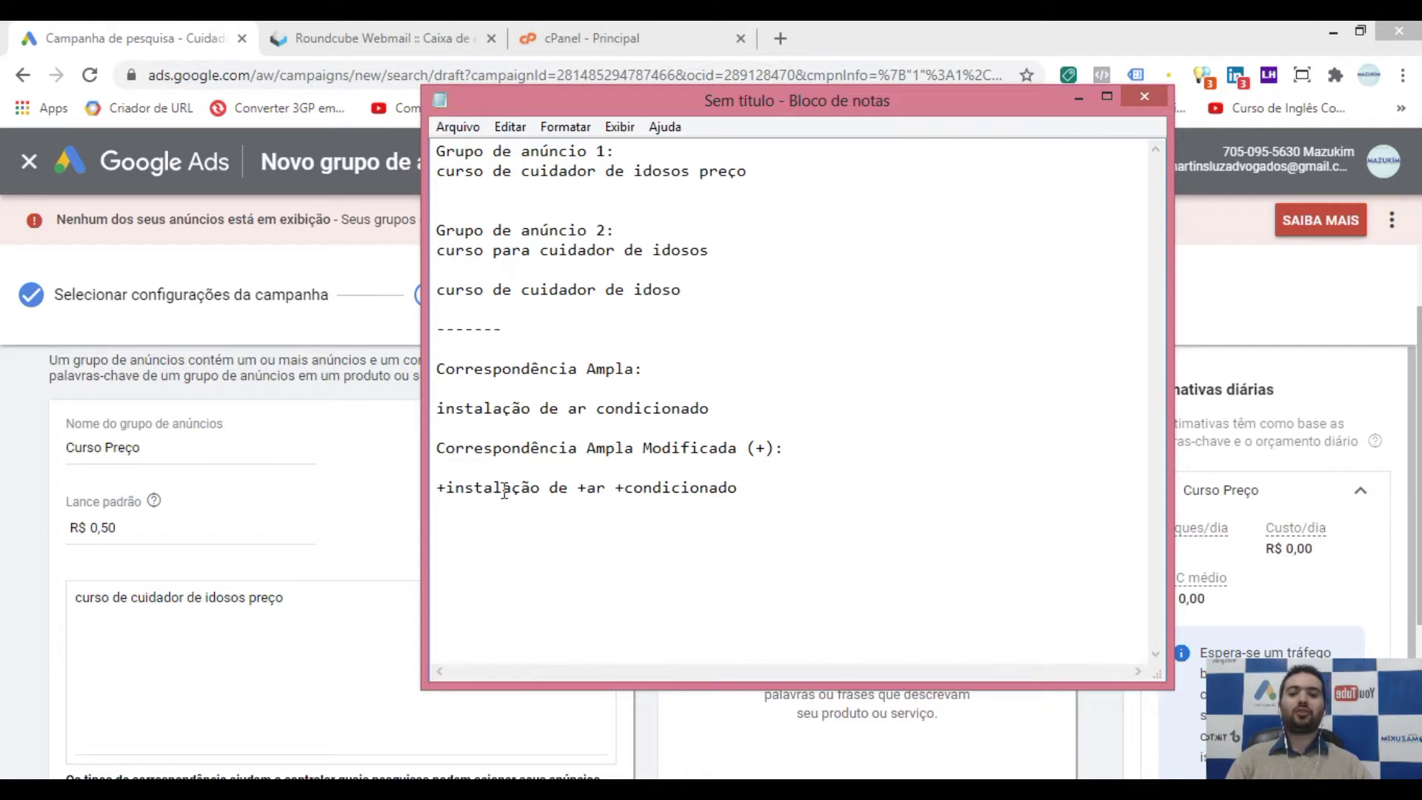
drag(540, 489, 437, 489)
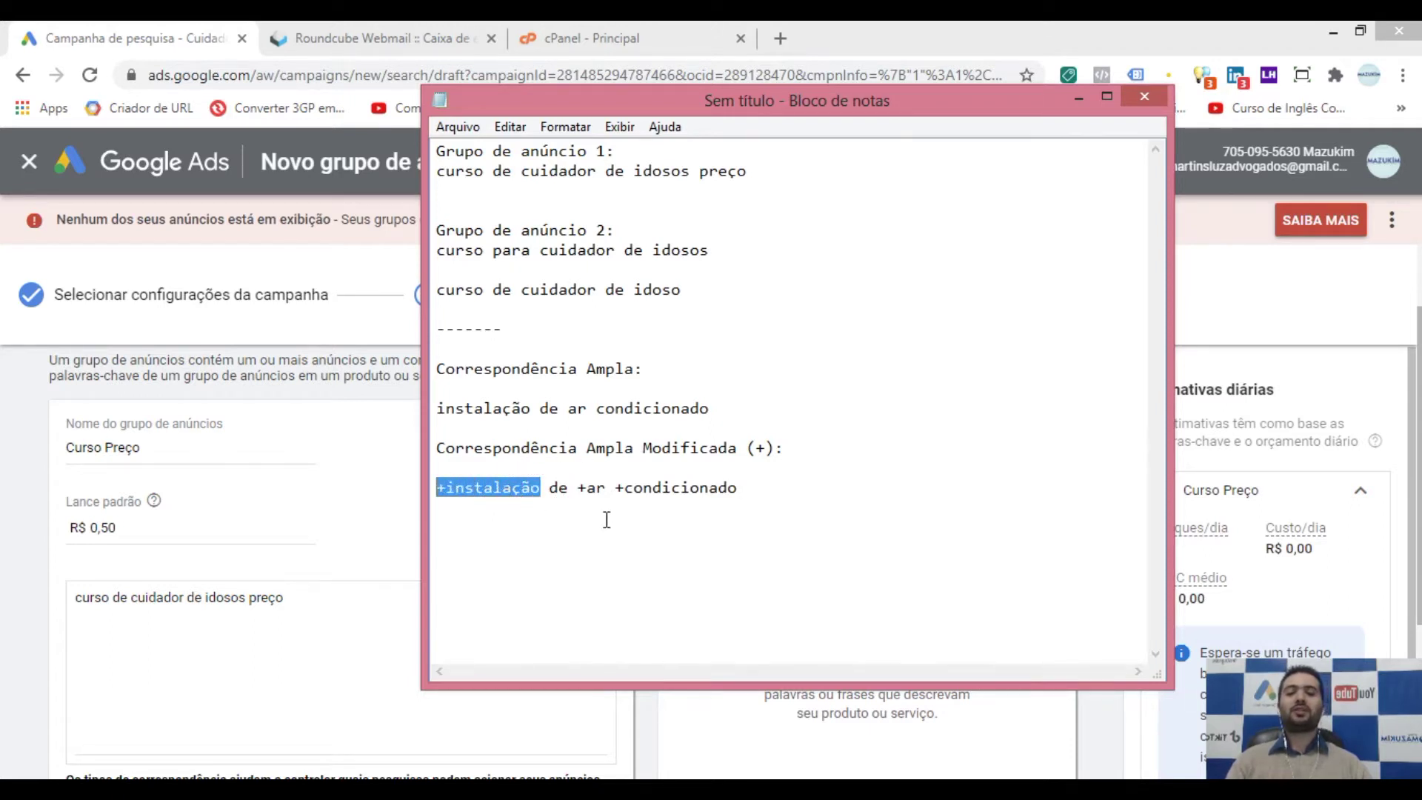
click(753, 482)
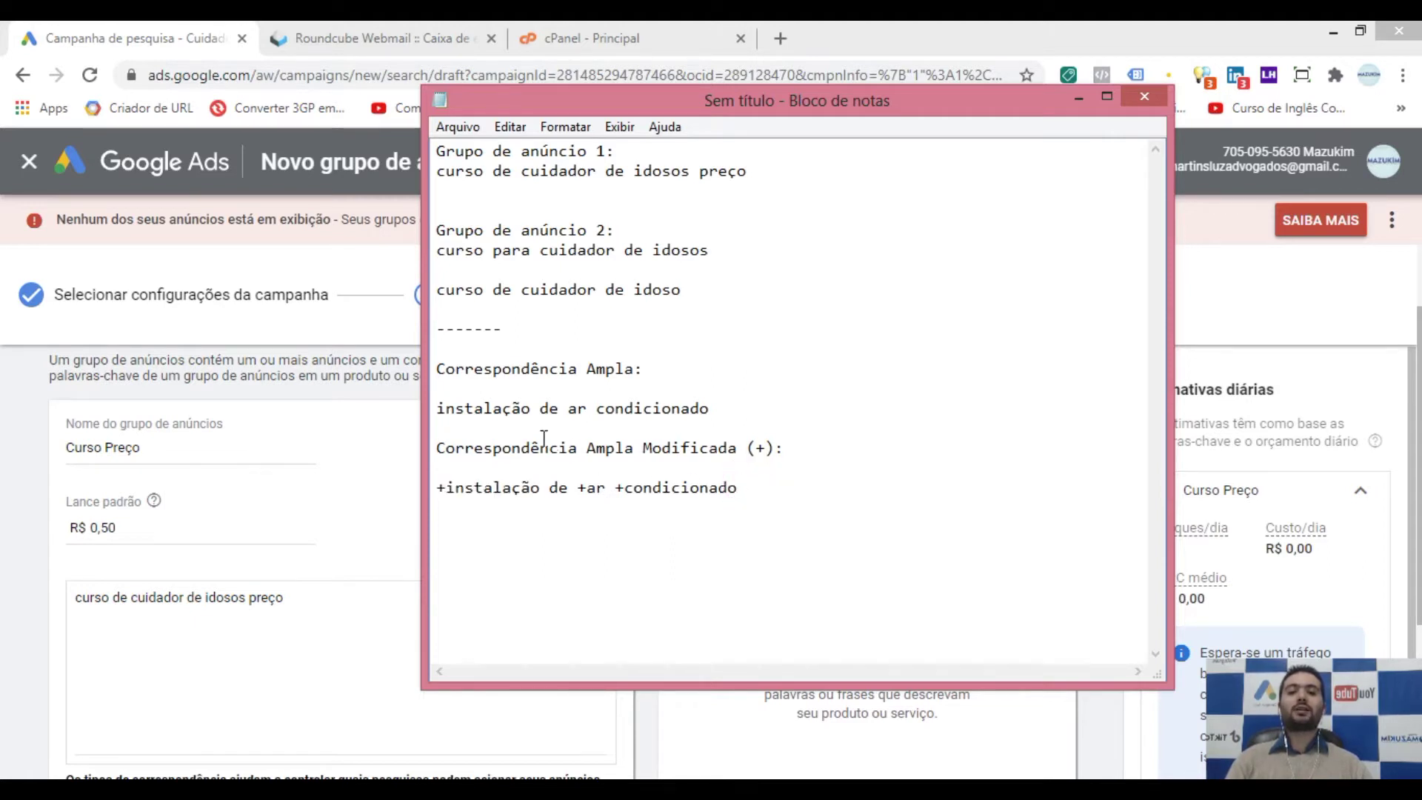
drag(436, 412, 714, 408)
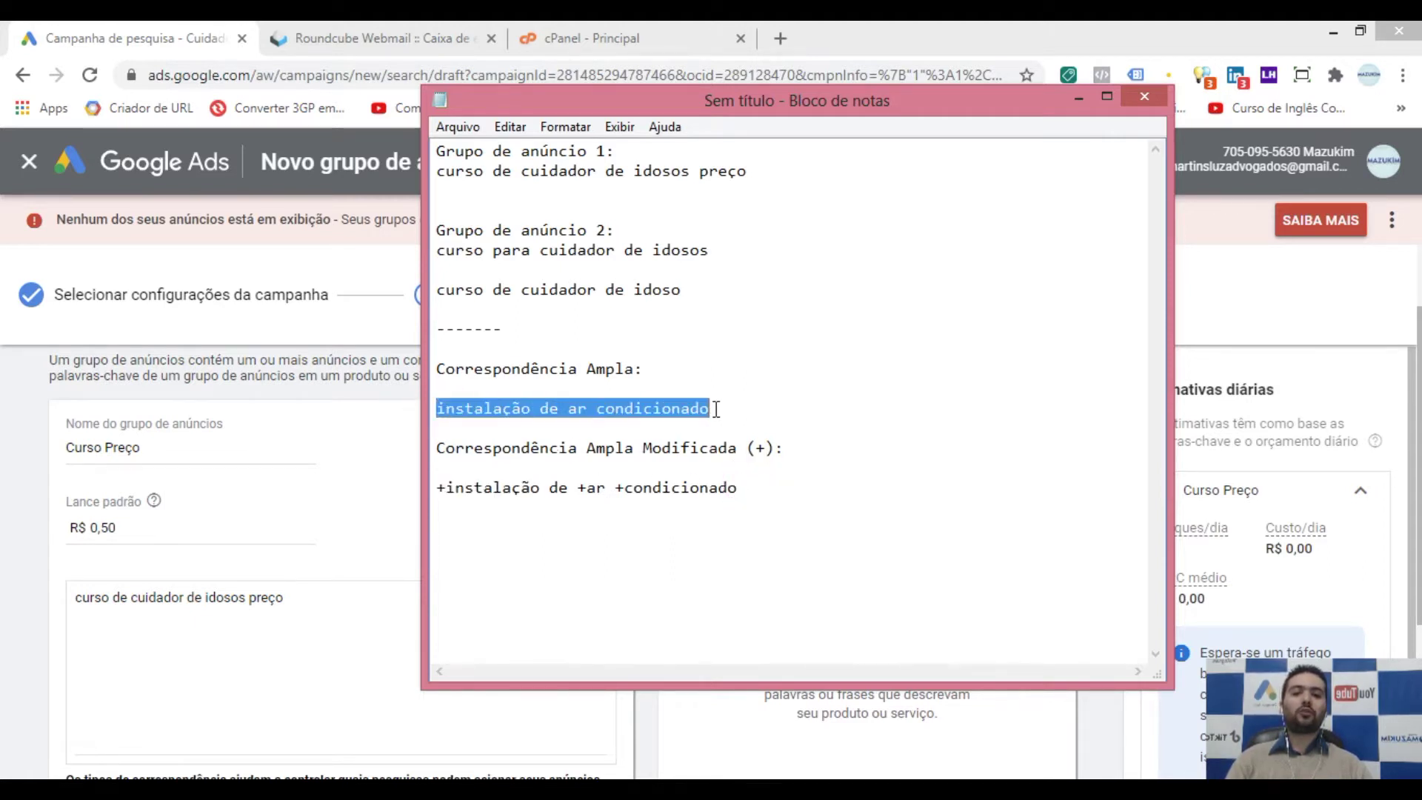
click(723, 408)
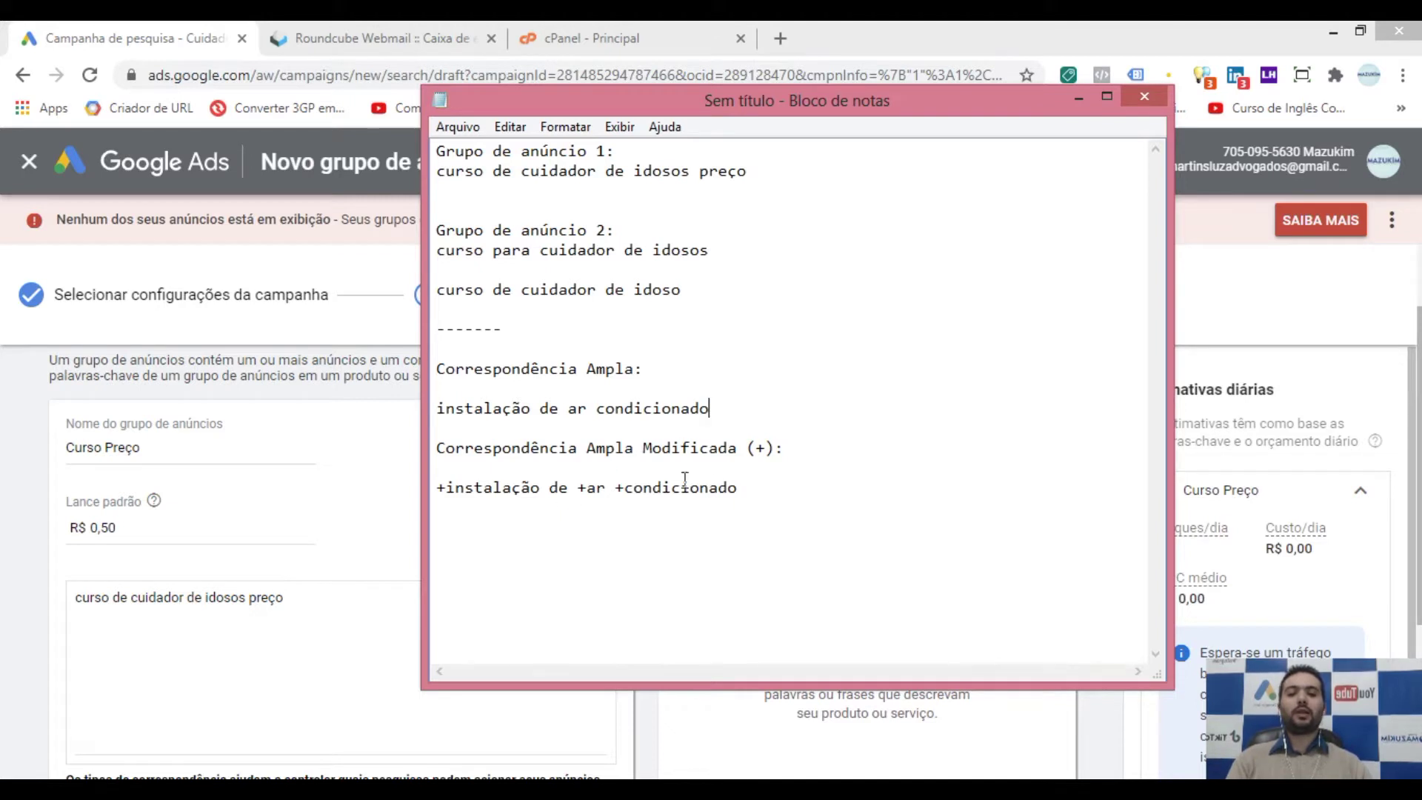
drag(754, 448, 767, 448)
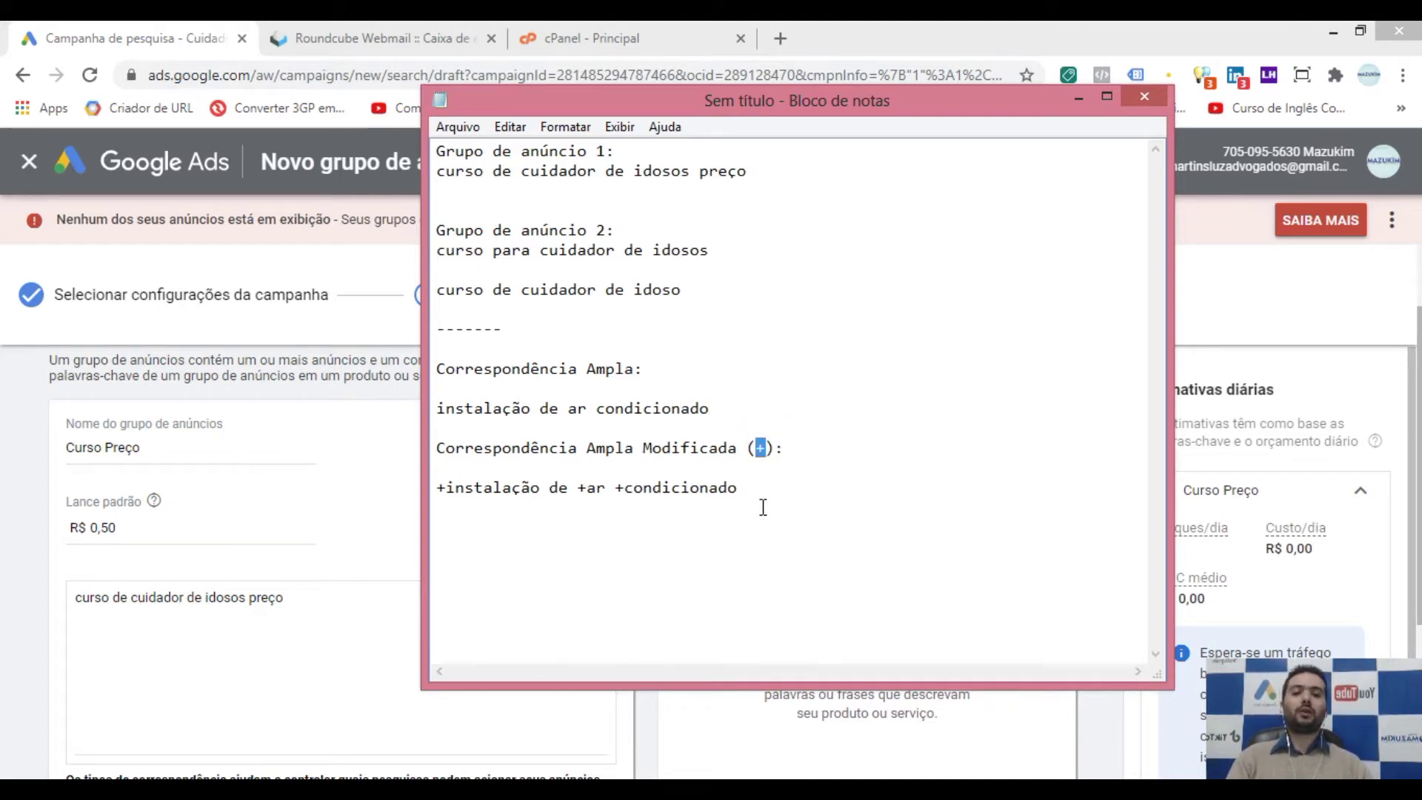
- Write the heading "Correspondência de Frase ( " " ):" below the modified broad match example, followed by a blank line
click(742, 490)
key(Return)
key(Return)
text(Cor)
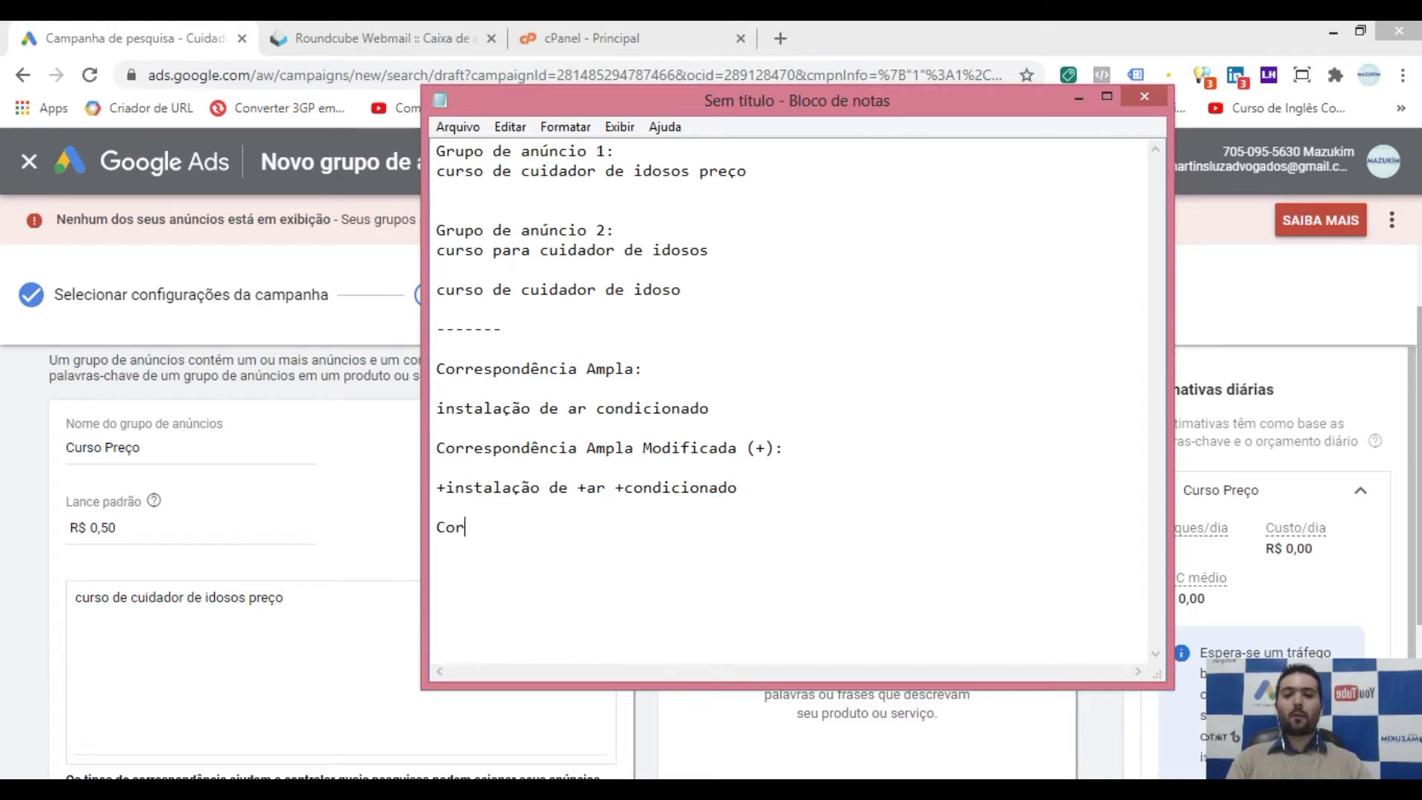
text(respondência d)
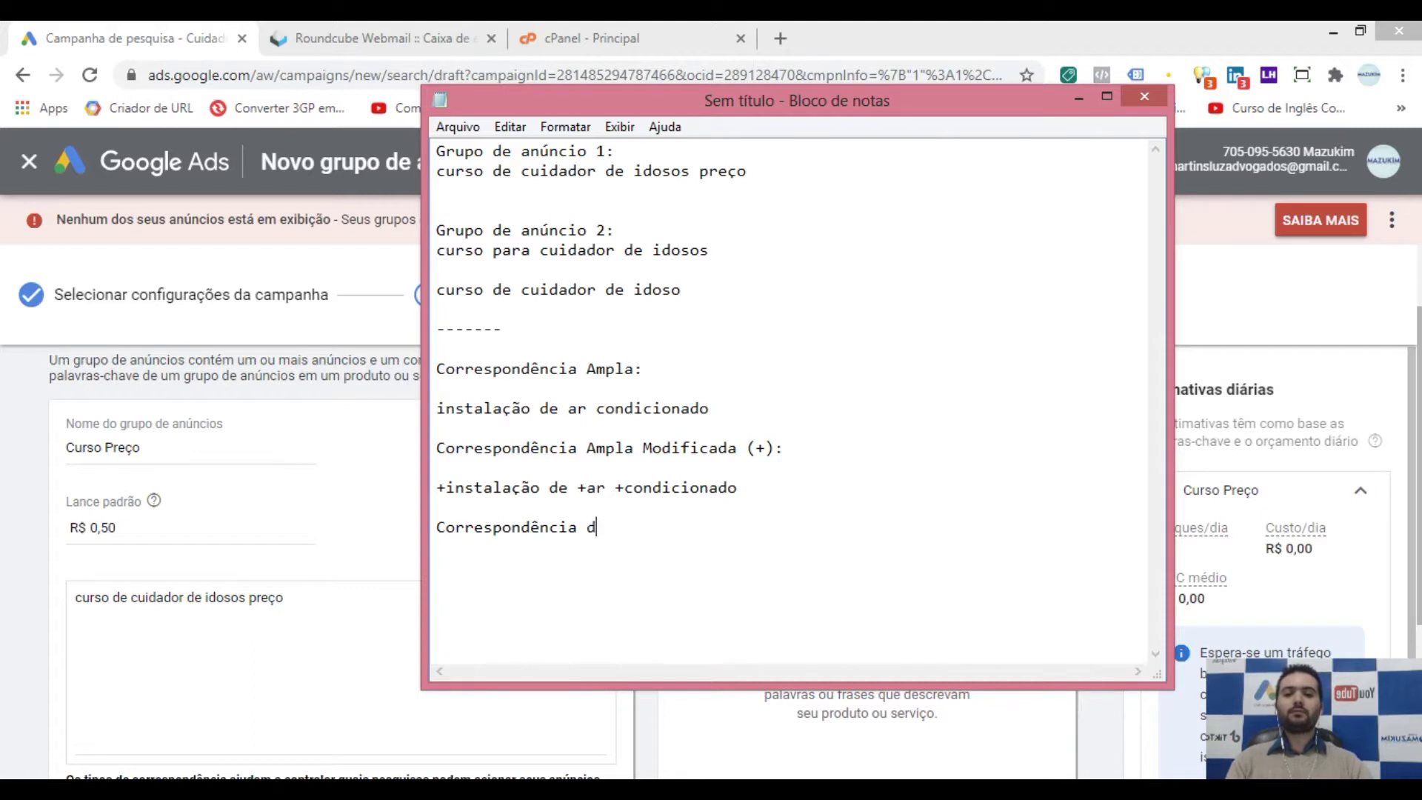
text(e Frase )
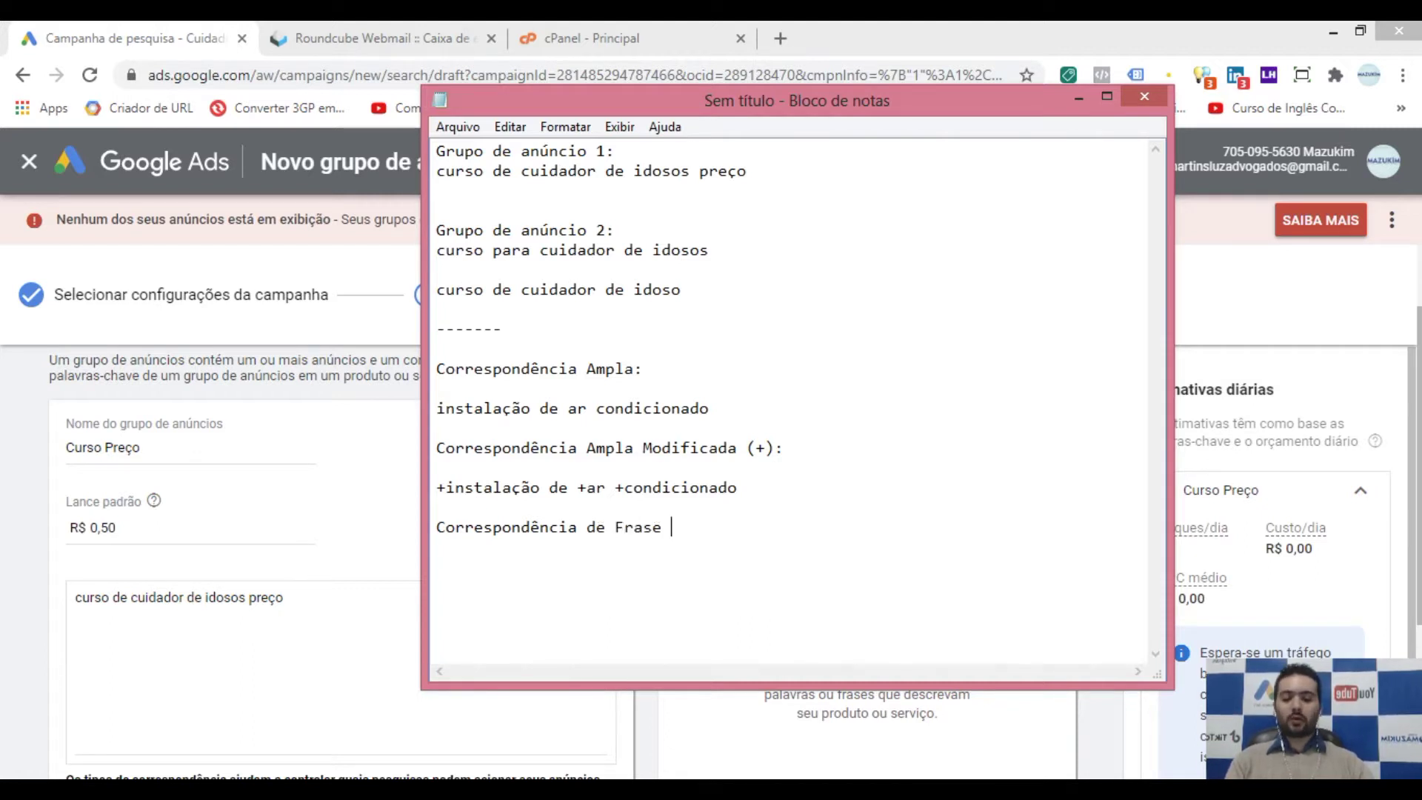
text(( " ")
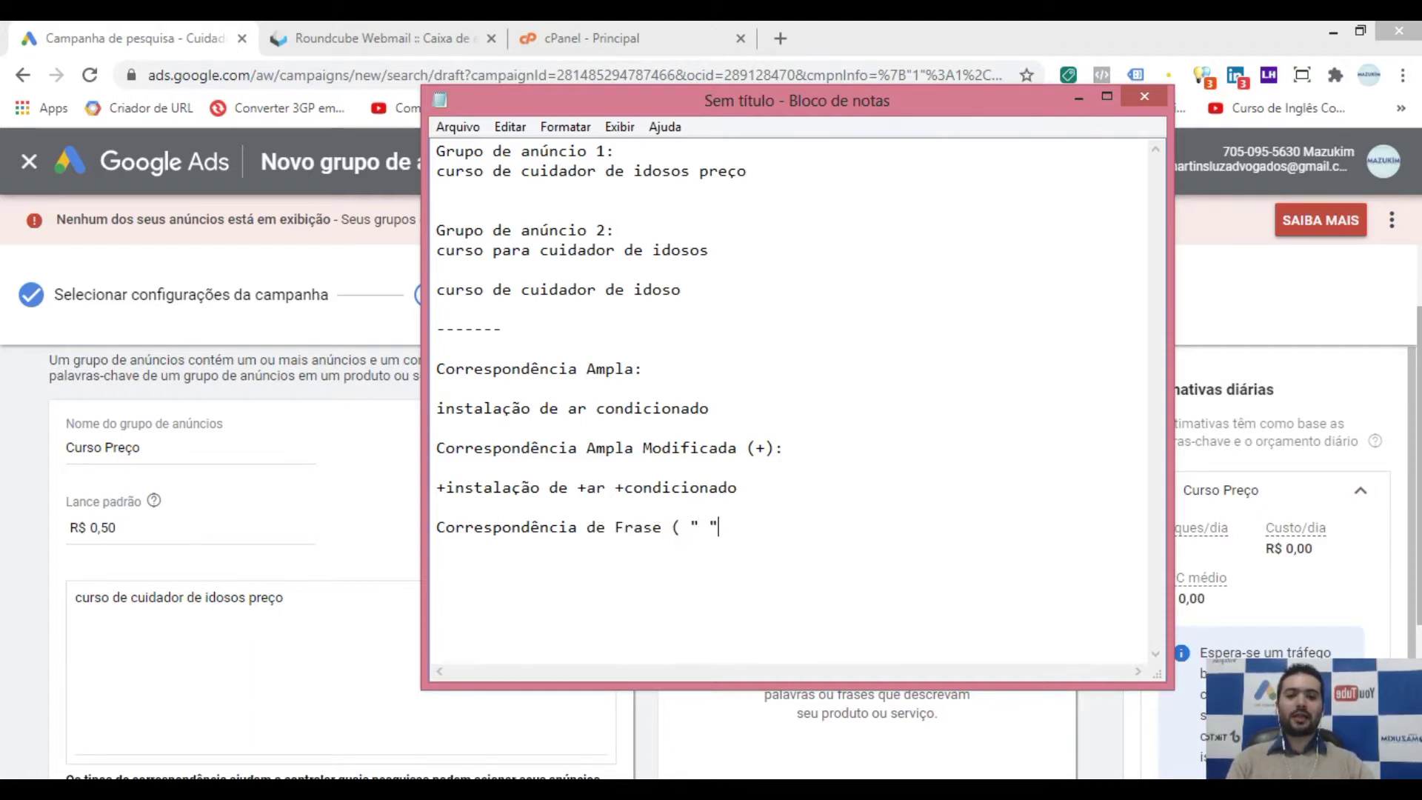
text( ))
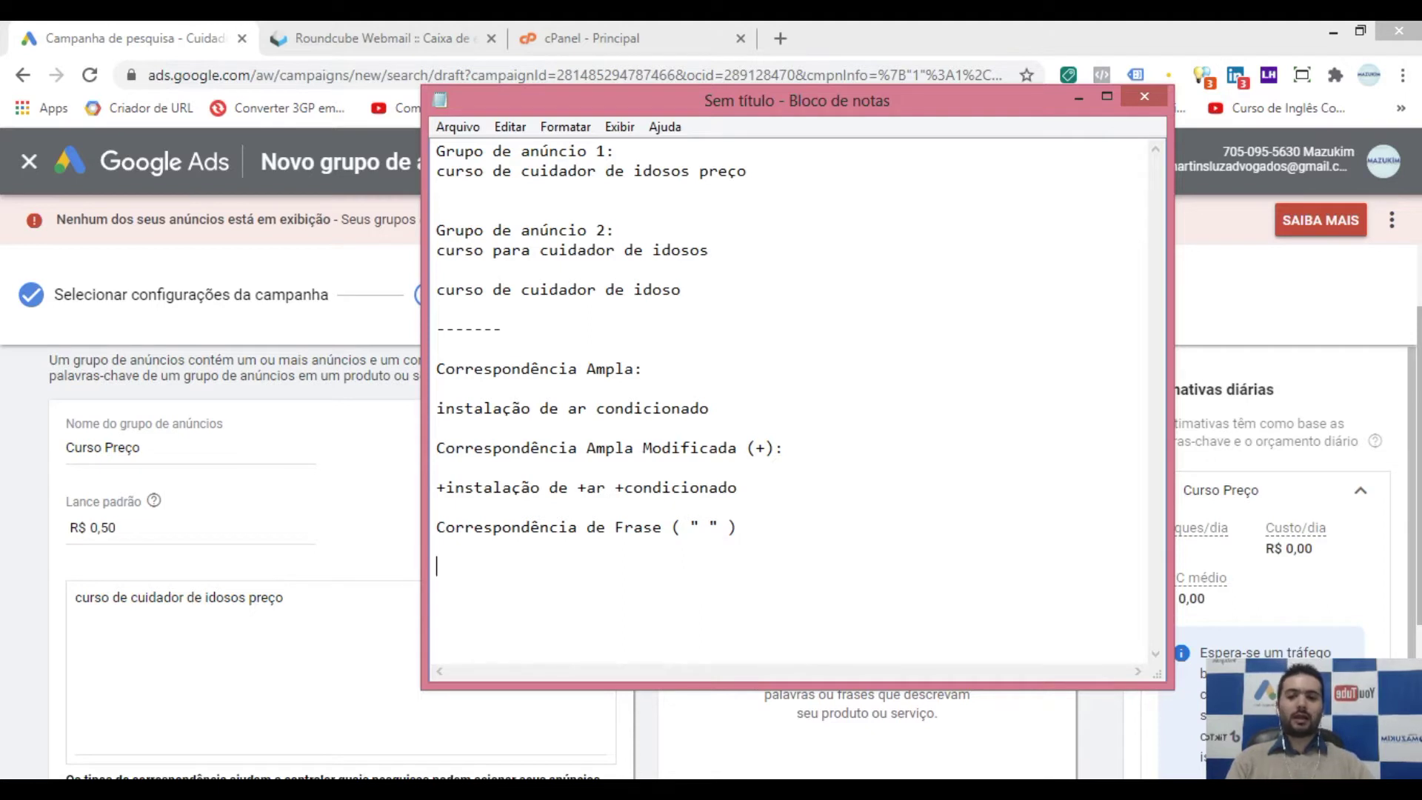
text(:)
key(Return)
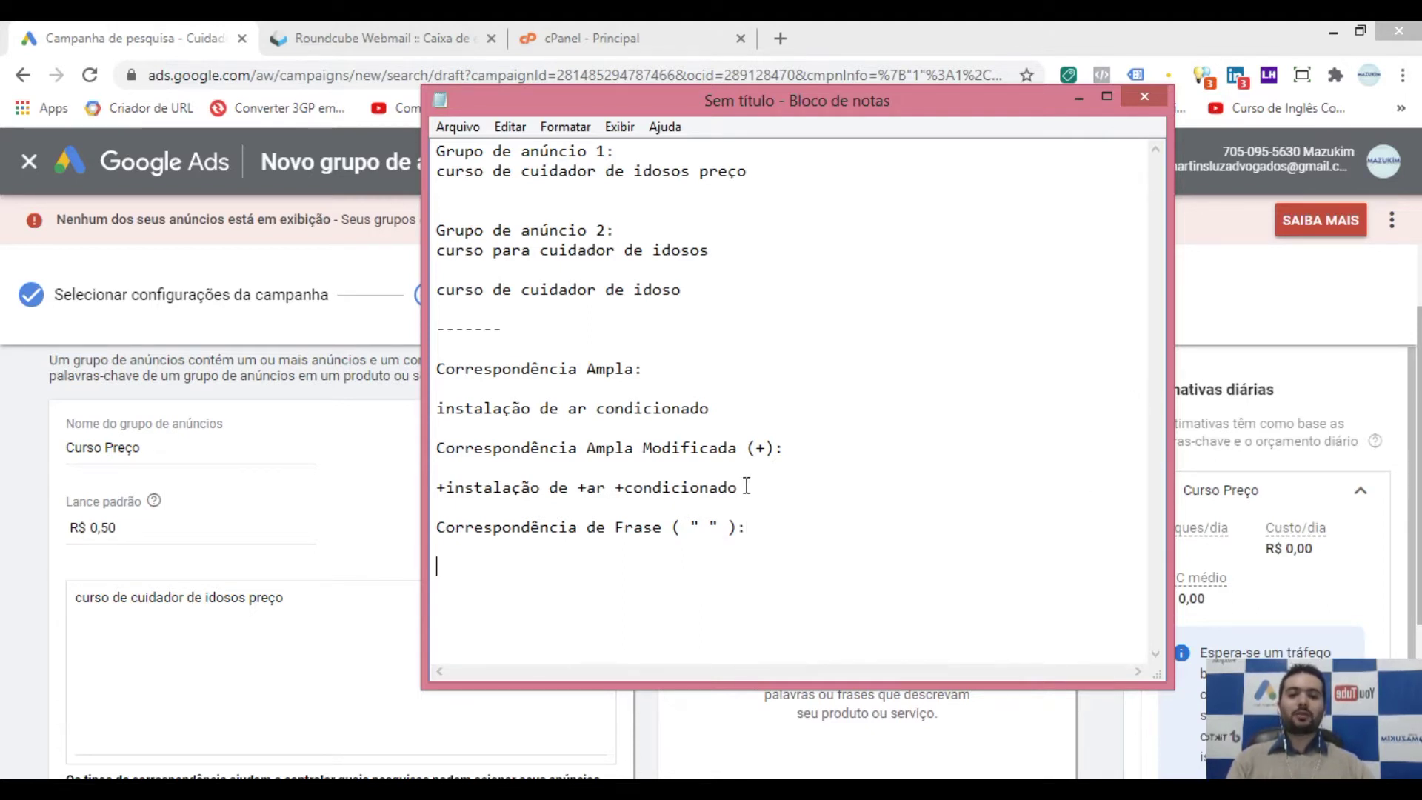
- Copy the broad match example "instalação de ar condicionado" below the phrase match heading, enclosed in double quotation marks
drag(712, 410, 437, 411)
key(ctrl+c)
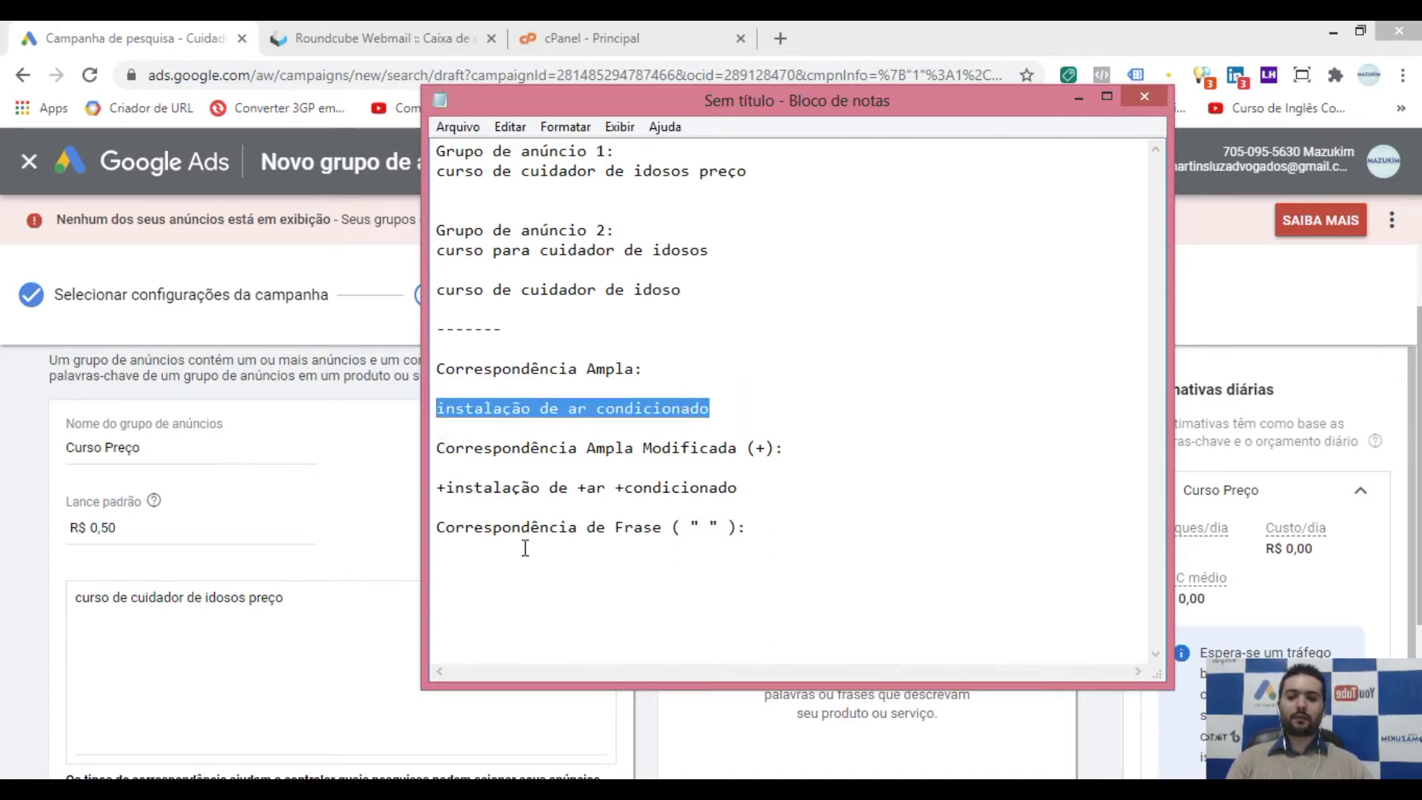
click(550, 587)
text(")
key(ctrl+v)
text(")
- Compare the leading "+" of the modified broad match example with the quotation marks around the phrase match example
drag(588, 102, 510, 55)
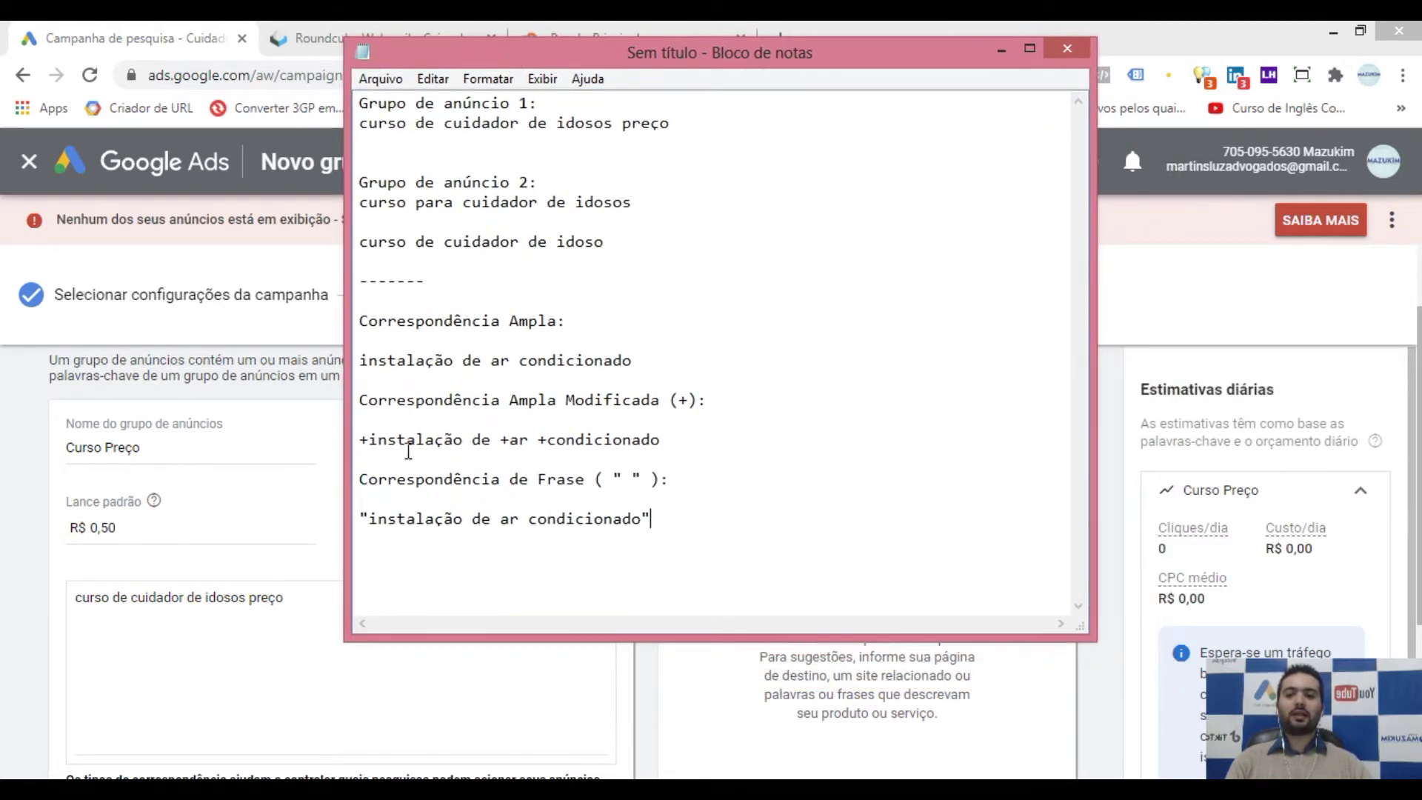
drag(368, 438, 360, 438)
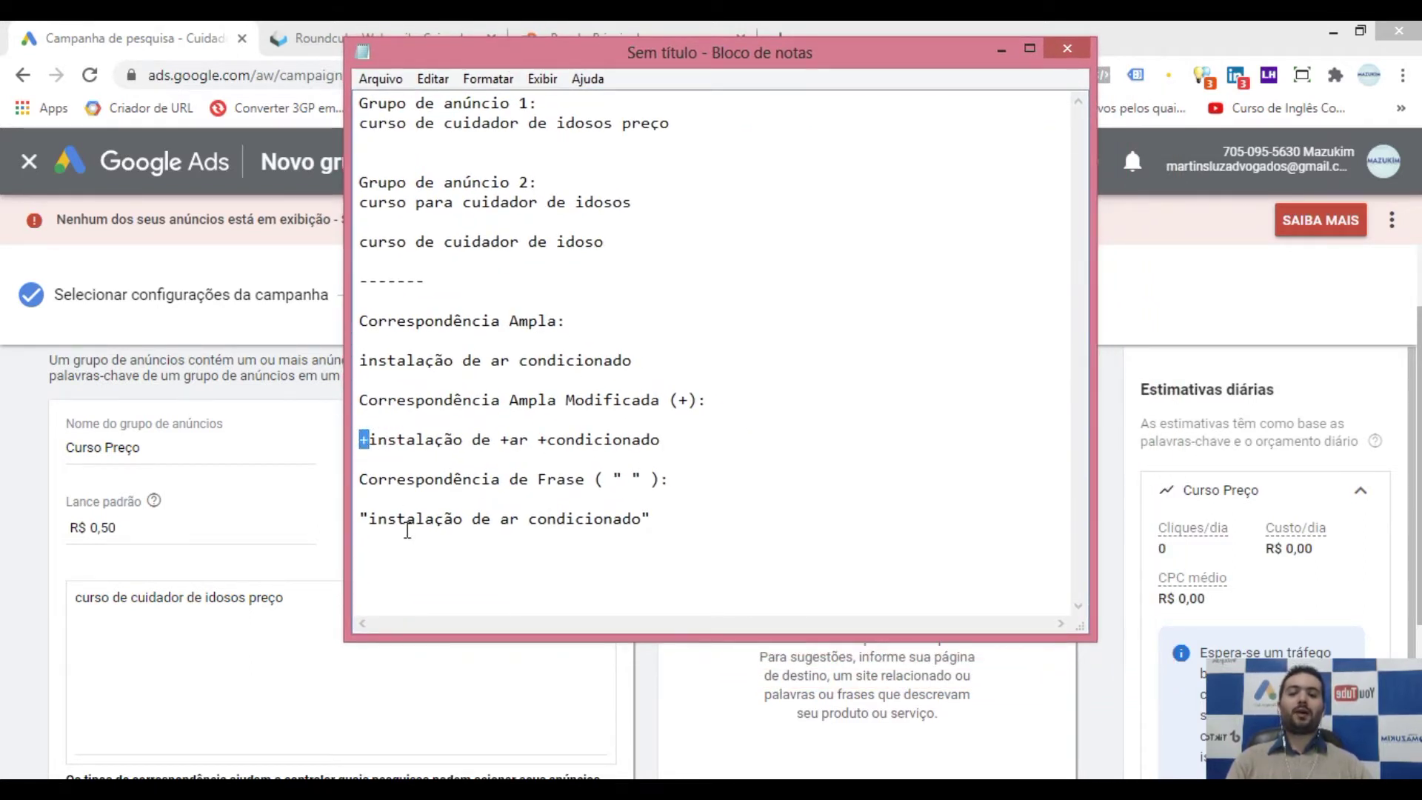
drag(370, 520, 361, 518)
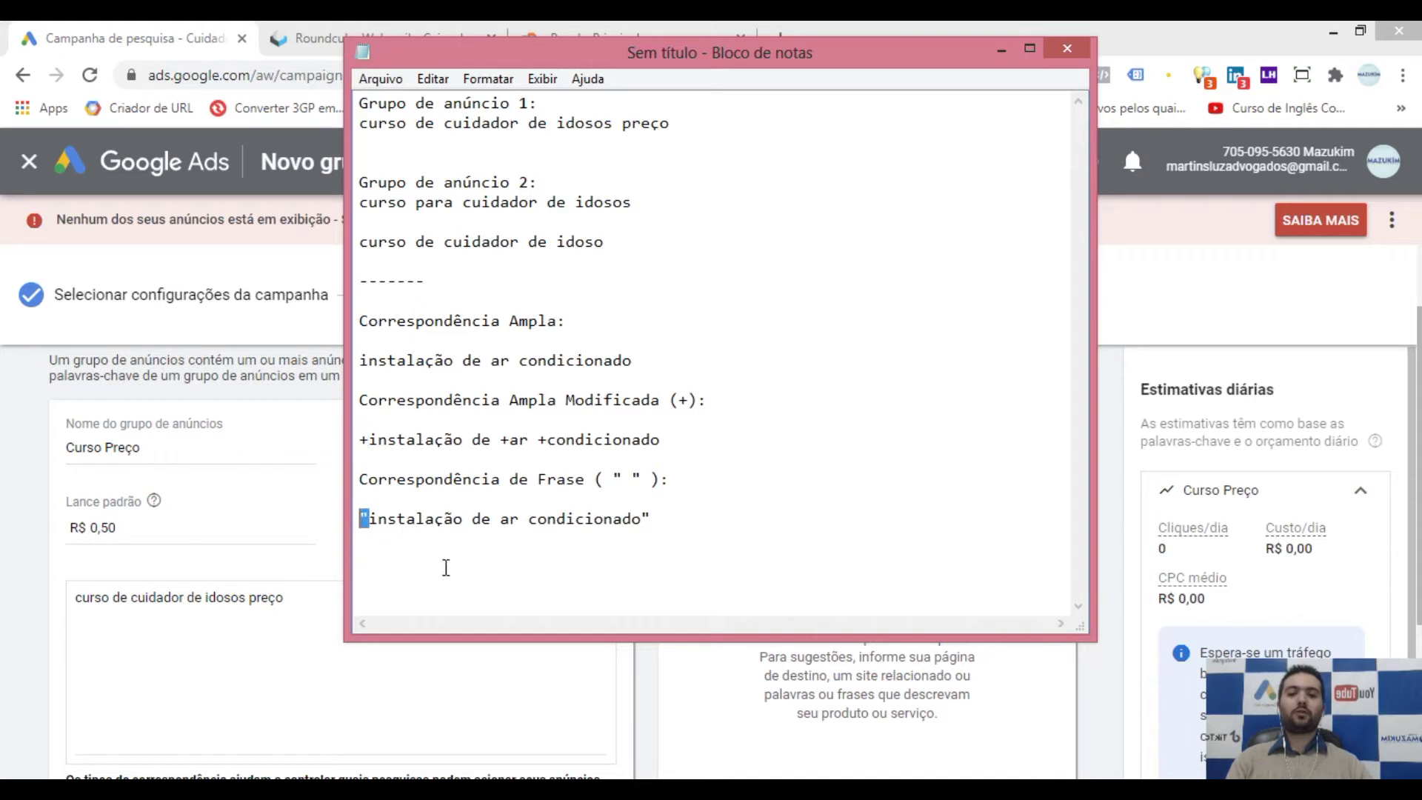
click(658, 521)
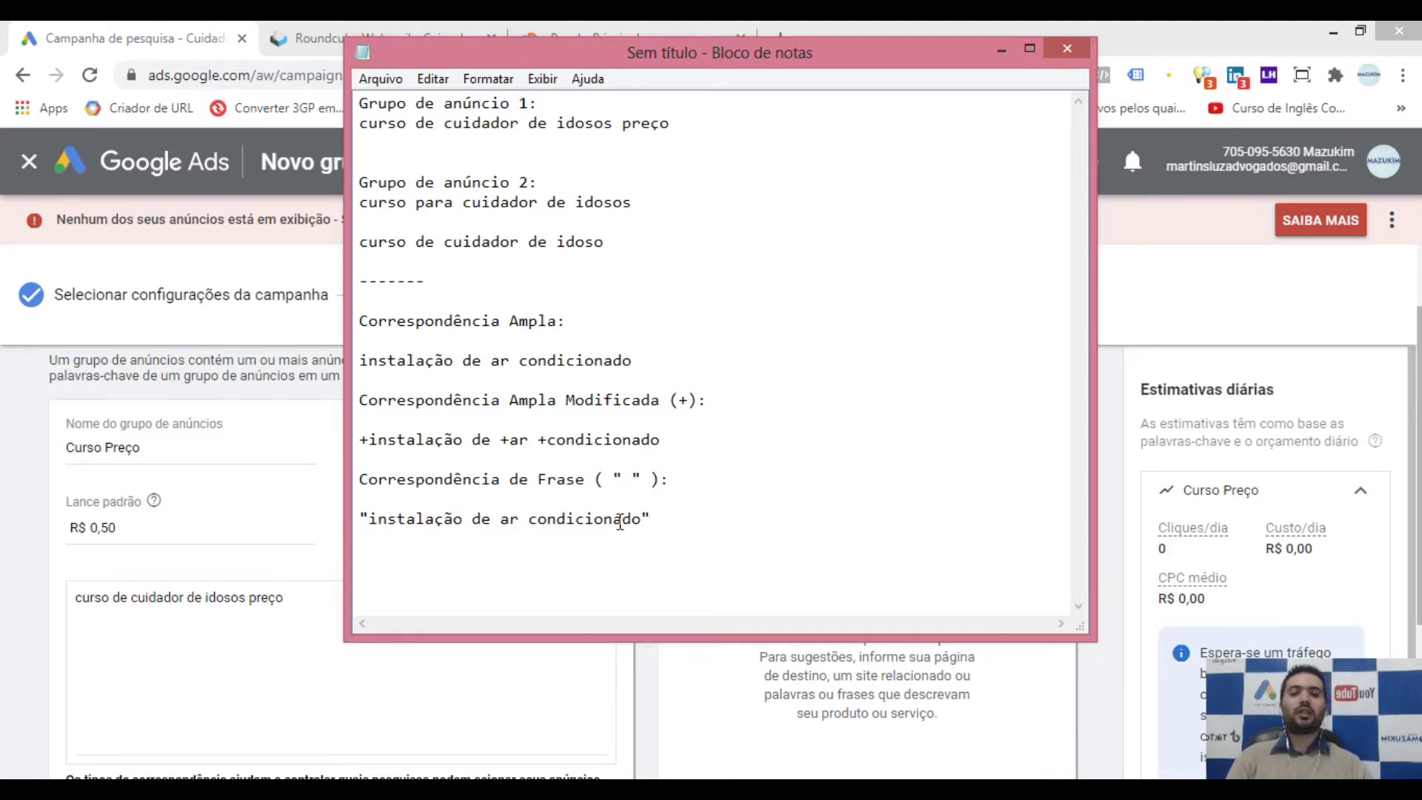
click(363, 518)
click(650, 517)
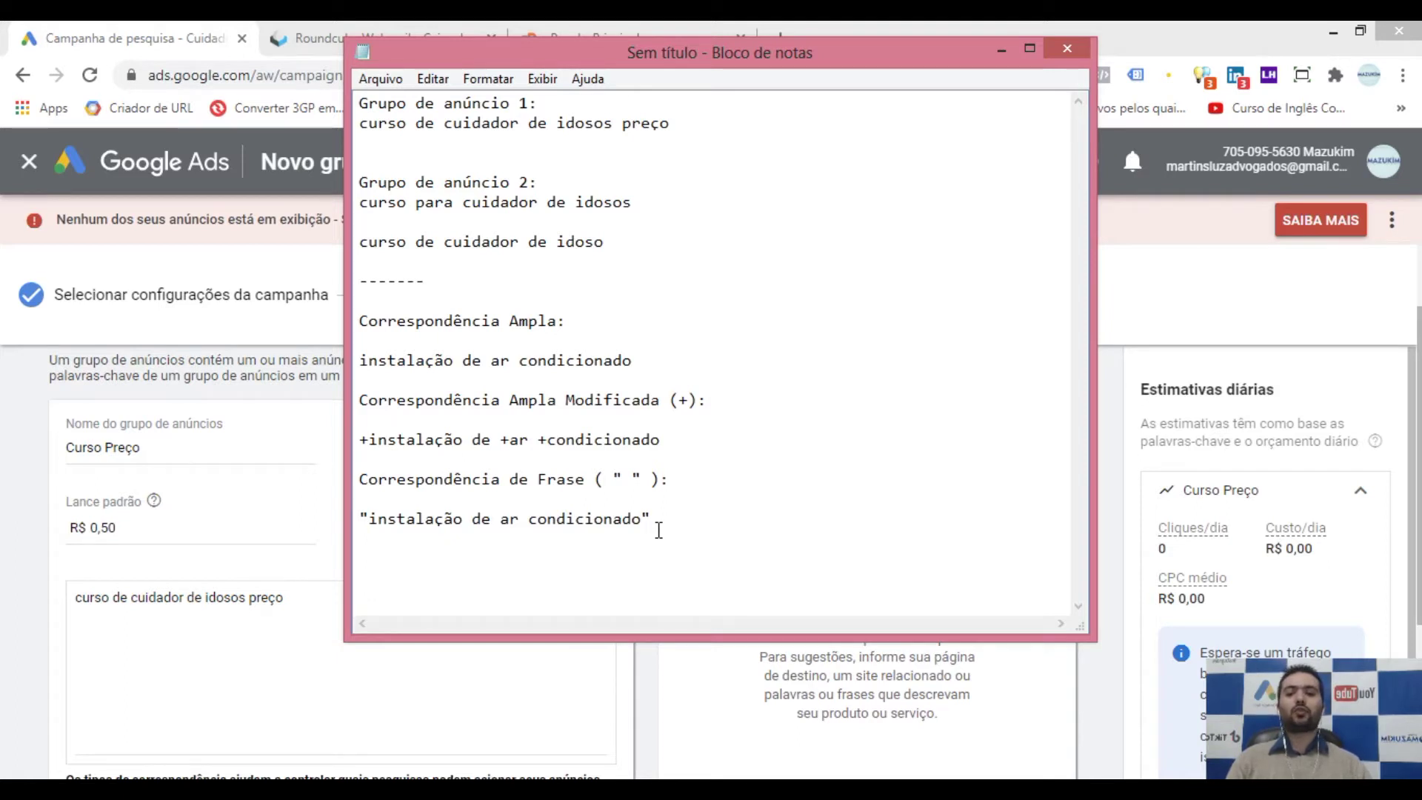
- Put "Preço da" in front of the quoted phrase match example as a demonstration and remove it again
click(362, 517)
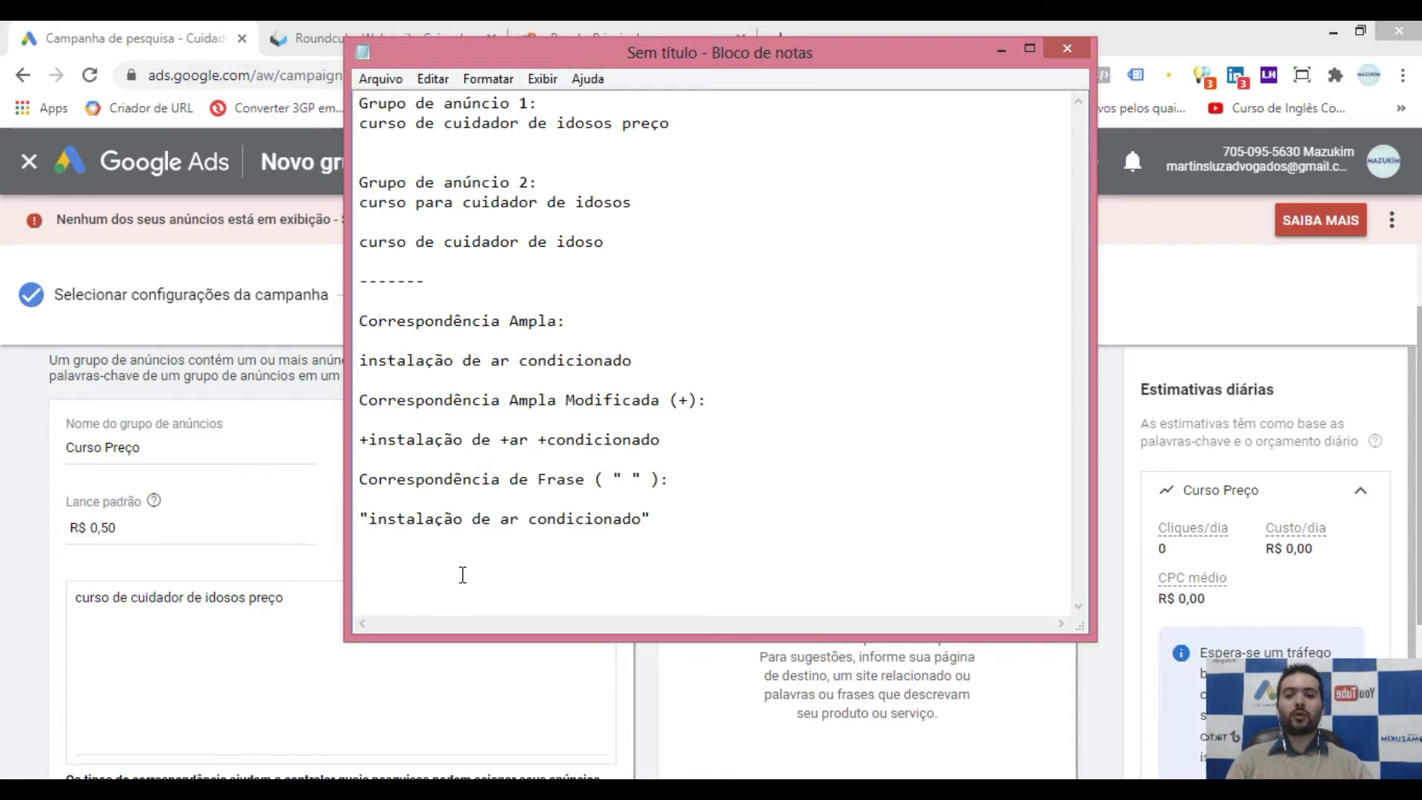
text(Preço da)
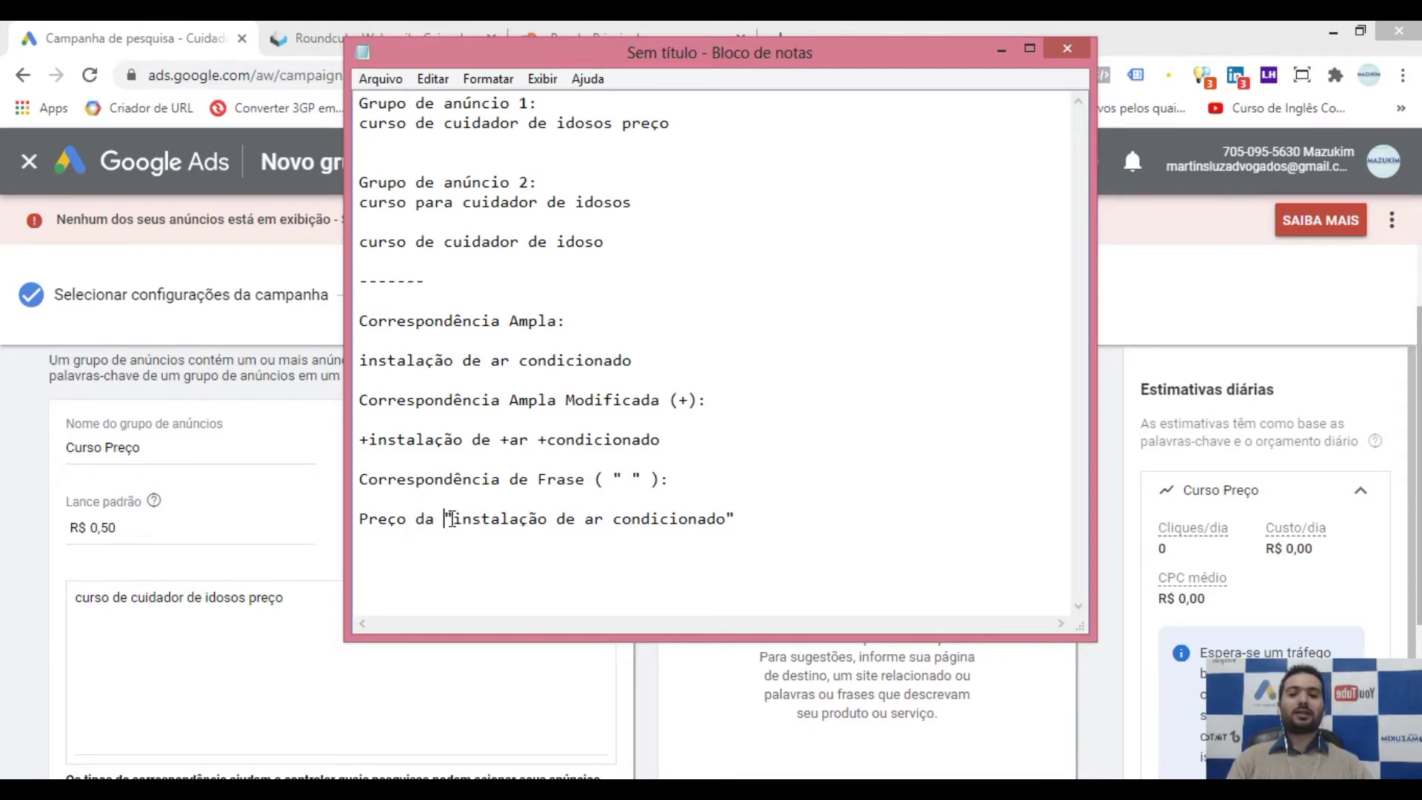
drag(454, 518, 728, 518)
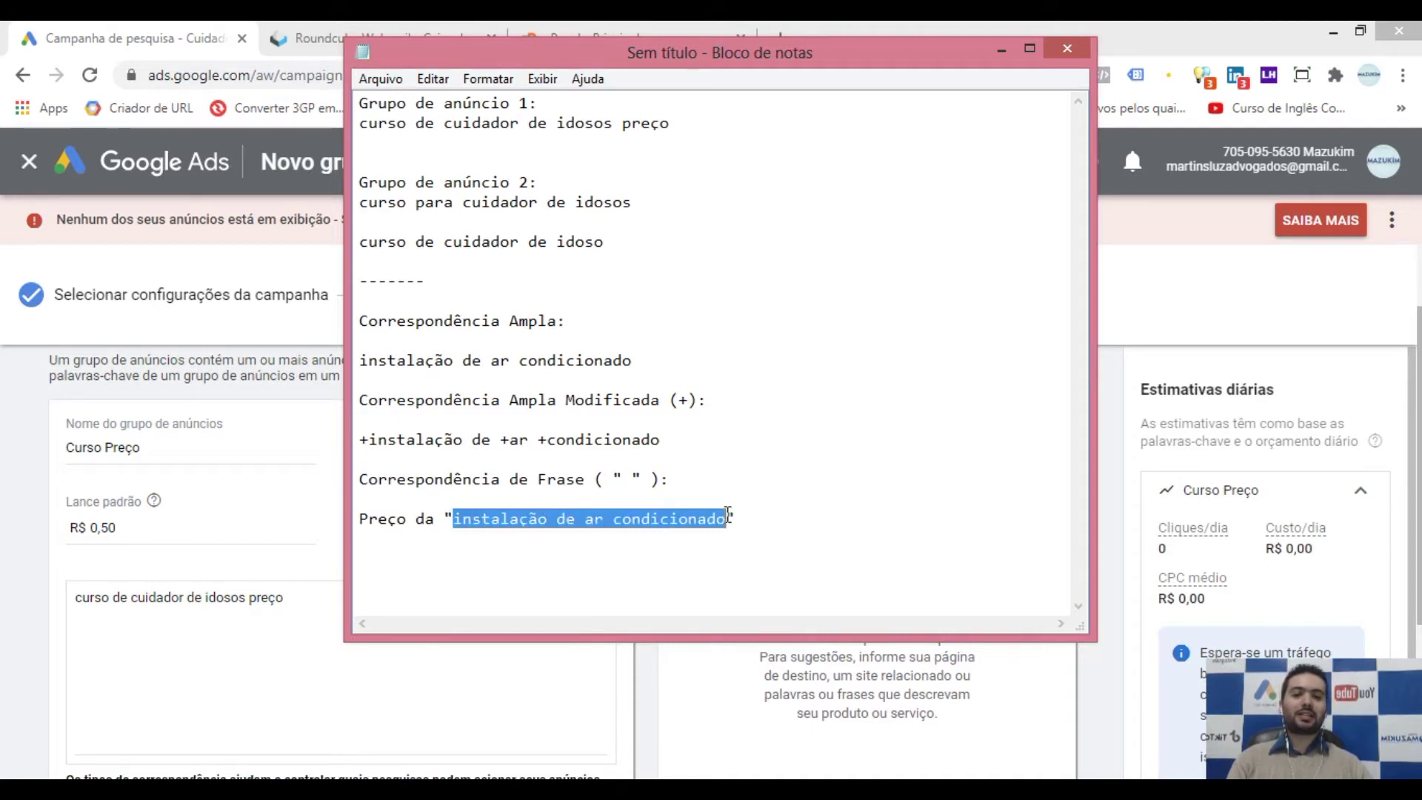
click(448, 519)
click(744, 519)
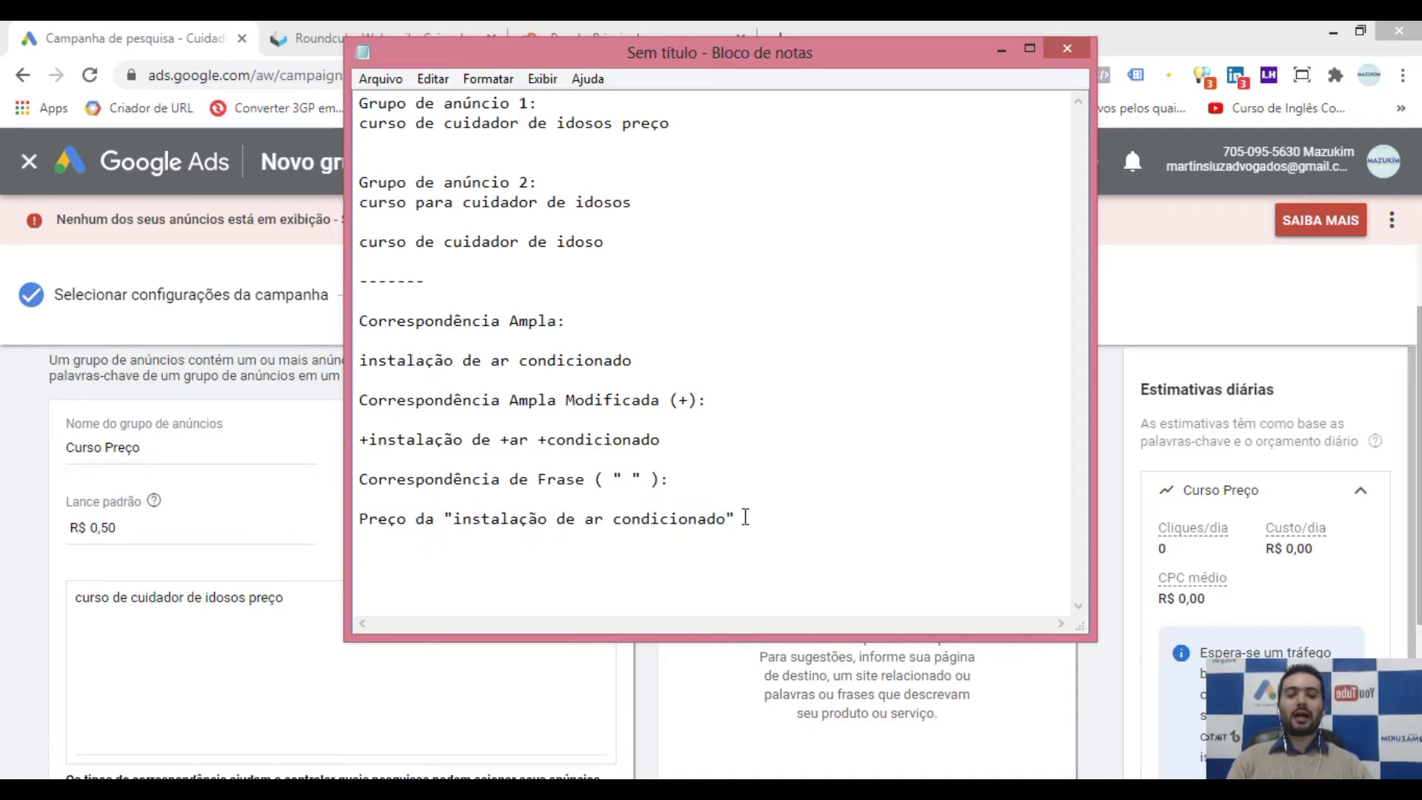
drag(445, 519, 348, 520)
key(BackSpace)
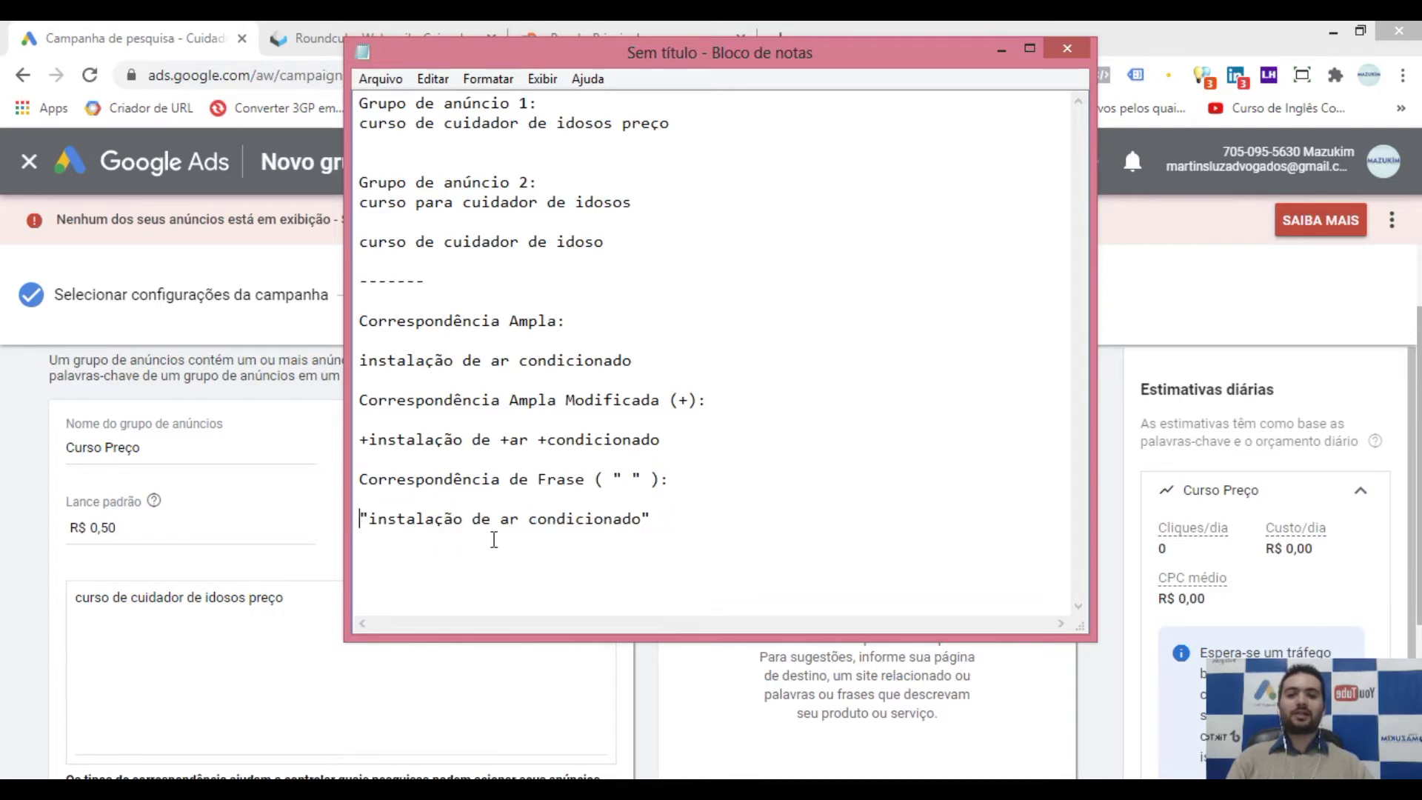
- Add "quanto custa" after the closing quotation mark of the phrase match example
click(652, 519)
text(q)
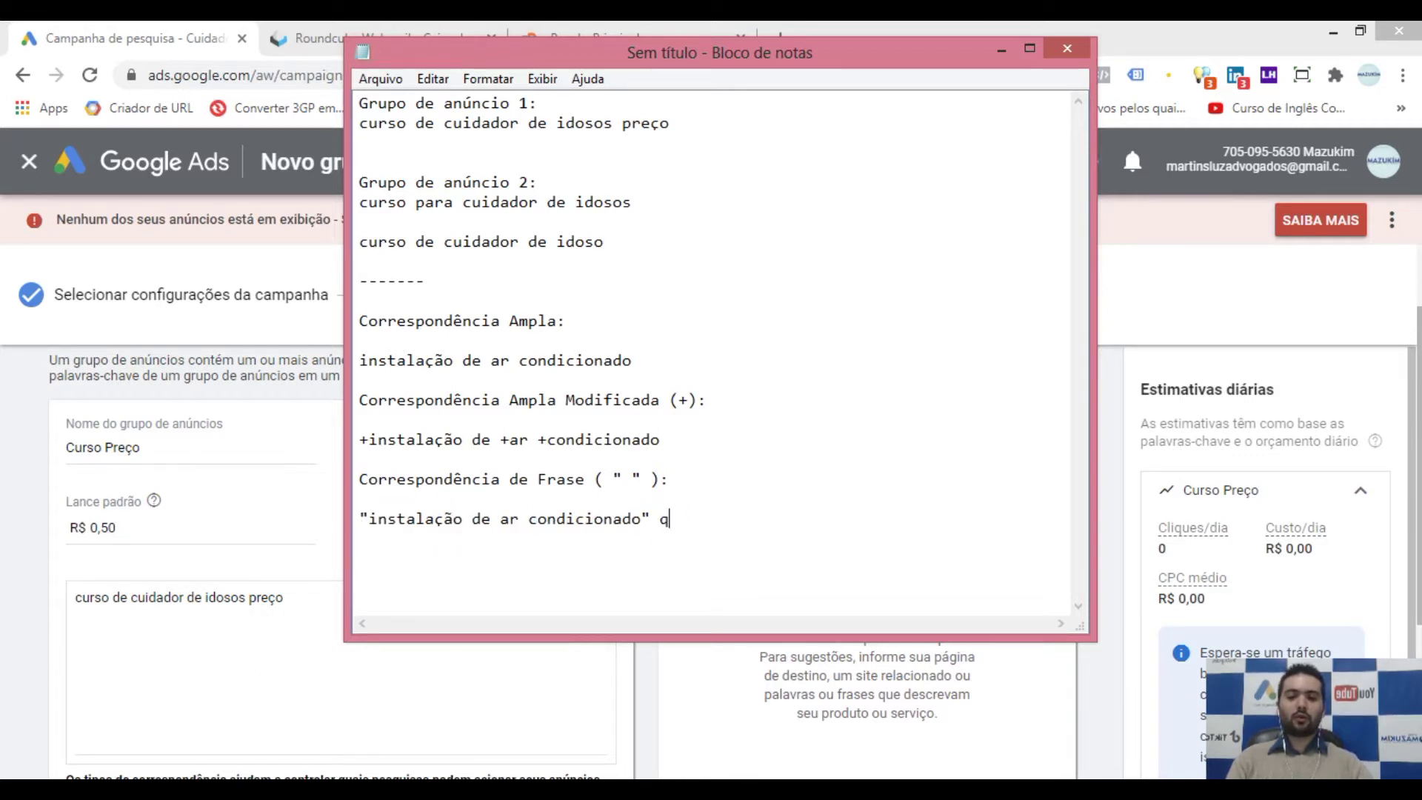
text(uanto custa)
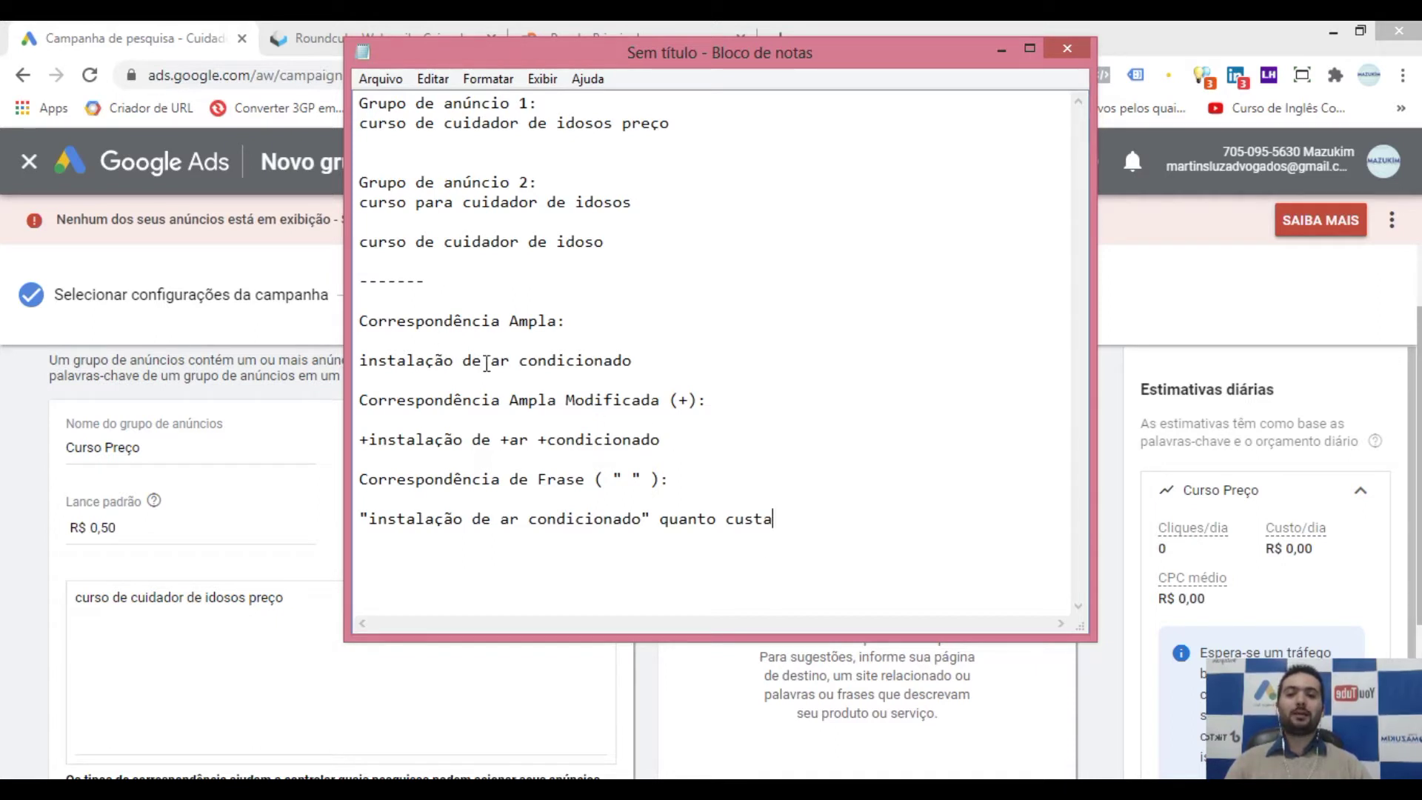
- Examine the words of the broad match example and compare it with the modified broad match and phrase match headings
drag(454, 360, 385, 360)
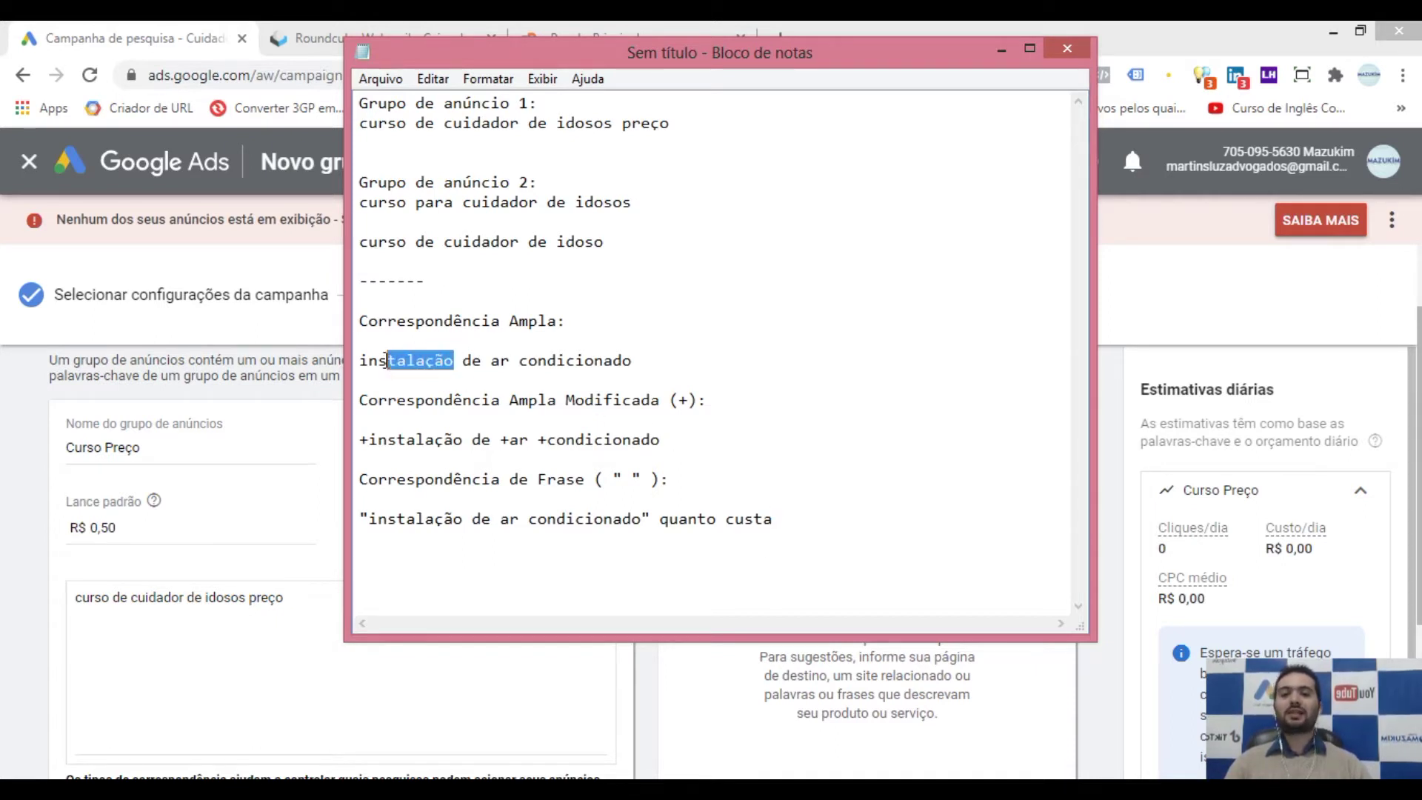
drag(648, 360, 370, 364)
click(556, 361)
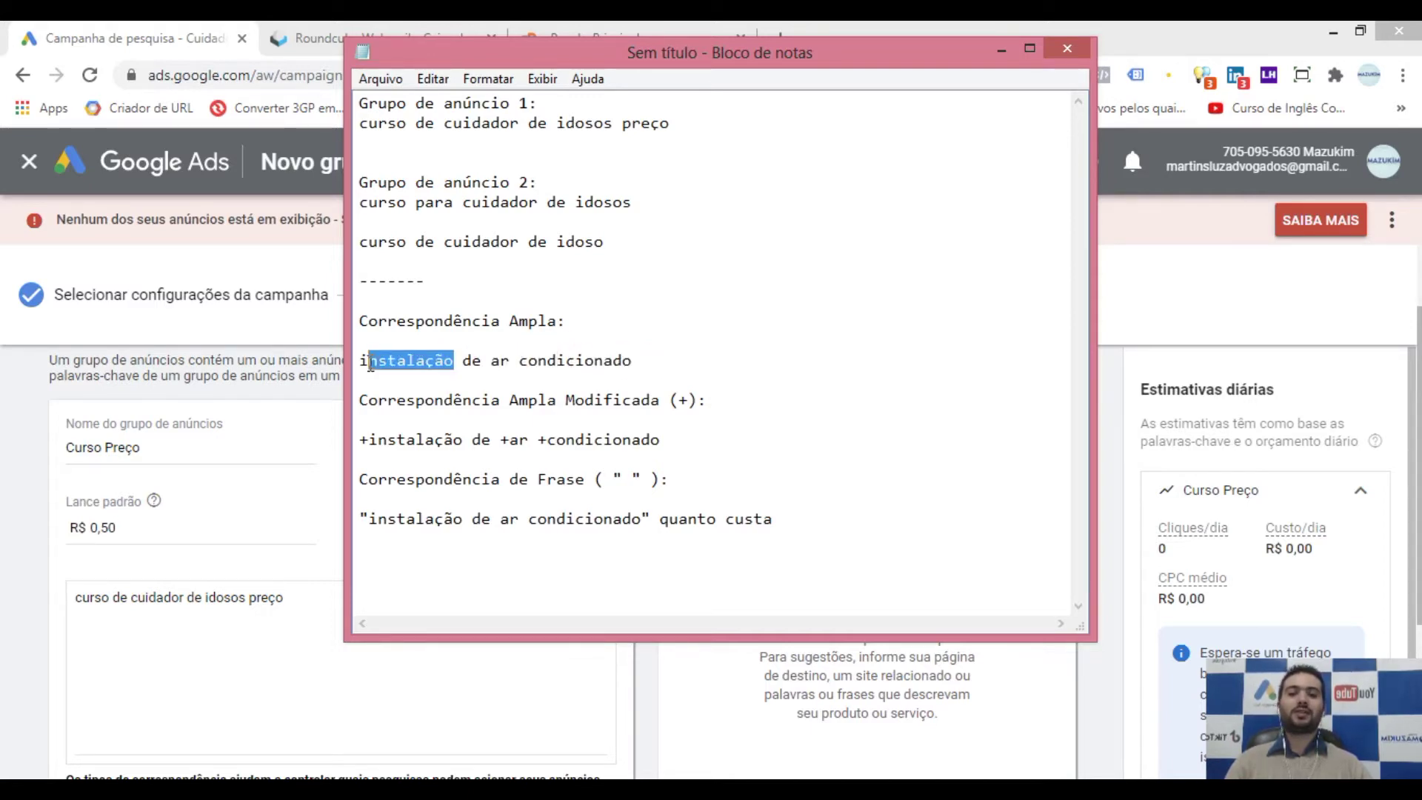
click(369, 363)
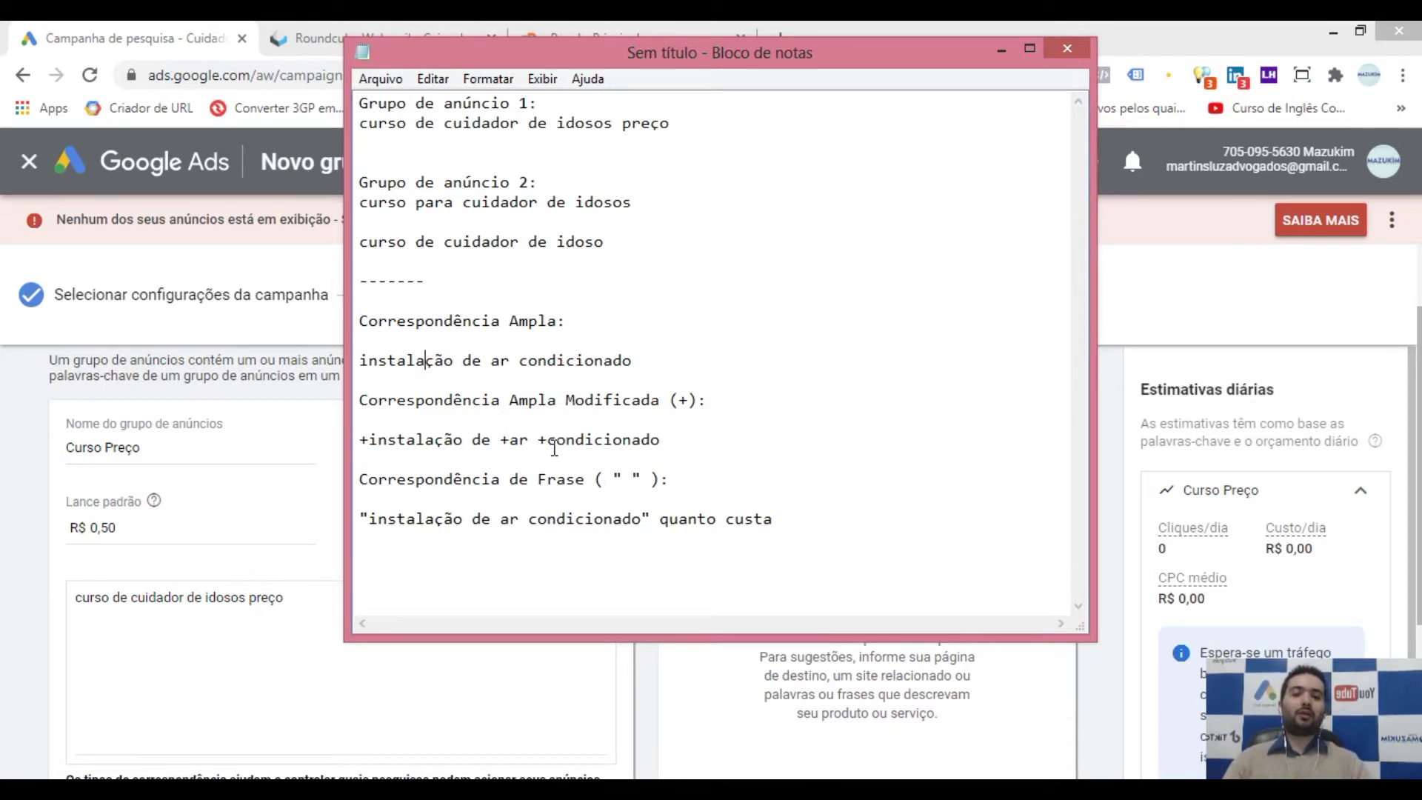
drag(634, 361, 497, 369)
click(649, 360)
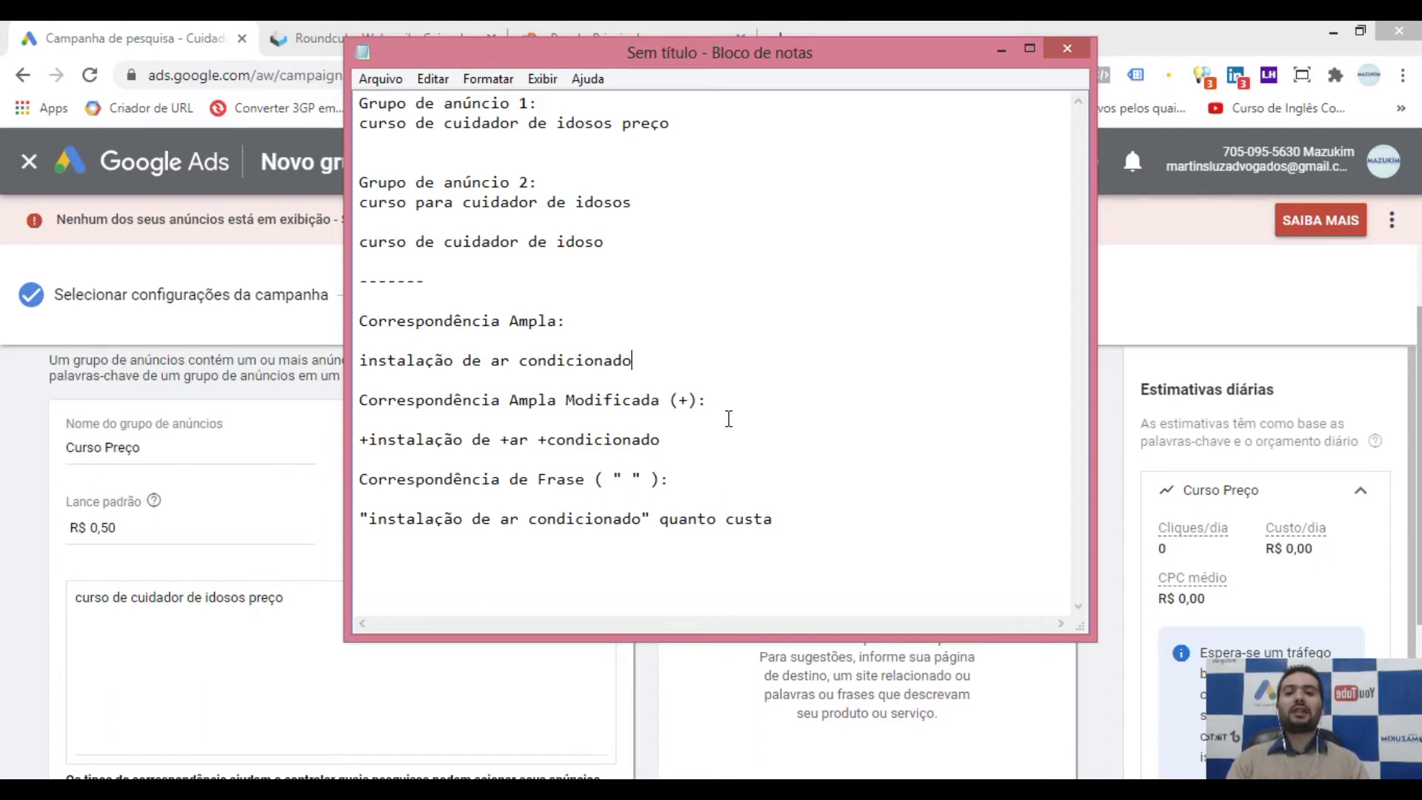
click(702, 398)
drag(702, 398, 565, 401)
drag(669, 479, 547, 480)
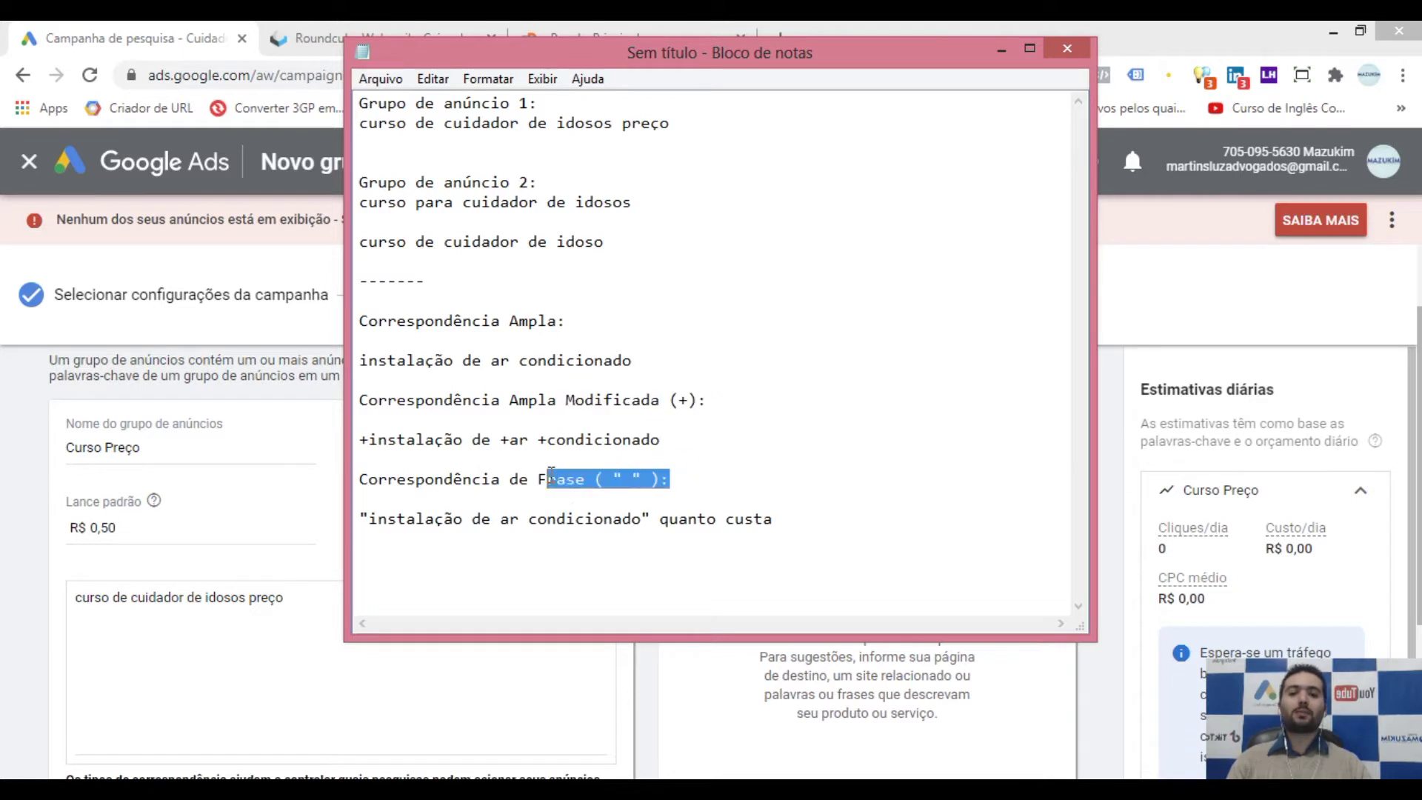
- Write the heading "Correspondência Exata ( [ ] )" below the phrase match example, separated by a blank line
click(775, 532)
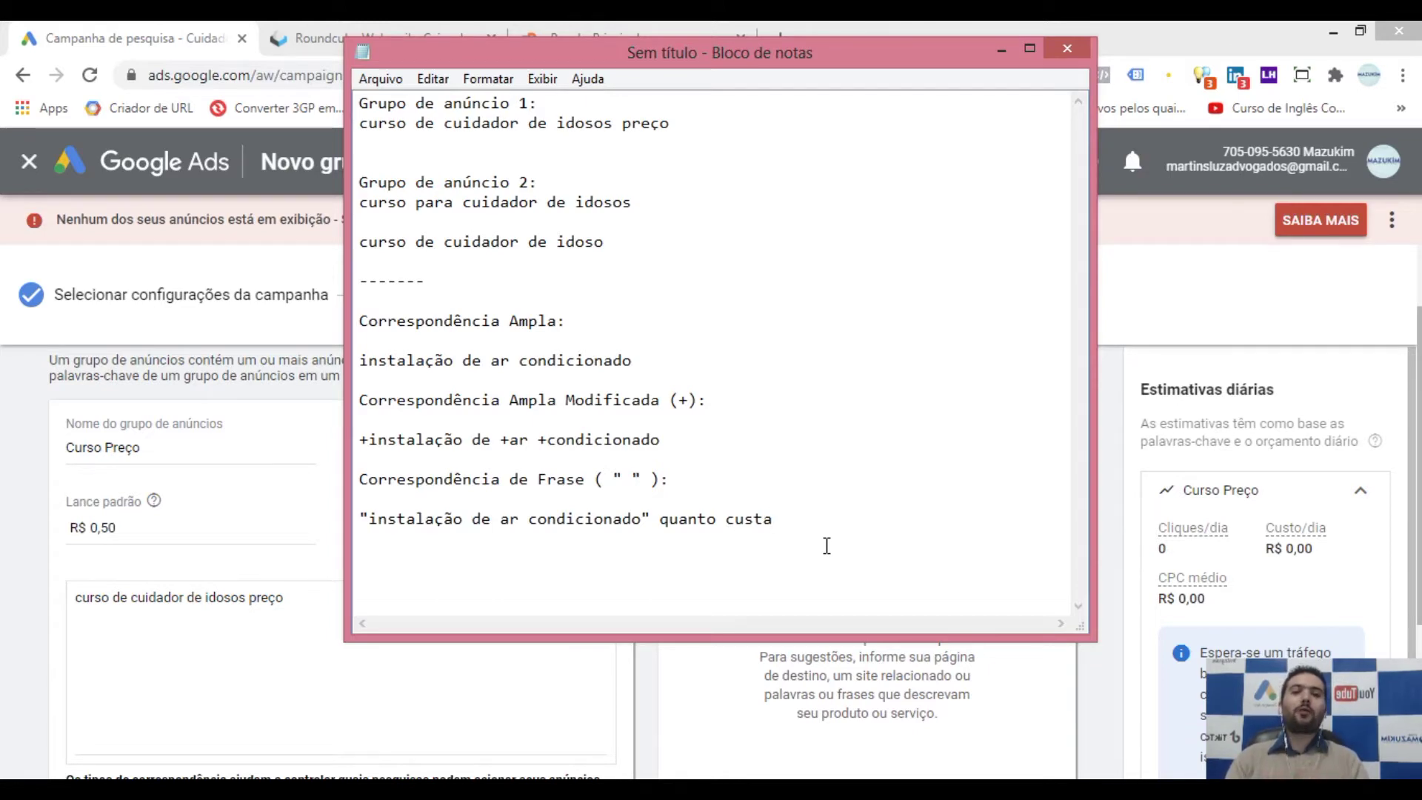
key(Return)
key(Return)
text(C)
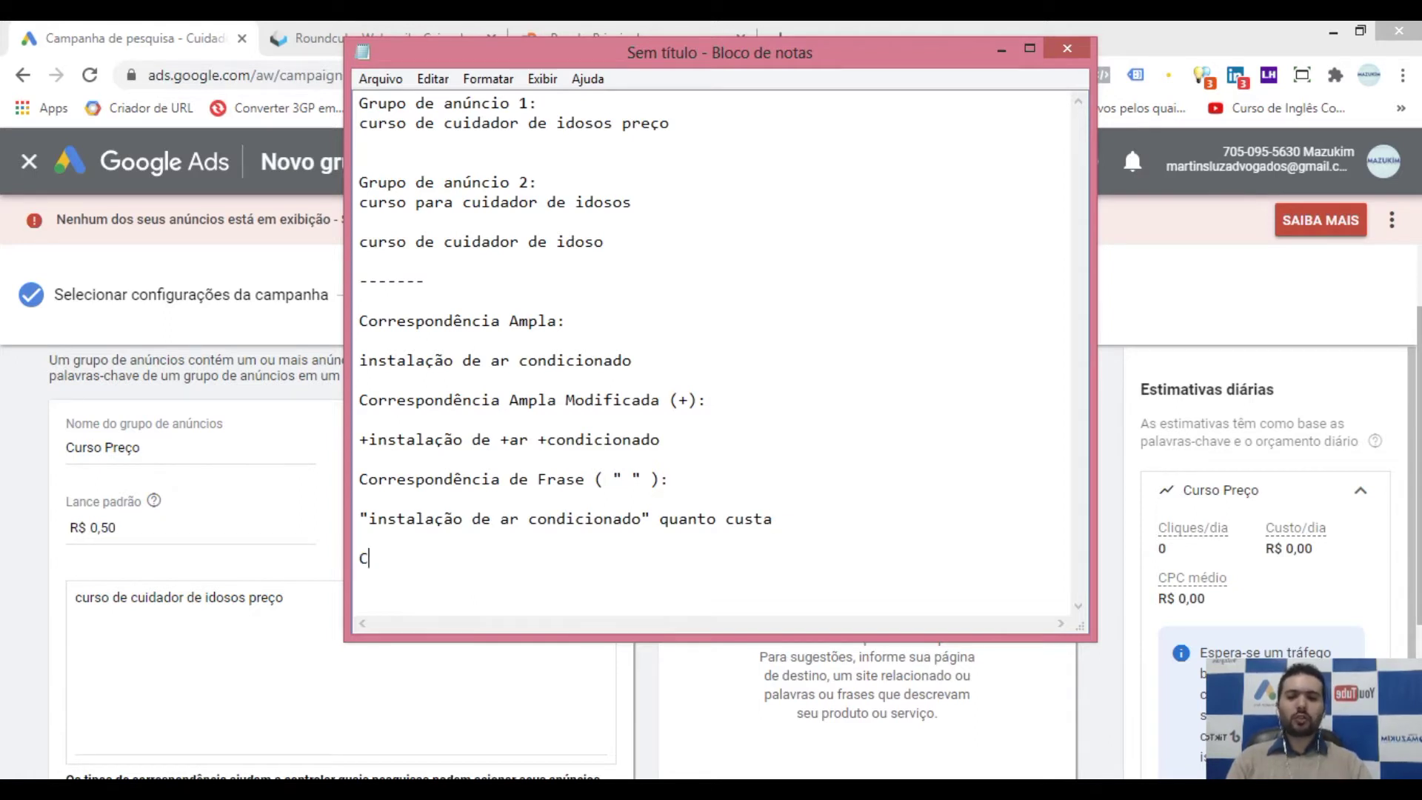
text(orrespondência d)
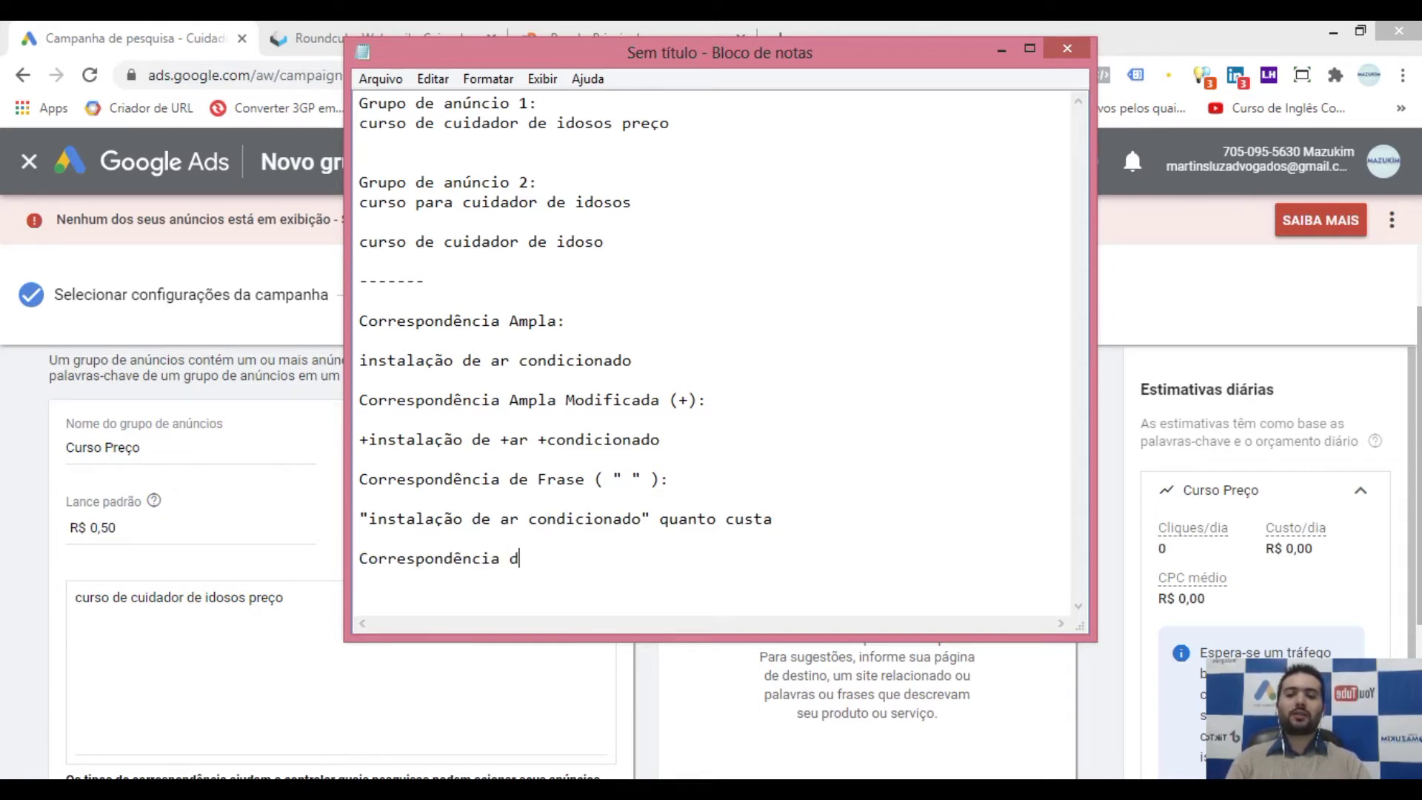
key(BackSpace)
text(E)
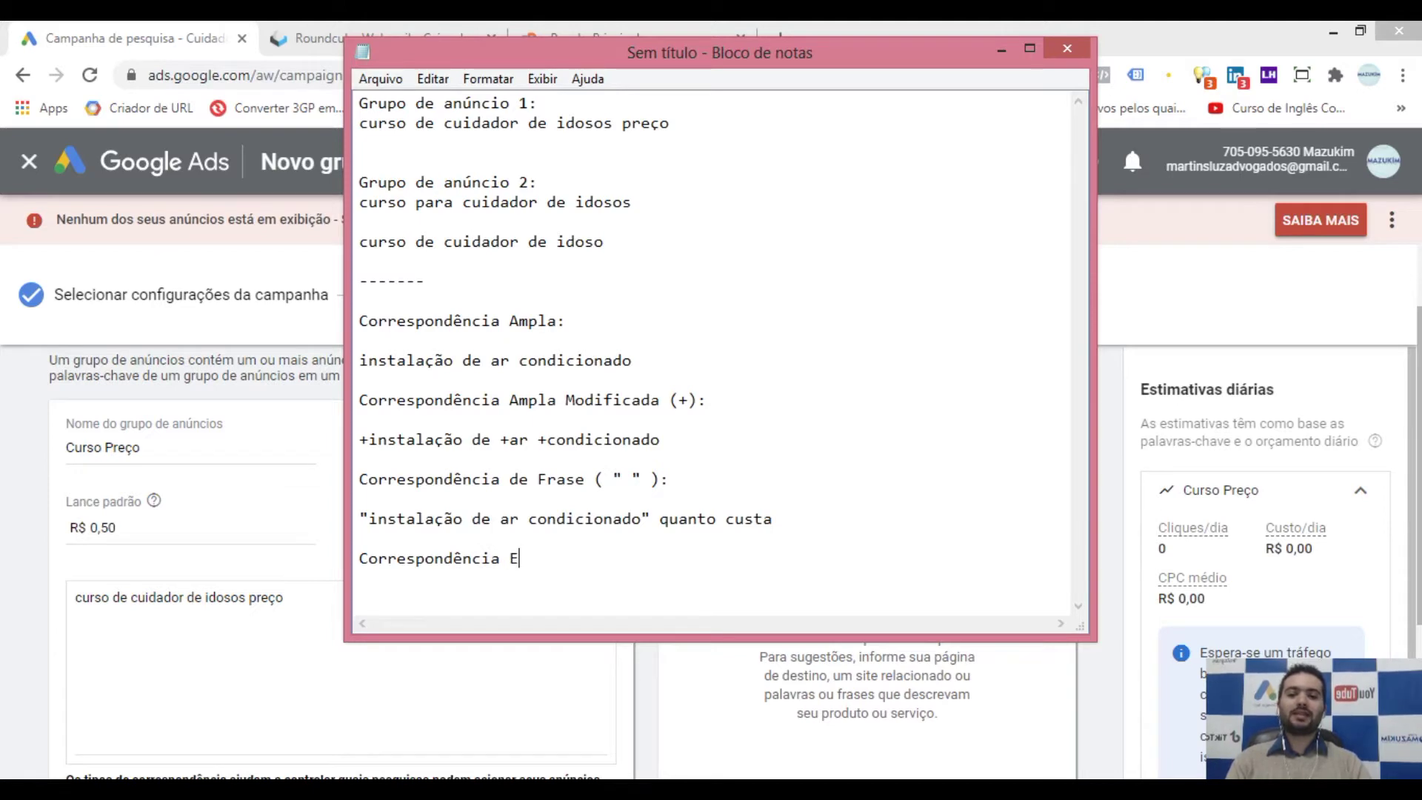
text(xata ( )
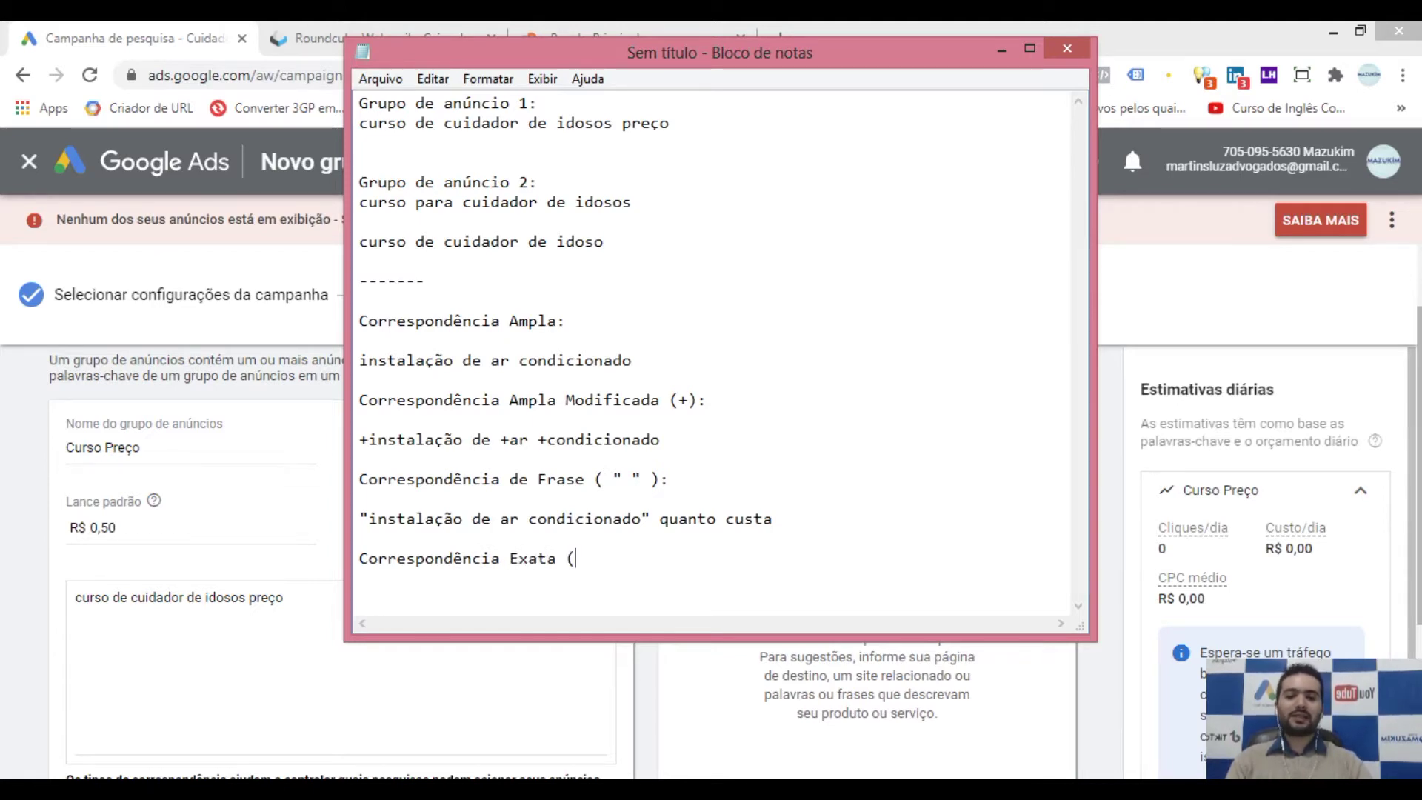
text([)
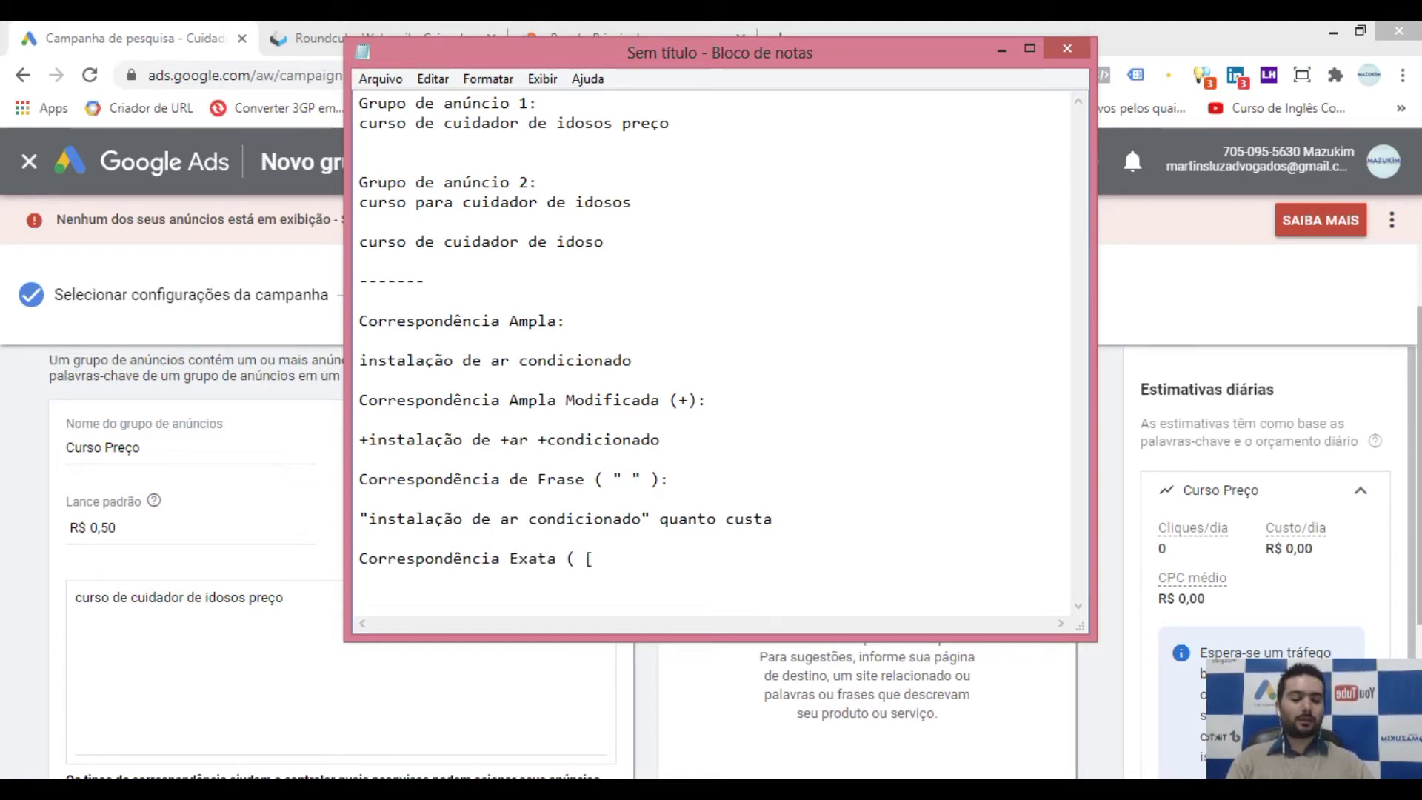
text( ] ))
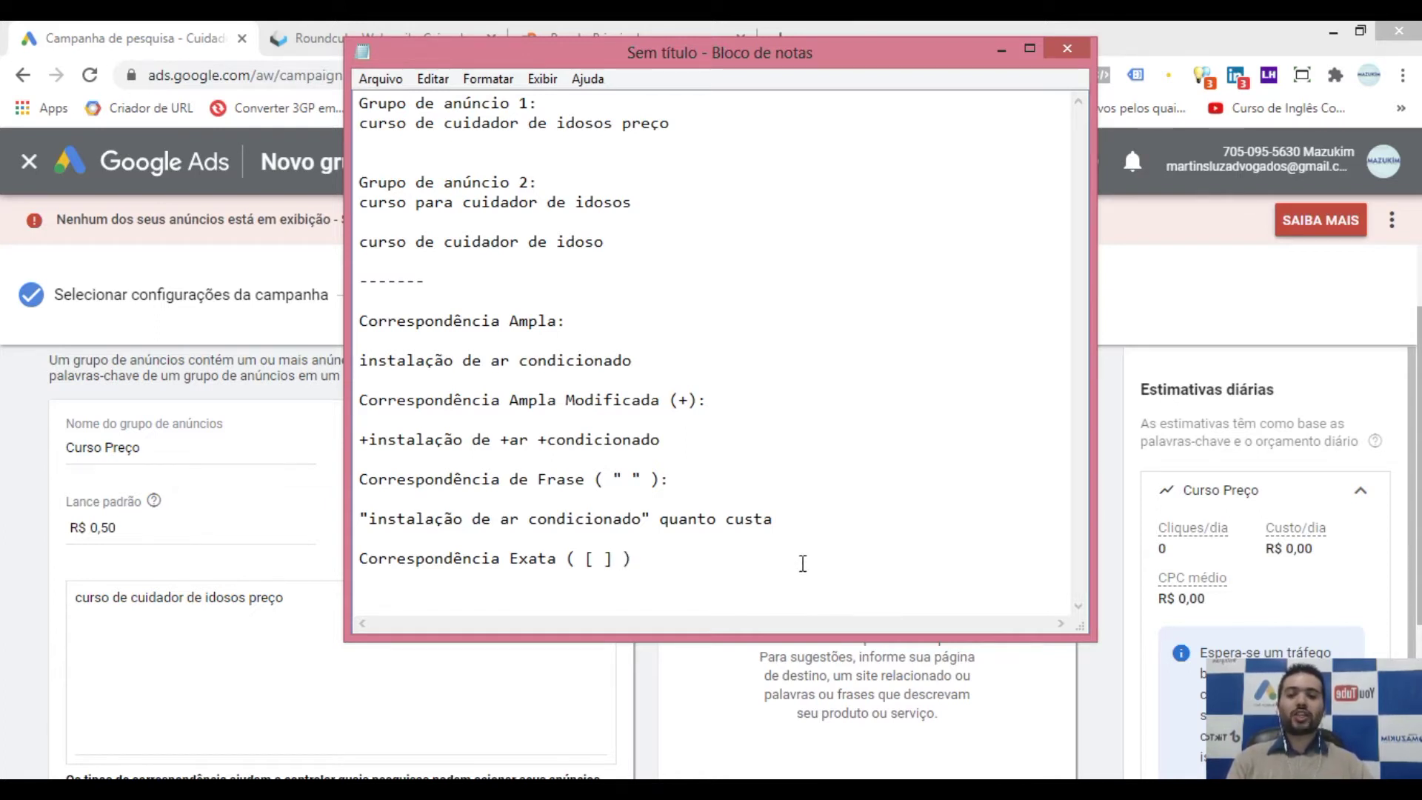
drag(617, 561, 585, 561)
click(638, 559)
- Copy the broad match example "instalação de ar condicionado" to below the "Correspondência Exata ( [ ] )" heading
drag(634, 362, 360, 361)
key(ctrl+c)
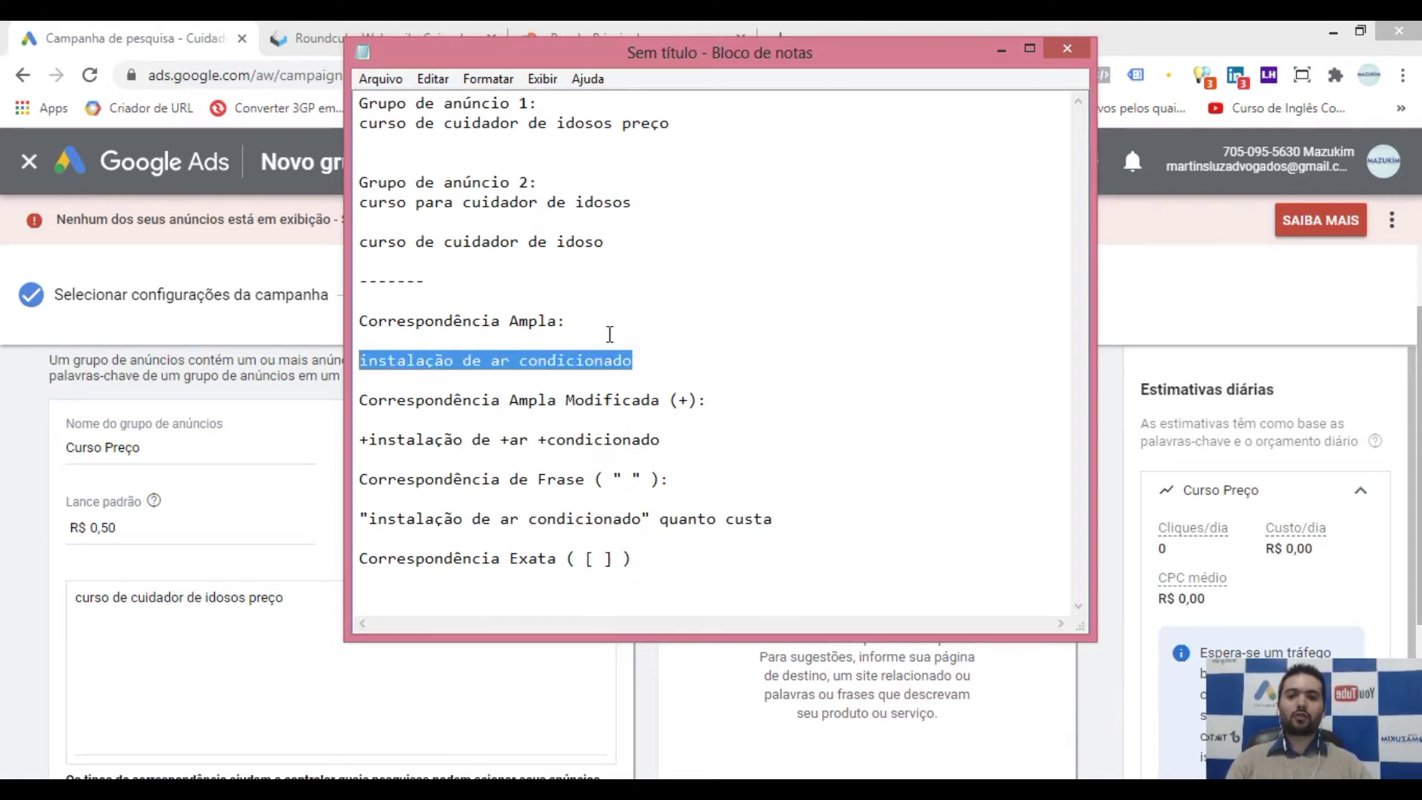
drag(581, 63, 572, 51)
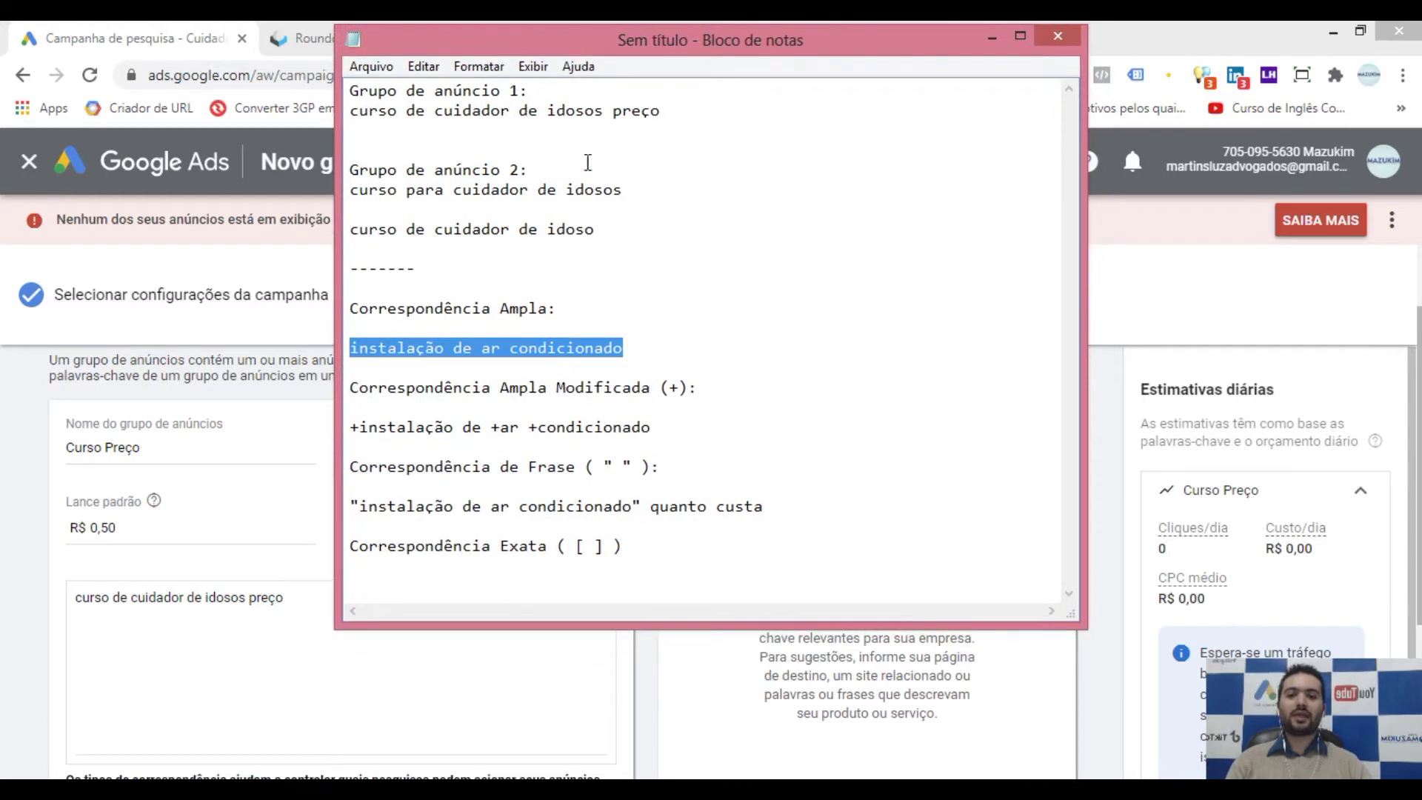
click(642, 546)
key(Return)
key(ctrl+v)
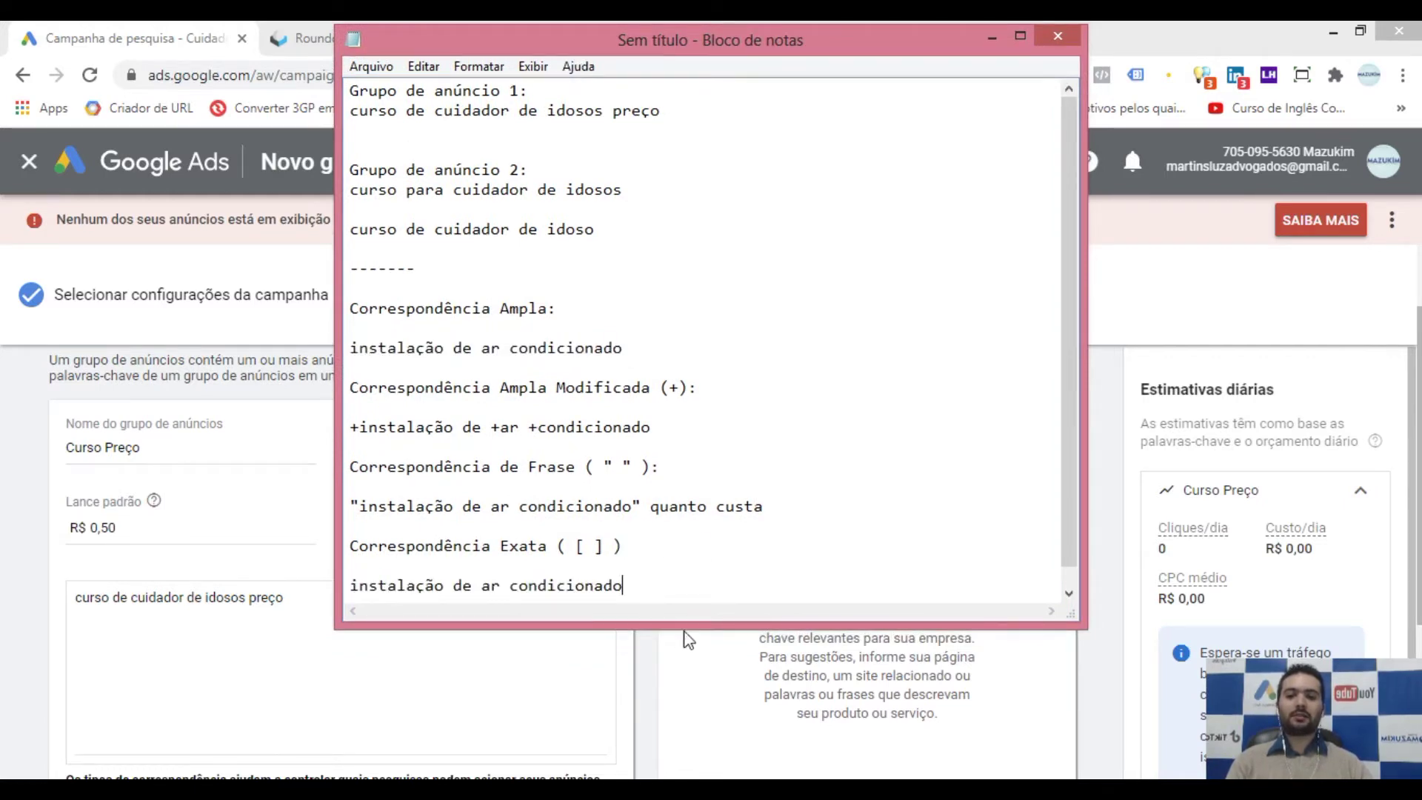
- Enlarge the Notepad window and enclose the exact match example "instalação de ar condicionado" in square brackets
drag(685, 627, 685, 661)
click(349, 588)
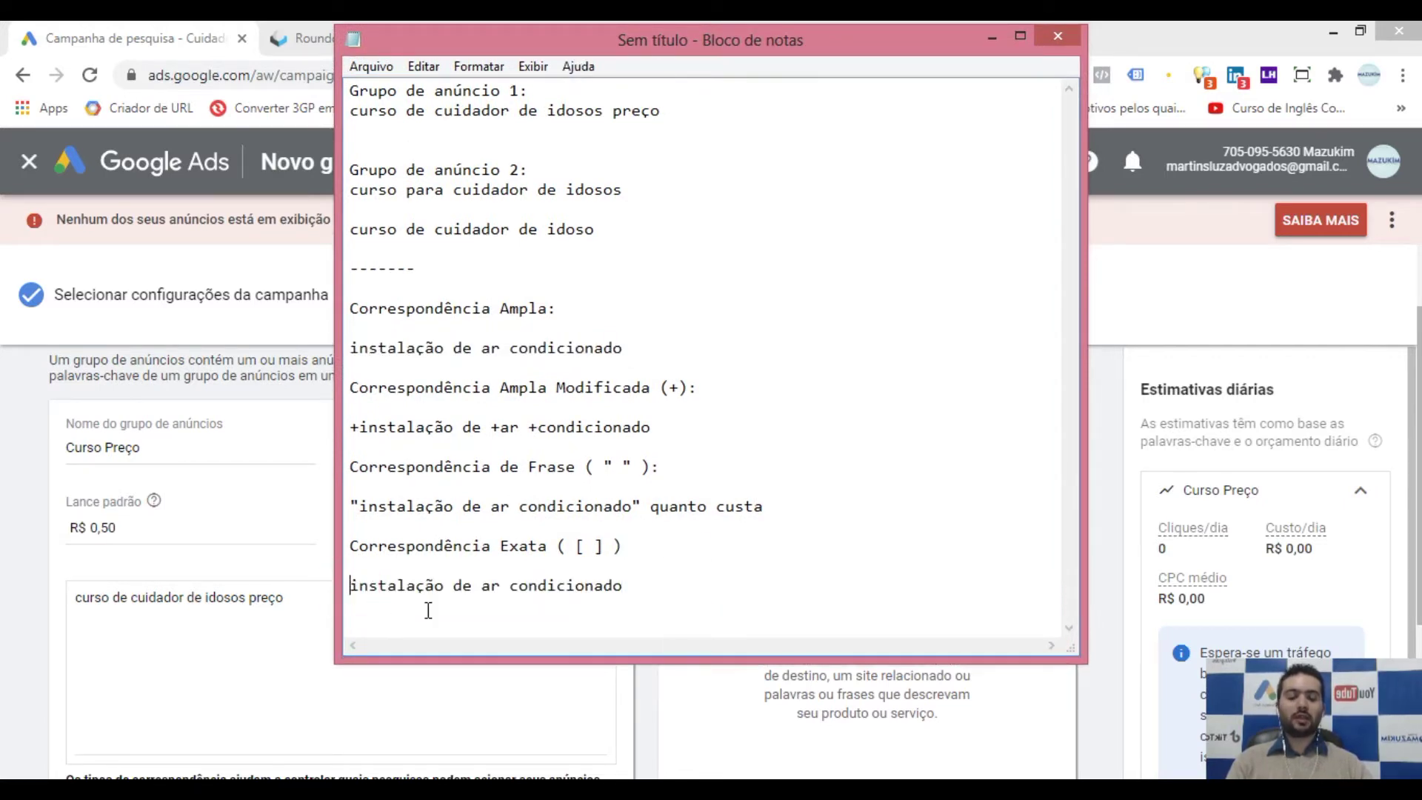
text([)
click(656, 585)
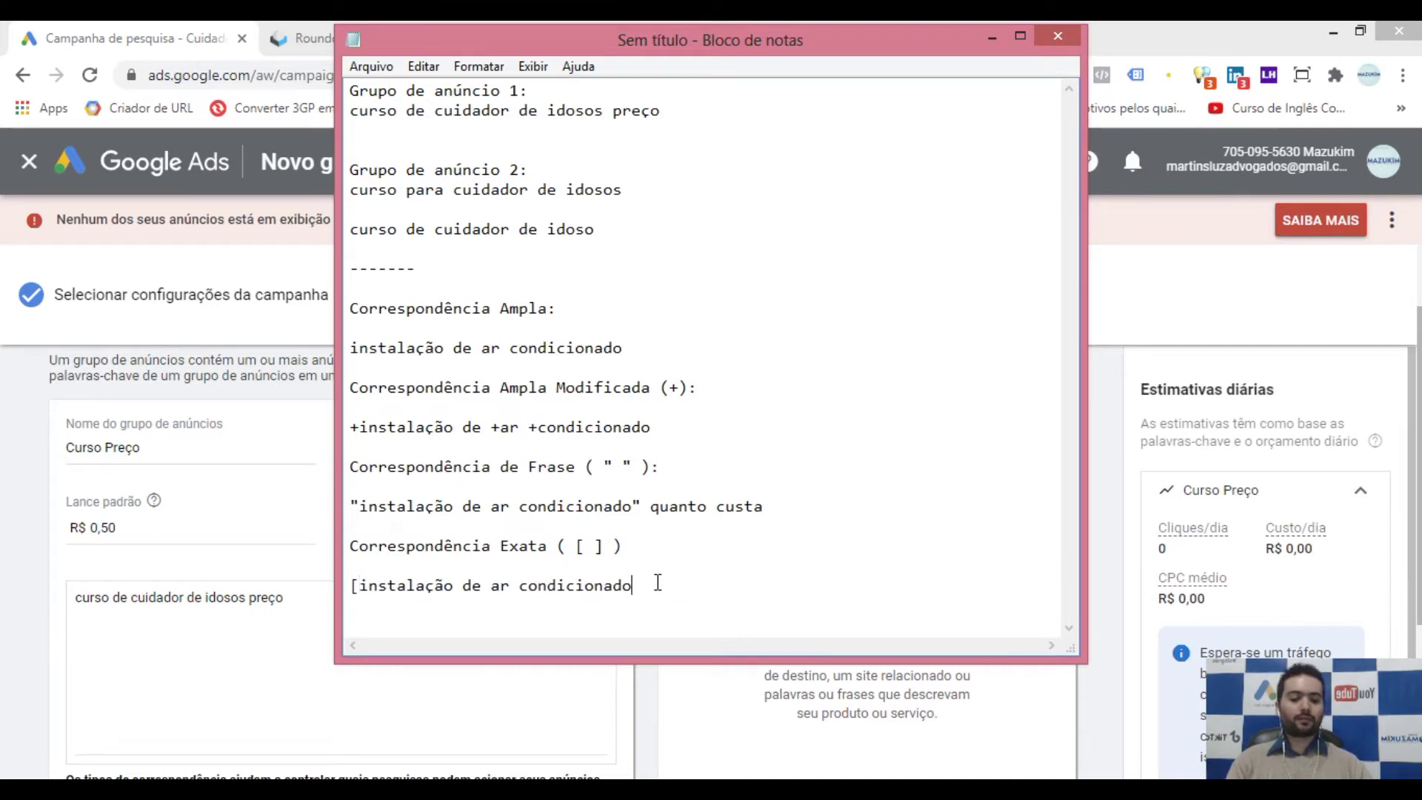
text(])
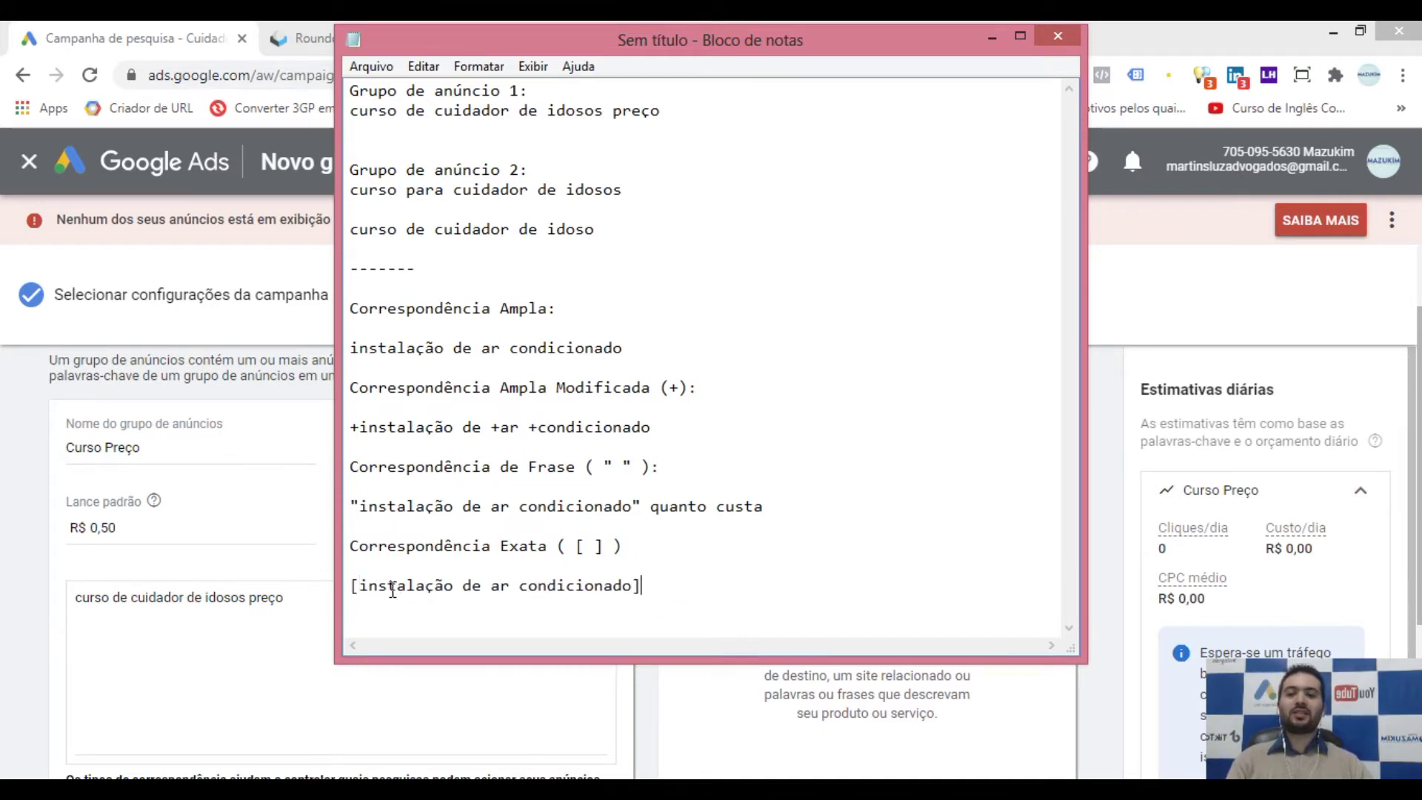
click(656, 587)
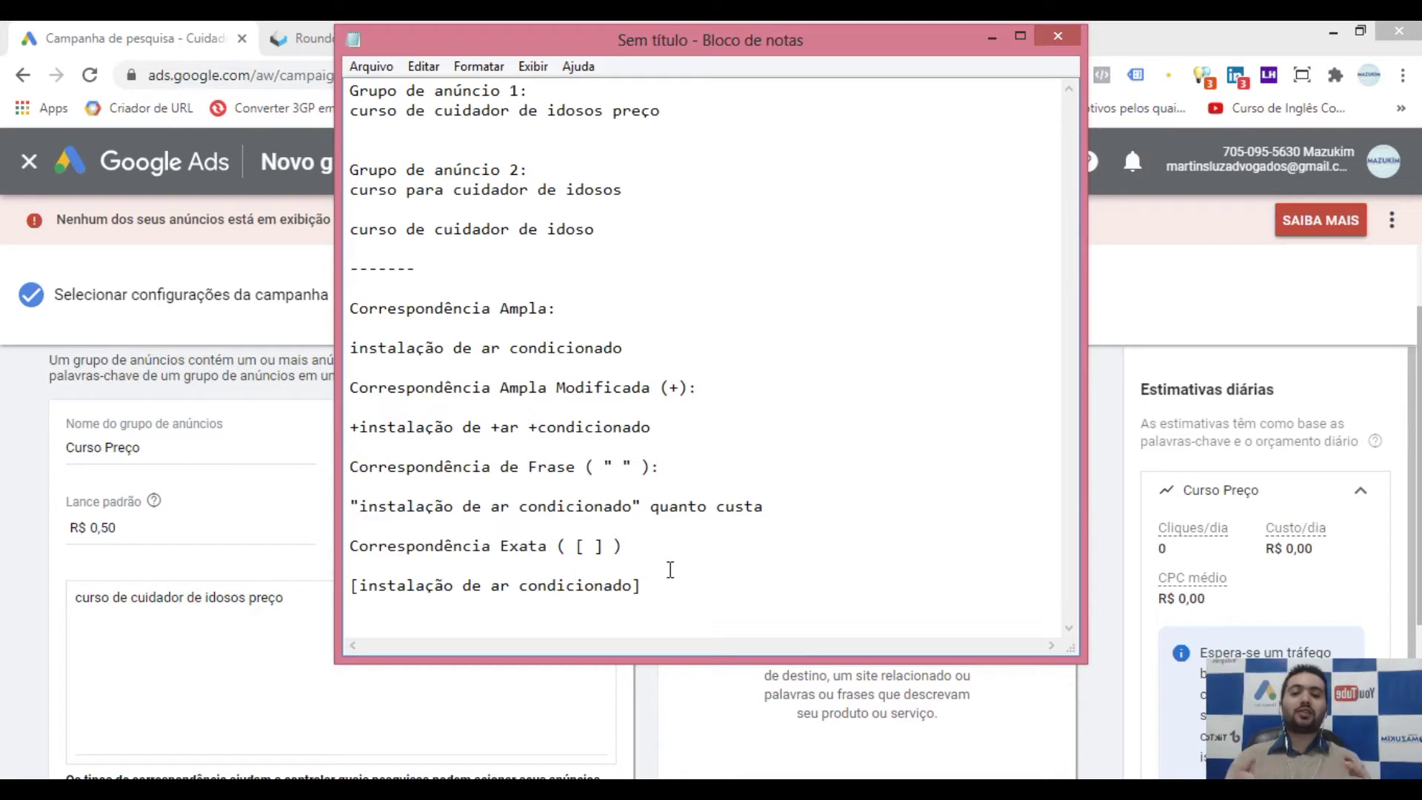
- Examine the square brackets around the exact match example and compare them with the broad match heading and its unmarked example
drag(650, 585, 636, 587)
drag(361, 585, 349, 586)
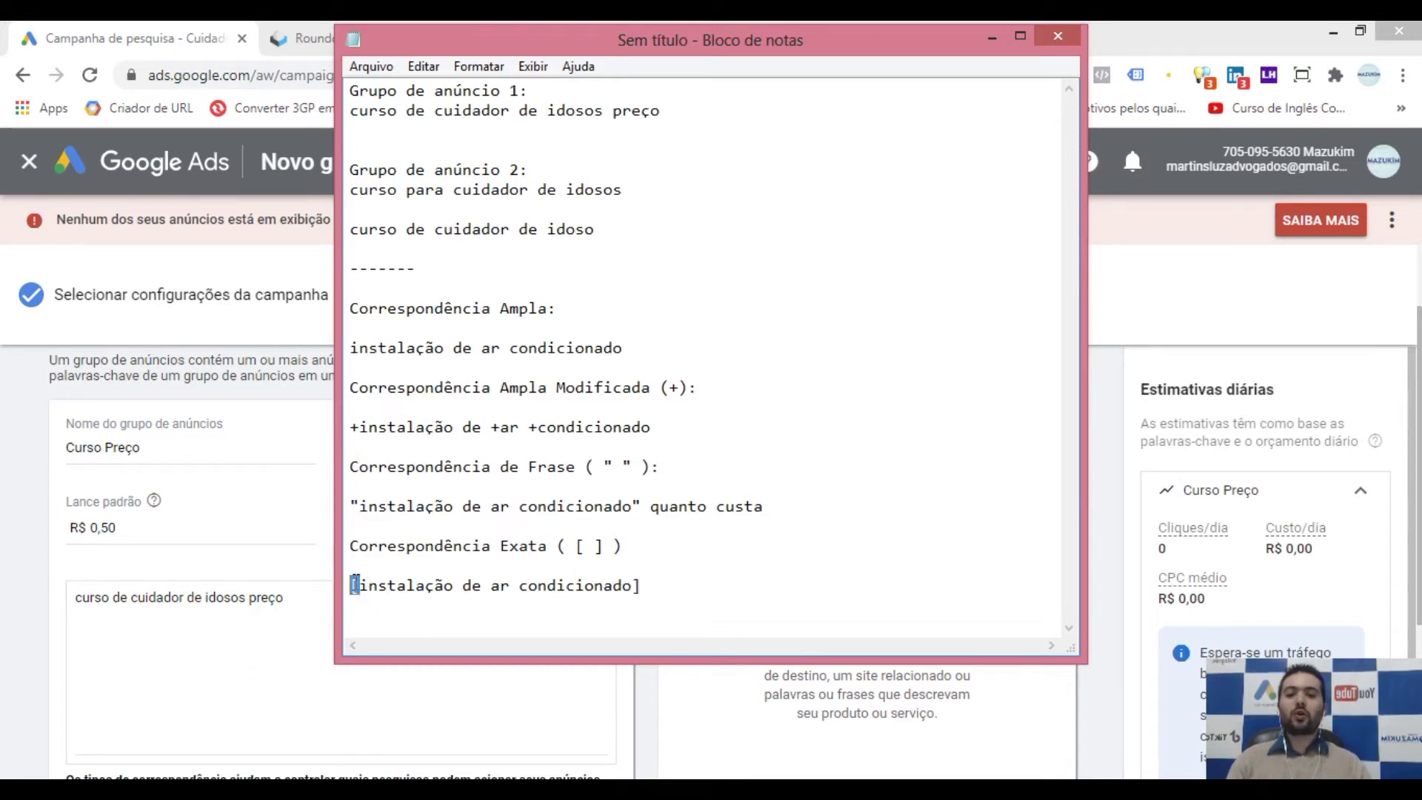
click(642, 582)
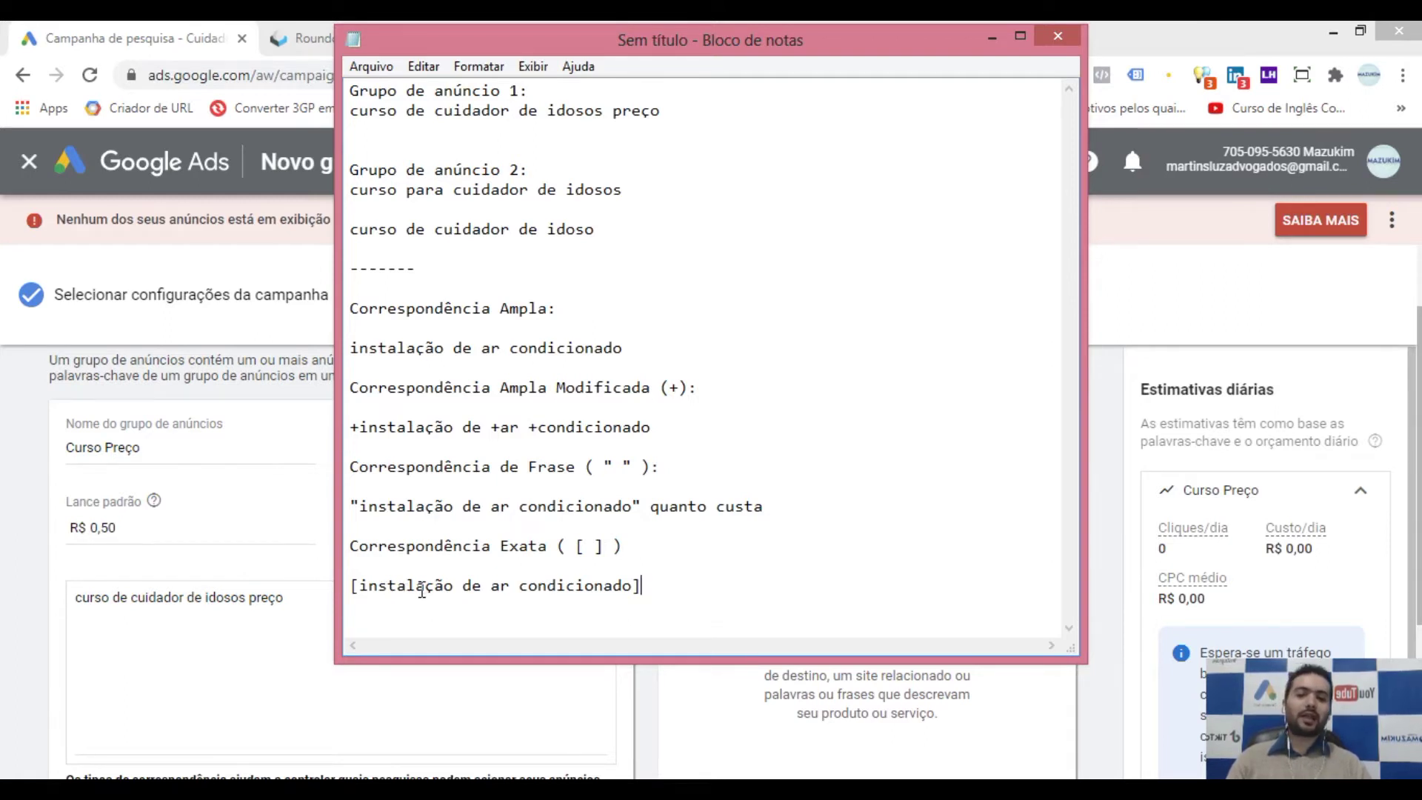
click(679, 582)
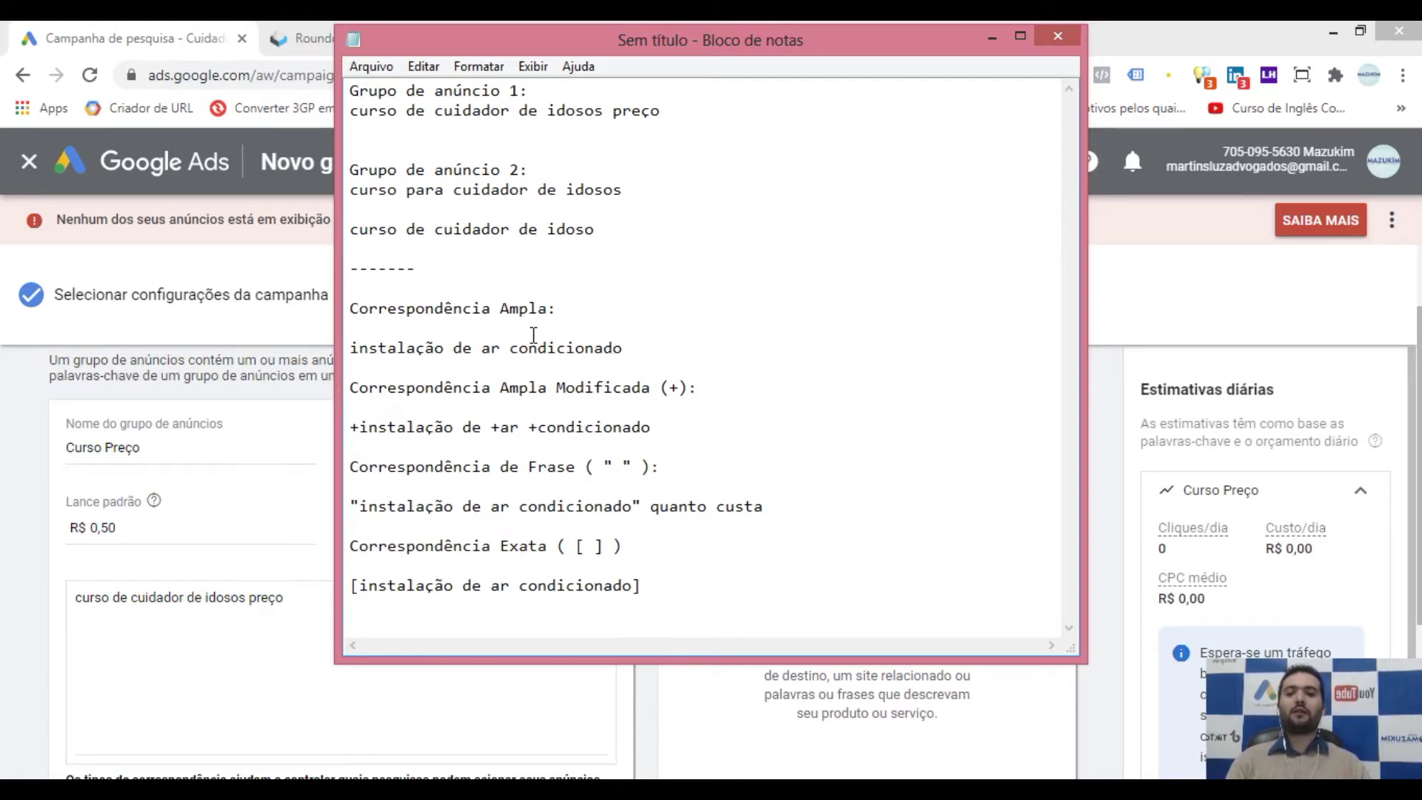
drag(569, 311, 353, 312)
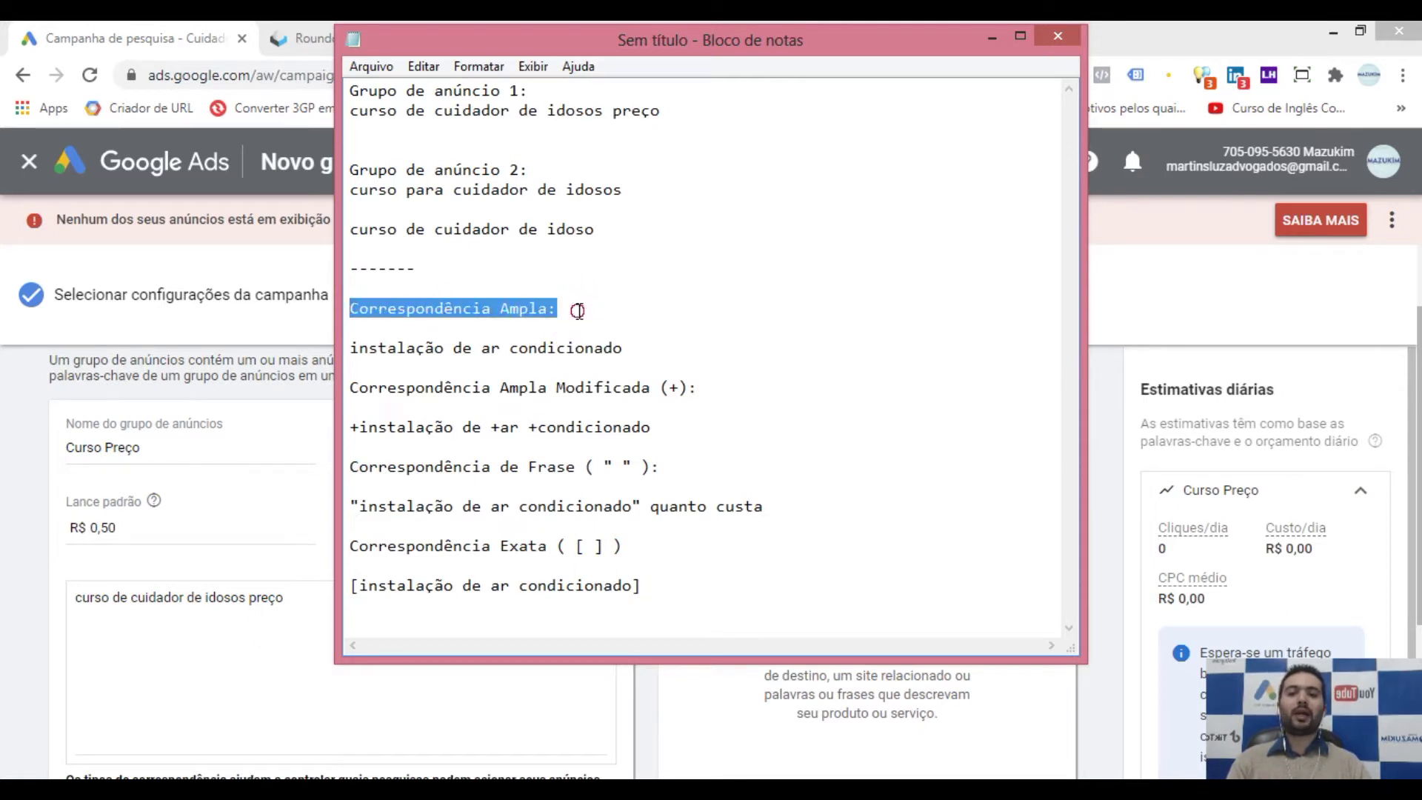
click(575, 310)
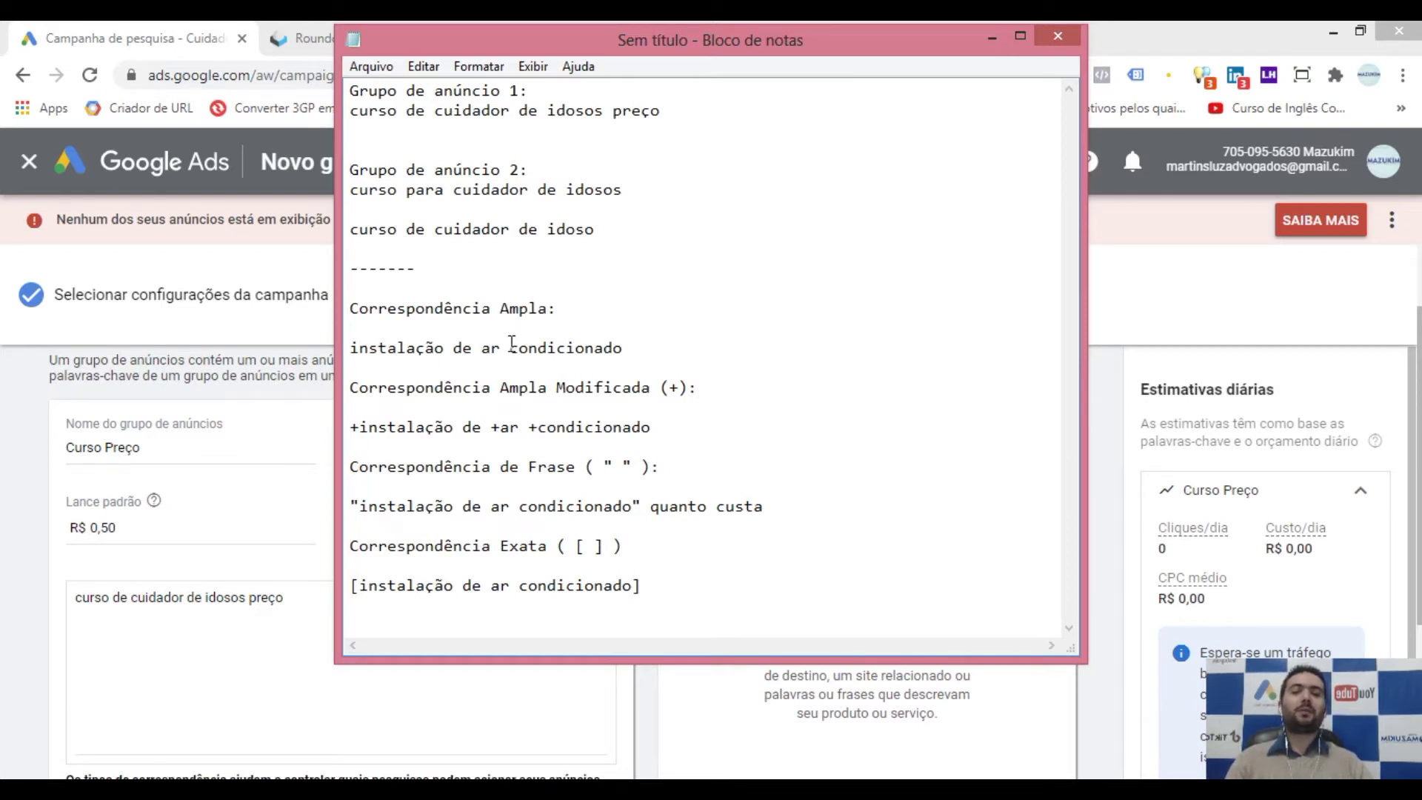
drag(631, 346, 350, 348)
click(605, 348)
click(528, 385)
click(598, 384)
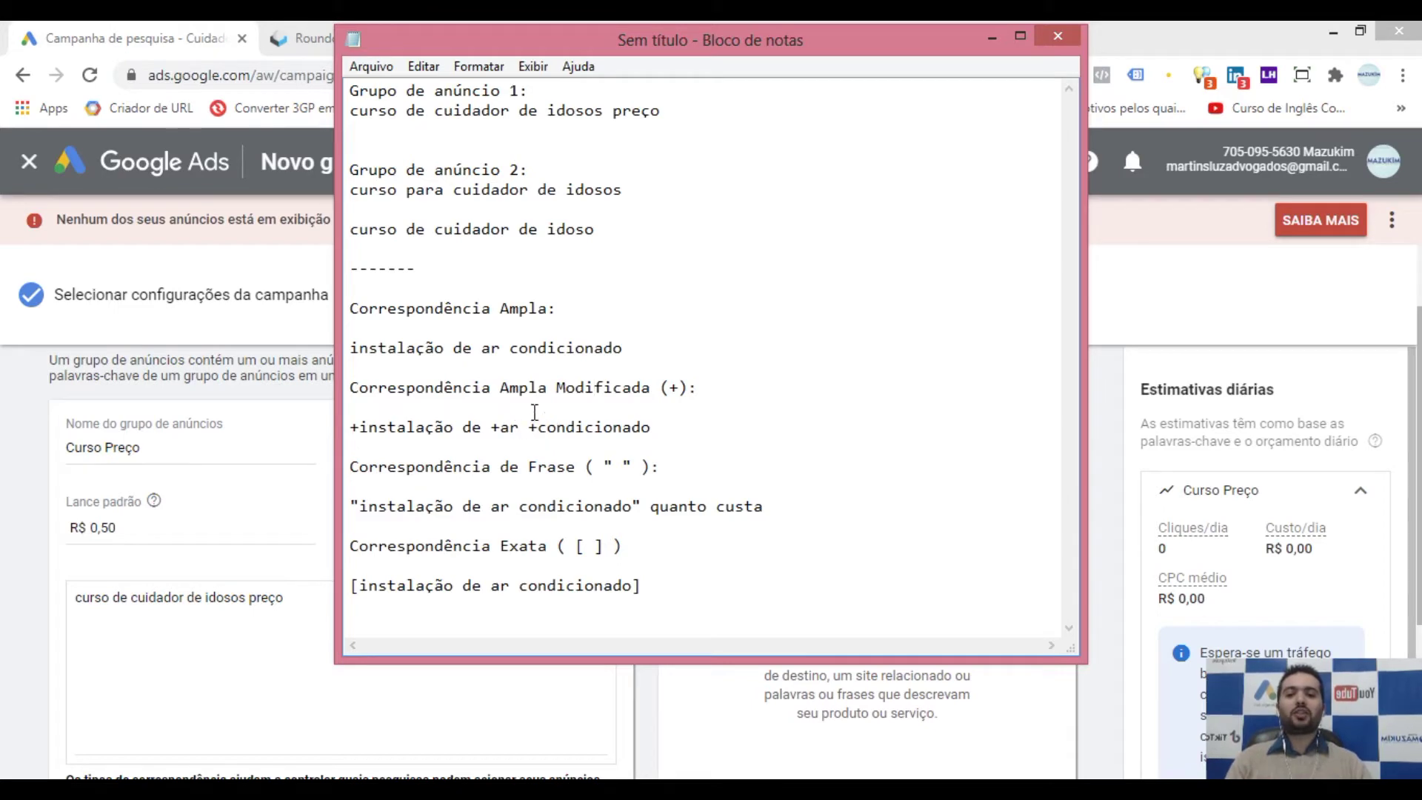
- Examine the plus-marked words "+instalação", "+ar" and "+condicionado" in the modified broad match example
drag(454, 427, 346, 429)
drag(518, 429, 496, 432)
drag(651, 428, 499, 431)
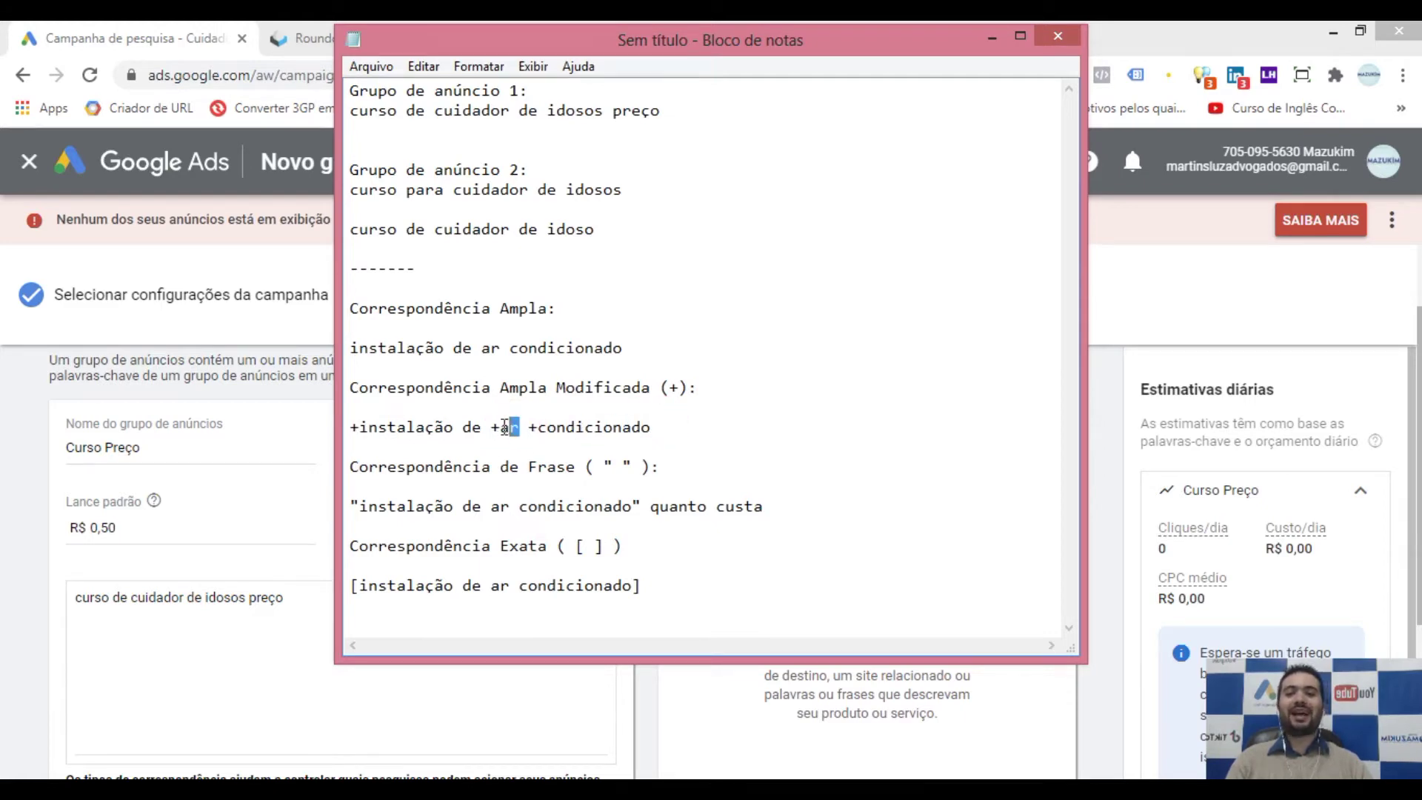
drag(655, 430, 528, 432)
click(665, 438)
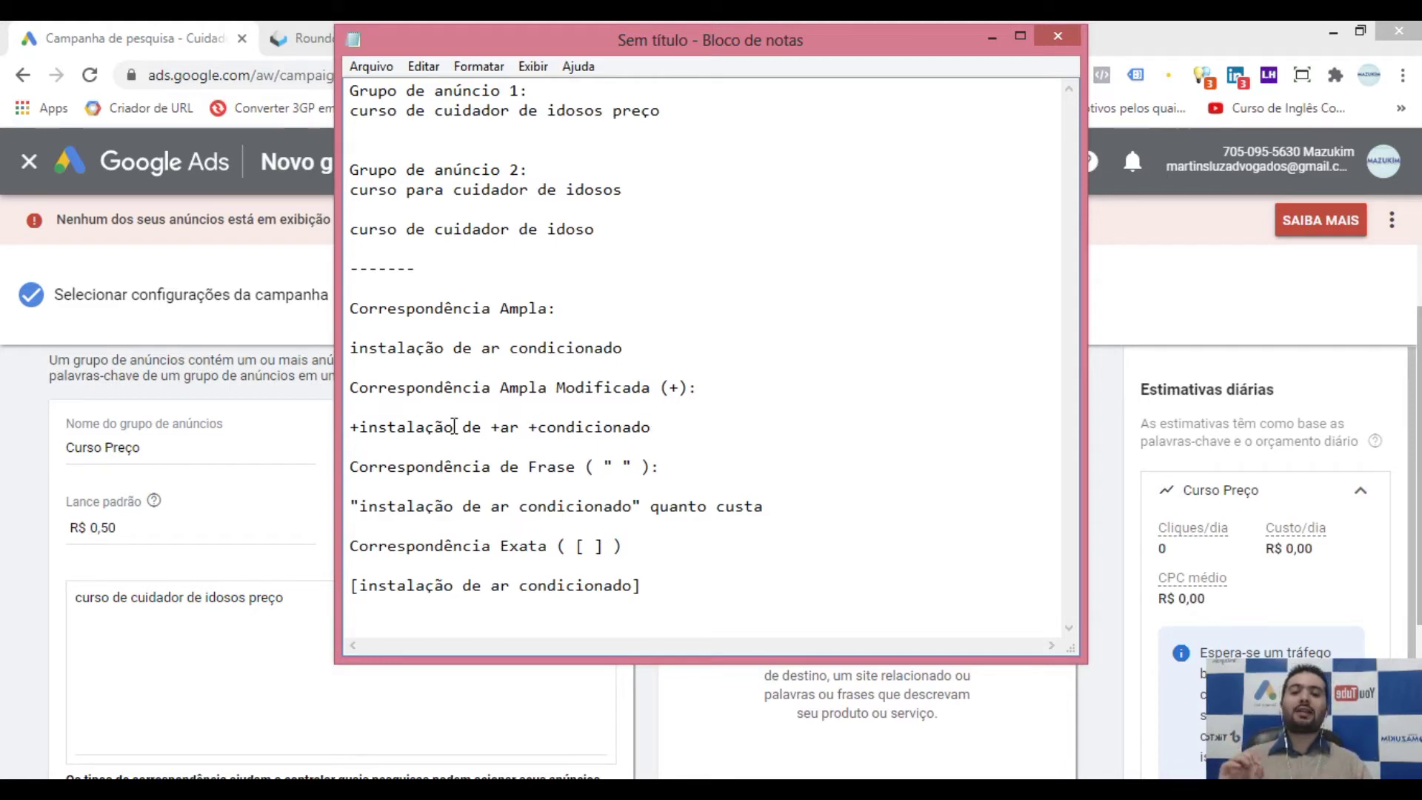
drag(454, 427, 350, 428)
drag(521, 427, 490, 427)
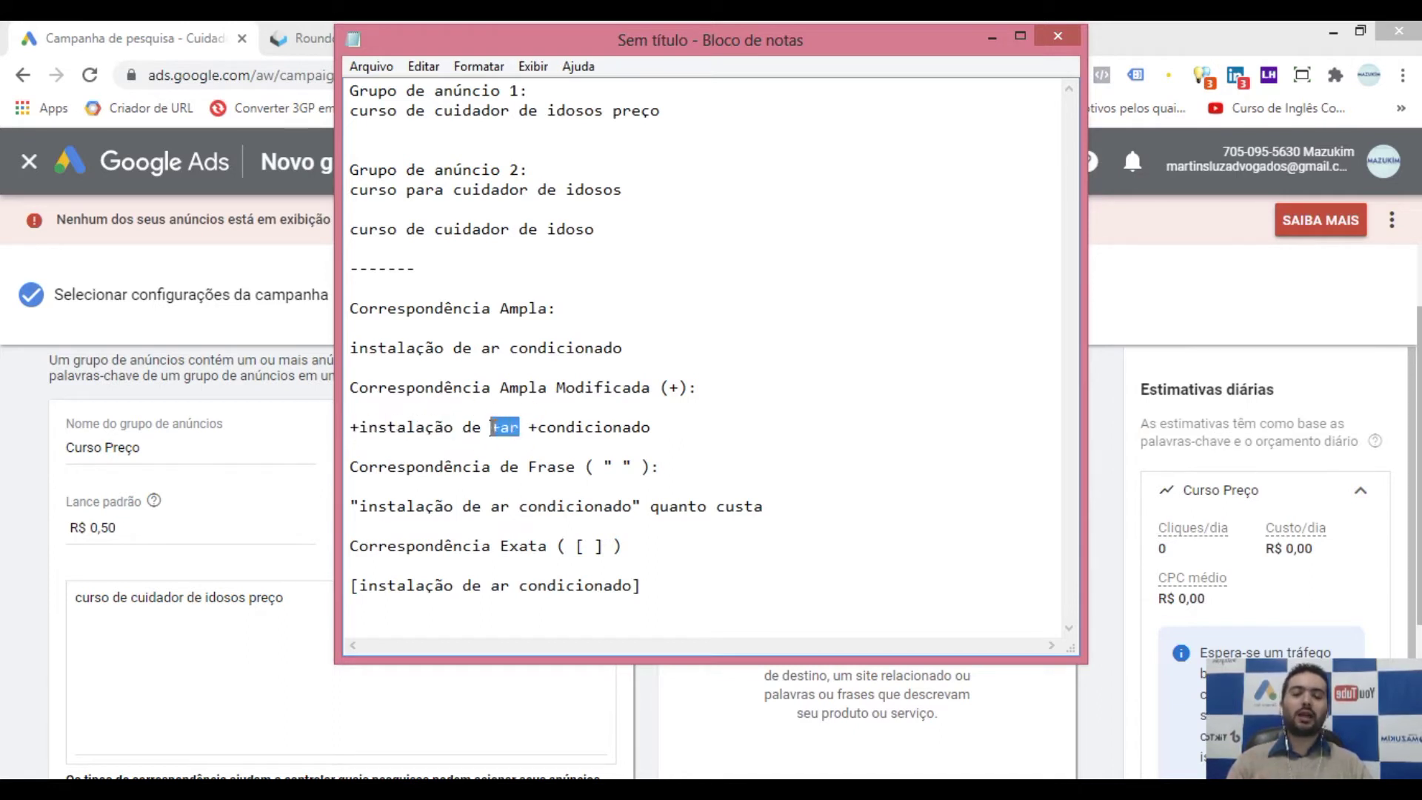
drag(651, 428, 528, 428)
click(674, 438)
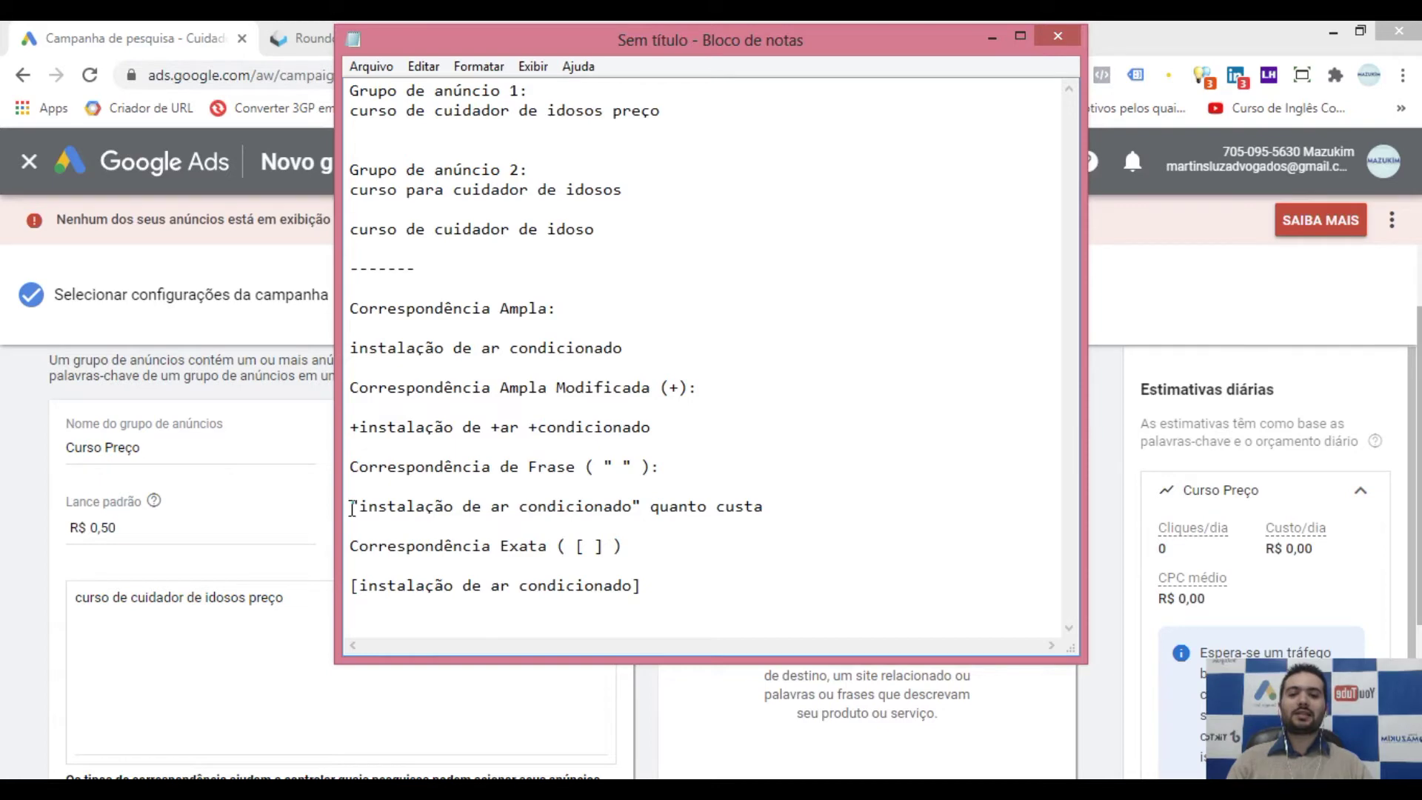
- Remove "quanto custa" from the end of the phrase match example line
drag(763, 506, 650, 508)
key(BackSpace)
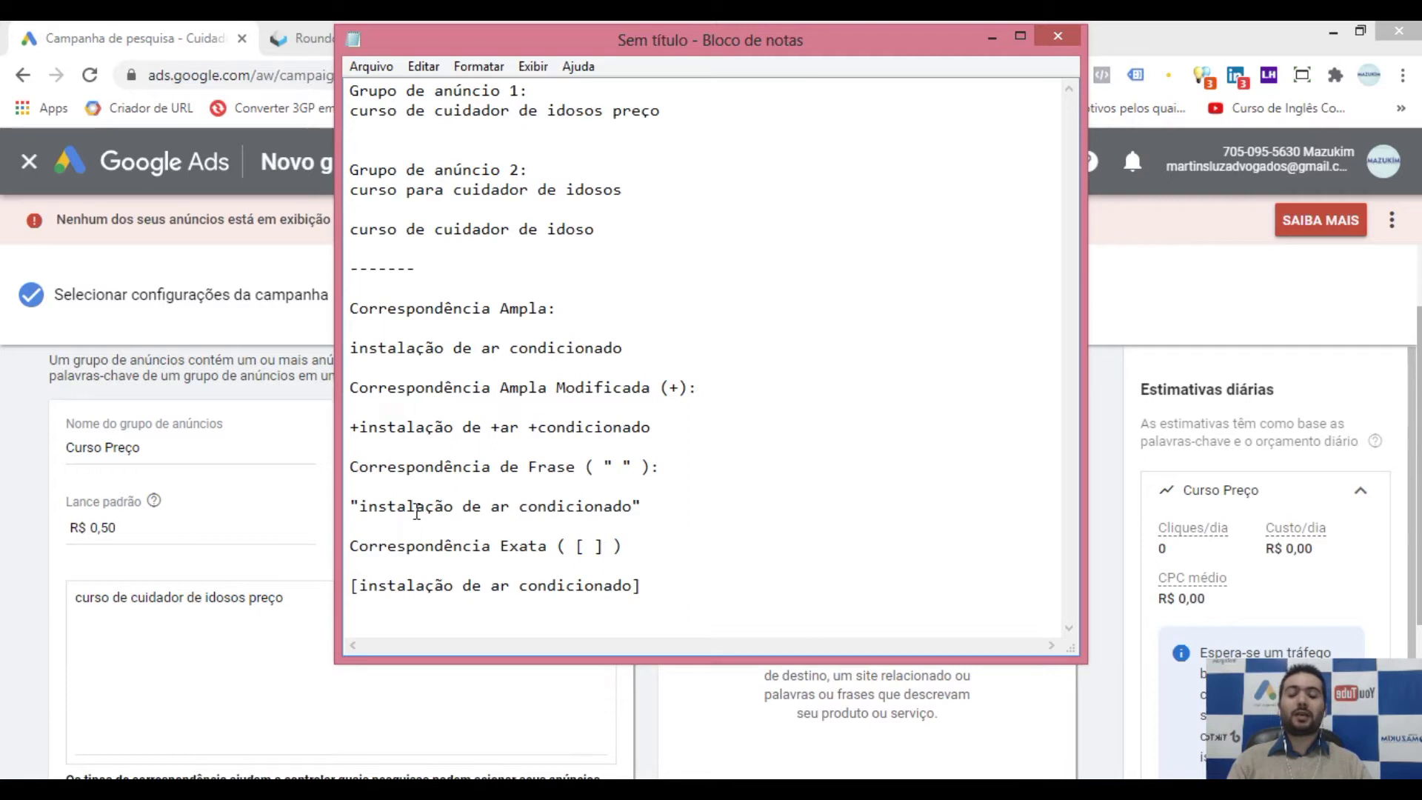
- Try replacing "de" with "parede" inside the quoted phrase match example and undo the change
click(483, 507)
key(BackSpace)
key(BackSpace)
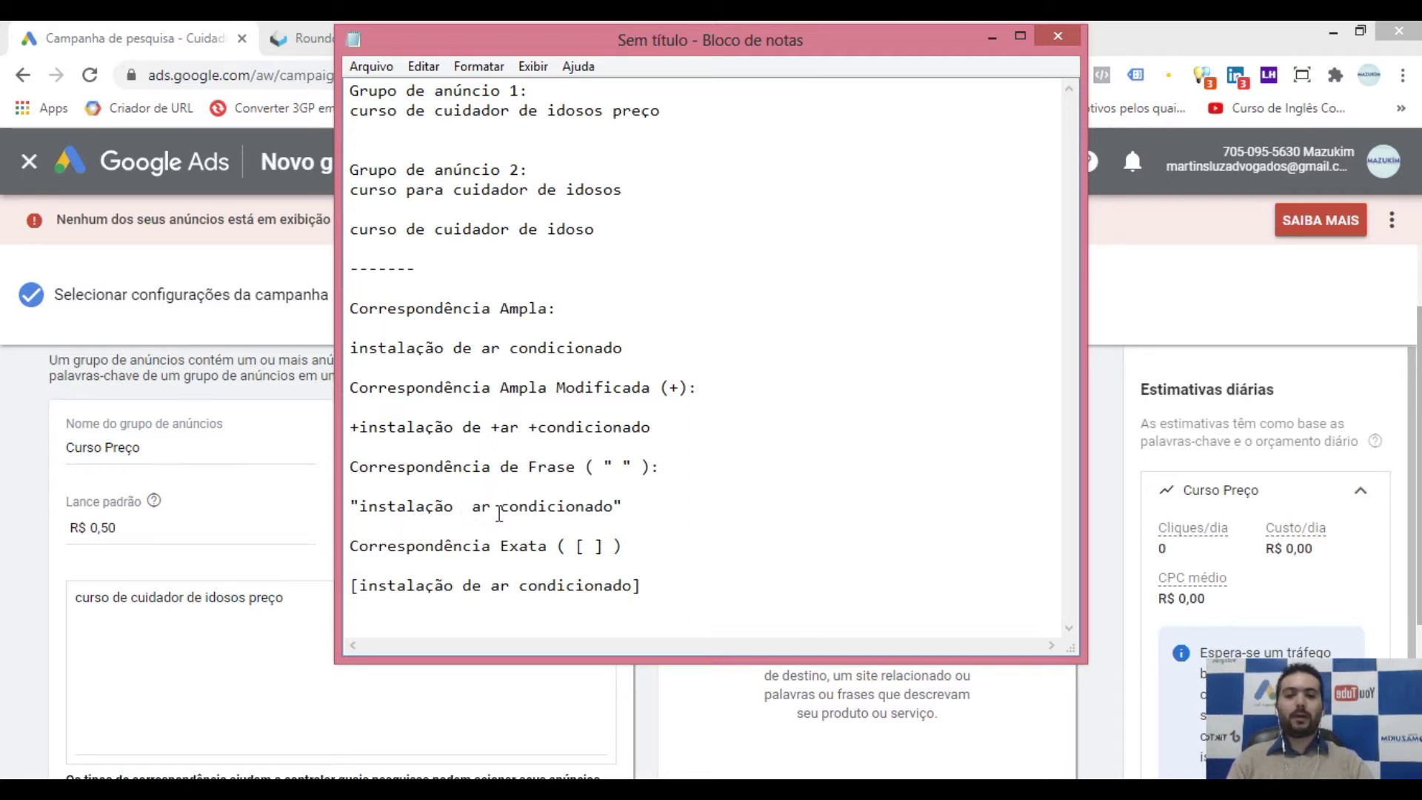
text(parede)
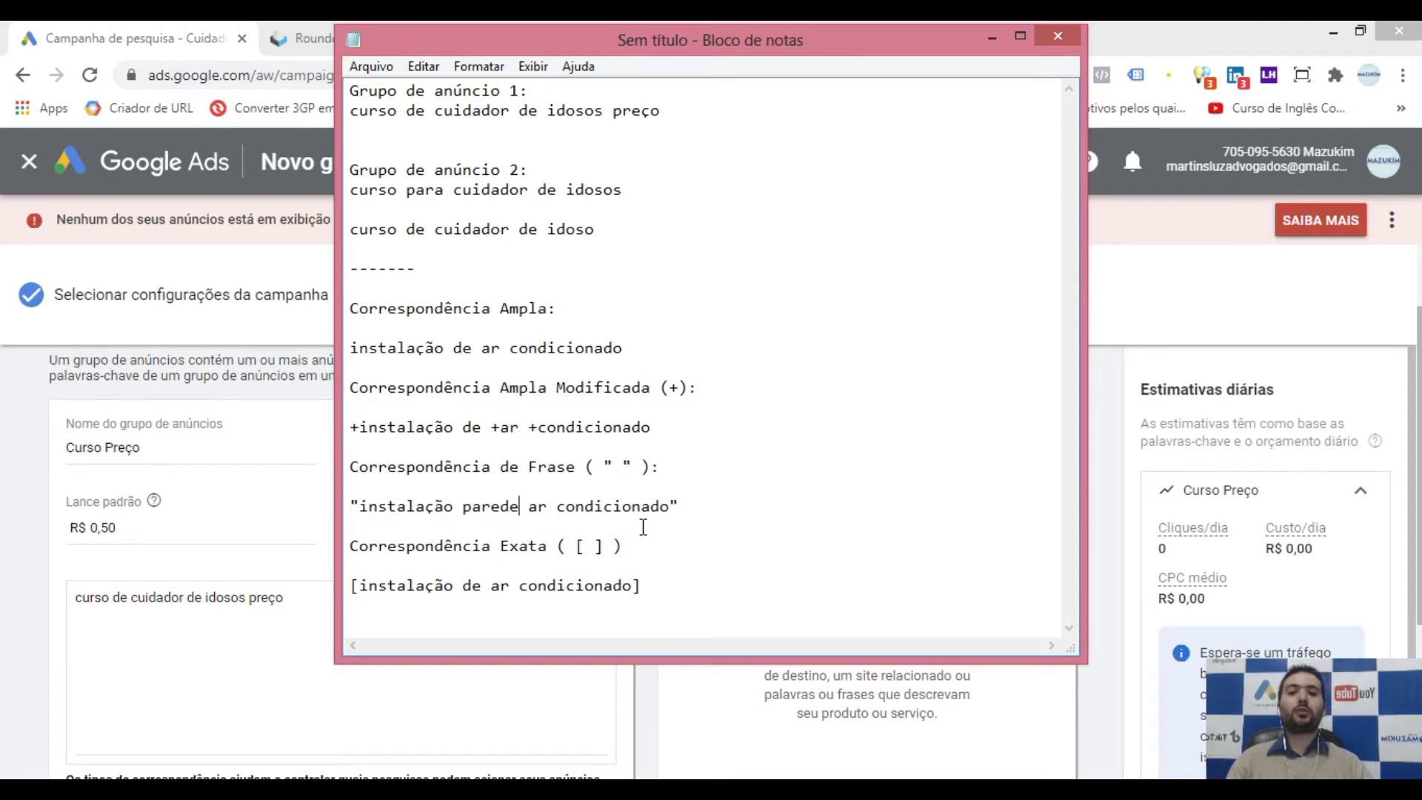
key(ctrl+z)
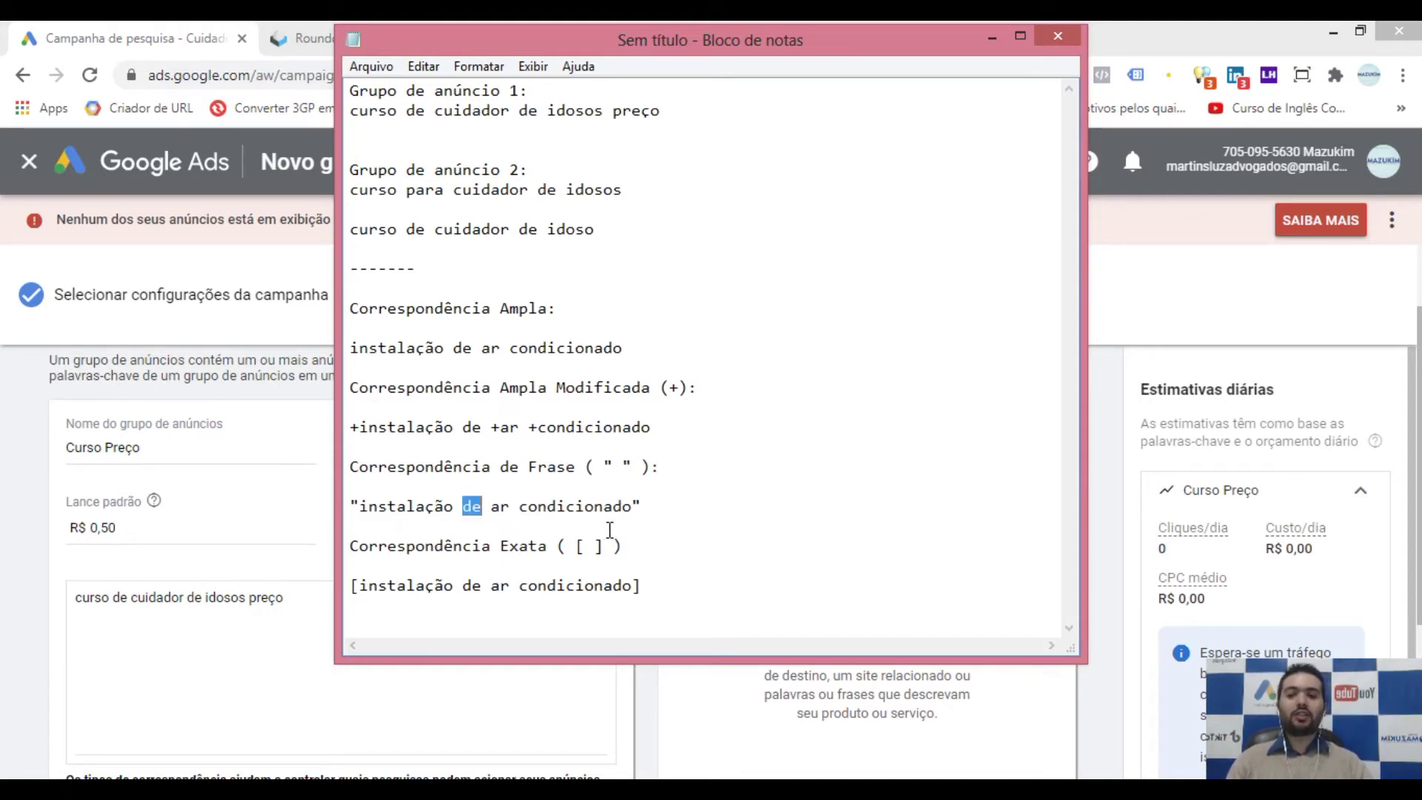
click(685, 515)
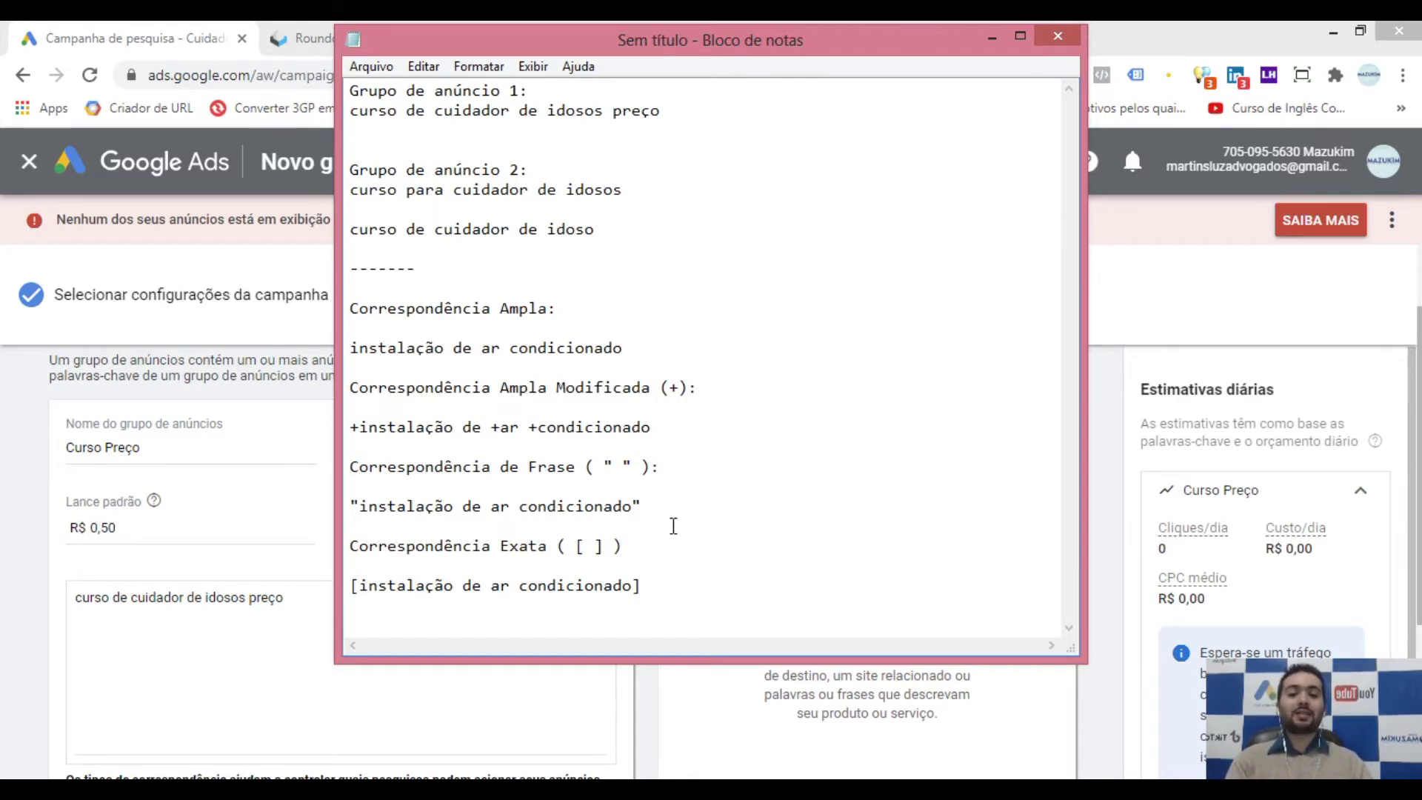
click(655, 508)
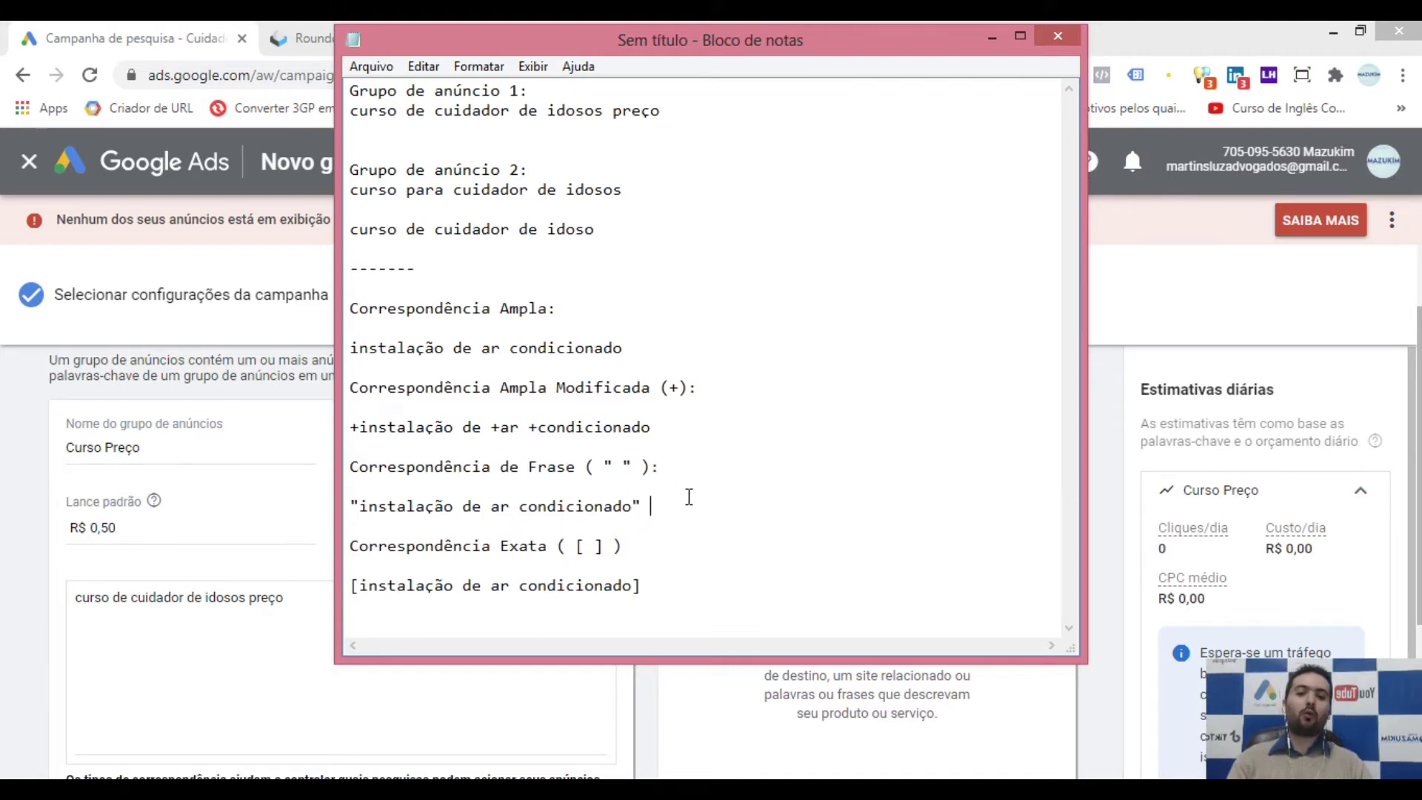
click(351, 506)
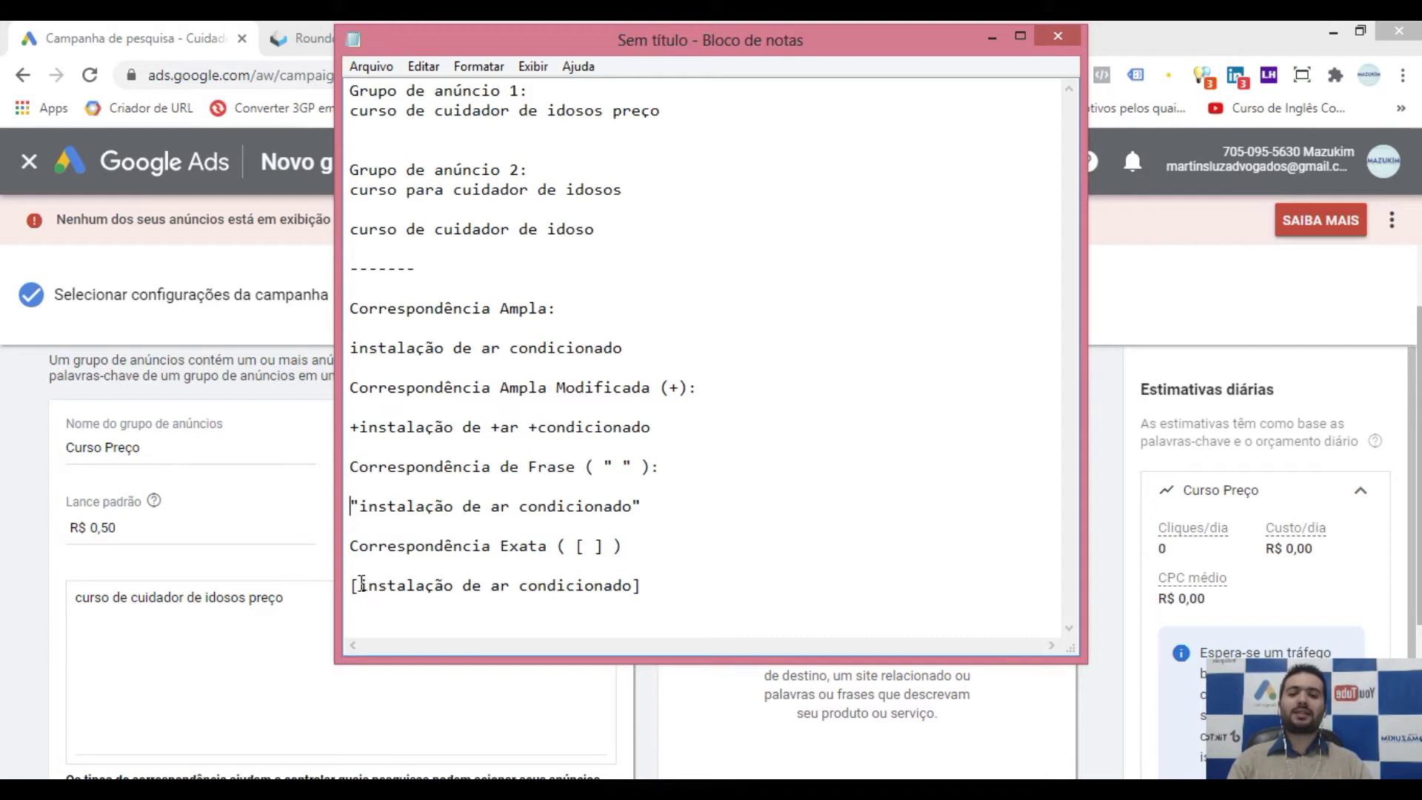
drag(351, 585, 651, 586)
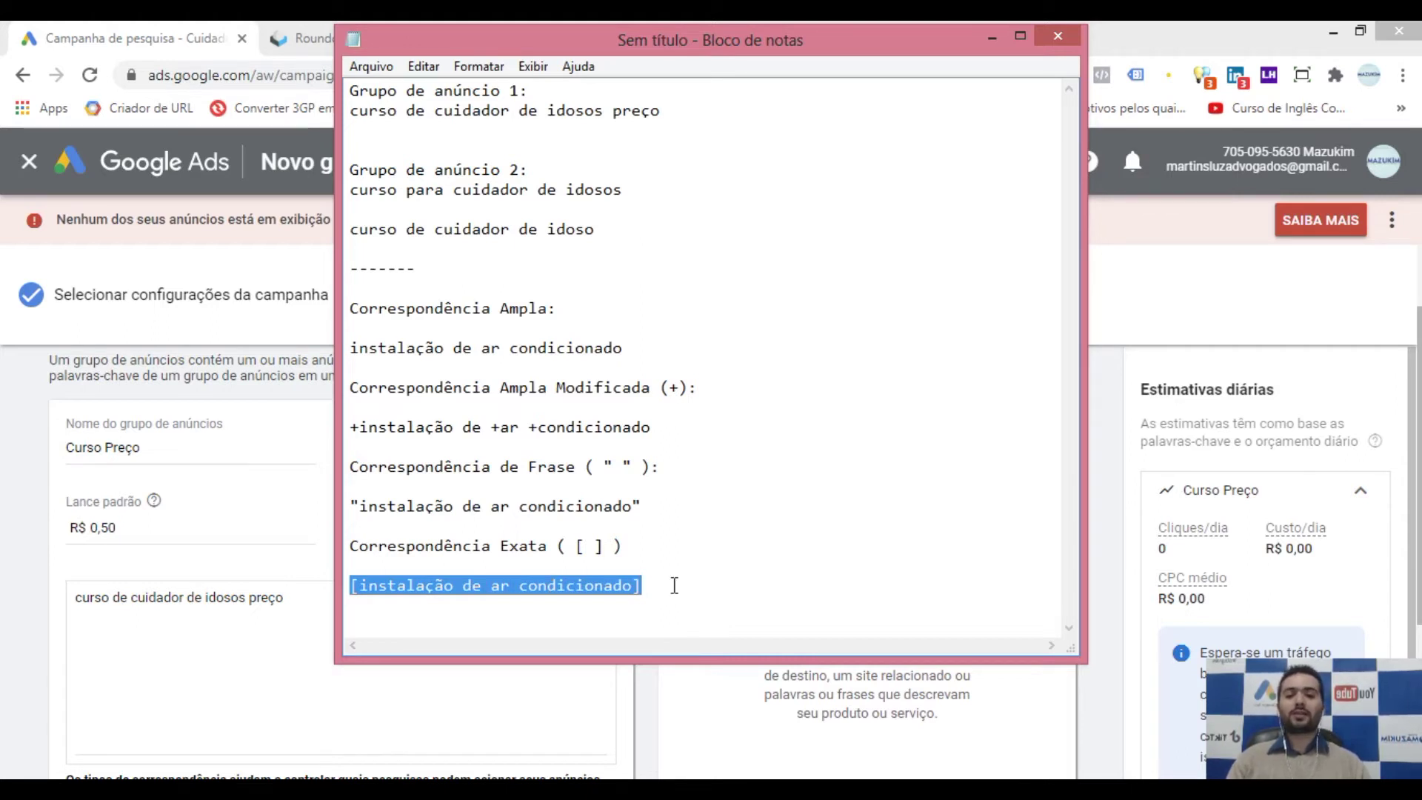
- Write the heading "Correspondência Negativa ( - )" below the exact match example, with a line starting with a hyphen beneath it
click(674, 585)
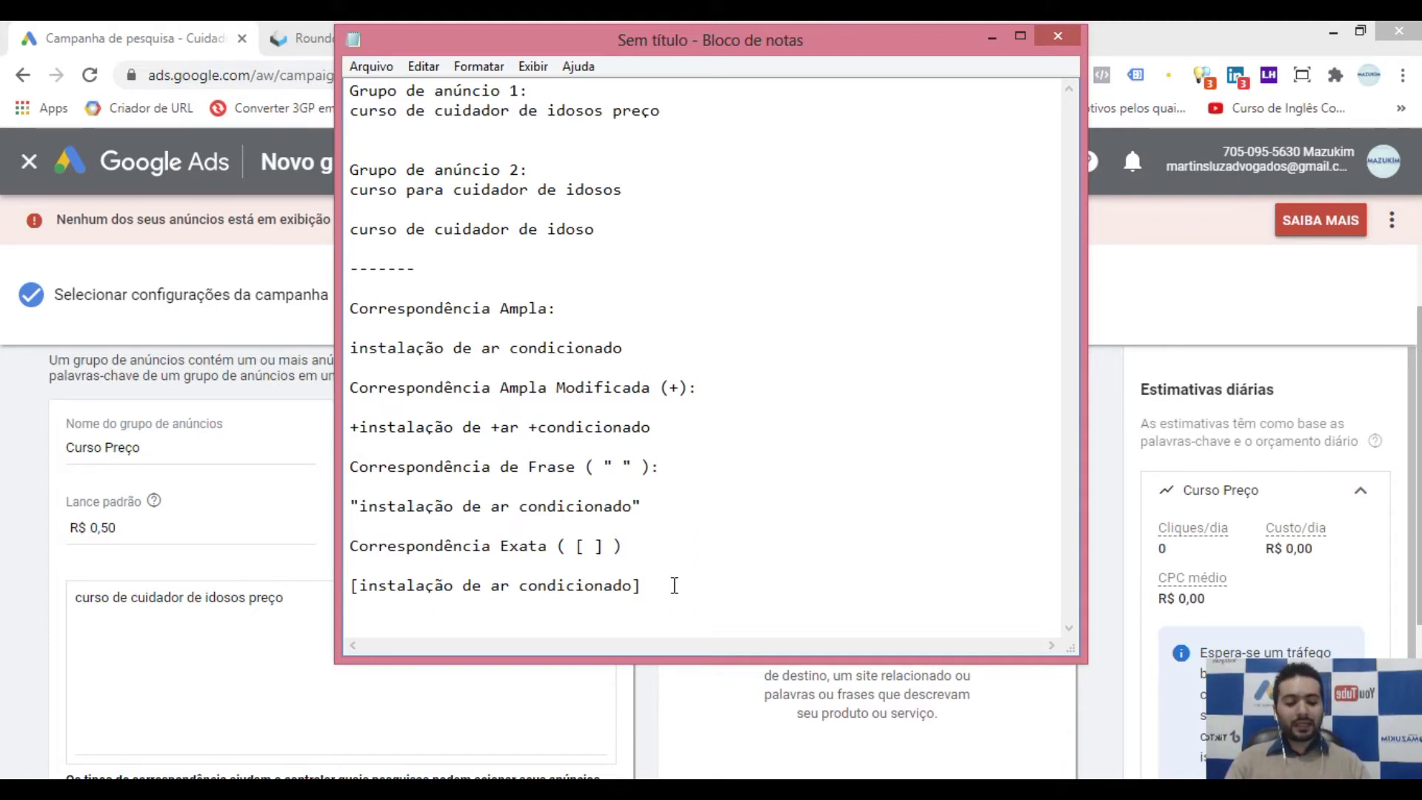
key(Return)
key(Return)
text(Corres)
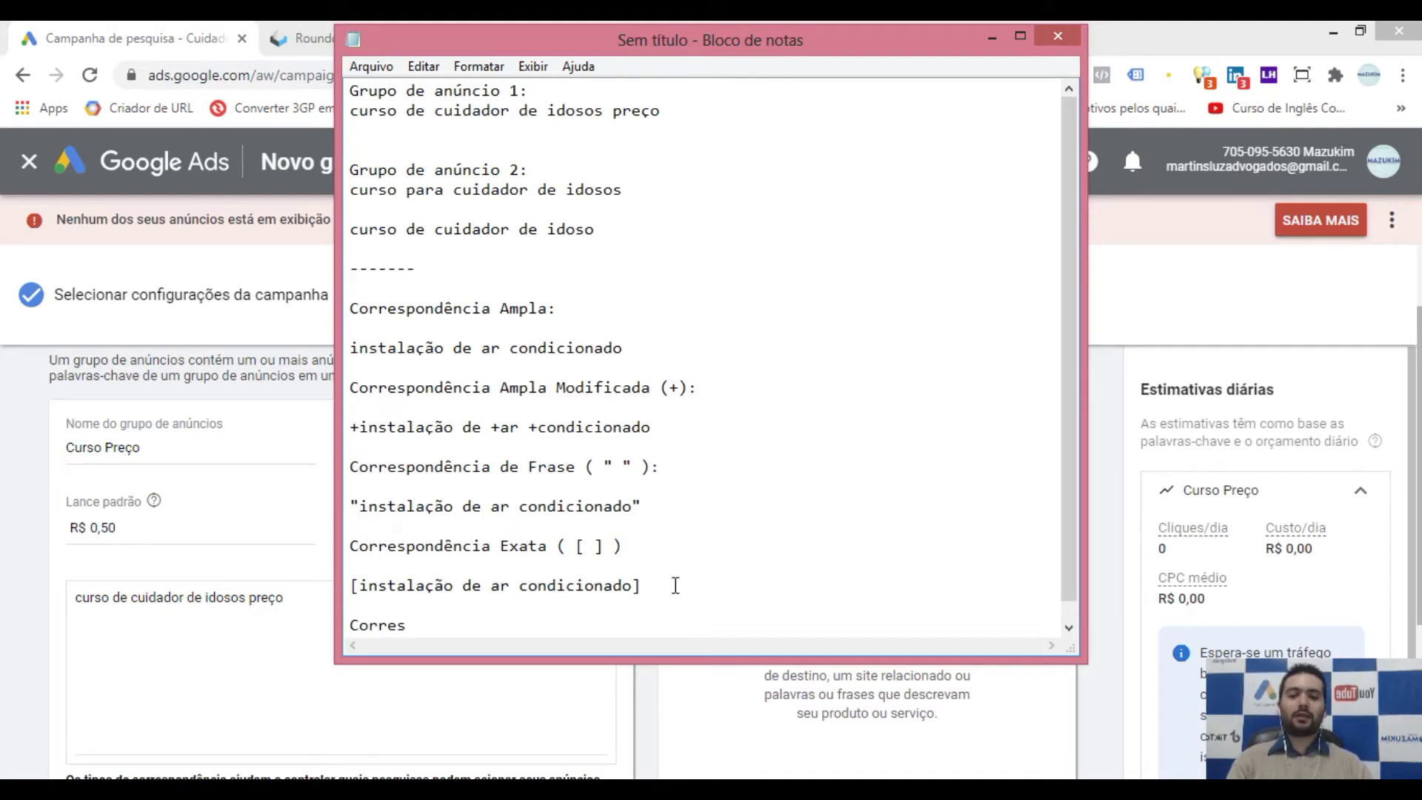
scroll(671, 593, down, 1)
text(pond)
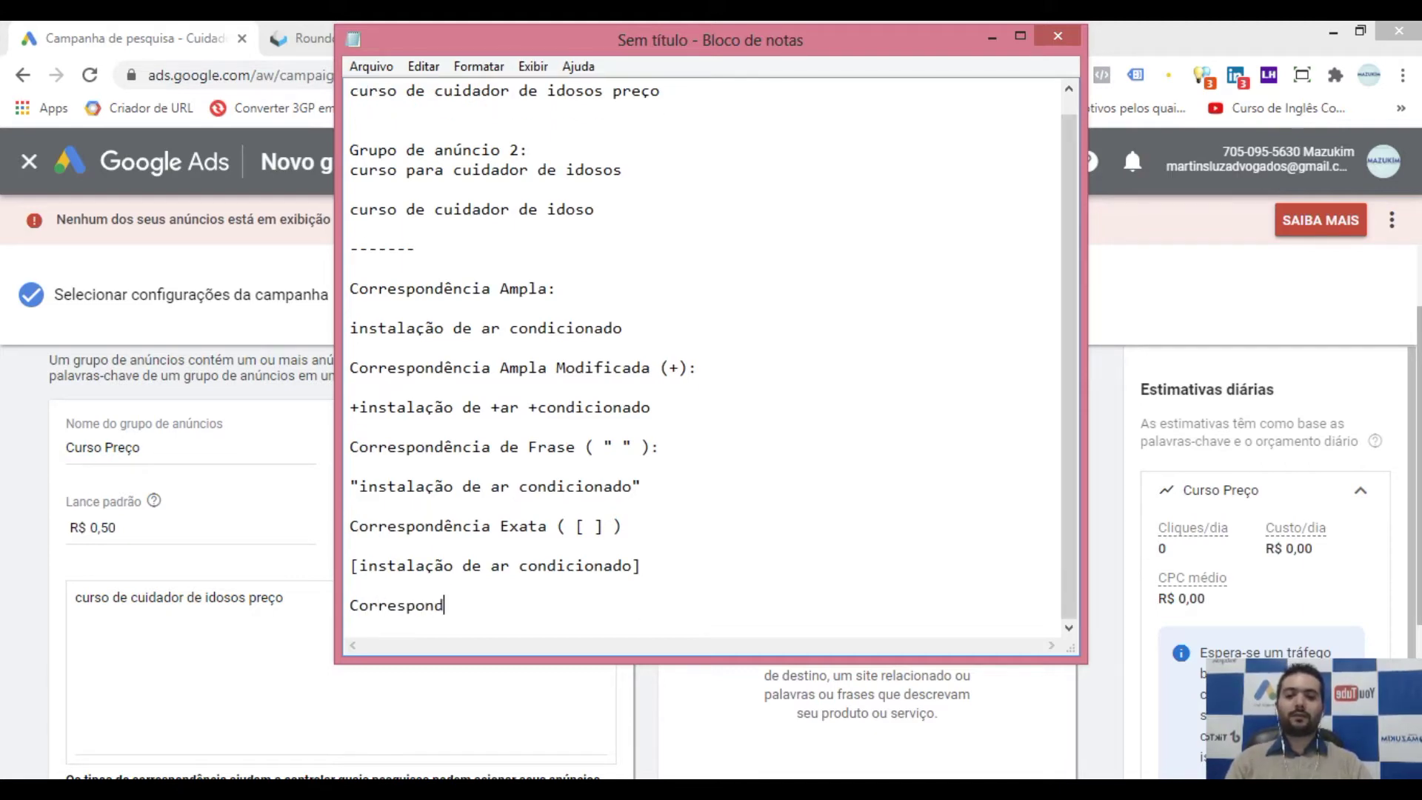
text(ência Negativa)
key(Return)
key(Return)
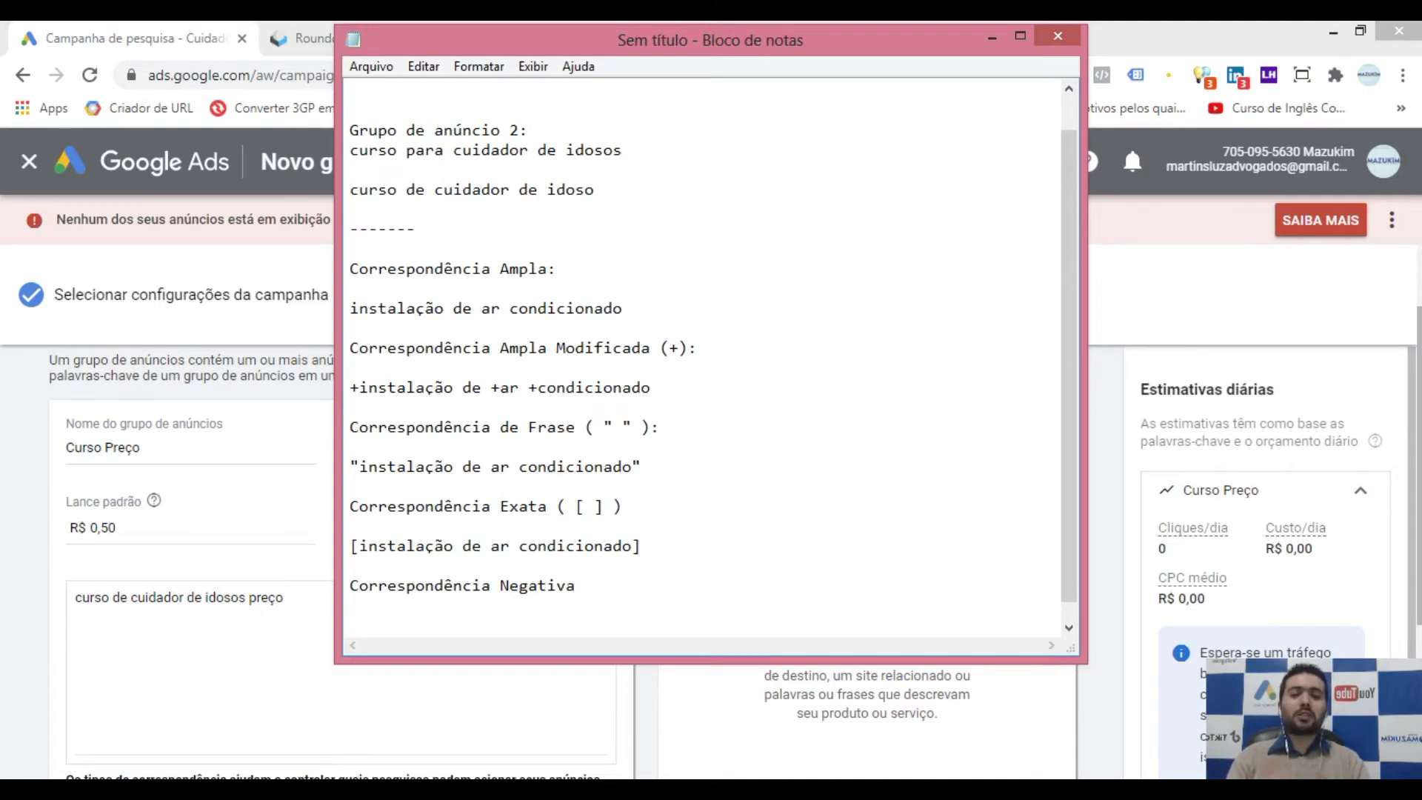
text(-)
scroll(977, 574, down, 1)
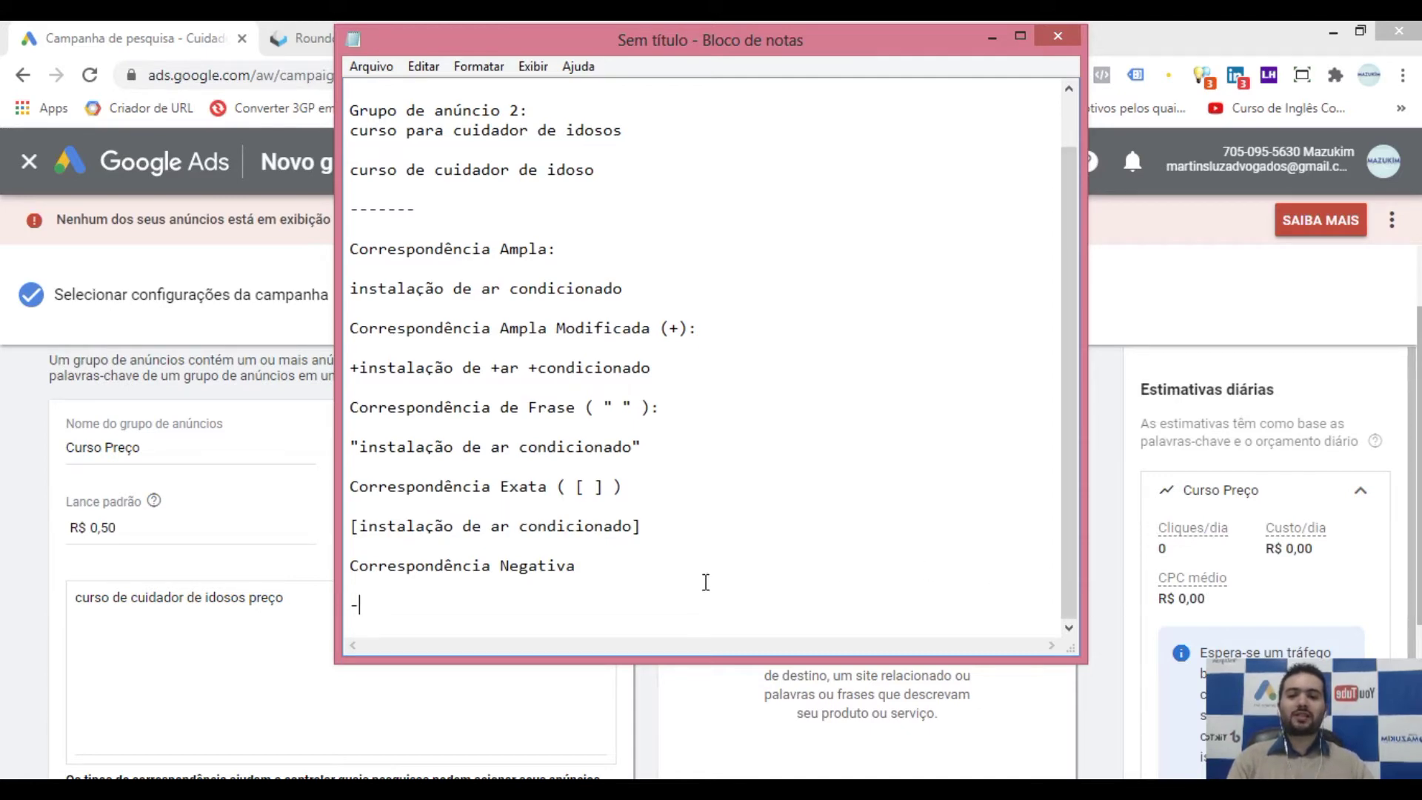
click(613, 569)
text(( - ))
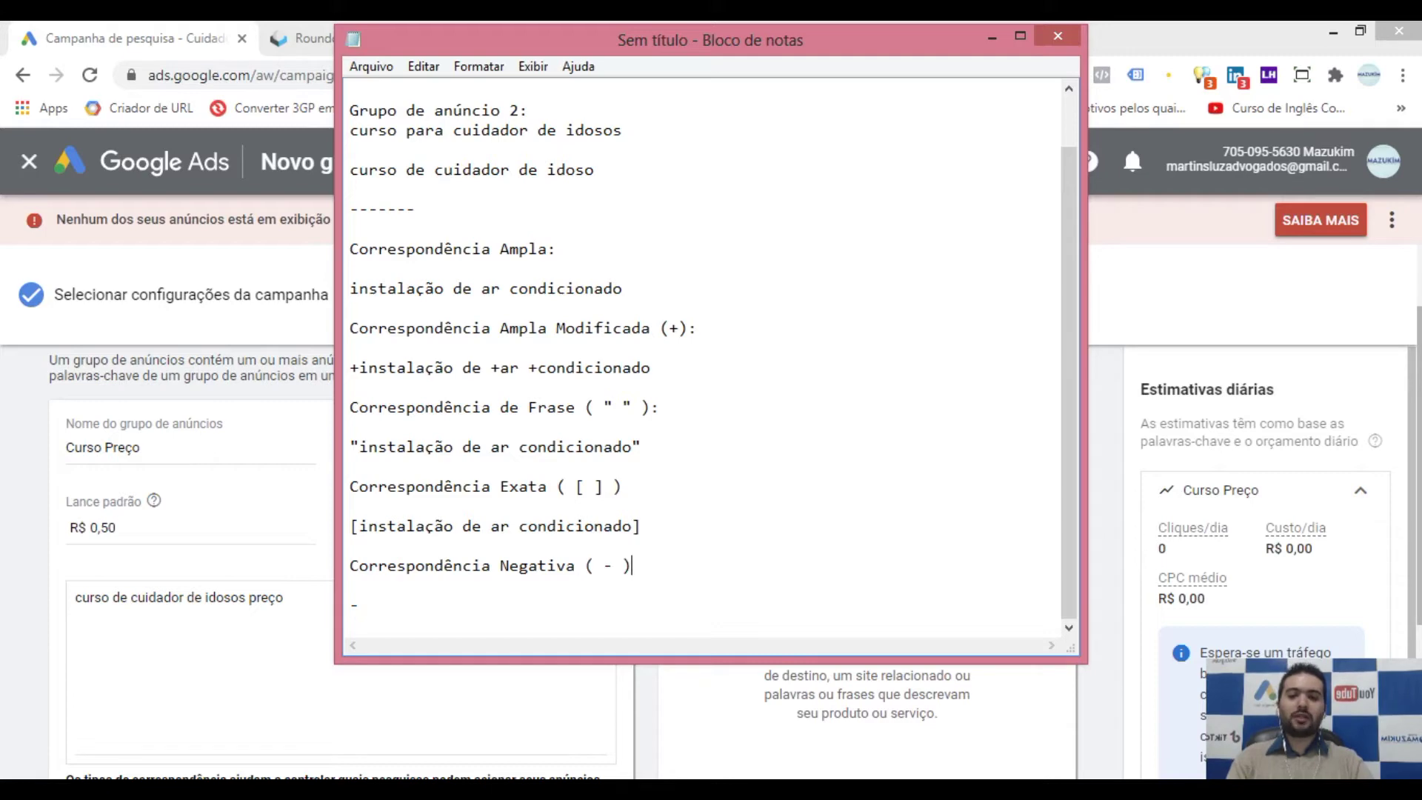
- List the negative keywords "-monza", "-corsa" and "-tutorial" below the negative match heading, separated by blank lines
click(448, 605)
text(monza)
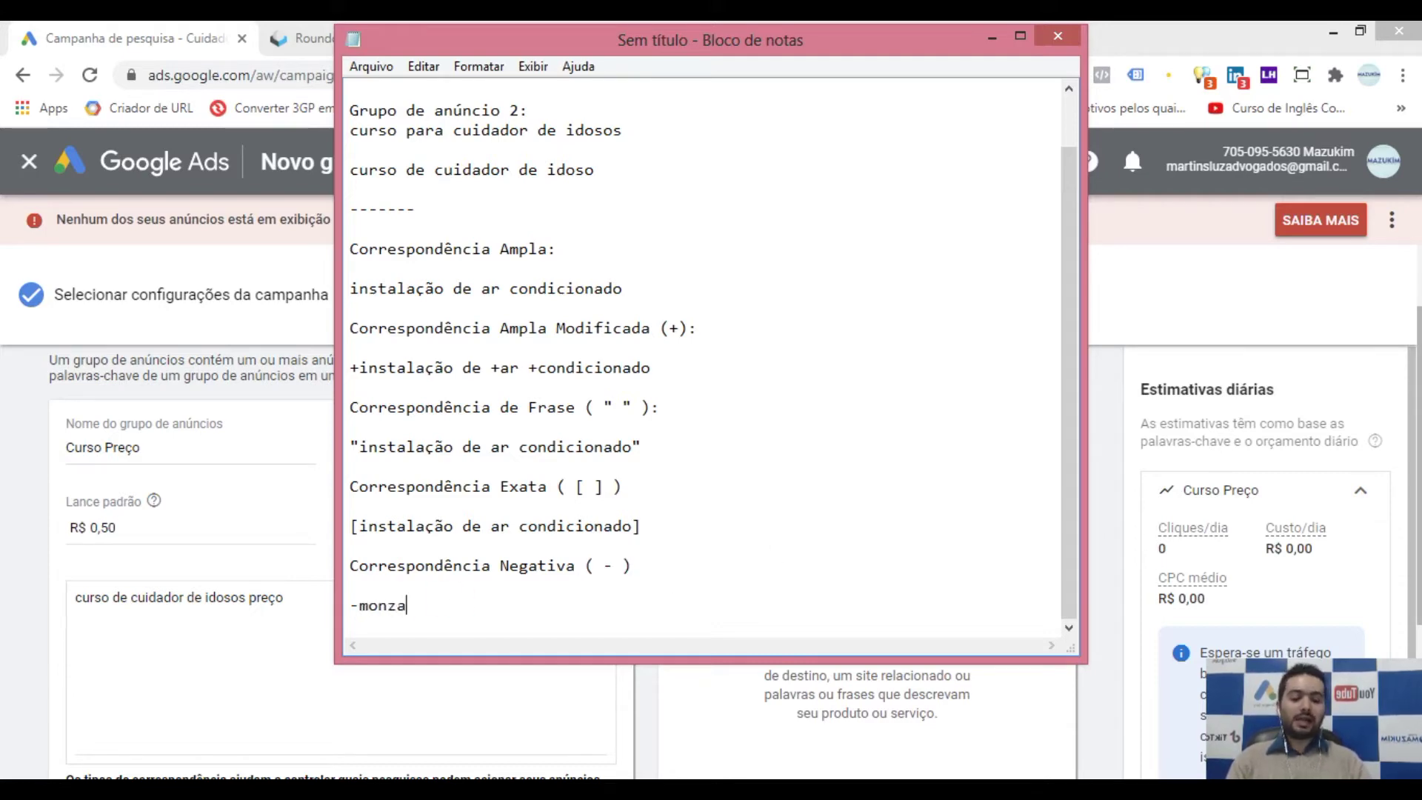
key(Return)
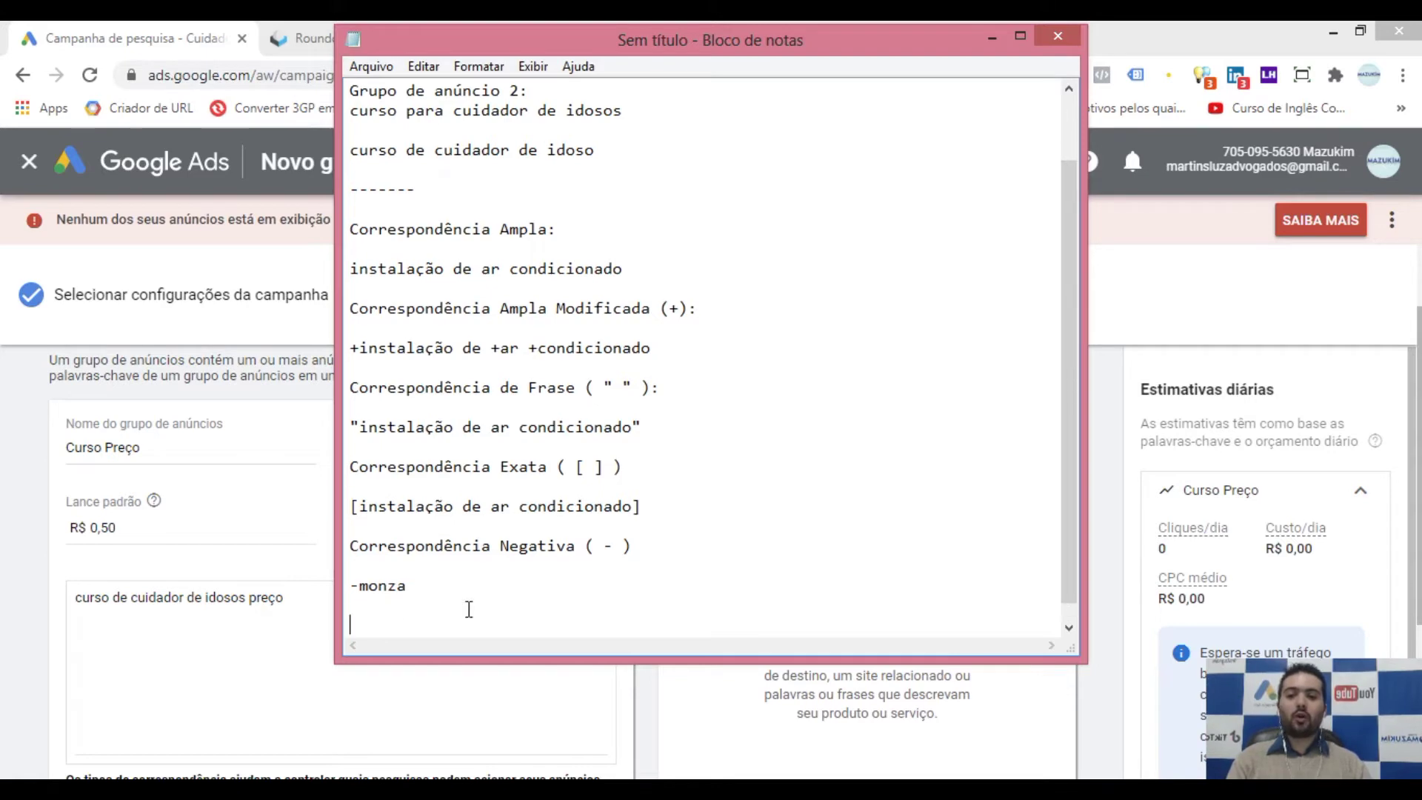
text(-ro)
key(BackSpace)
key(BackSpace)
text(corsa)
key(Return)
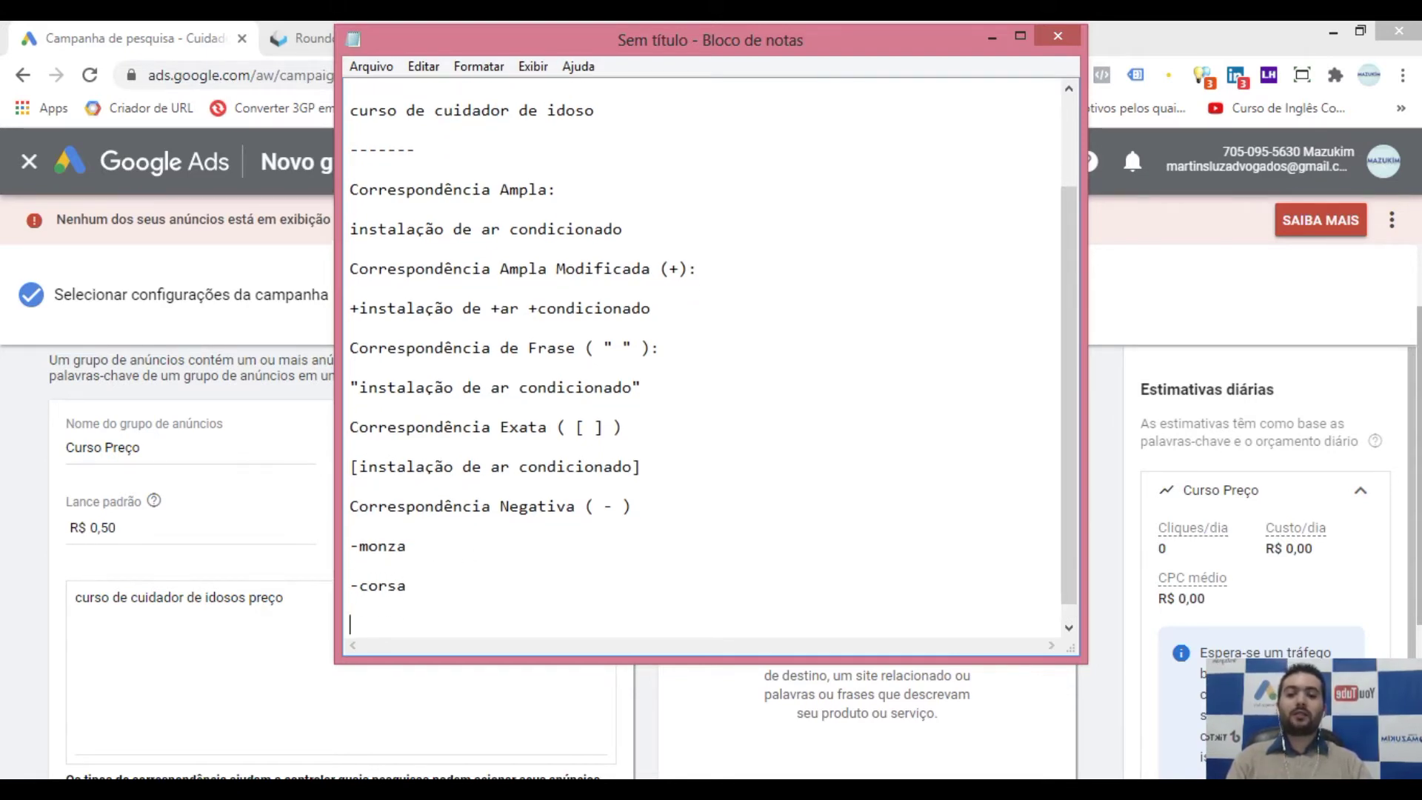
text(-tutoria)
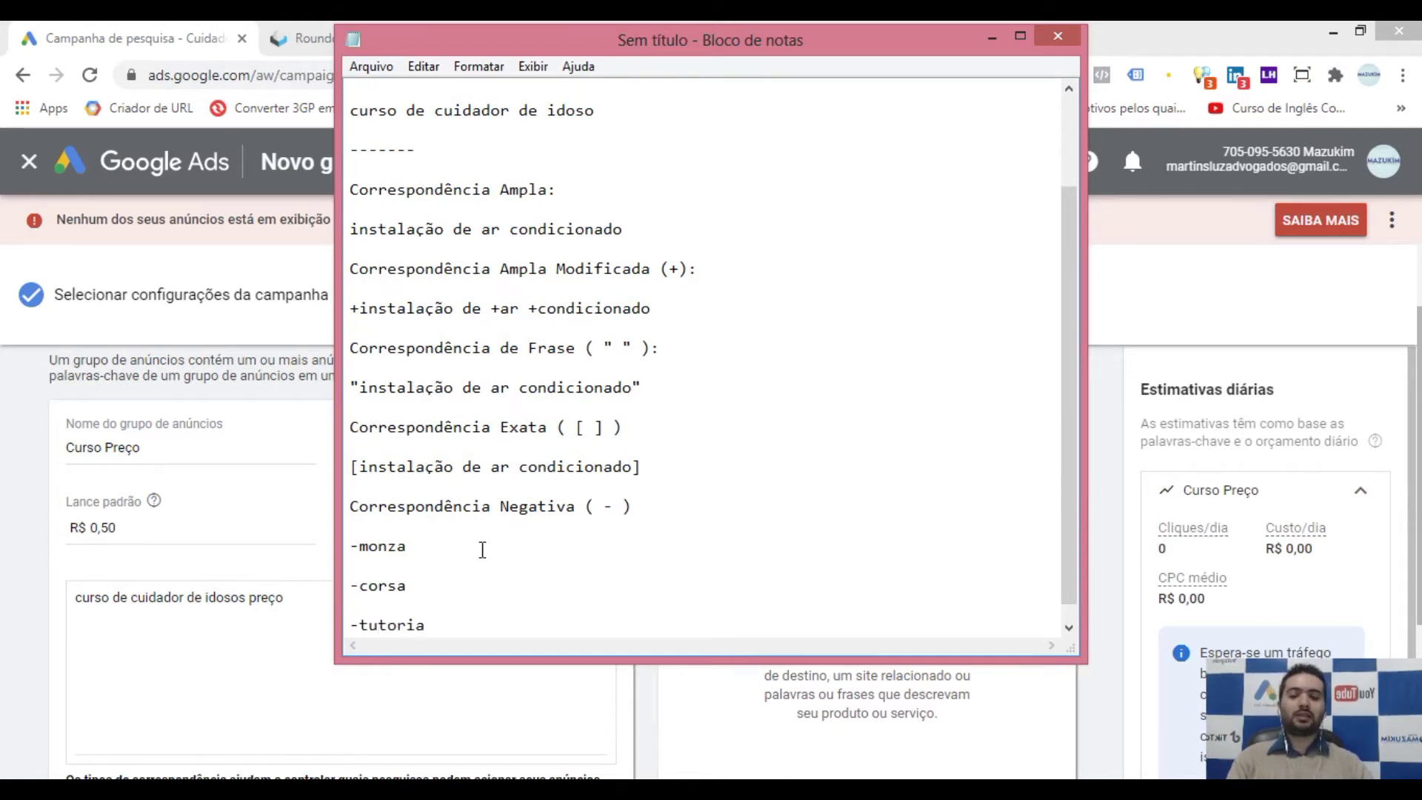
scroll(455, 570, down, 1)
text(l)
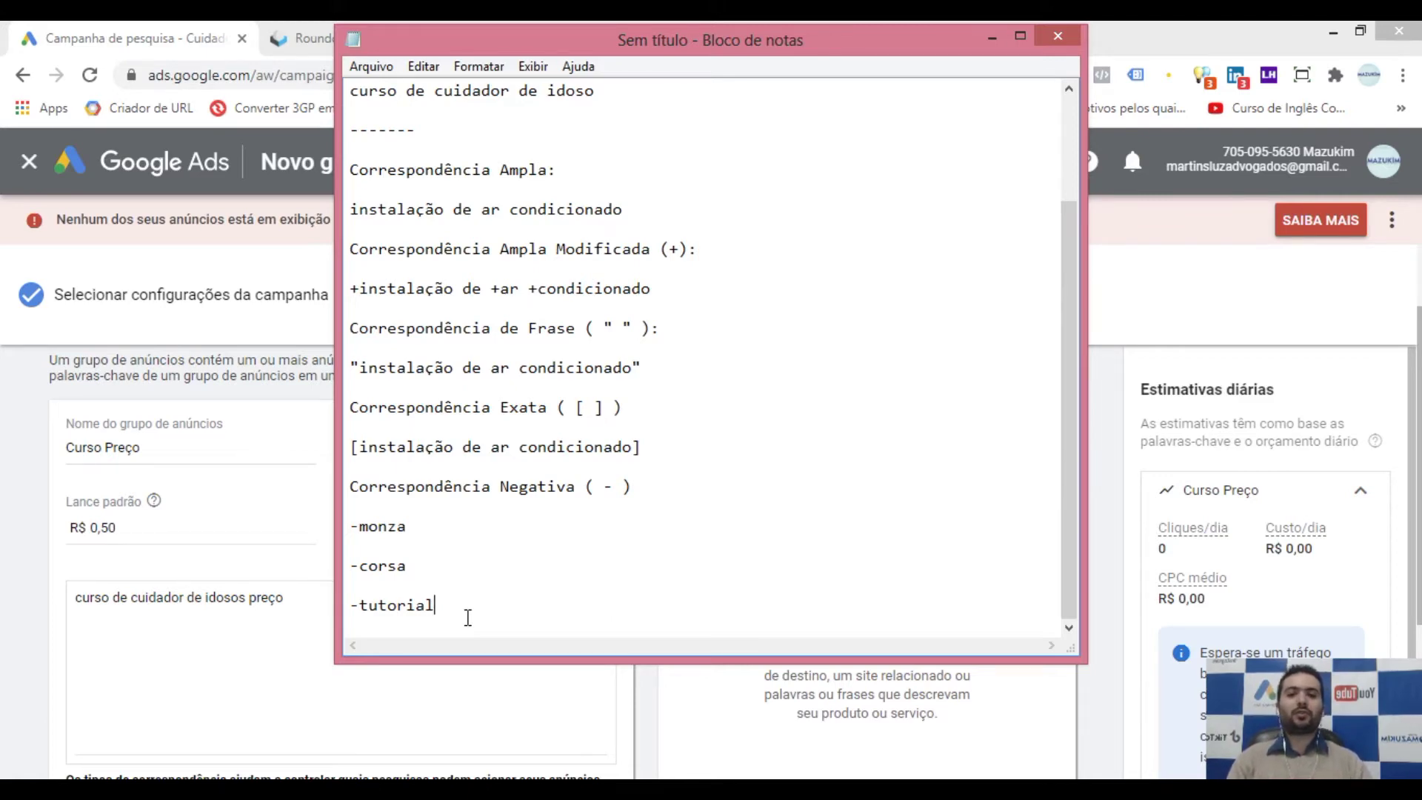
- Review the match type notes in Notepad, switch back to Google Ads and examine the Curso Preço ad group's keyword
scroll(565, 282, up, 3)
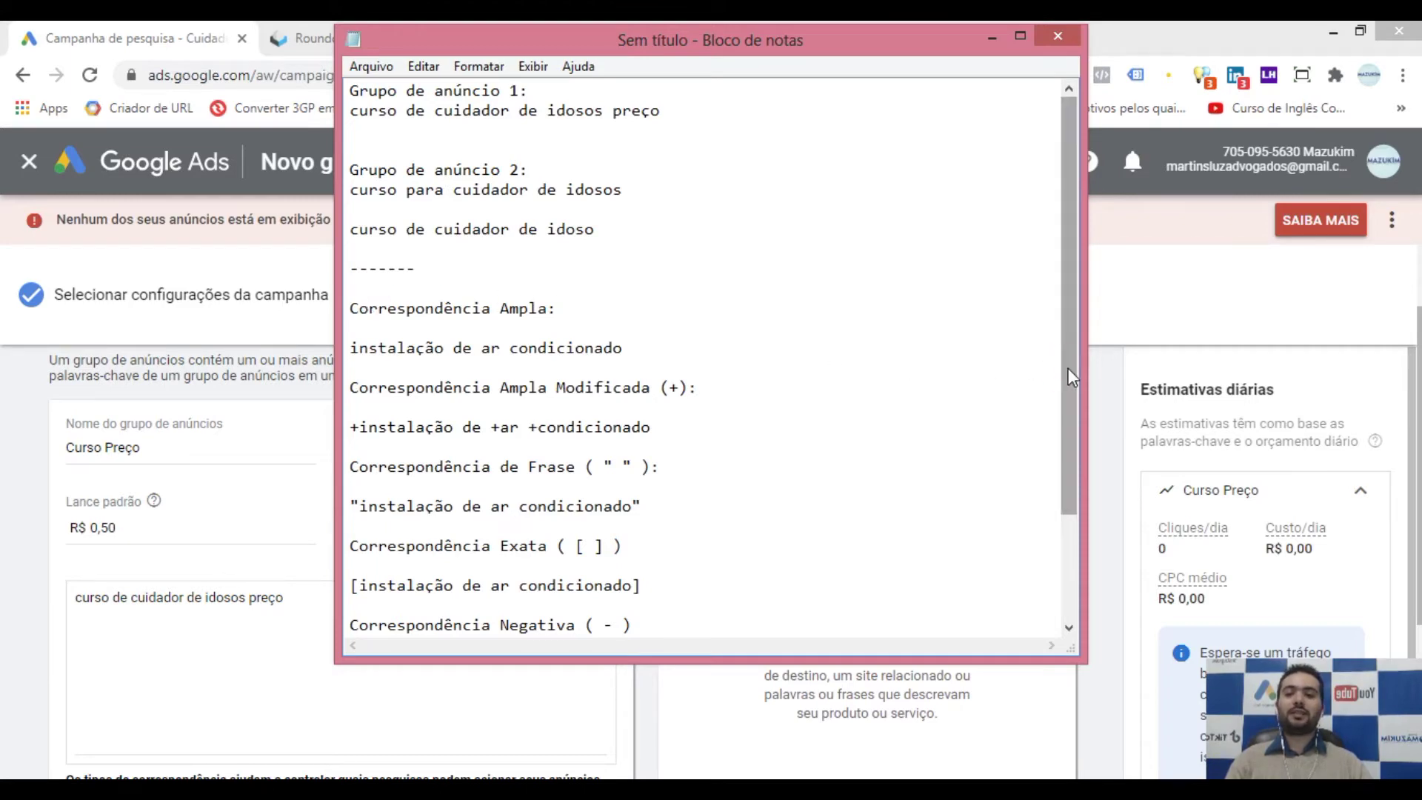
click(240, 599)
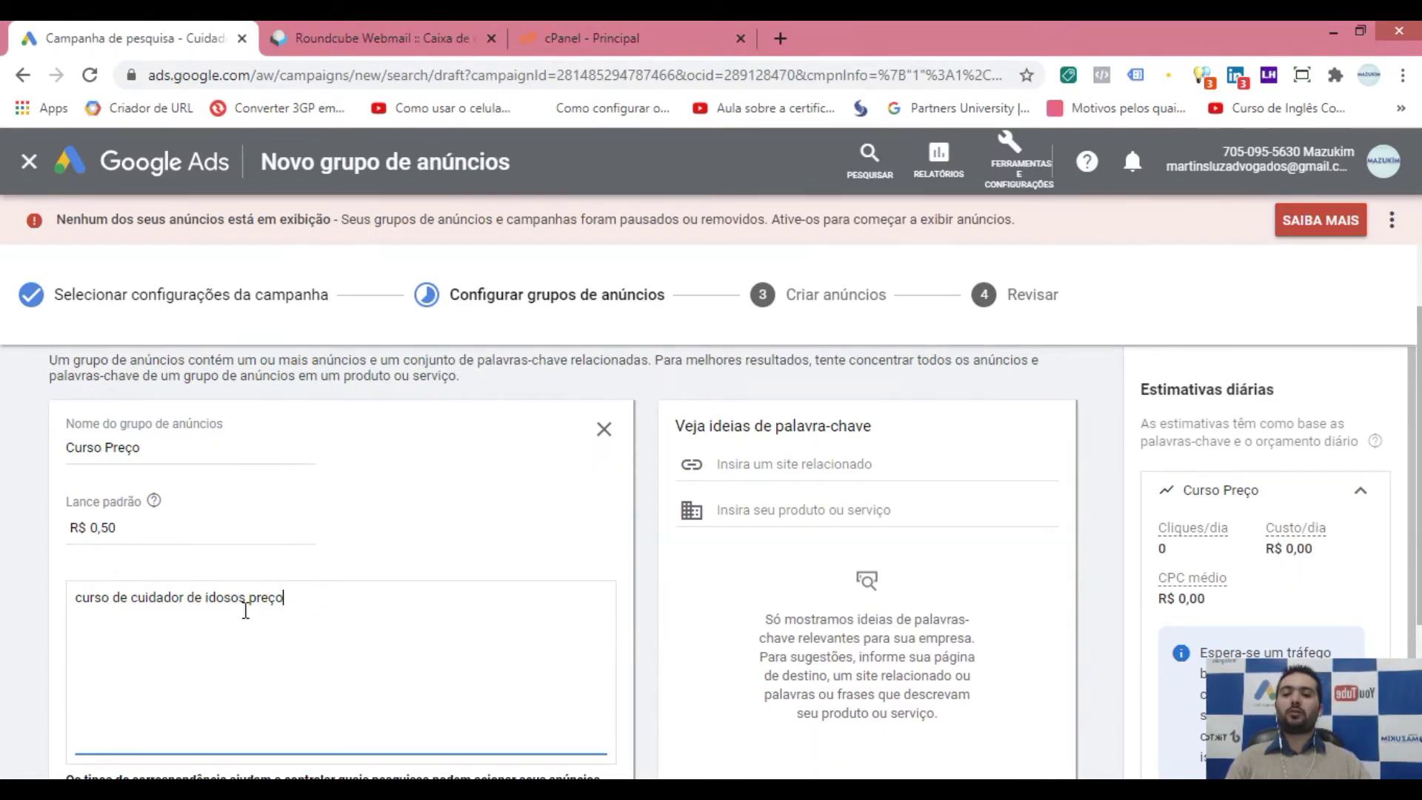
click(76, 597)
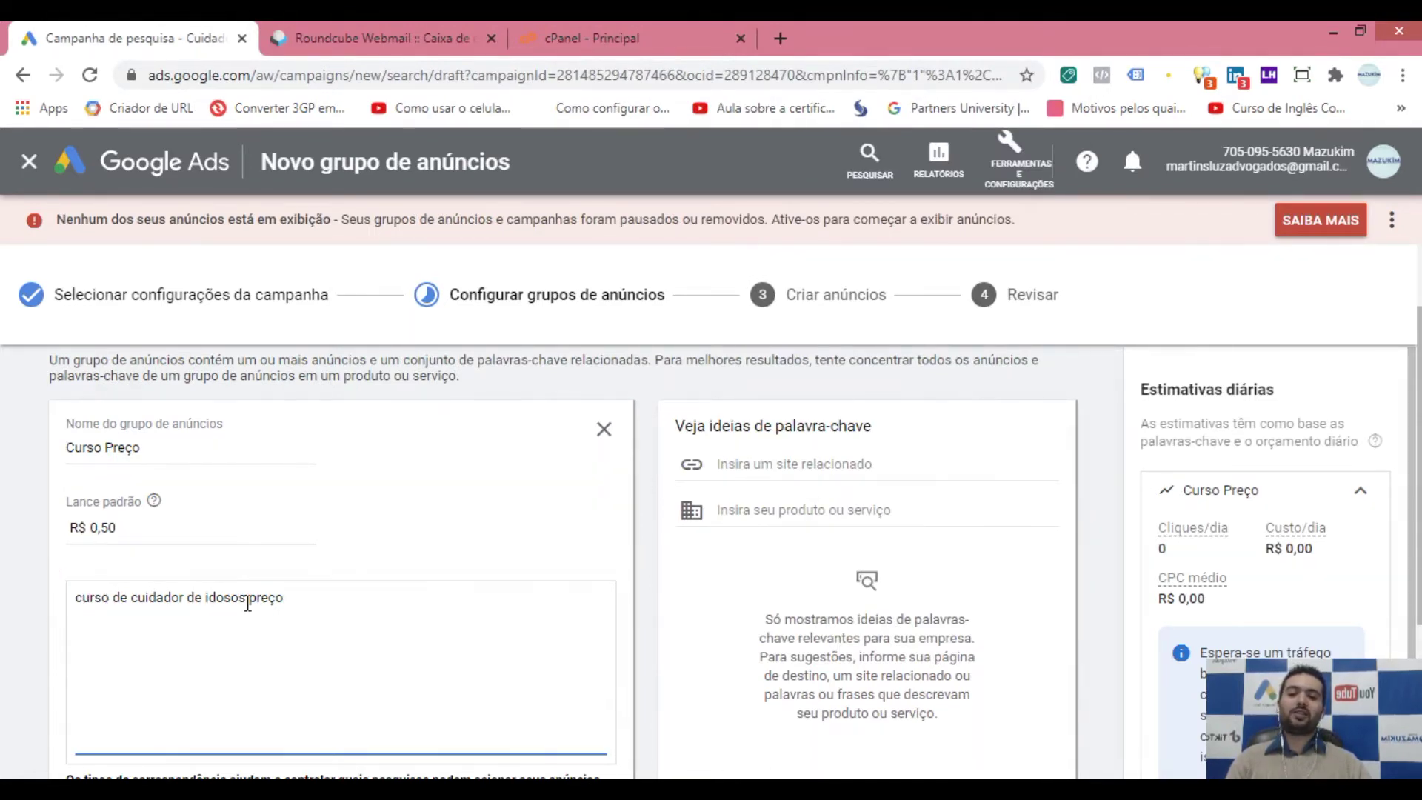
scroll(337, 592, down, 1)
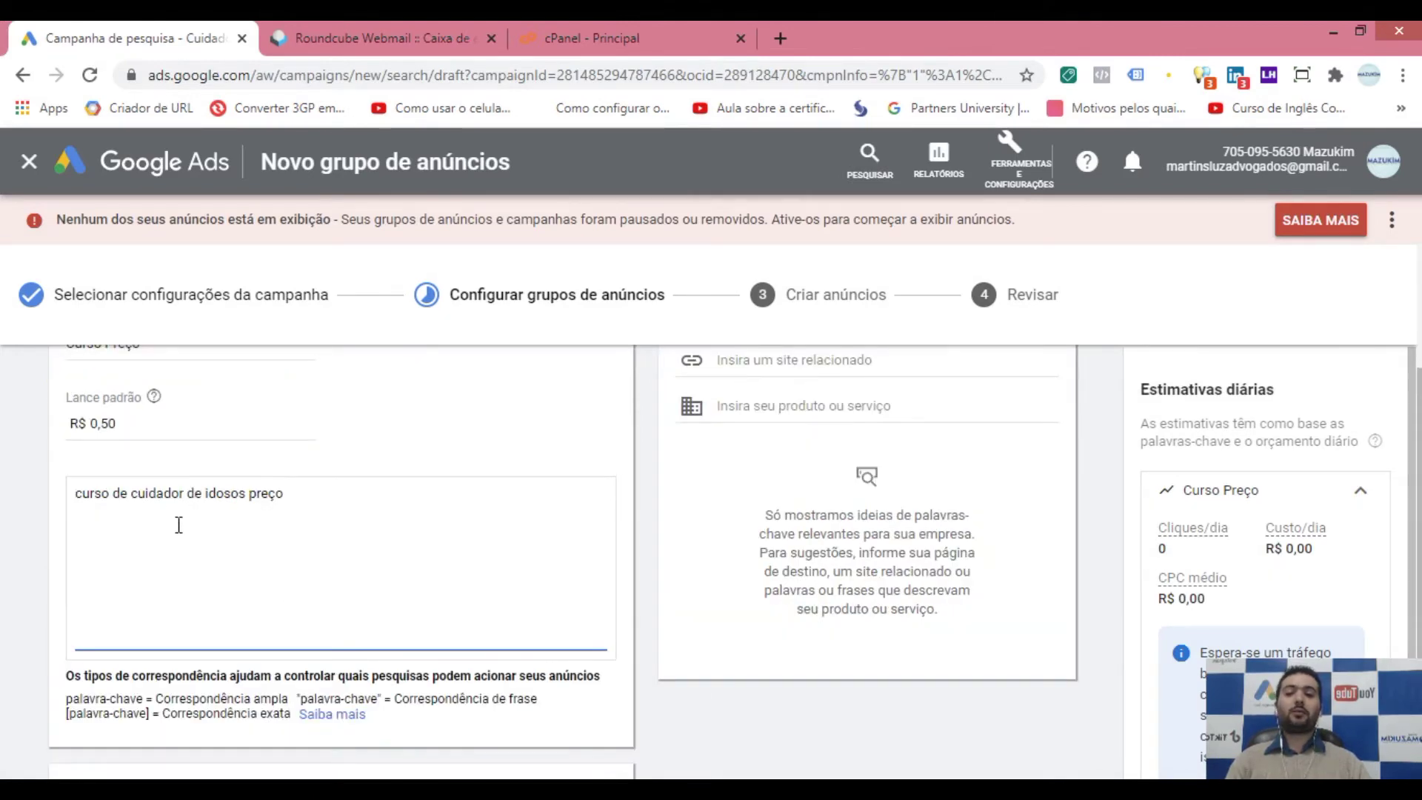
double_click(107, 496)
click(291, 497)
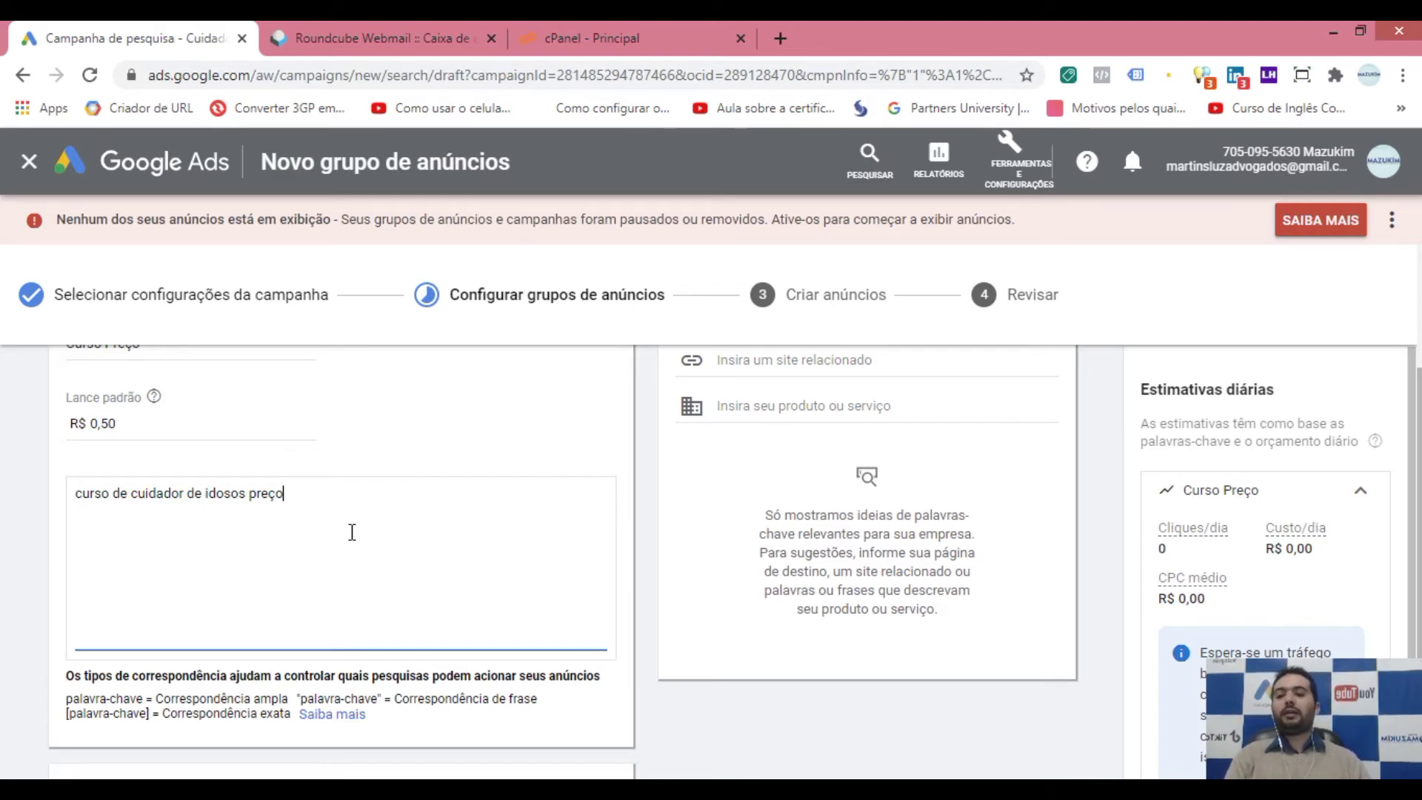
double_click(171, 495)
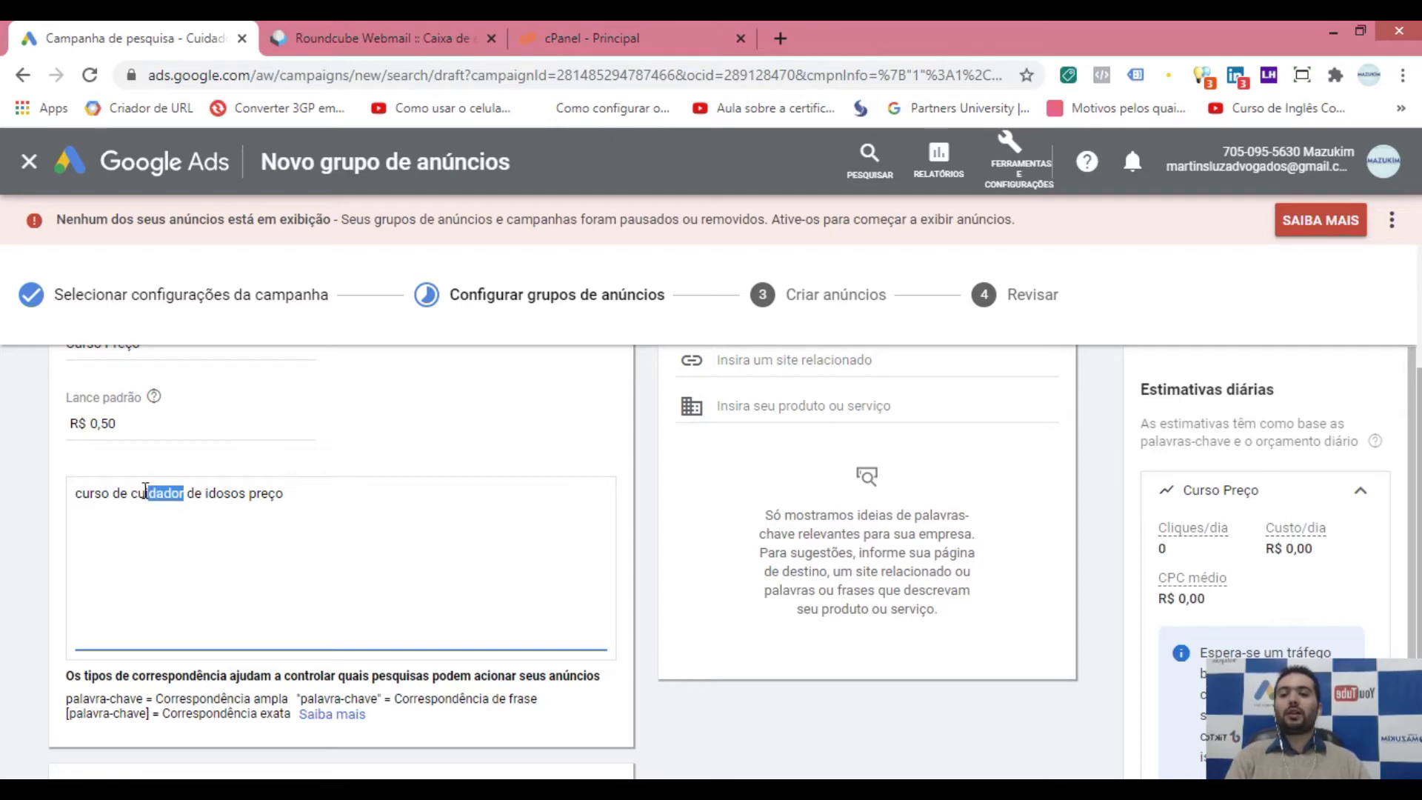
click(326, 514)
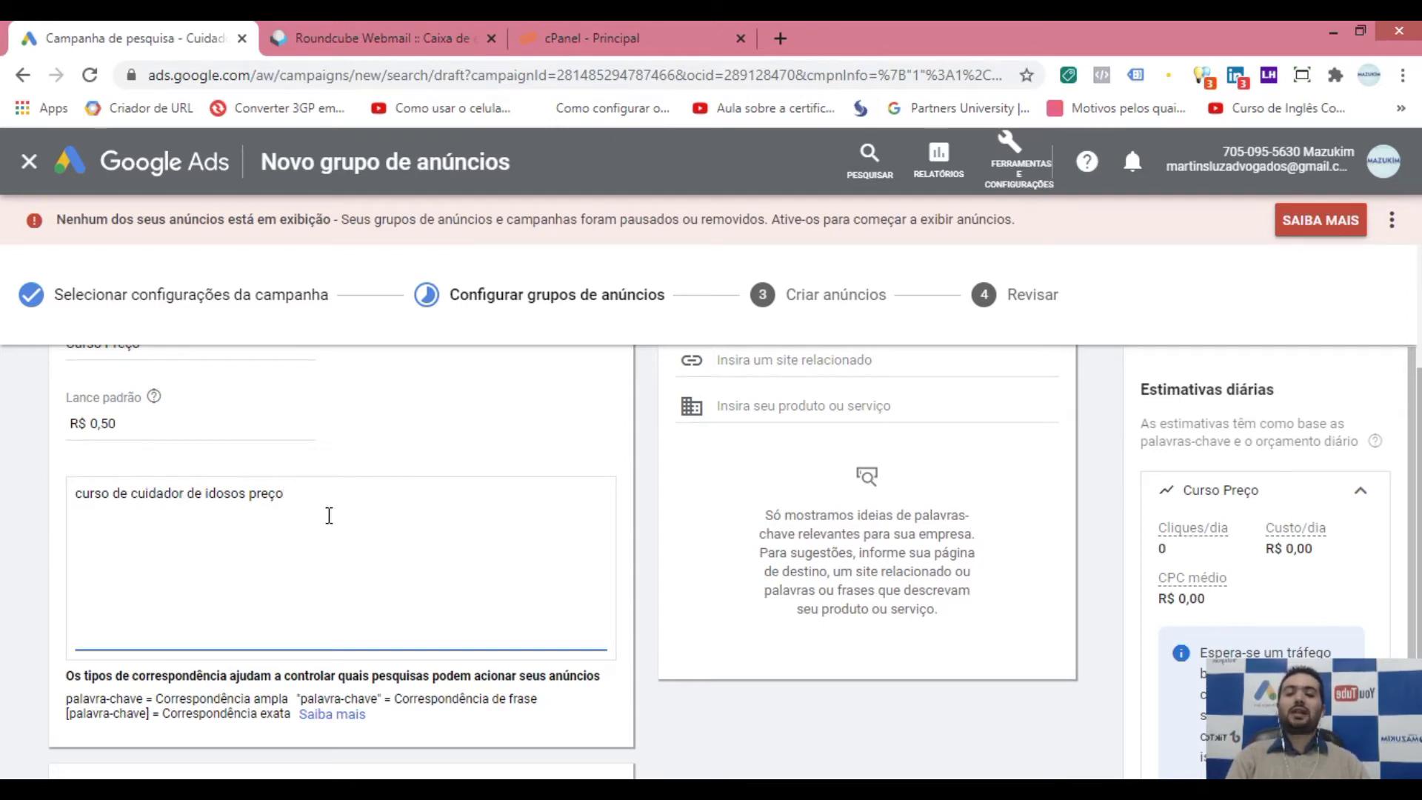
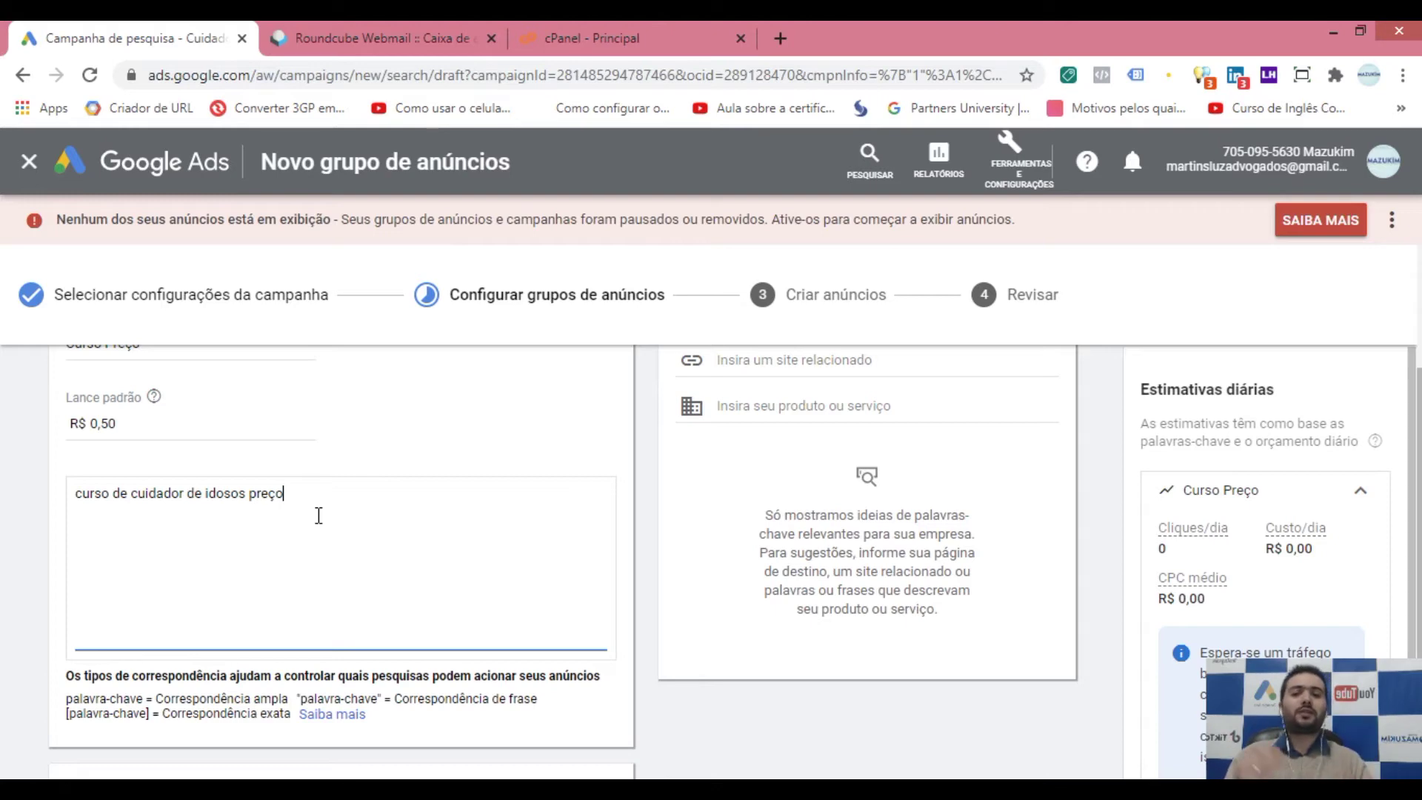
- Convert the keyword to modified broad match by adding plus signs, giving "+curso de +cuidador de +idosos preço"
click(77, 496)
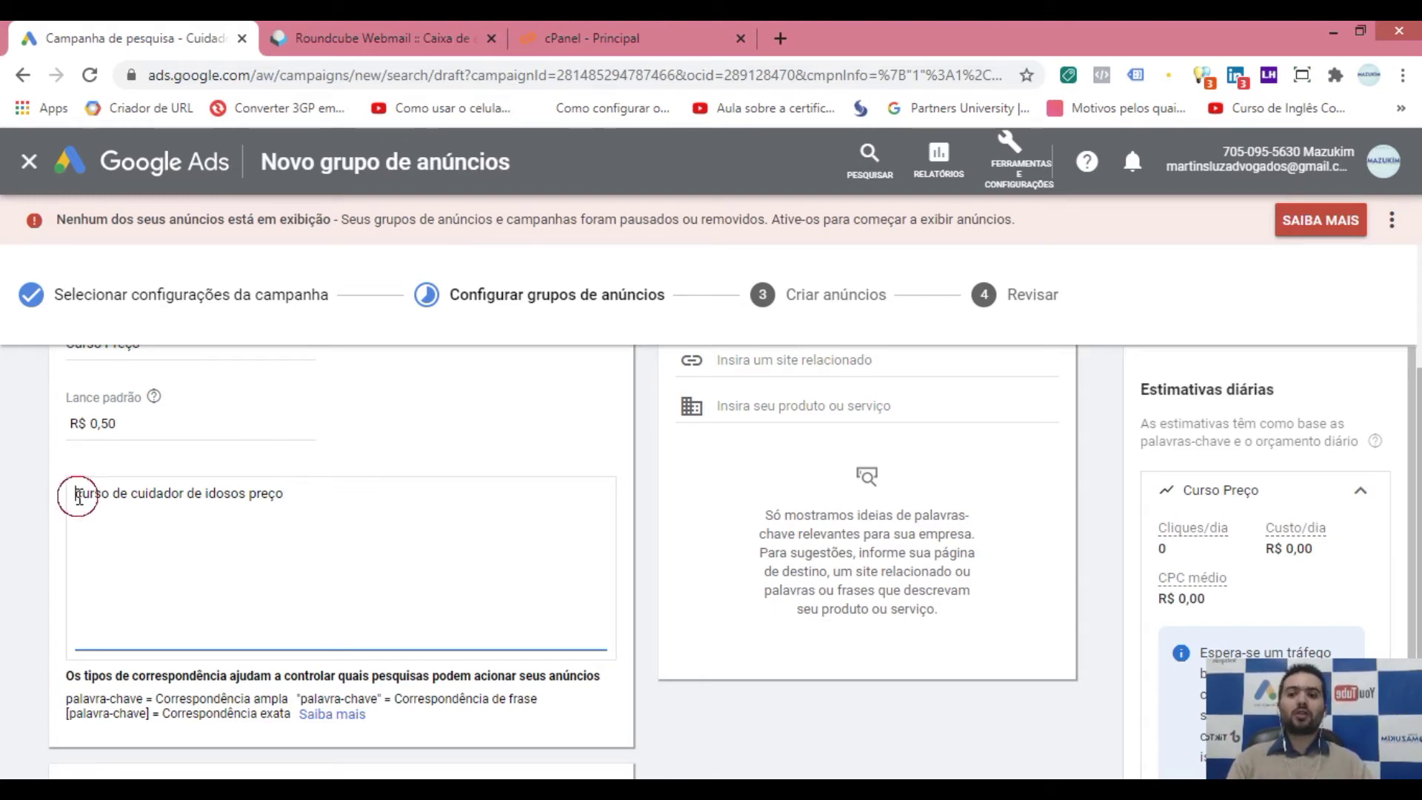
text(+)
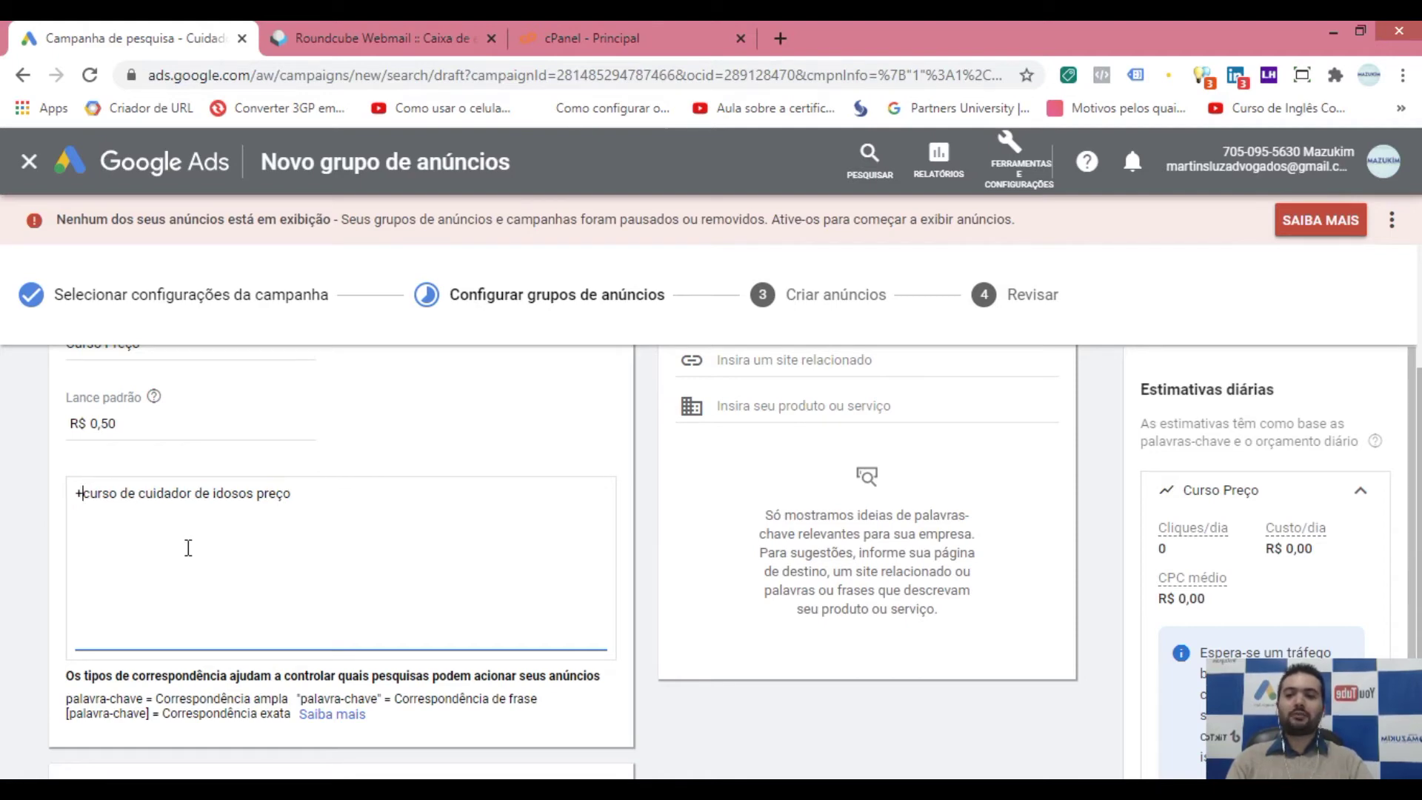
click(143, 493)
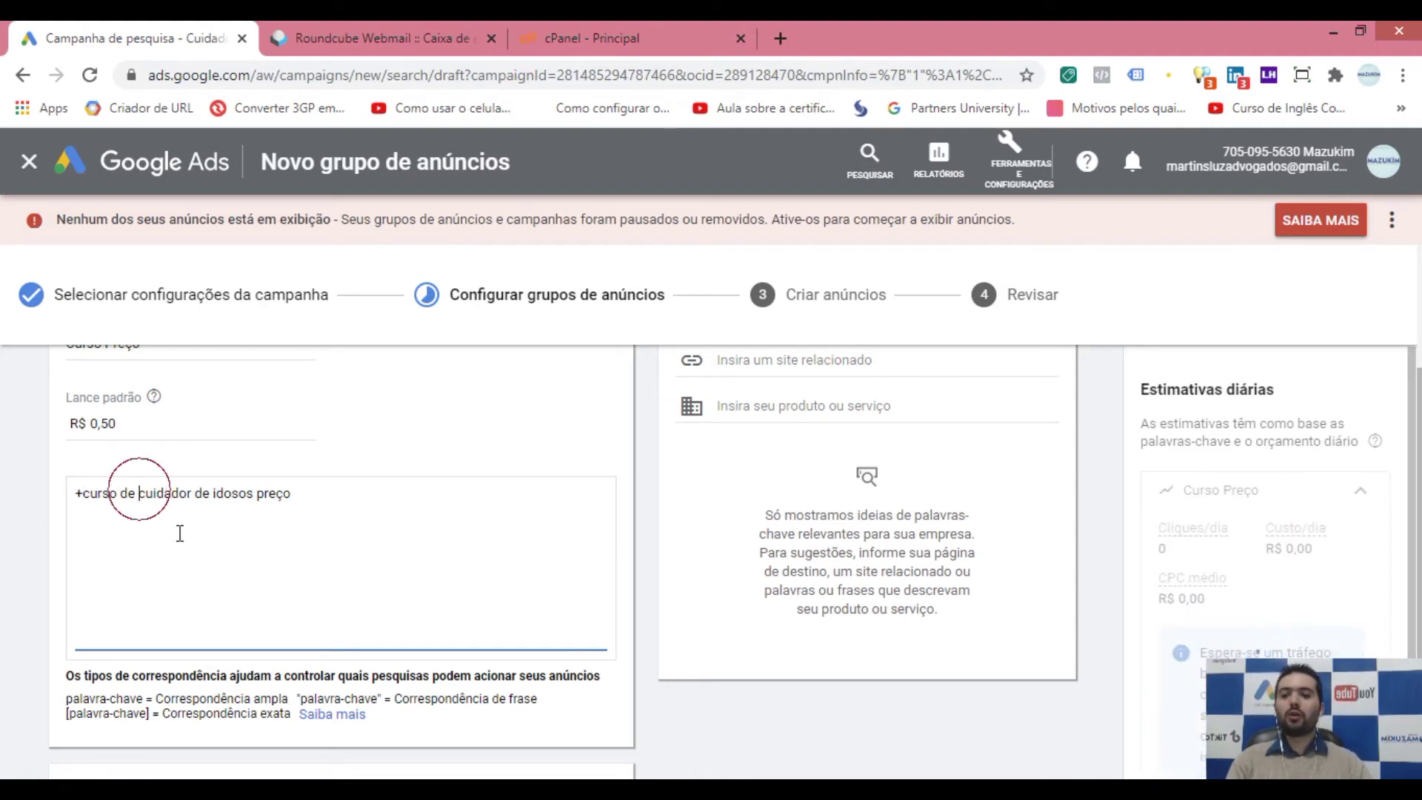
text(+)
click(200, 493)
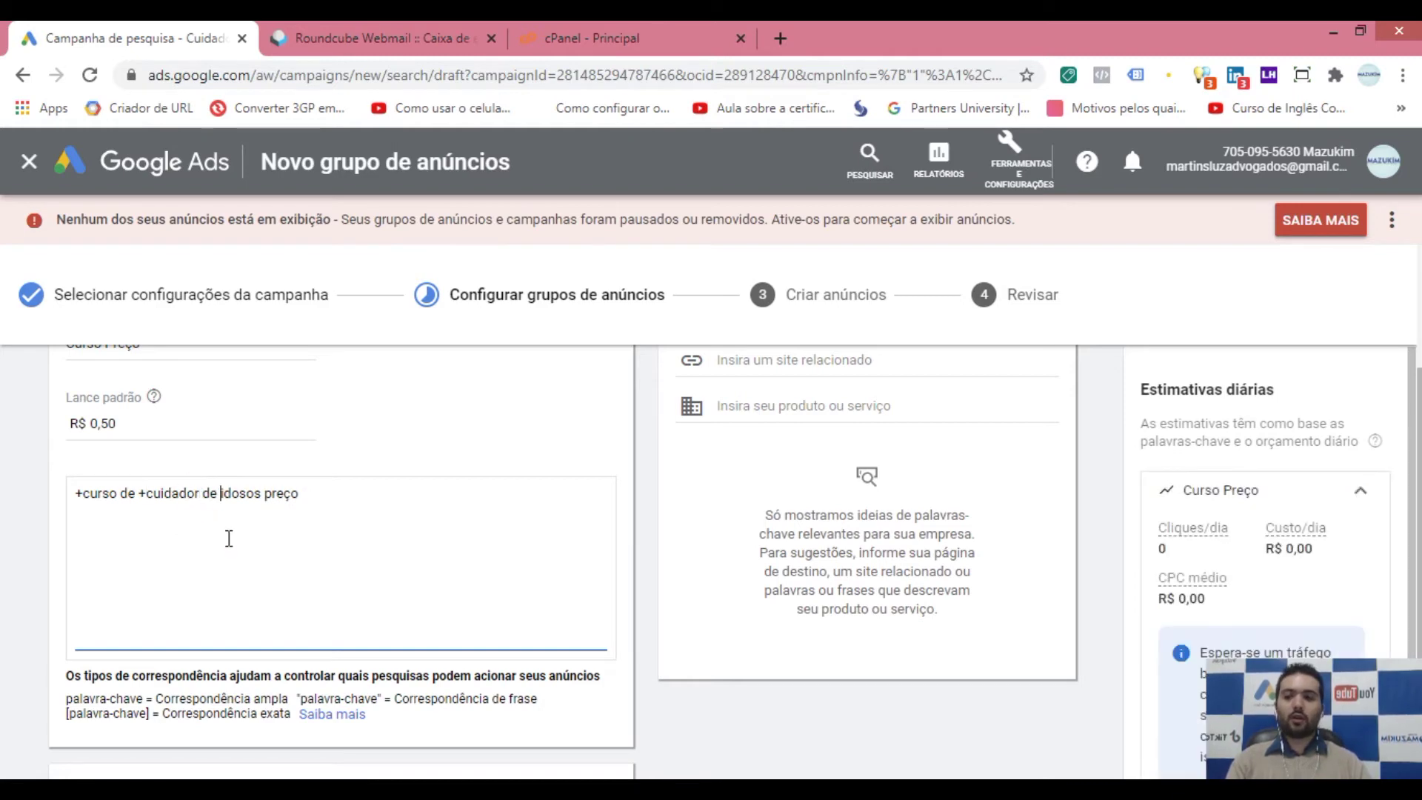
text(+)
click(297, 498)
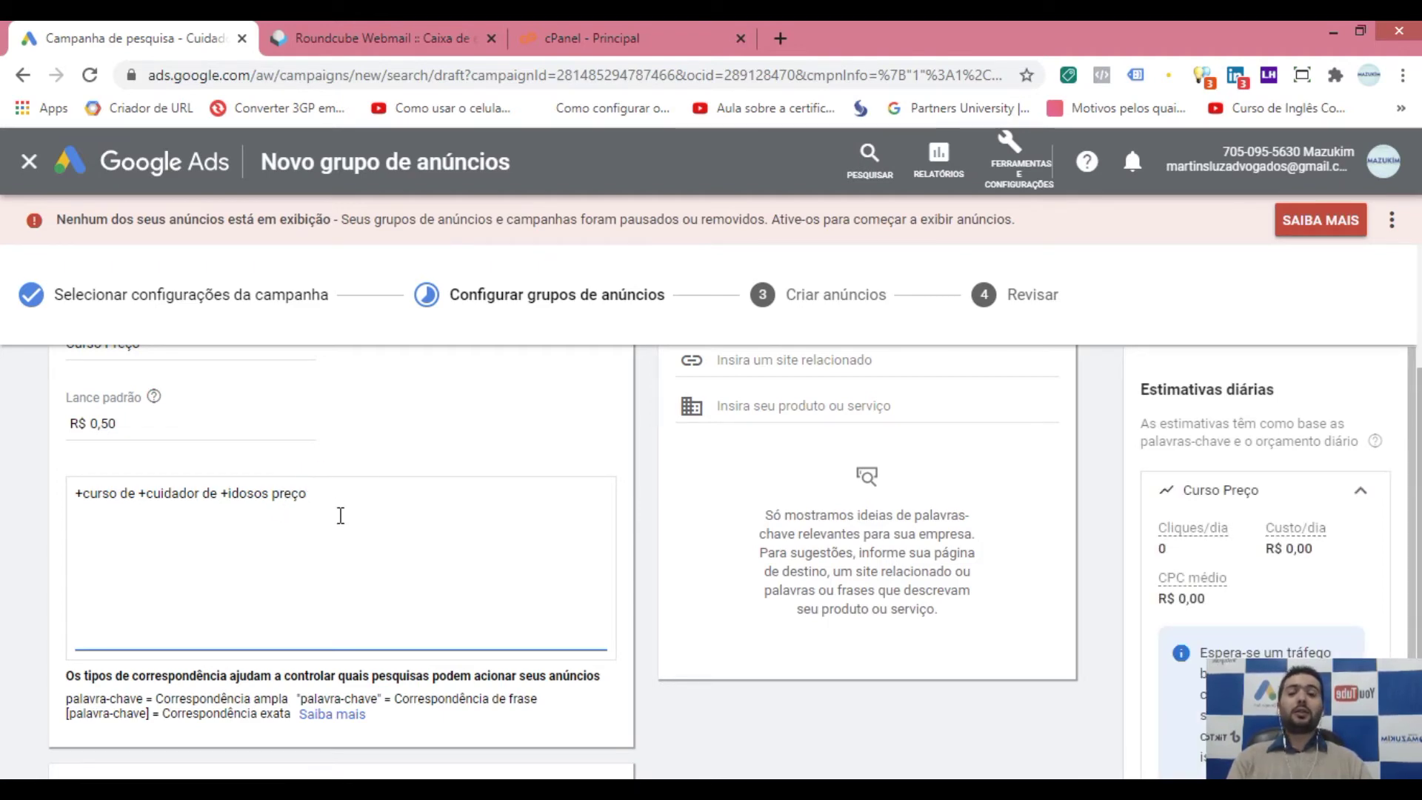
- Examine the plus-marked words "curso", "cuidador" and "idosos" in the modified broad match keyword
drag(116, 495, 82, 496)
click(153, 495)
drag(195, 495, 148, 499)
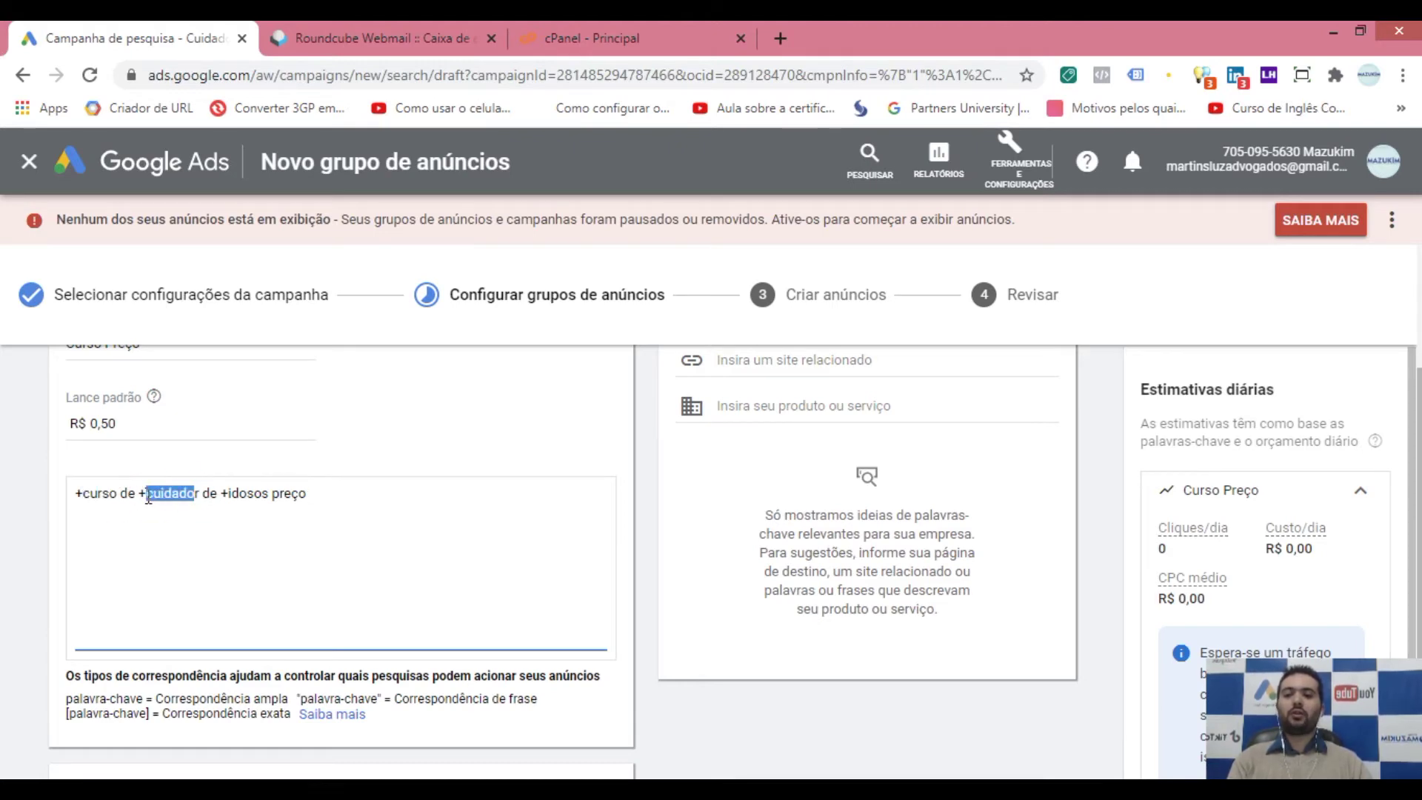
drag(269, 497, 226, 499)
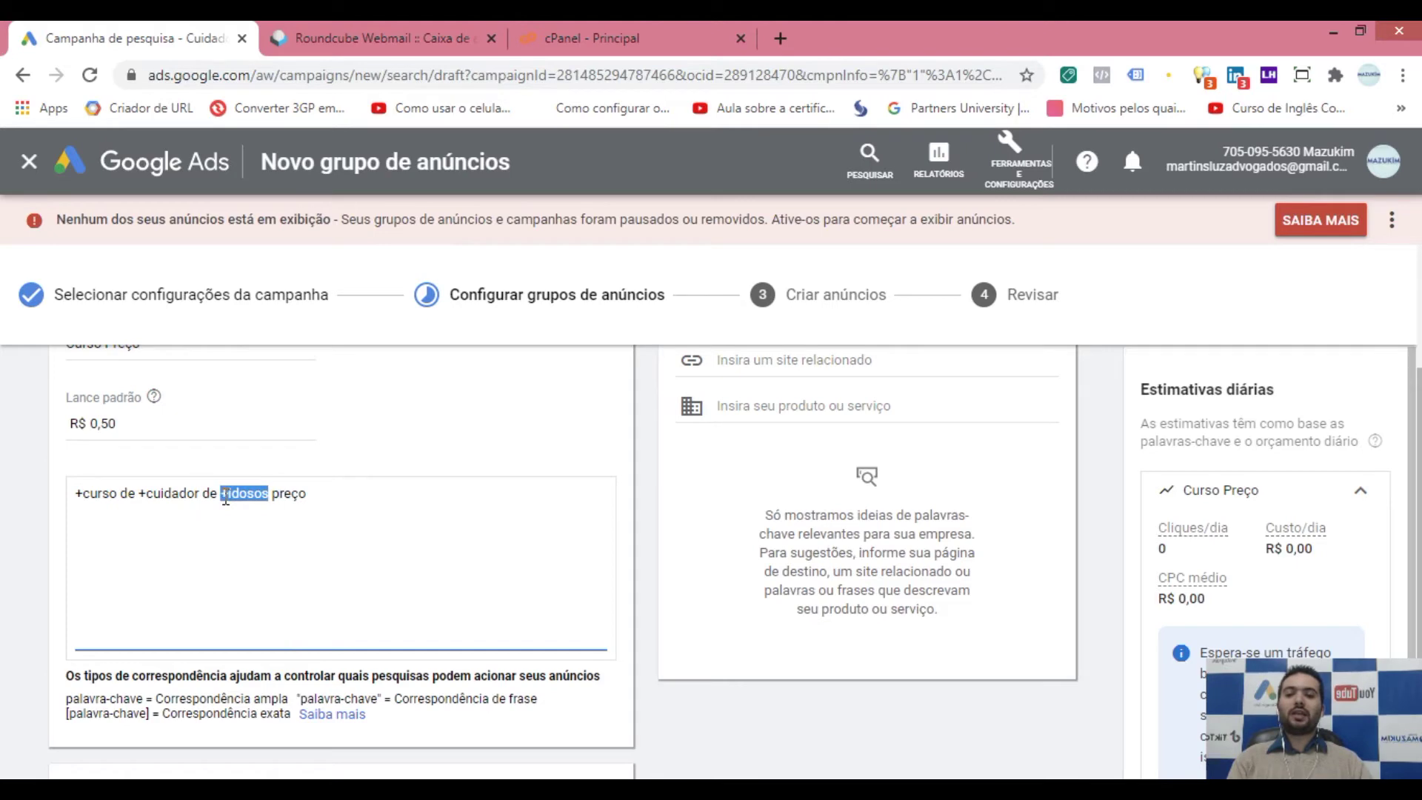
click(237, 496)
mouse_move(269, 497)
mouse_down()
mouse_move(232, 495)
mouse_move(298, 495)
mouse_move(272, 495)
mouse_up()
click(232, 495)
click(363, 517)
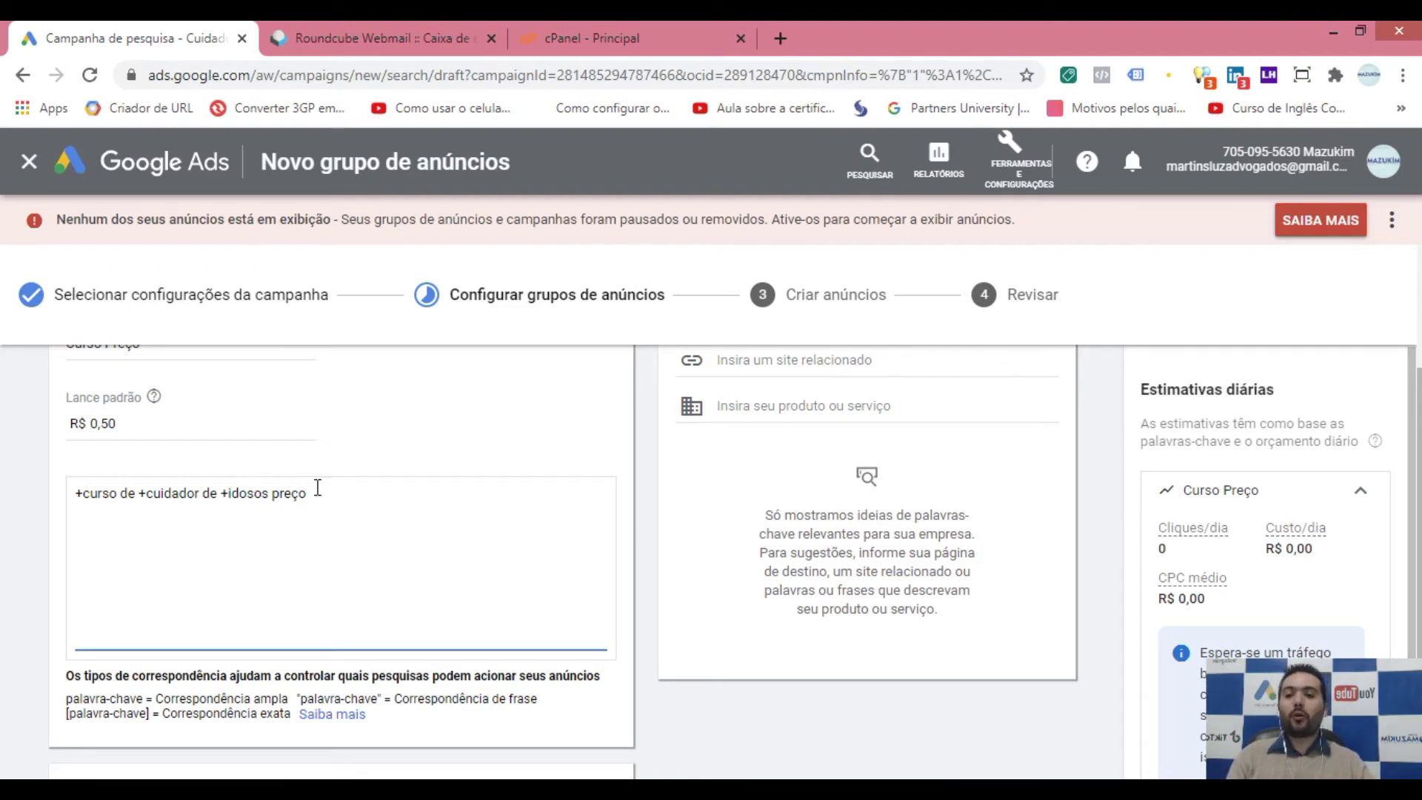
drag(272, 495, 104, 502)
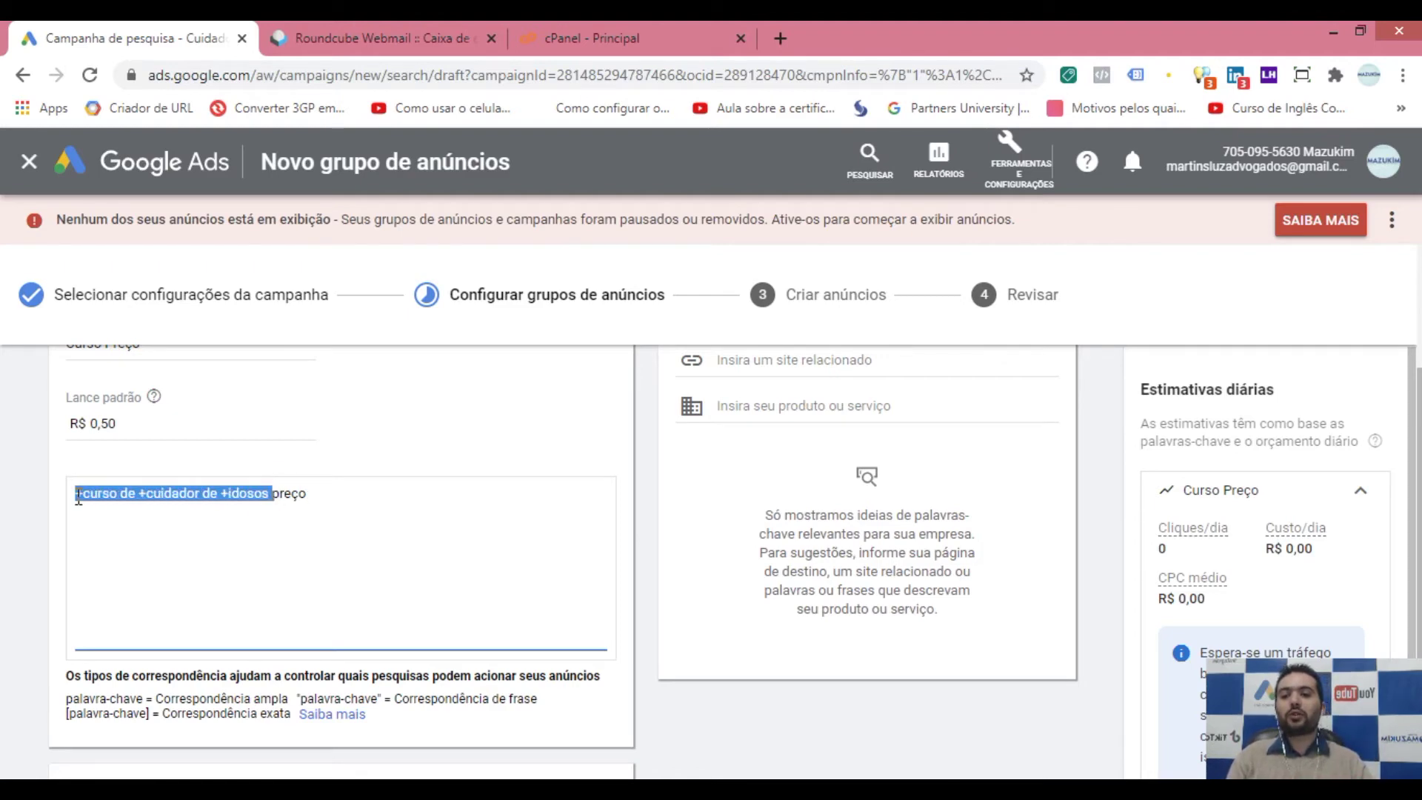
click(309, 493)
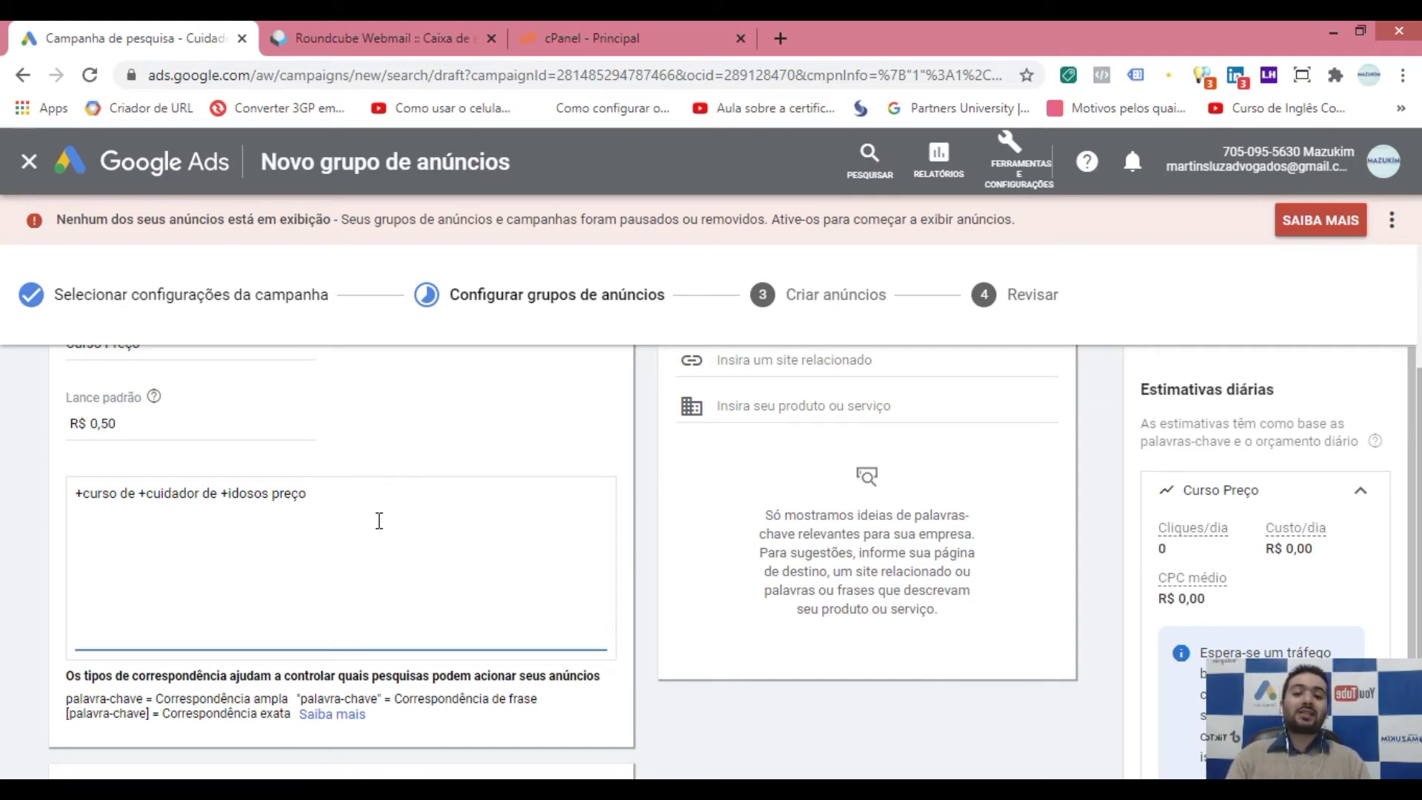
- Duplicate the modified broad match keyword onto a second line of the keyword list
drag(343, 494, 74, 508)
key(ctrl+c)
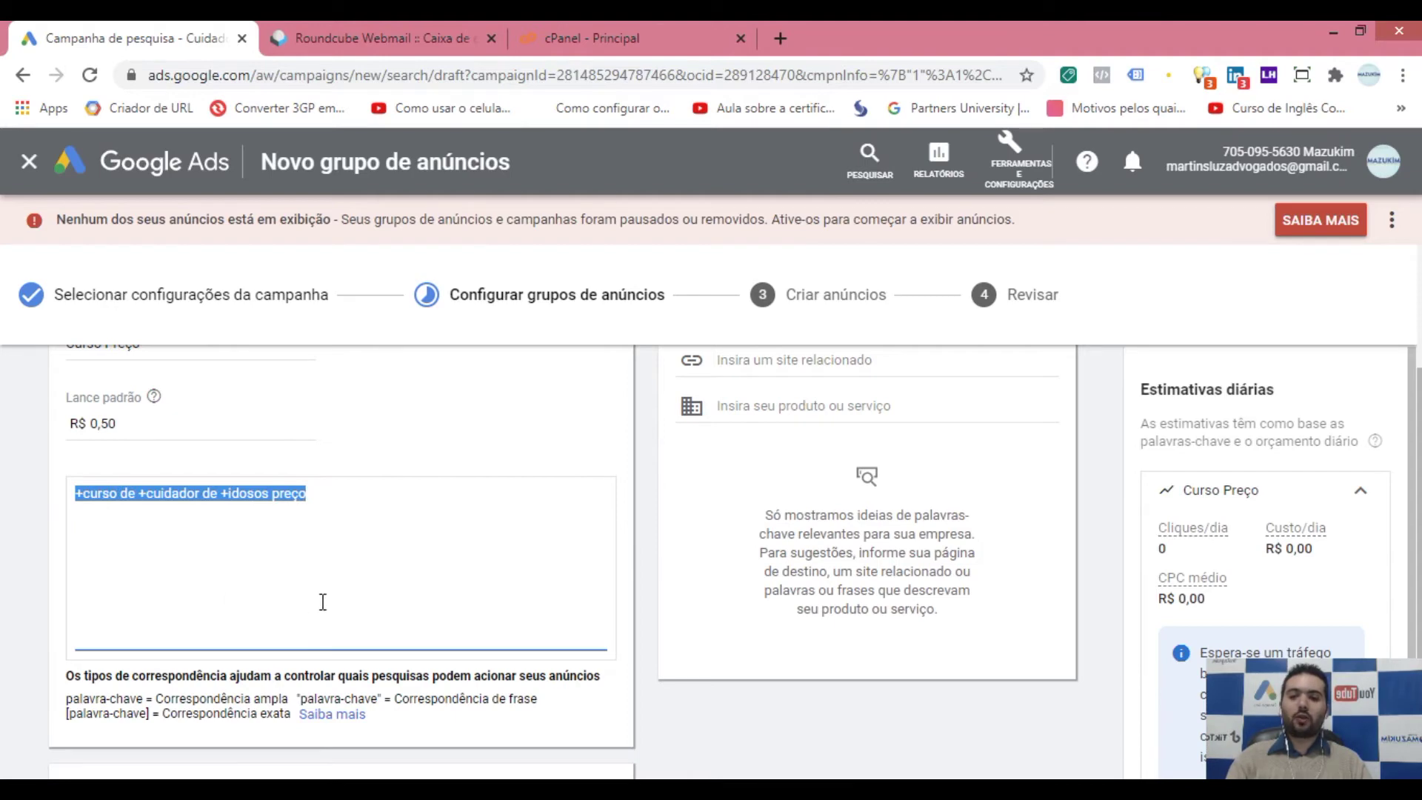
click(347, 513)
key(Return)
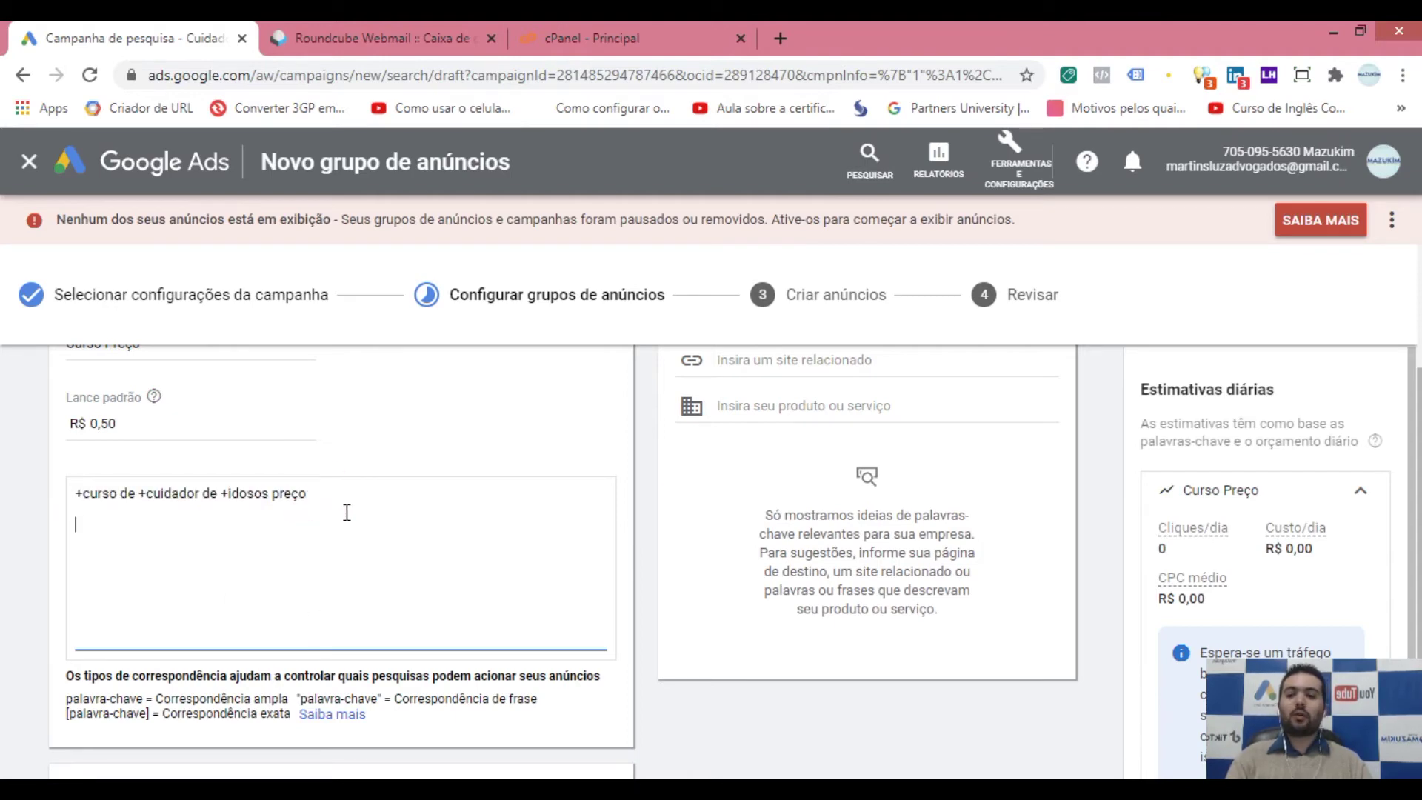
key(ctrl+v)
- Turn the duplicated keyword into phrase match by removing its plus signs and adding quotes: "curso de cuidador de idosos preço"
click(80, 522)
key(BackSpace)
text(")
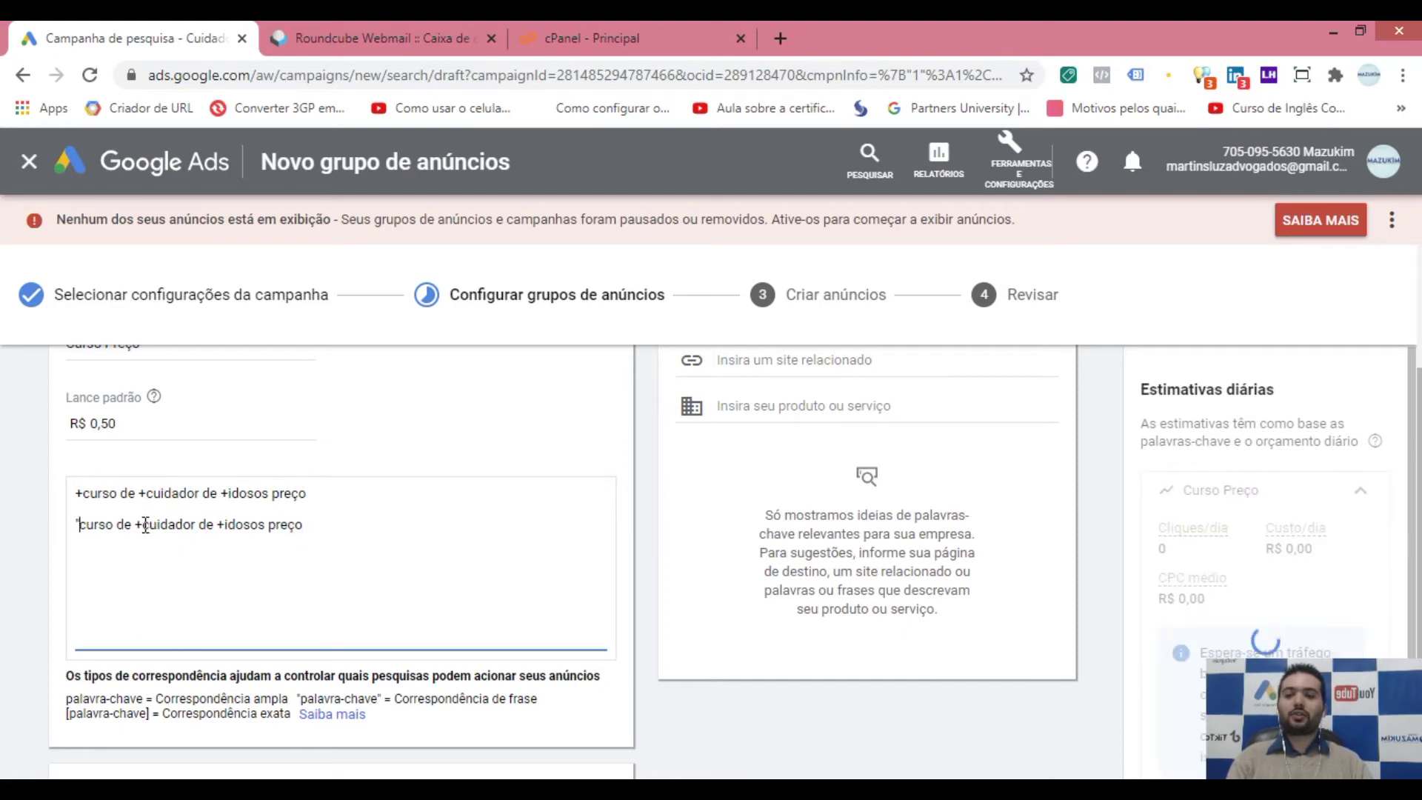
click(141, 524)
key(BackSpace)
click(215, 524)
key(BackSpace)
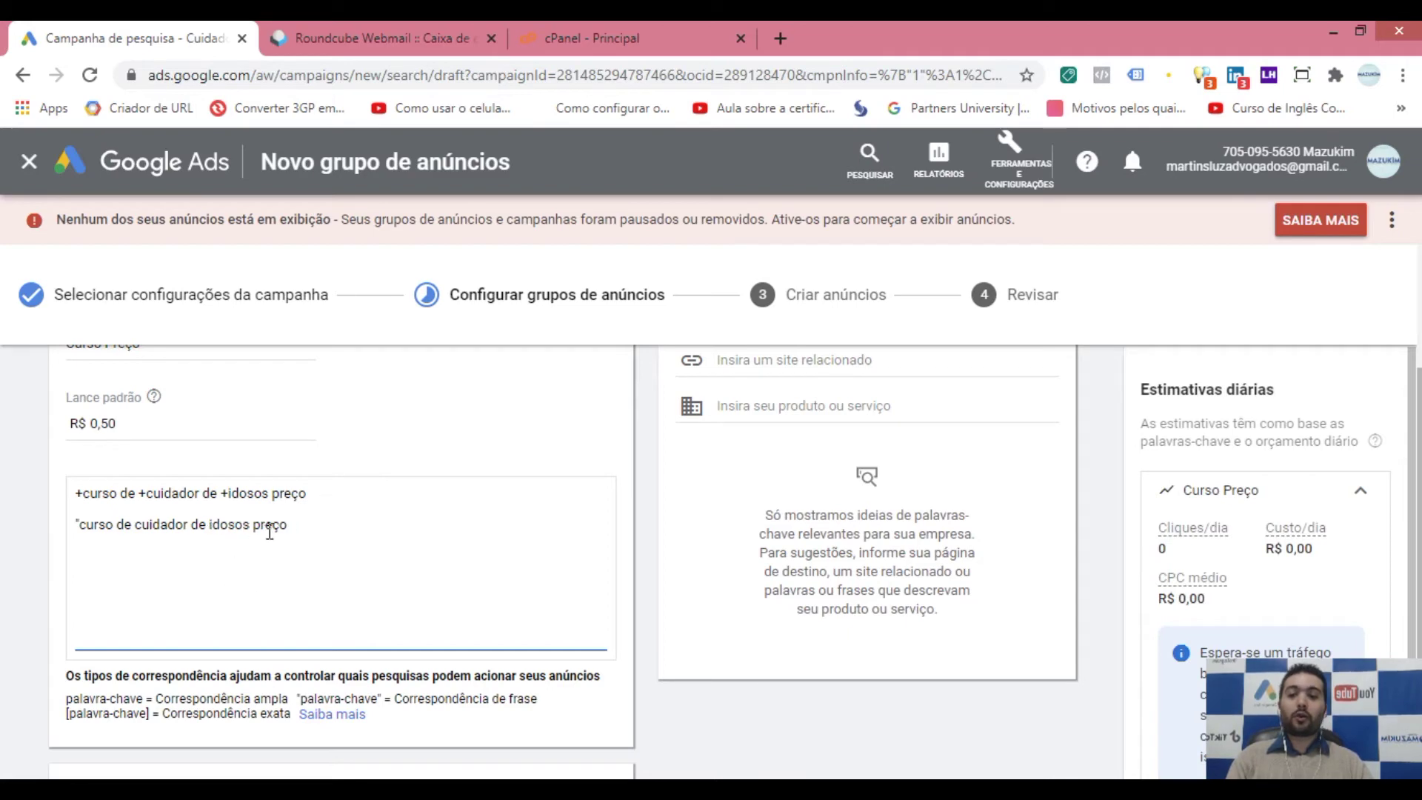
click(291, 527)
text(")
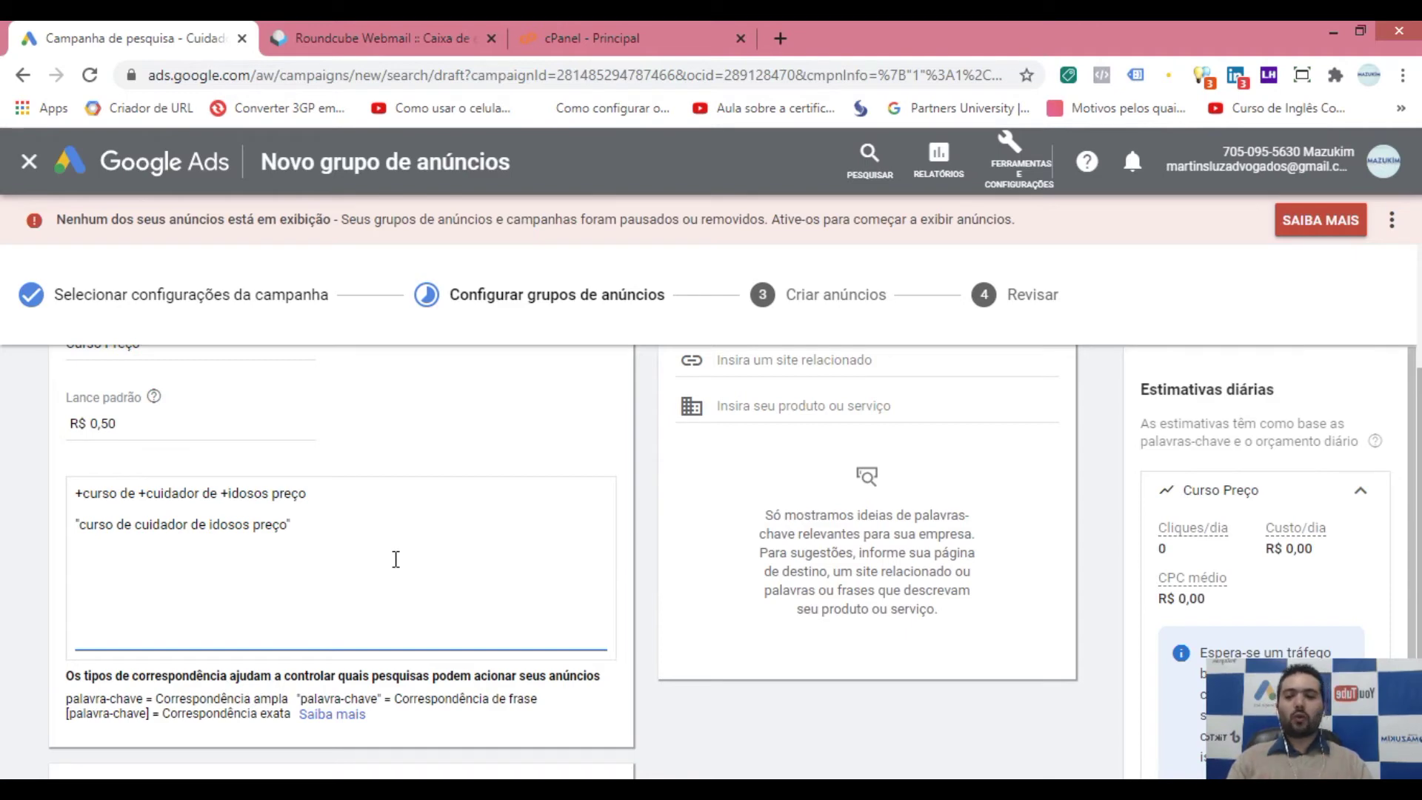
- Delete the phrase match line from the keyword list, keeping only the modified broad match keyword
drag(326, 527, 41, 519)
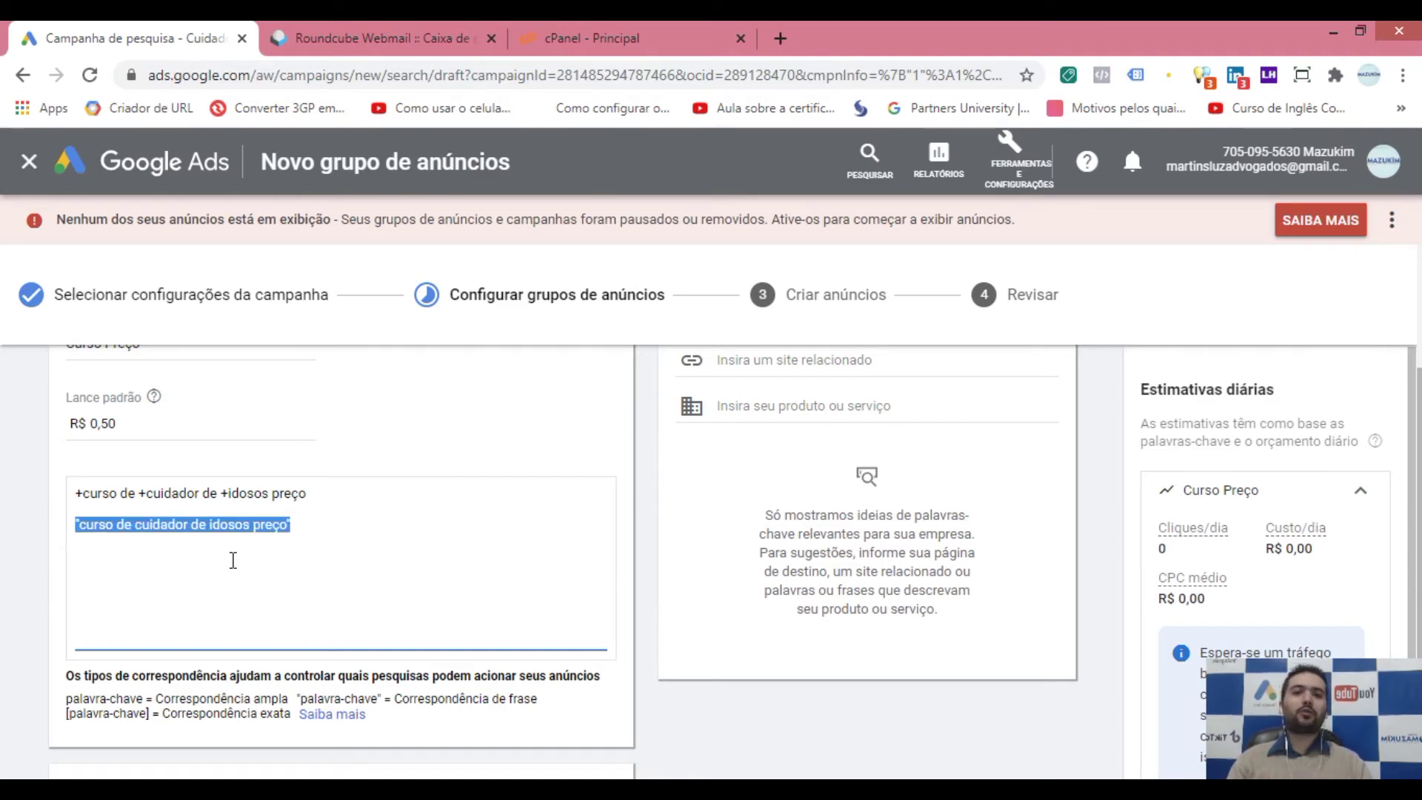
key(BackSpace)
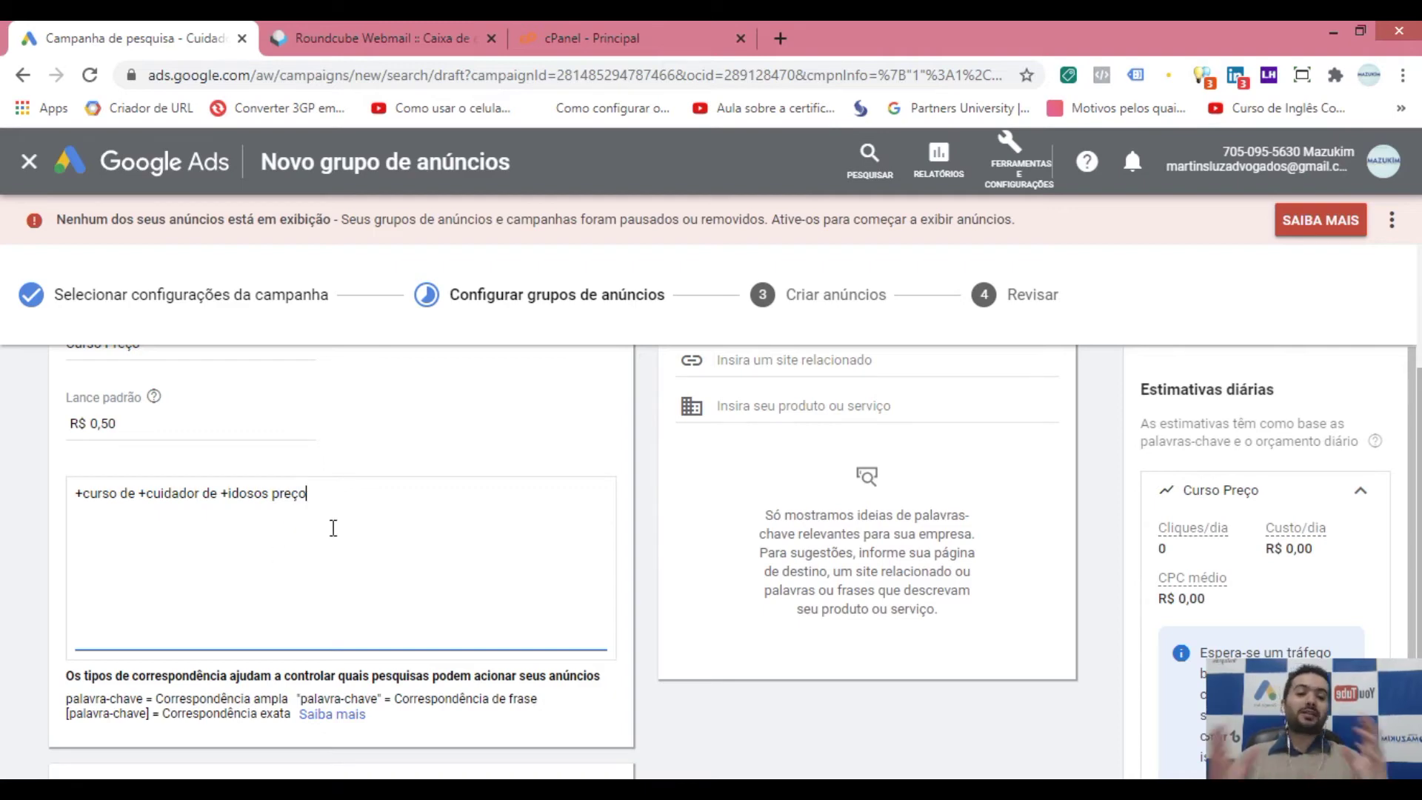
click(103, 497)
click(169, 496)
click(225, 492)
- Check the Curso Preço ad group settings, then save them and continue to ad creation
scroll(319, 575, up, 3)
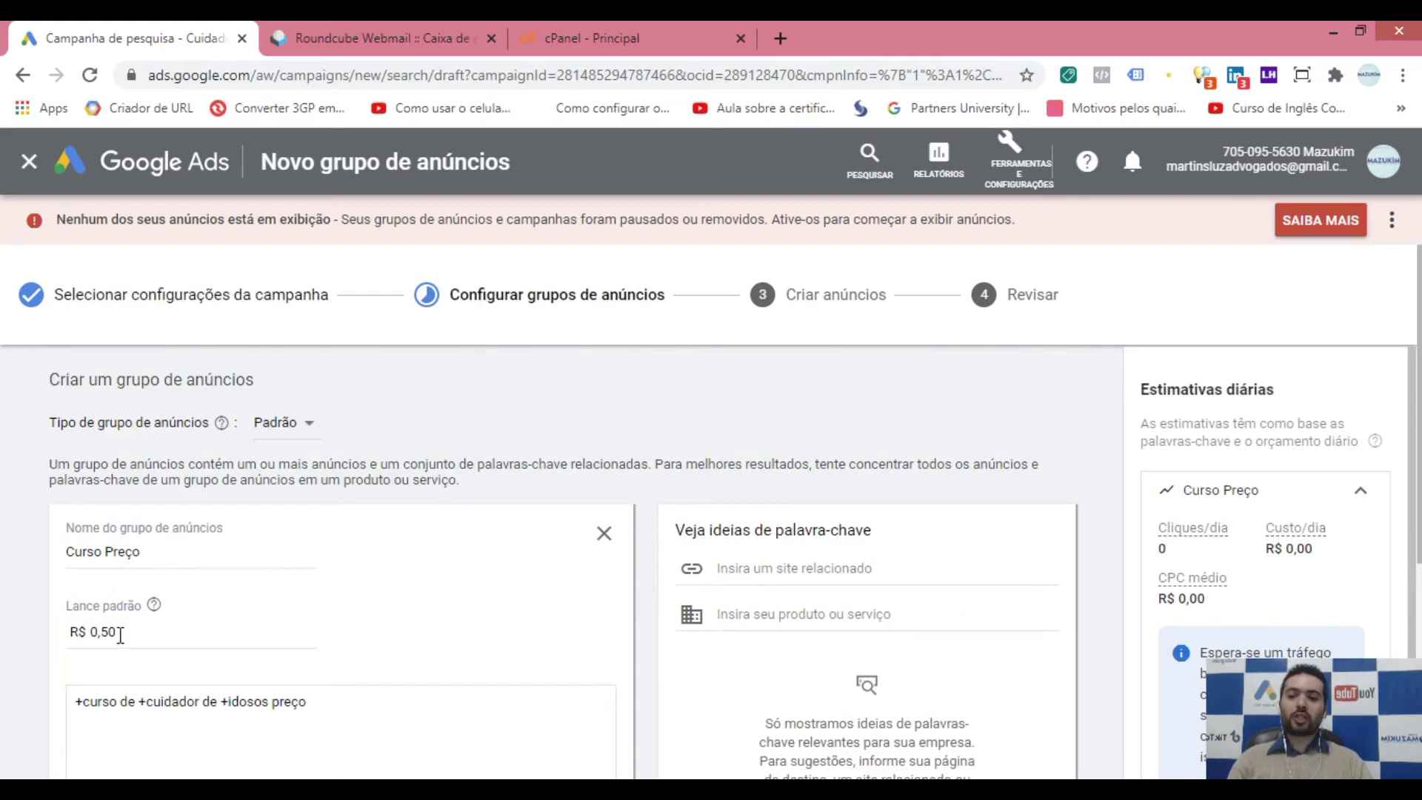
scroll(374, 587, down, 5)
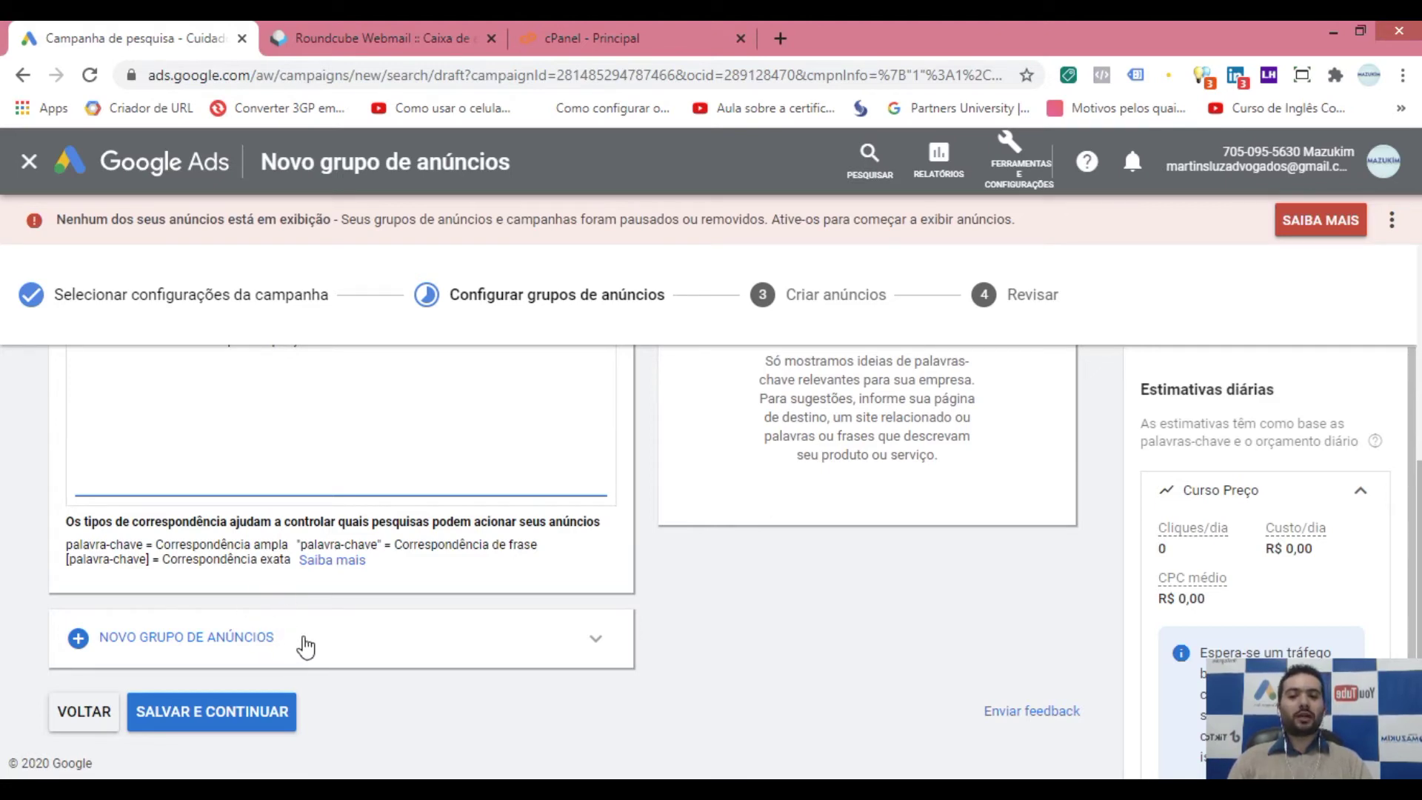
click(229, 725)
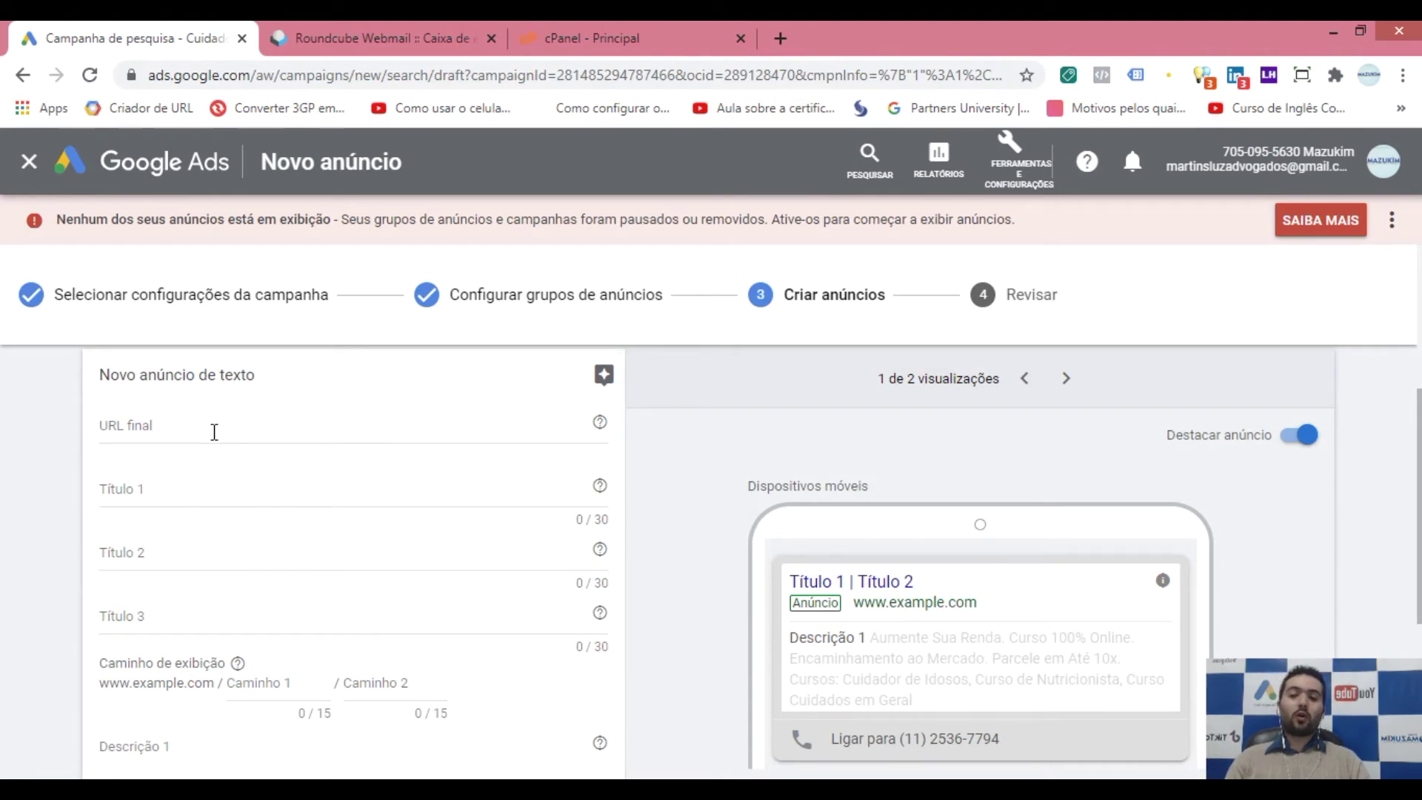
click(314, 426)
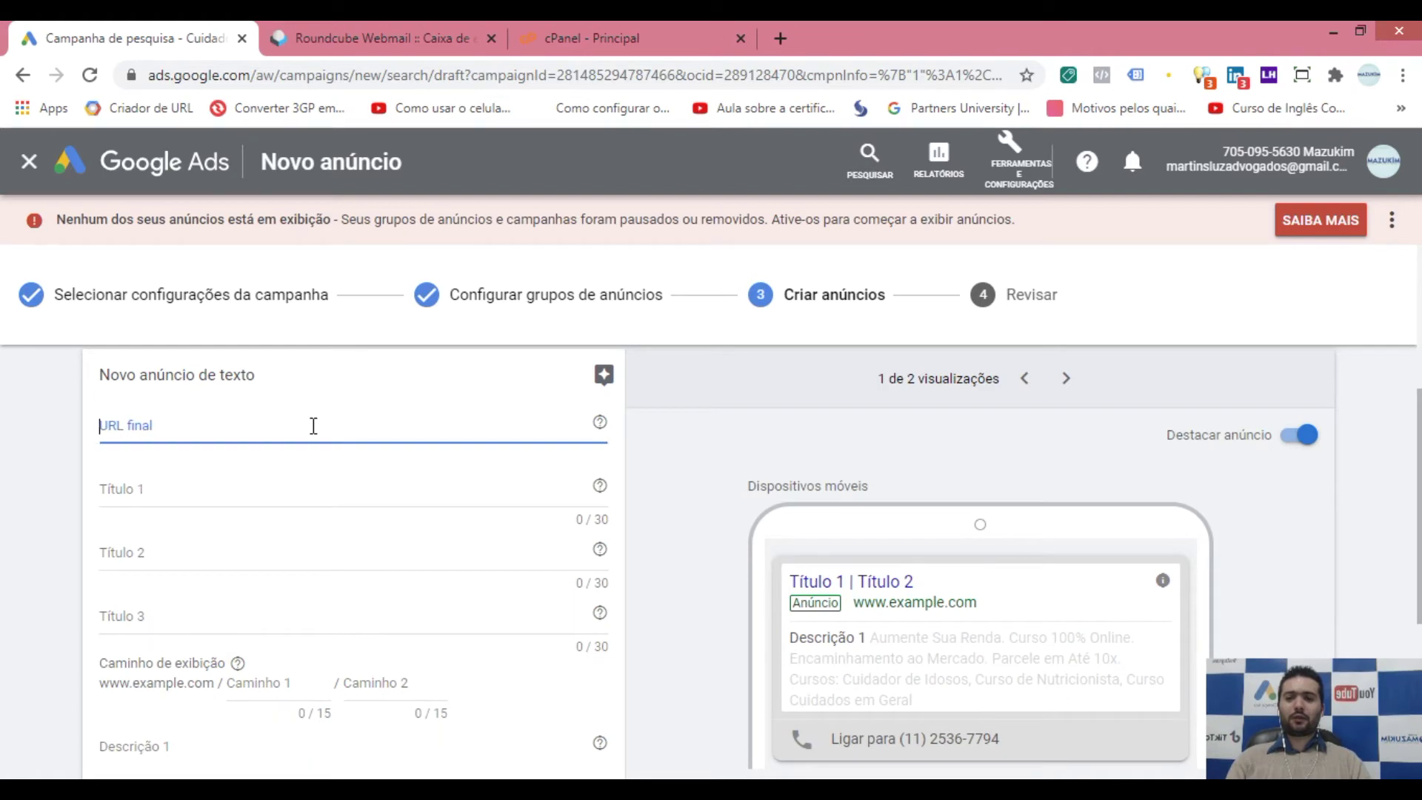
click(779, 37)
text(www.cuida)
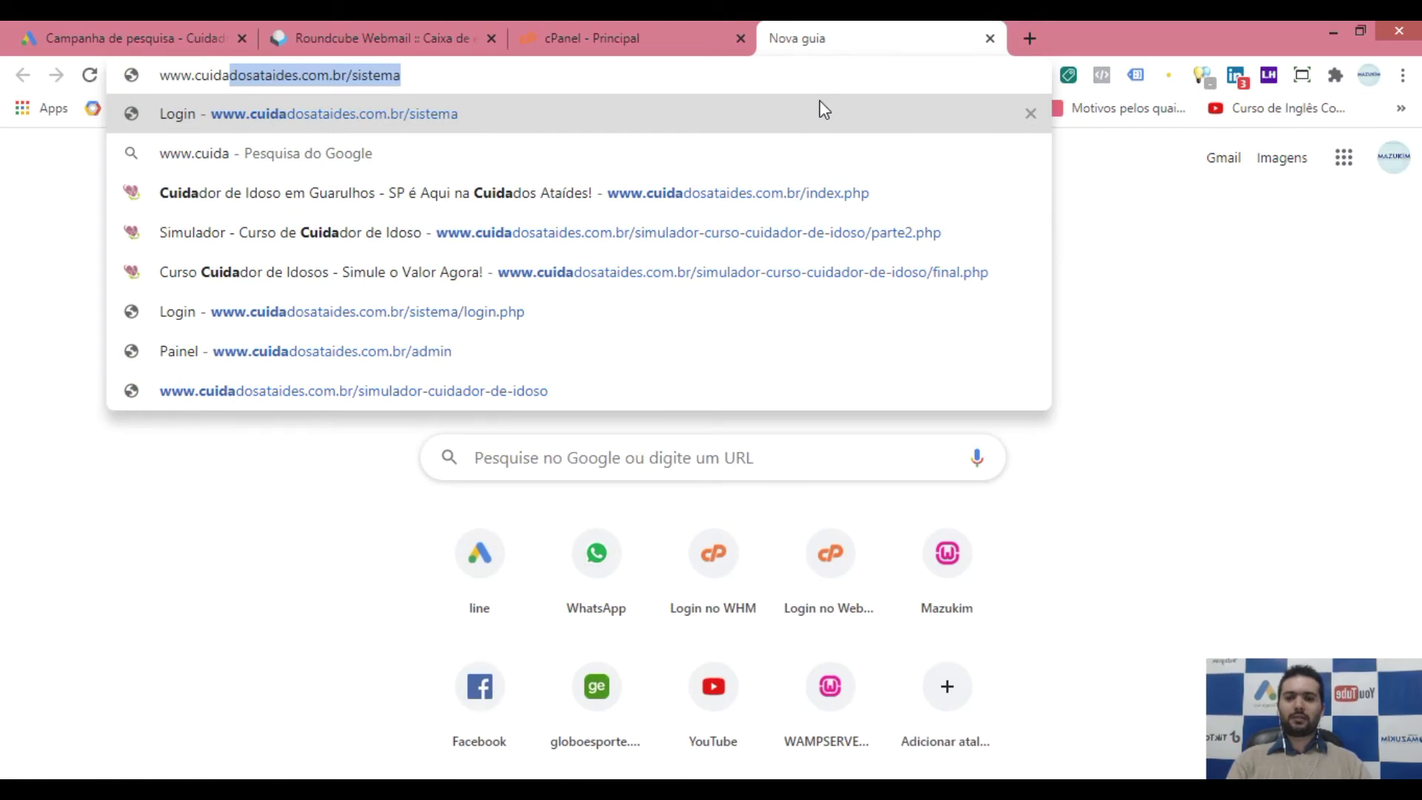
click(467, 77)
key(BackSpace)
key(BackSpace)
key(BackSpace)
key(BackSpace)
key(BackSpace)
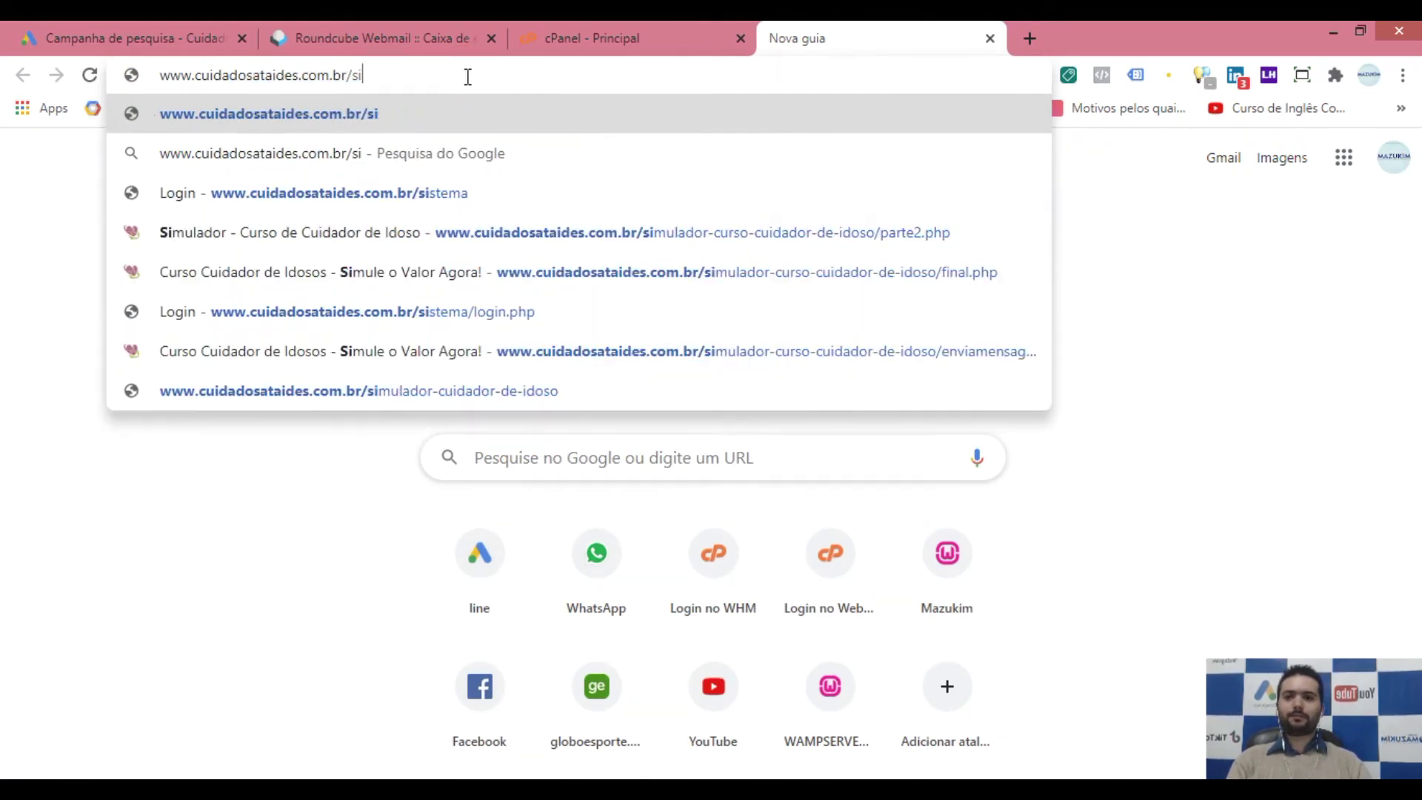
key(BackSpace)
key(BackSpace)
key(Return)
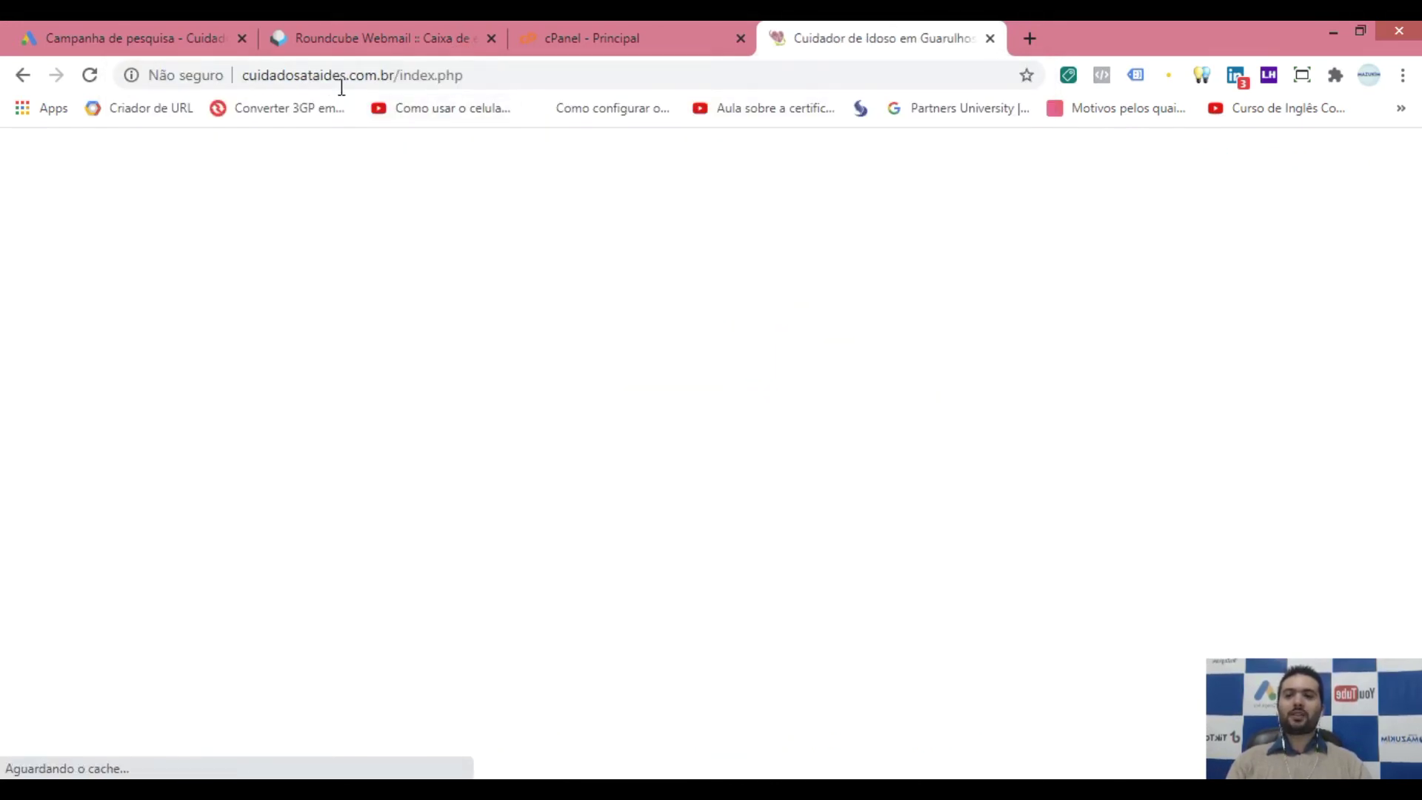
click(341, 85)
key(ctrl+c)
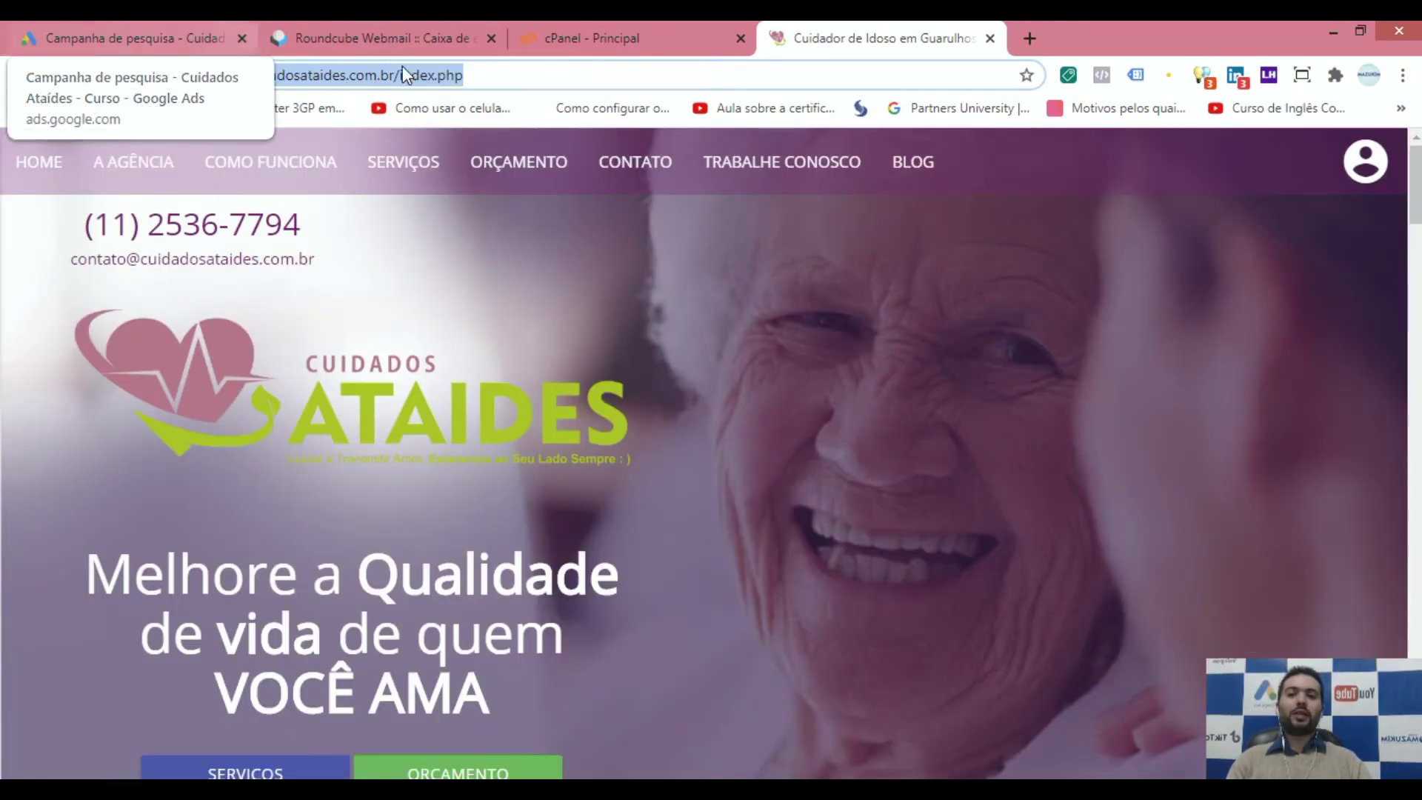
click(157, 25)
click(192, 424)
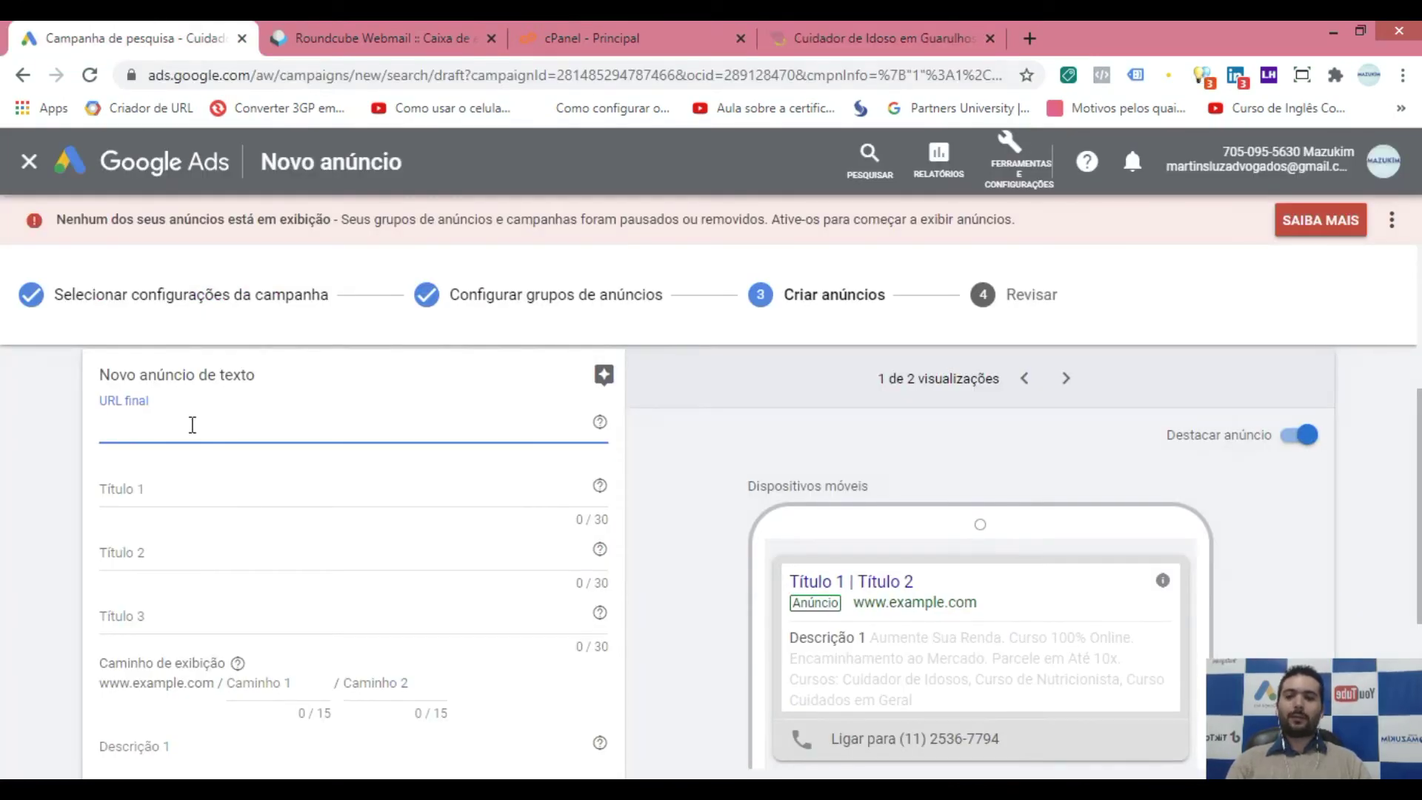
key(ctrl+v)
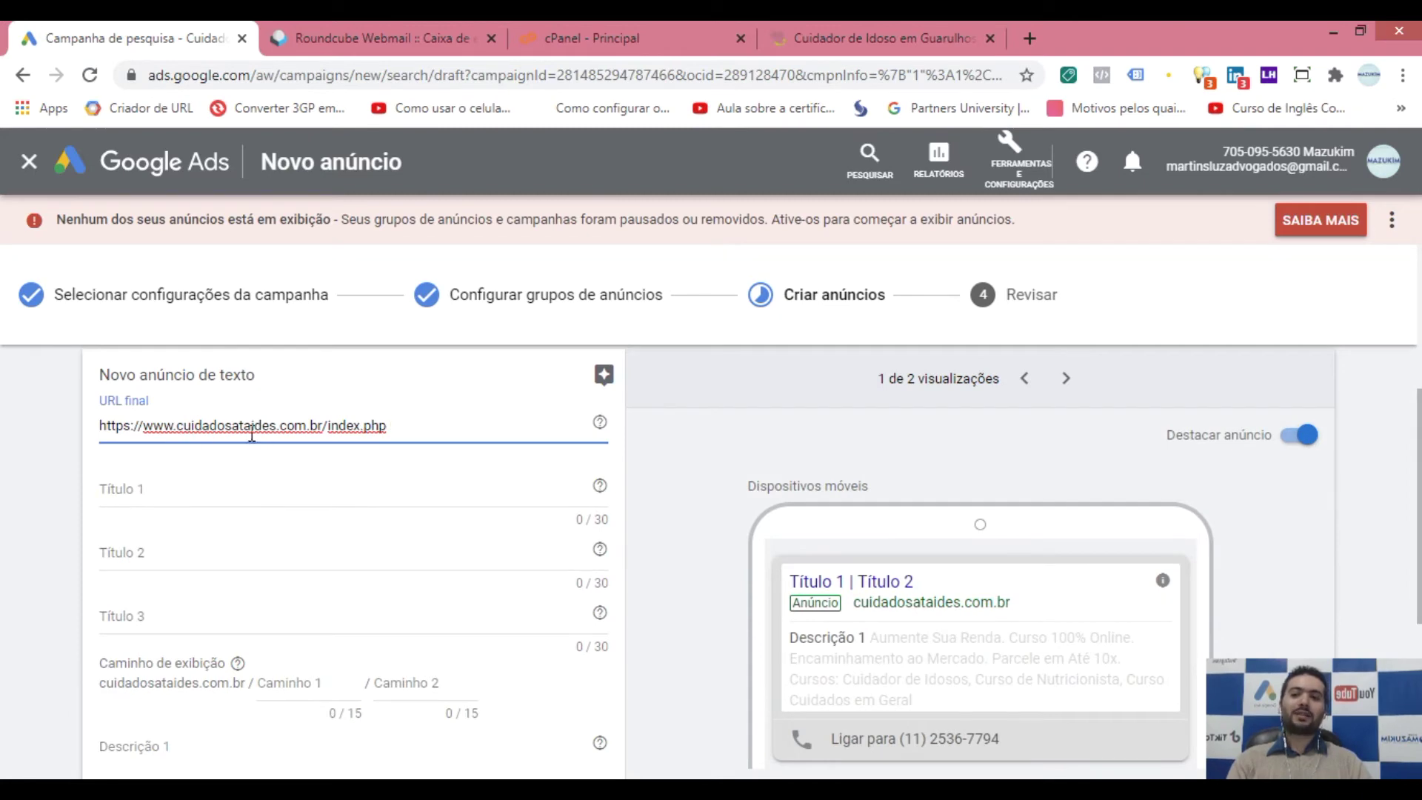
scroll(179, 435, up, 1)
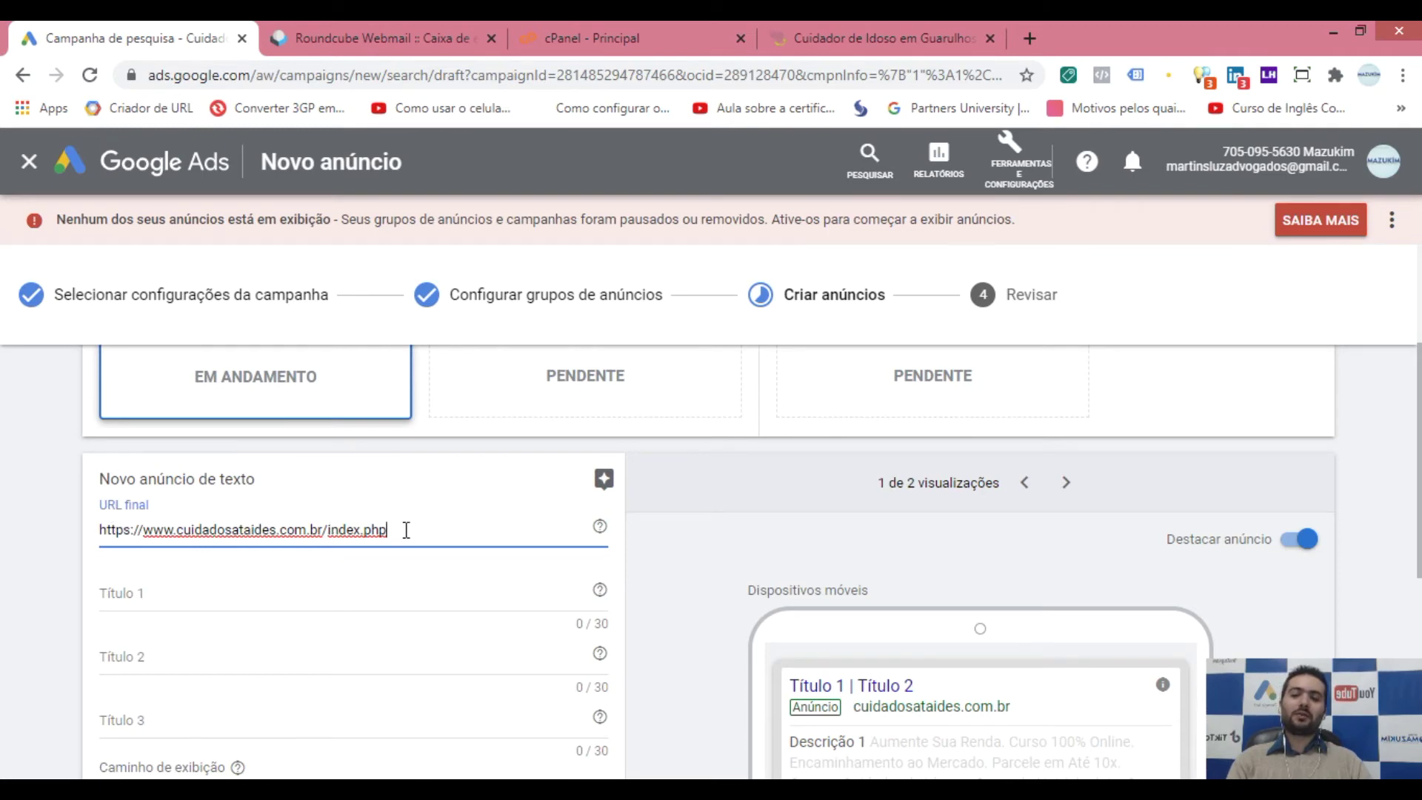
drag(394, 527, 58, 542)
click(47, 543)
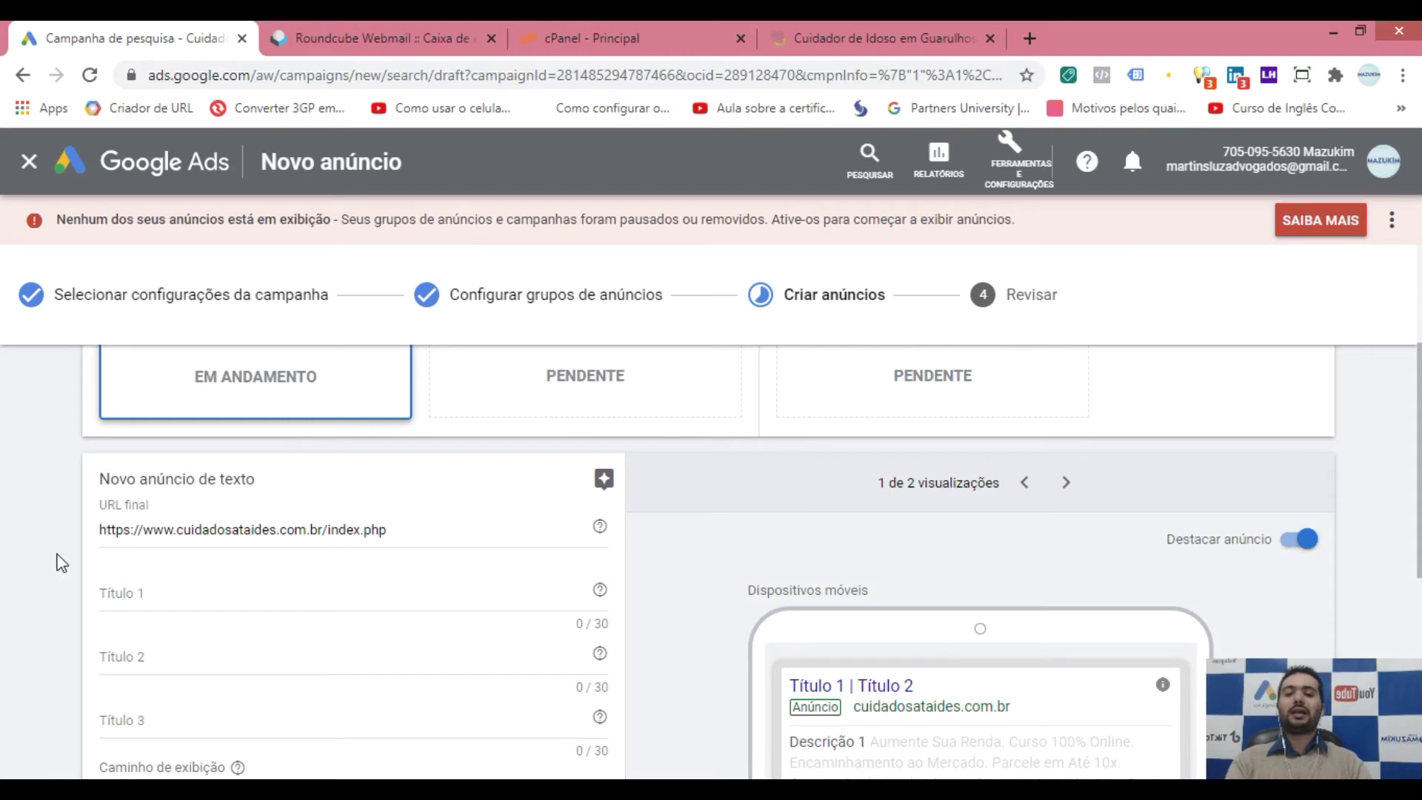
scroll(59, 545, down, 2)
scroll(133, 517, up, 1)
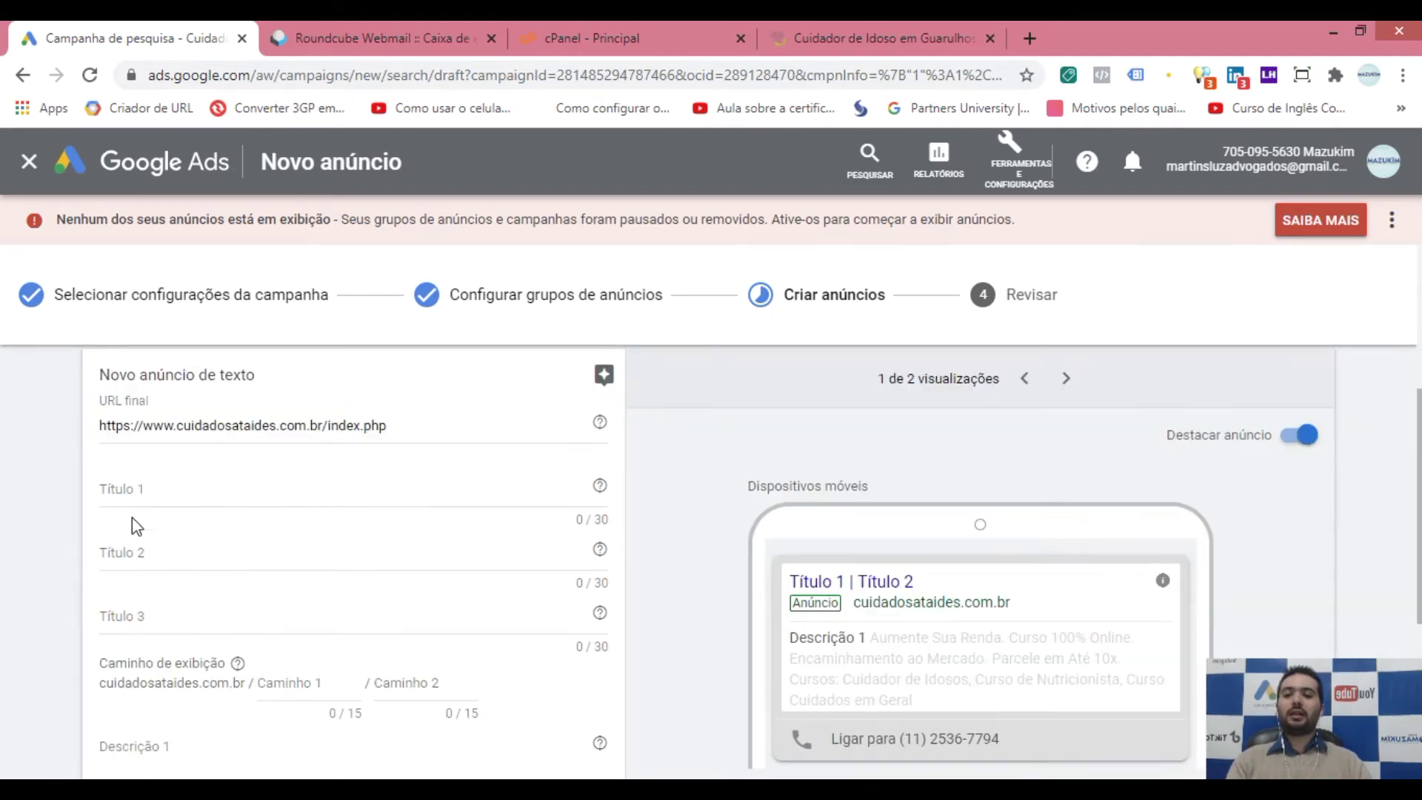
- Switch to the PowerPoint lesson slide and check its tip about keeping ads coherent with the keyword
click(110, 498)
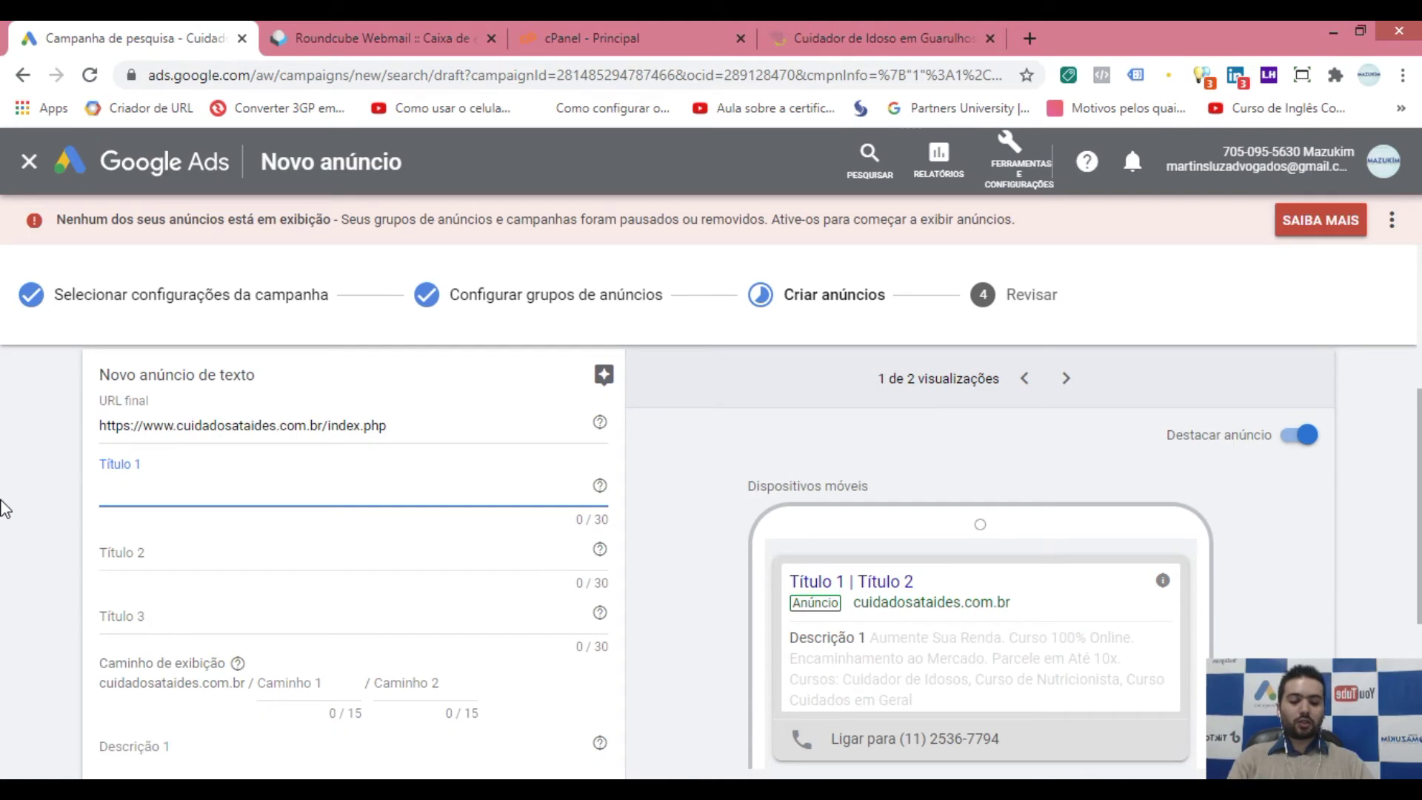
text(Cu)
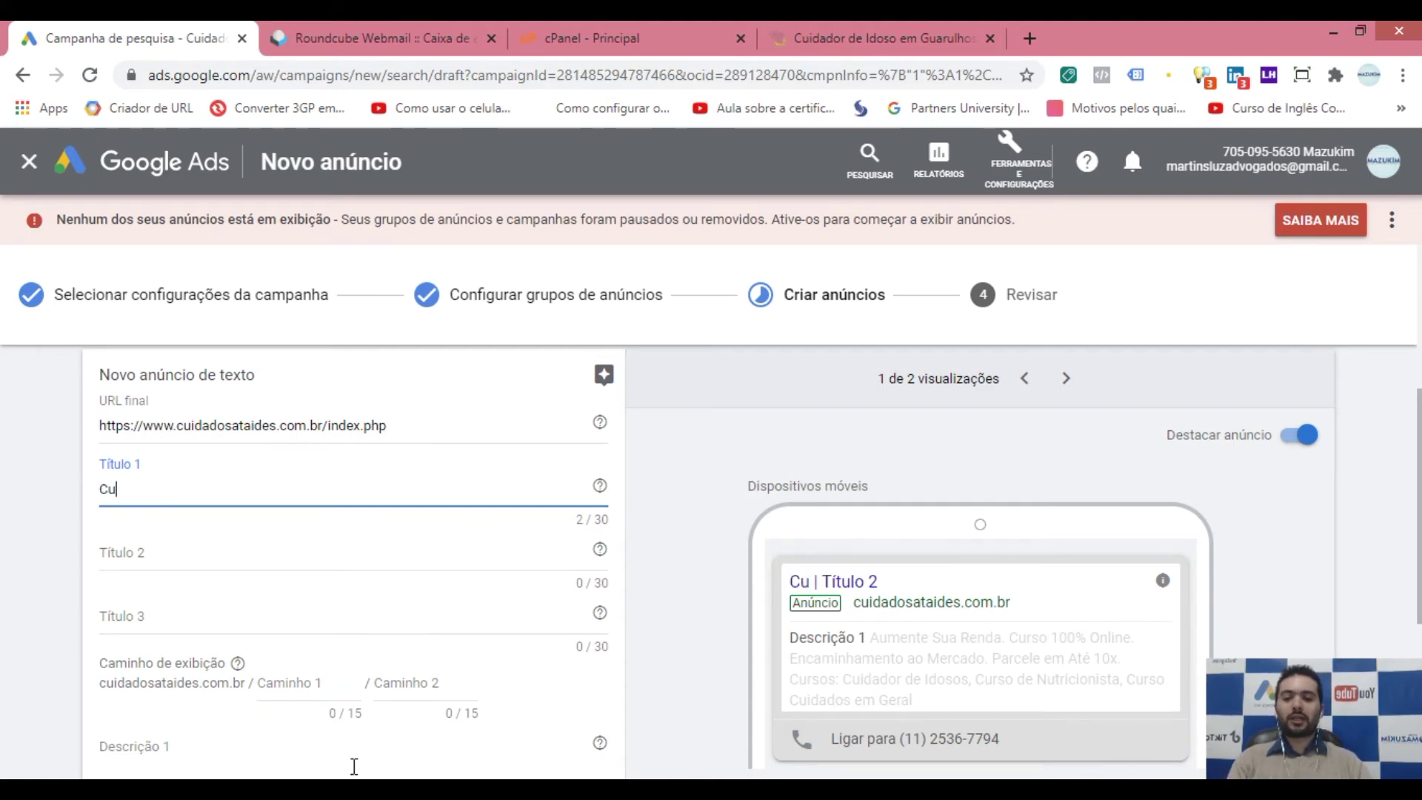
key(alt+Tab)
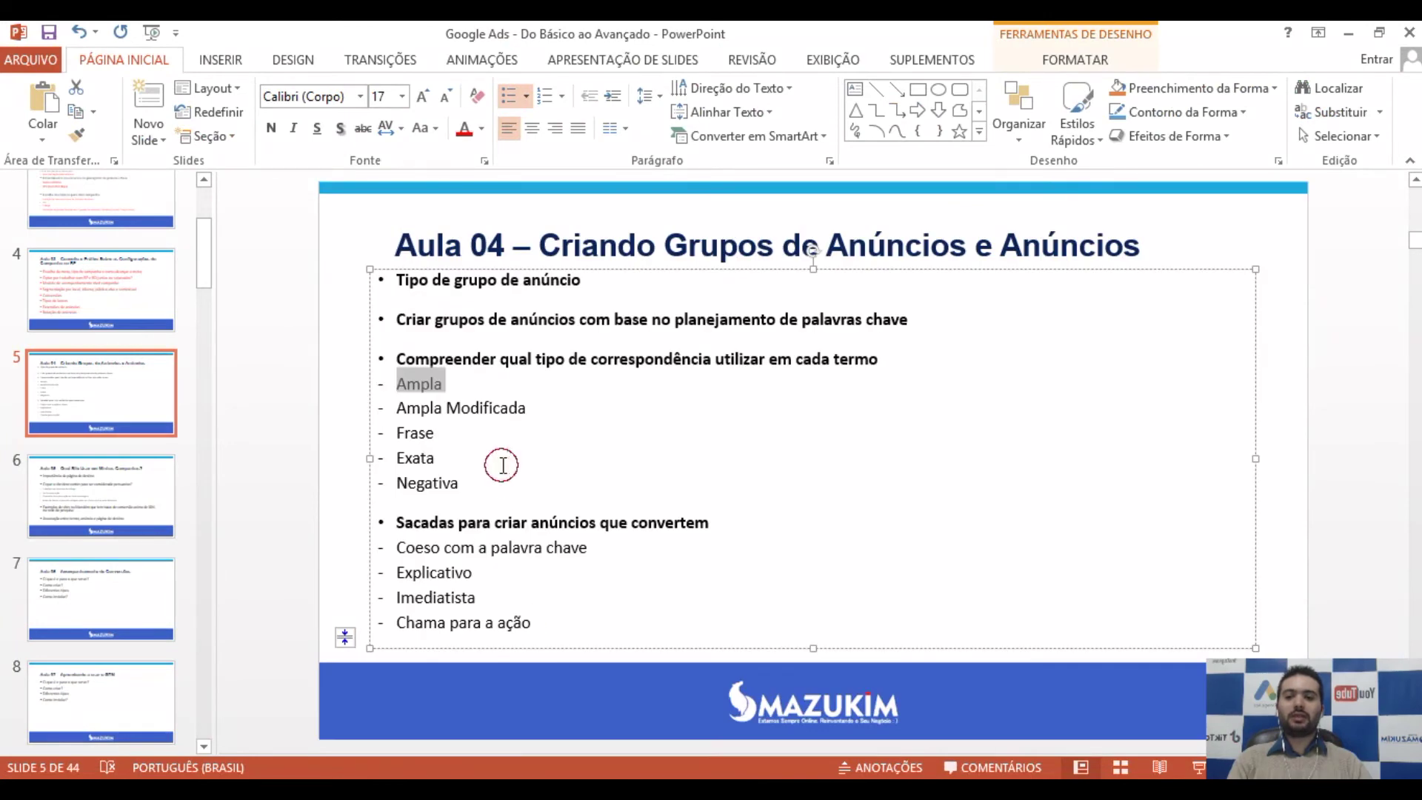
click(482, 524)
click(715, 523)
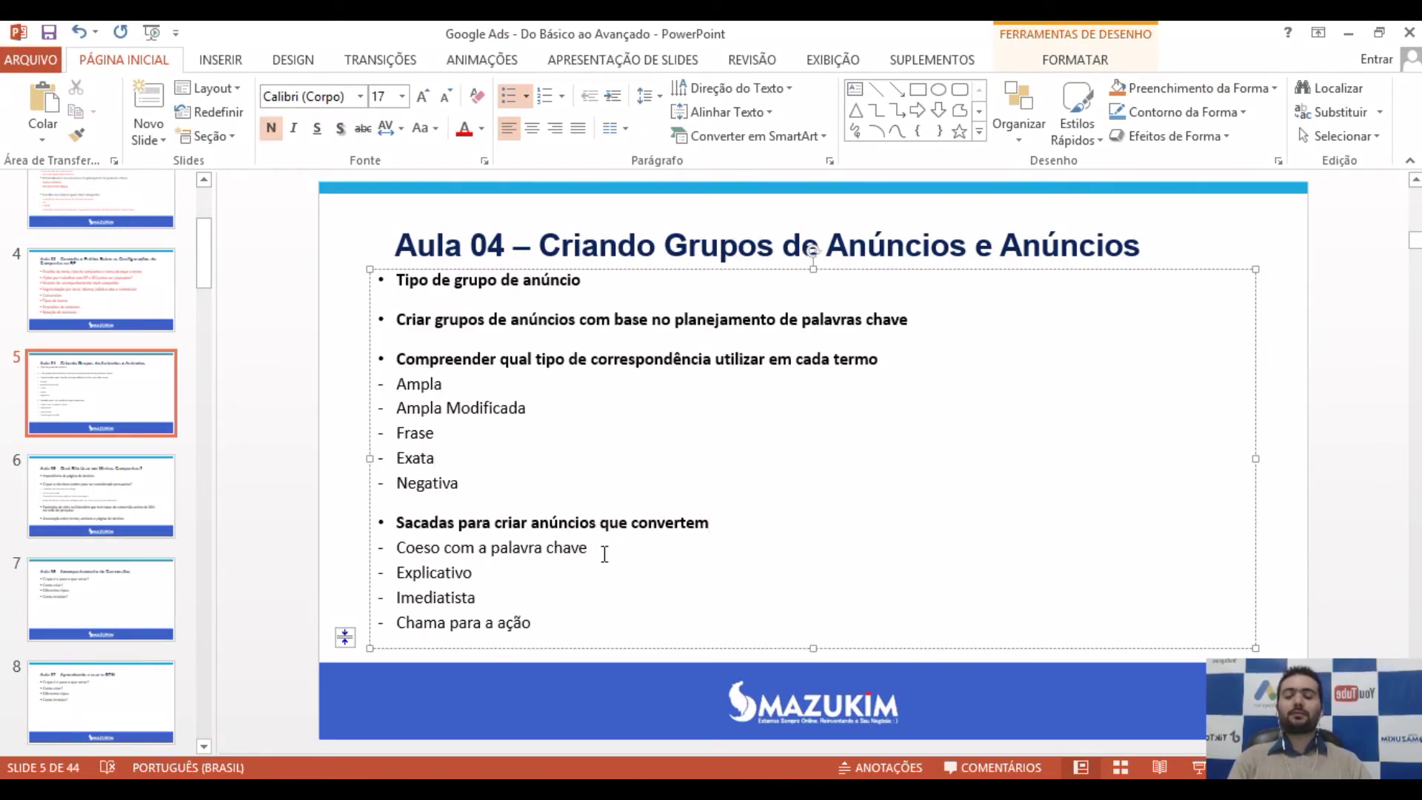
drag(590, 549, 396, 548)
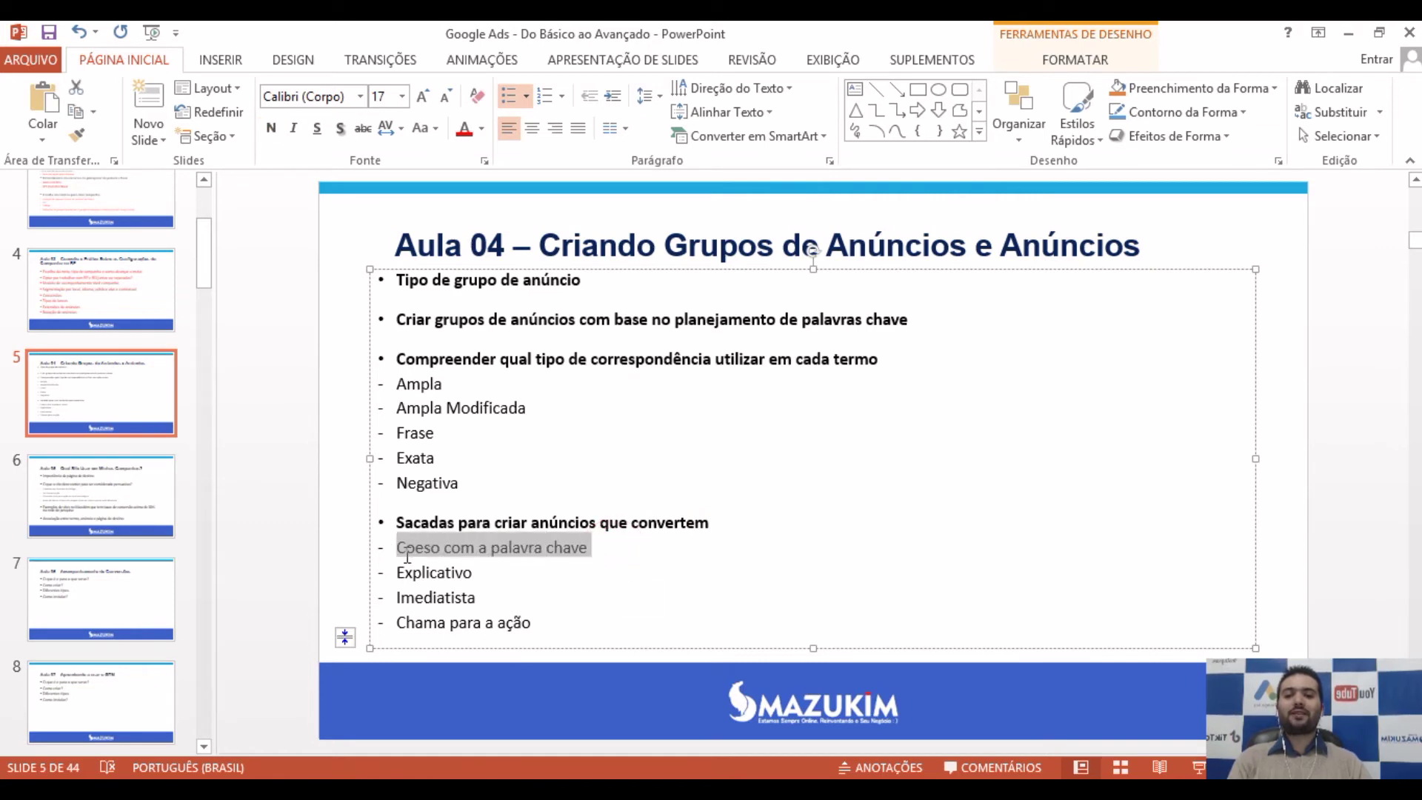
click(592, 548)
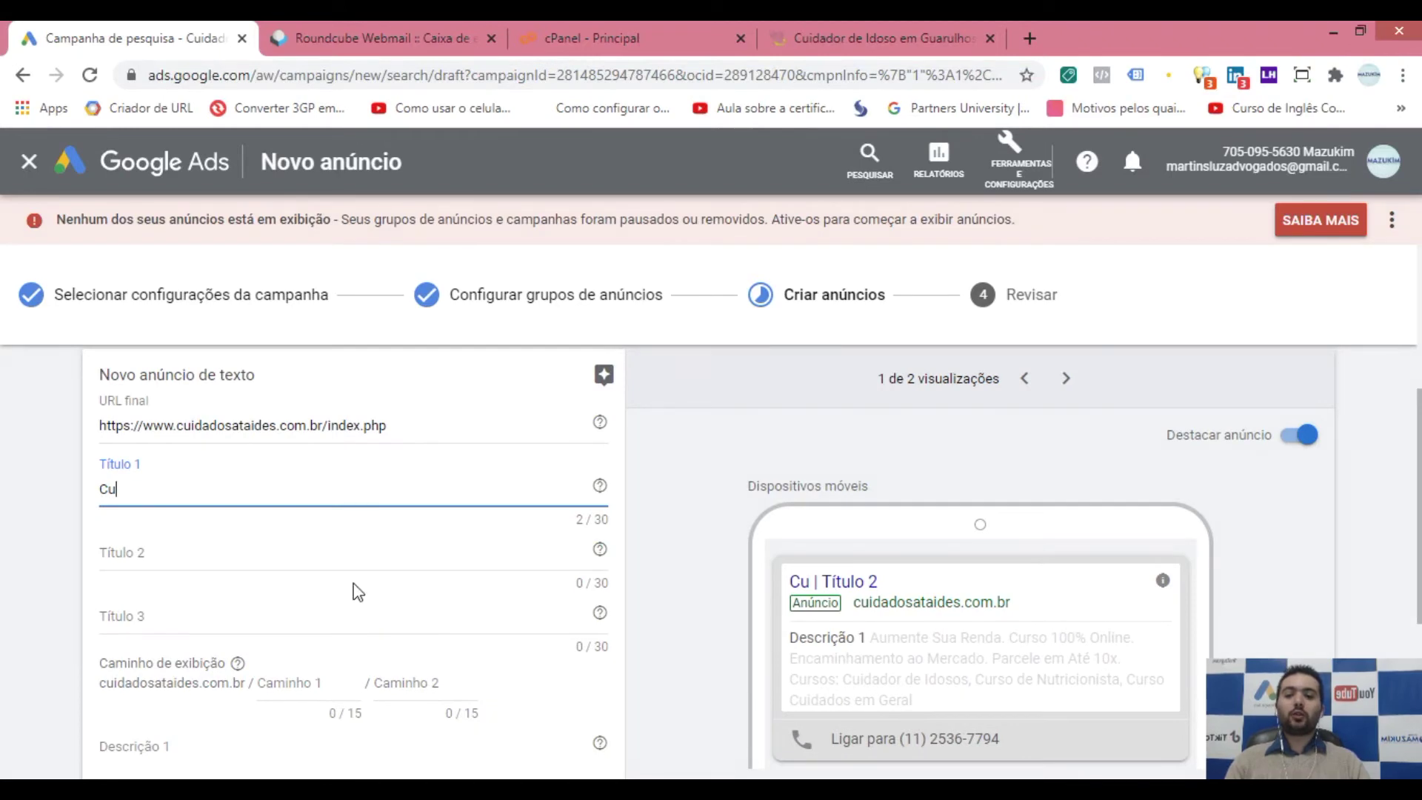
- Switch to the Notepad keyword notes and delete the match type examples together with the dashed separator above them
key(alt+Tab)
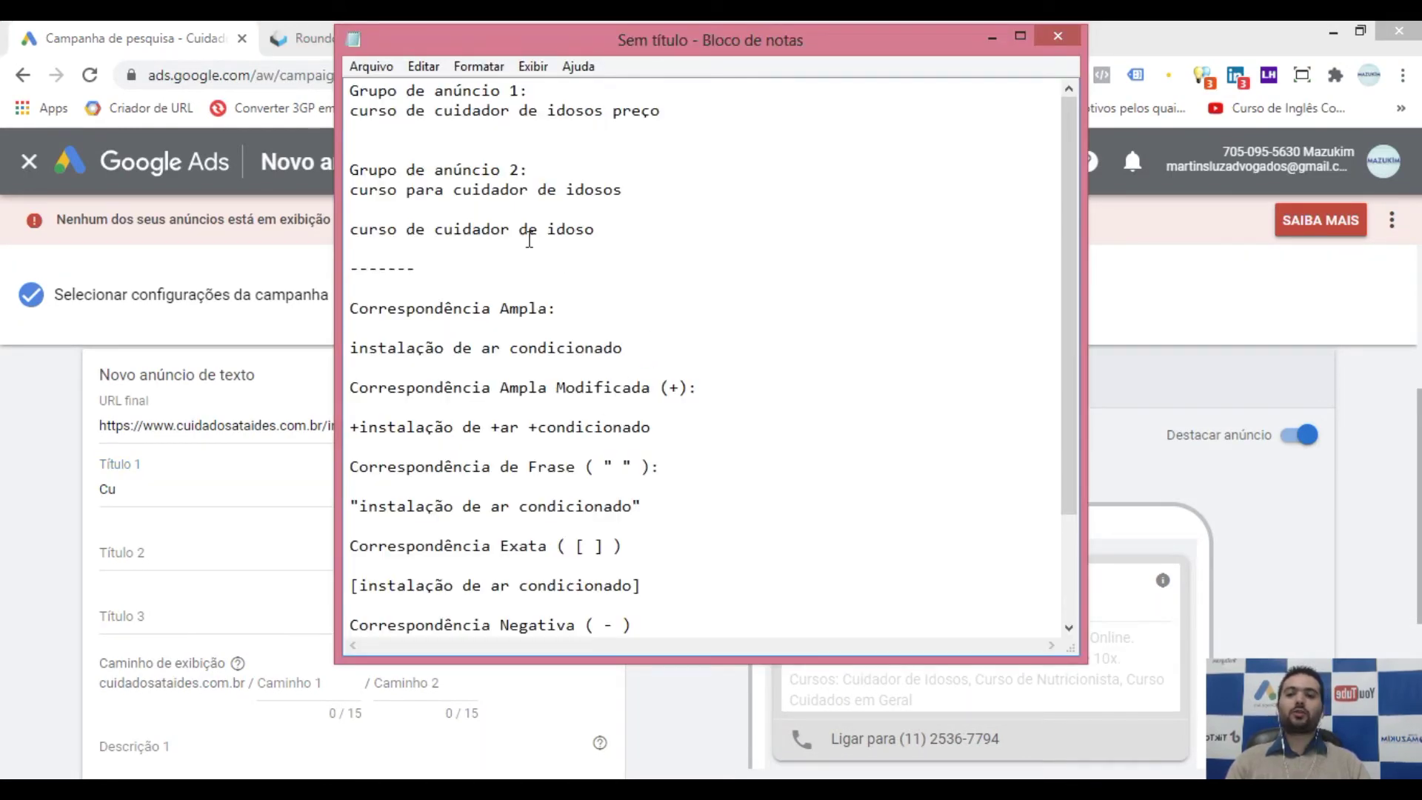
drag(351, 303, 681, 661)
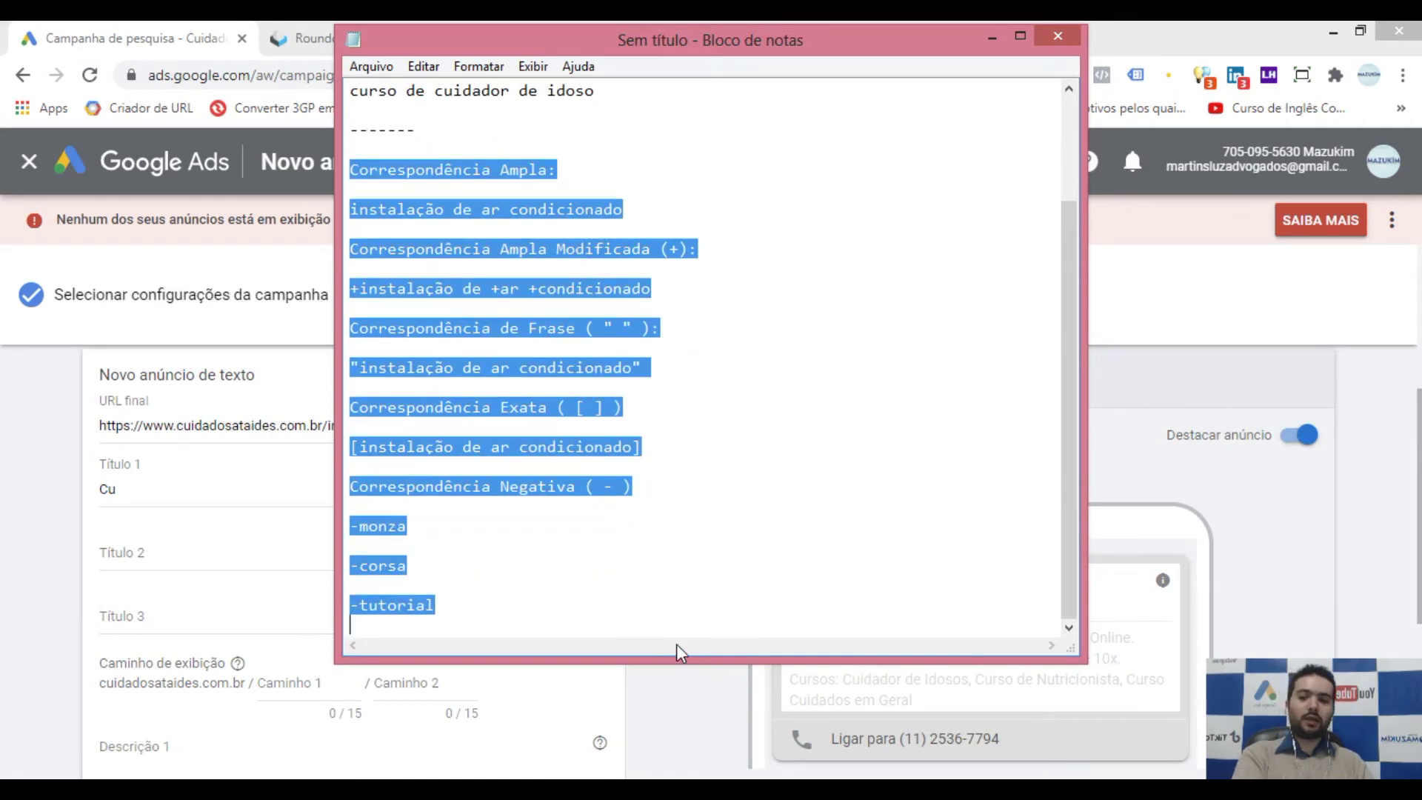
key(Delete)
drag(420, 319, 326, 268)
key(Delete)
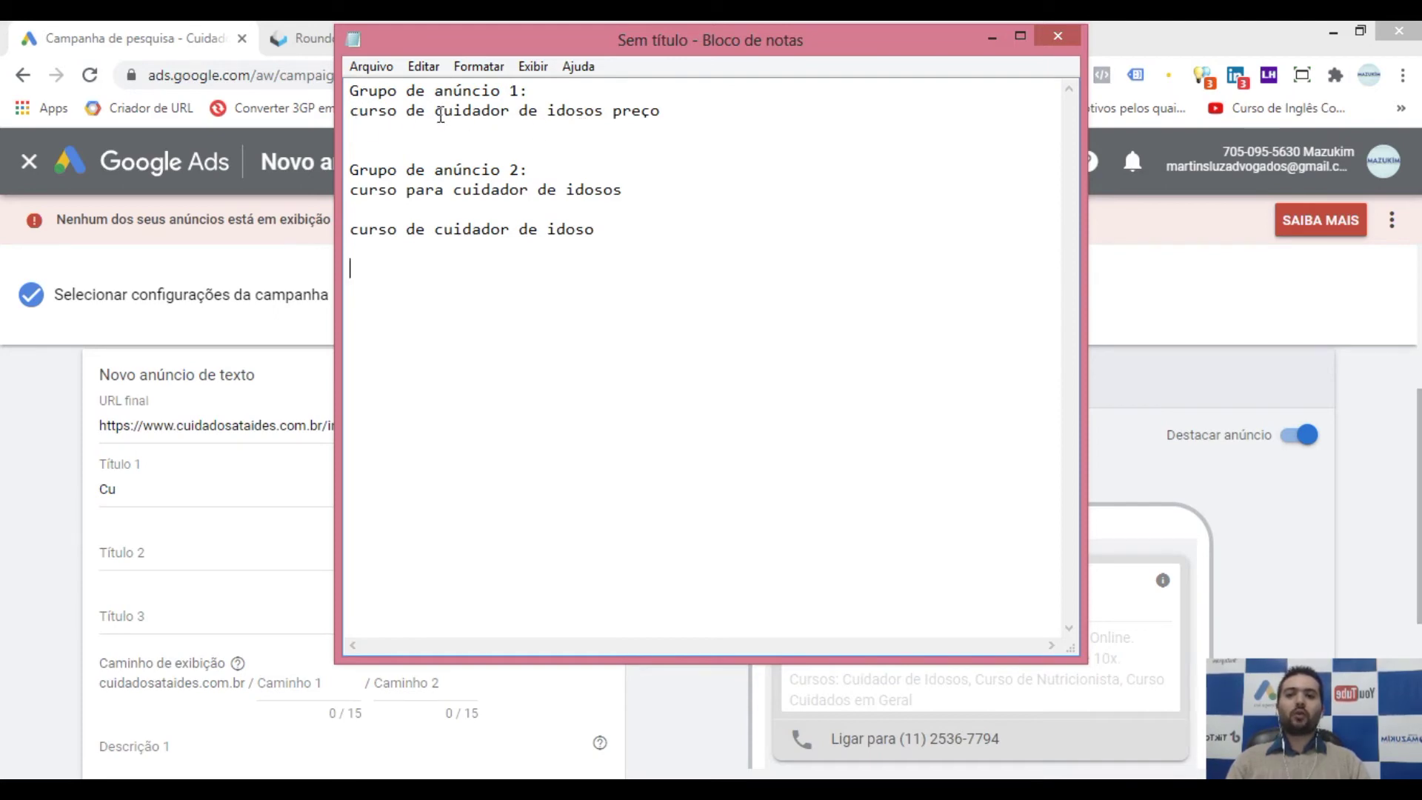
- Copy the ad group 1 keyword, curso de cuidador de idosos preço, from Notepad into the ad's Título 1, replacing its text
drag(675, 112, 340, 117)
key(ctrl+c)
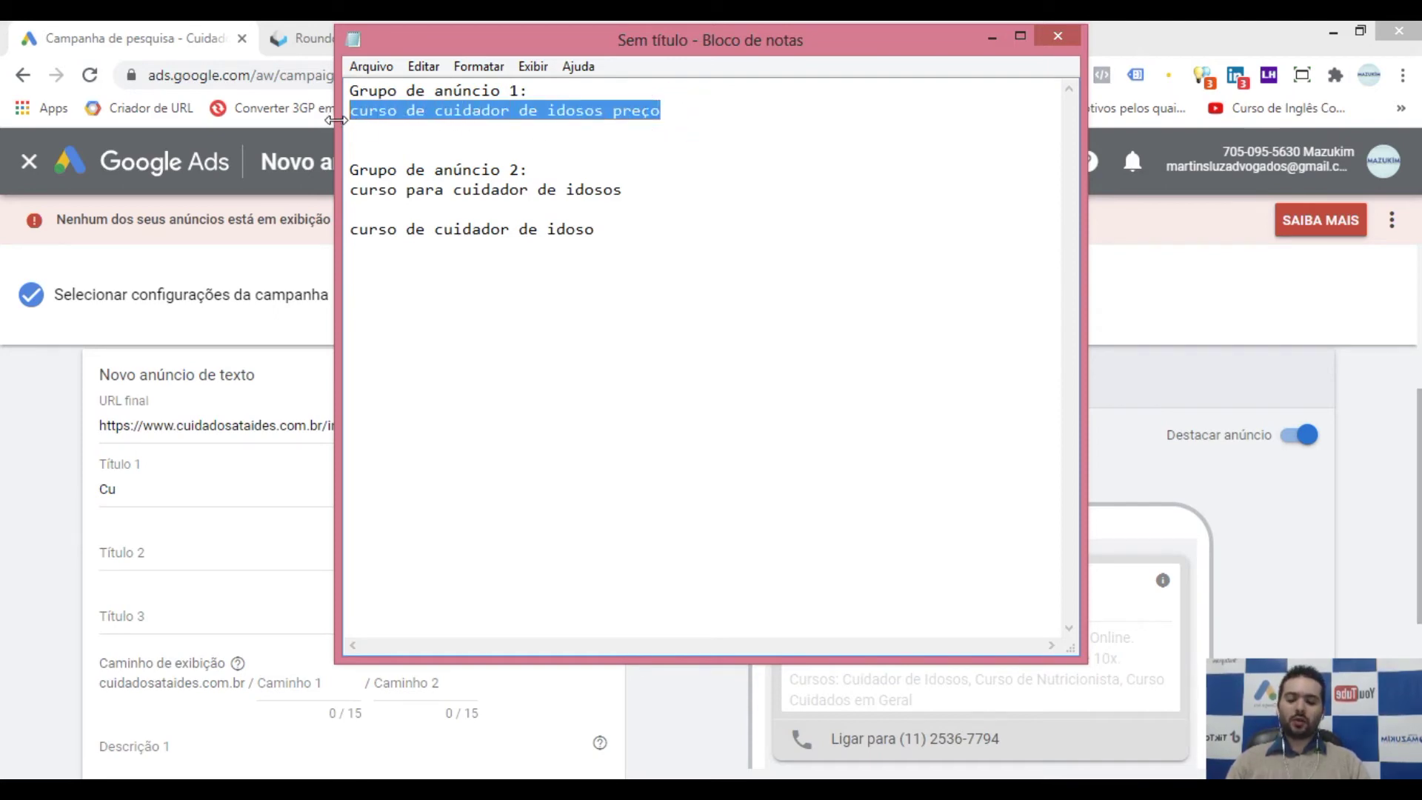
click(141, 486)
drag(142, 485, 59, 489)
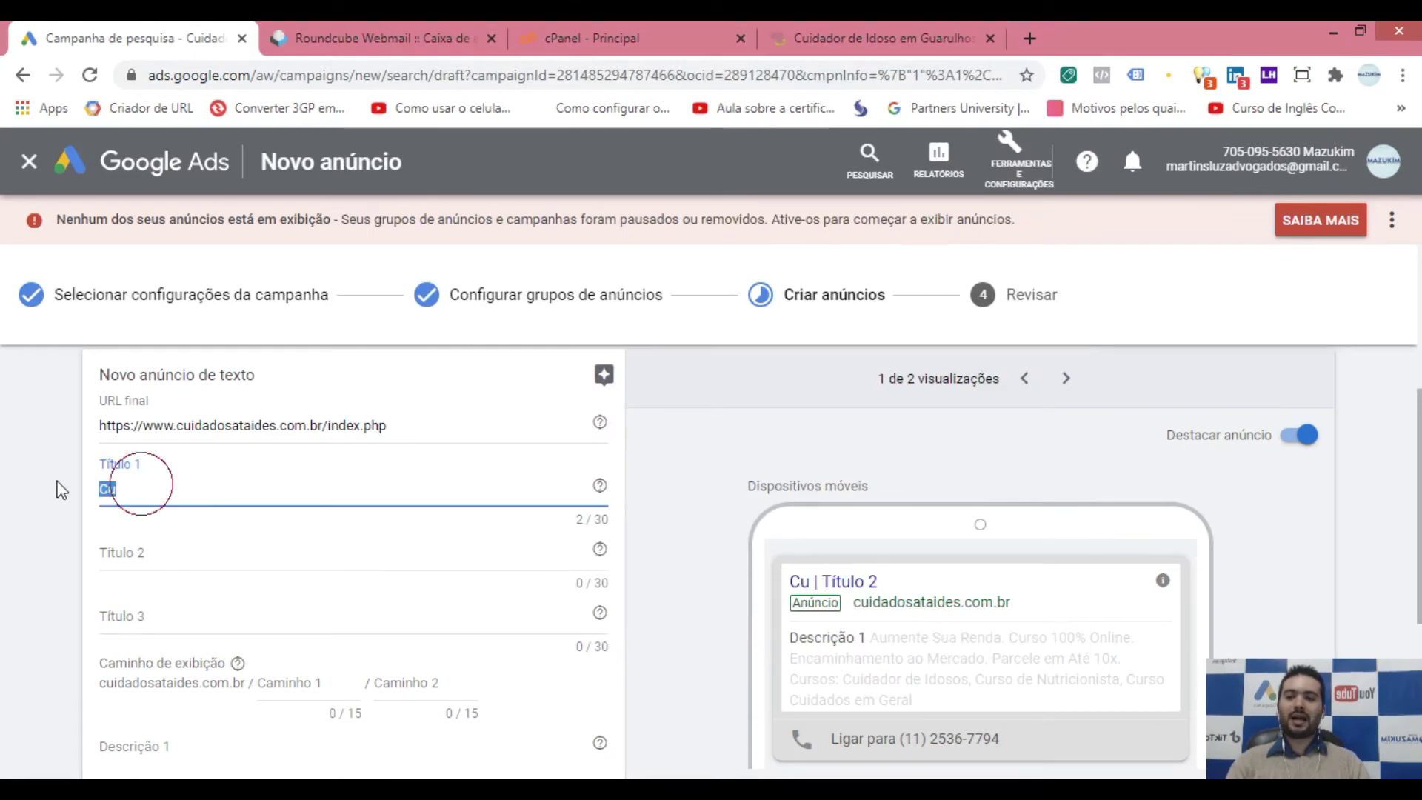
key(ctrl+v)
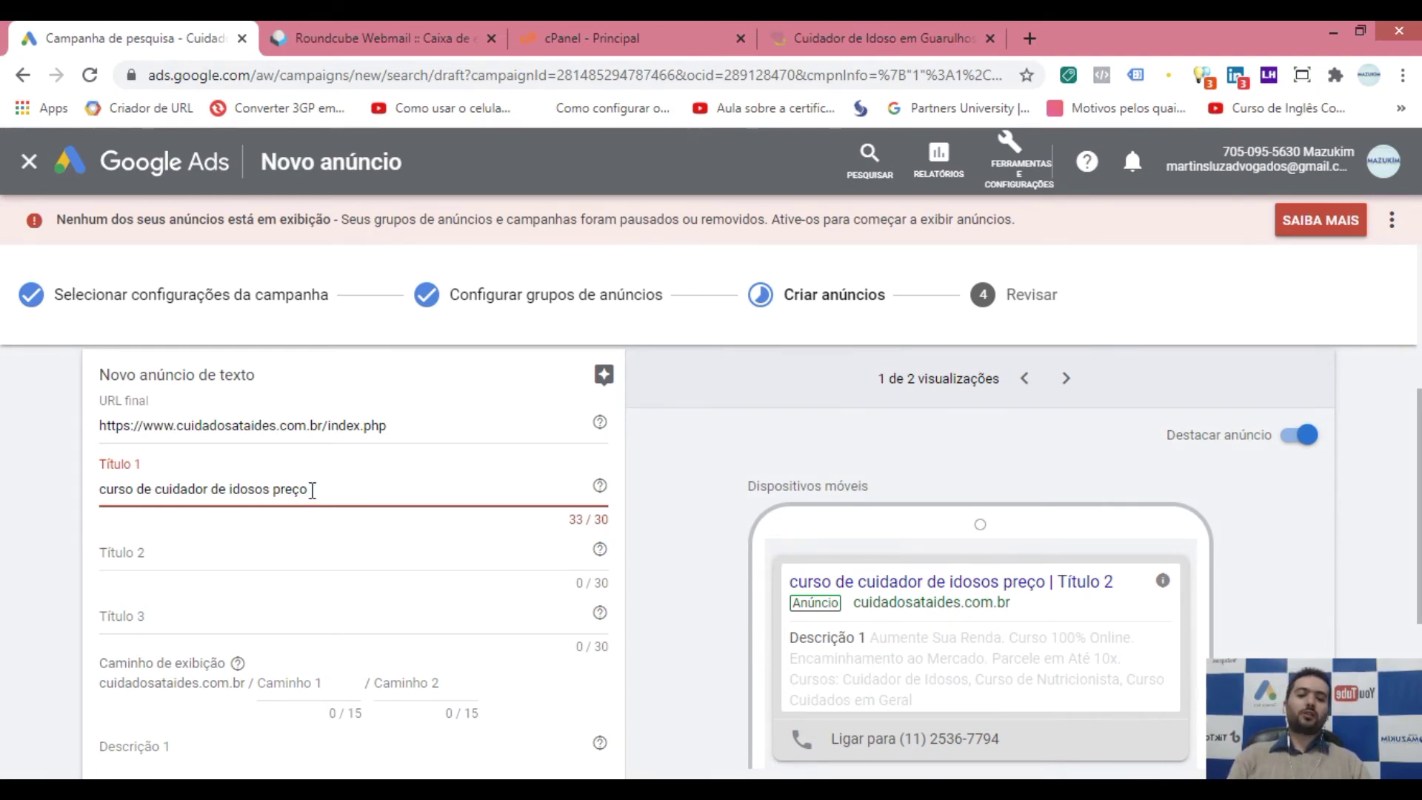
- Capitalize the initials of Curso, Cuidador and Idosos in the ad's Título 1
drag(294, 494, 100, 497)
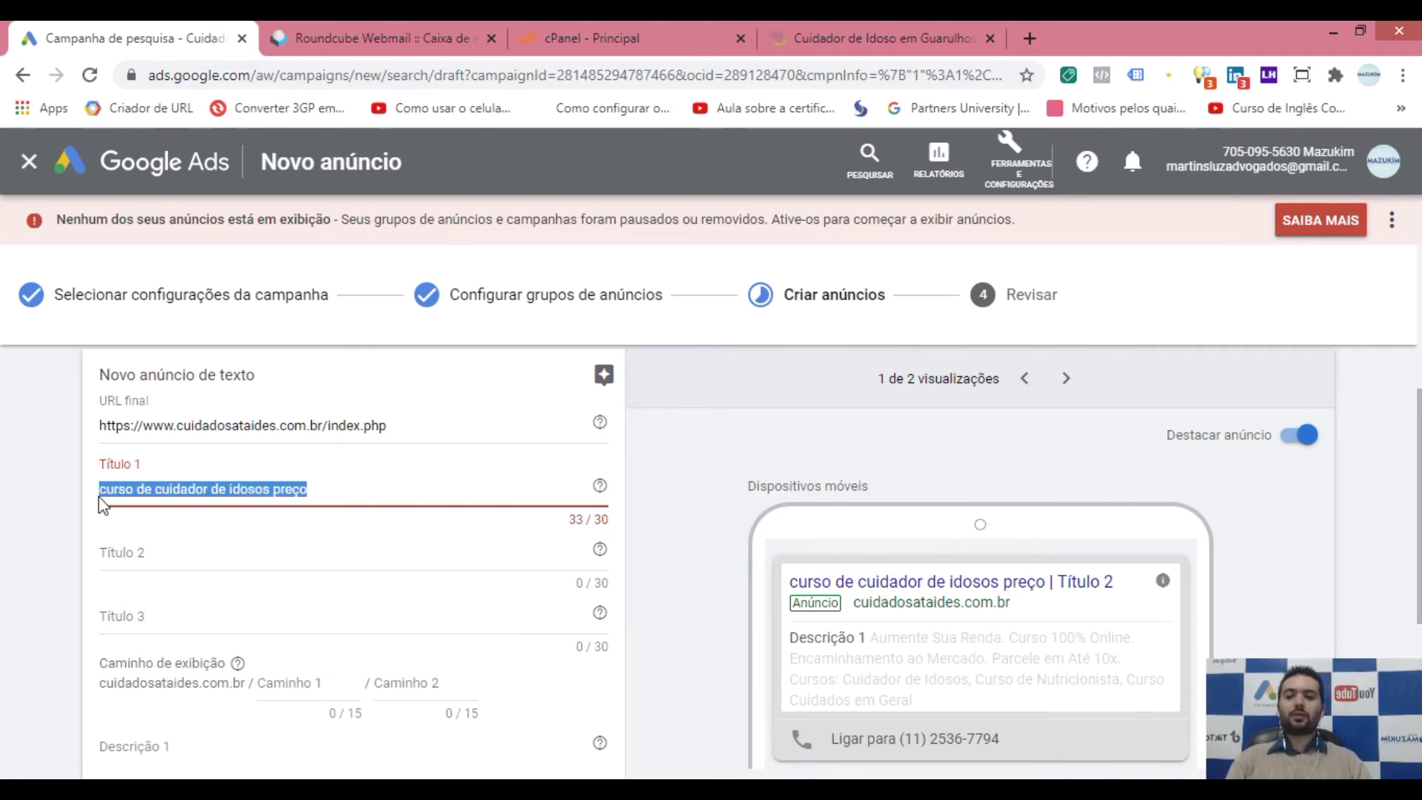
click(151, 491)
click(109, 492)
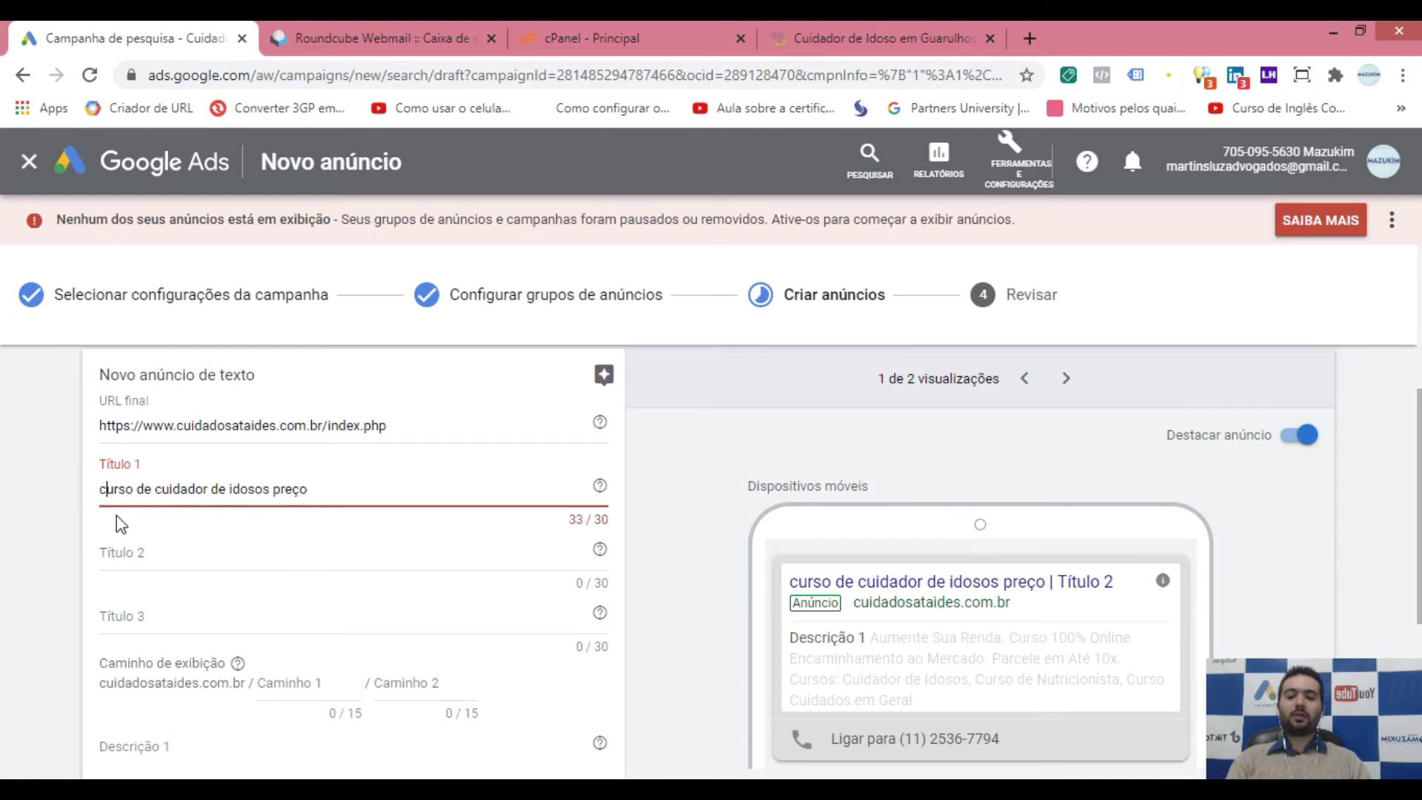
key(BackSpace)
text(C)
key(Right)
key(Right)
key(Right)
key(Right)
key(Right)
key(Right)
key(Right)
key(Right)
key(Right)
key(BackSpace)
text(C)
key(Right)
key(Right)
key(Right)
key(Right)
key(Right)
key(Right)
key(Right)
key(Right)
key(Right)
key(Right)
key(Right)
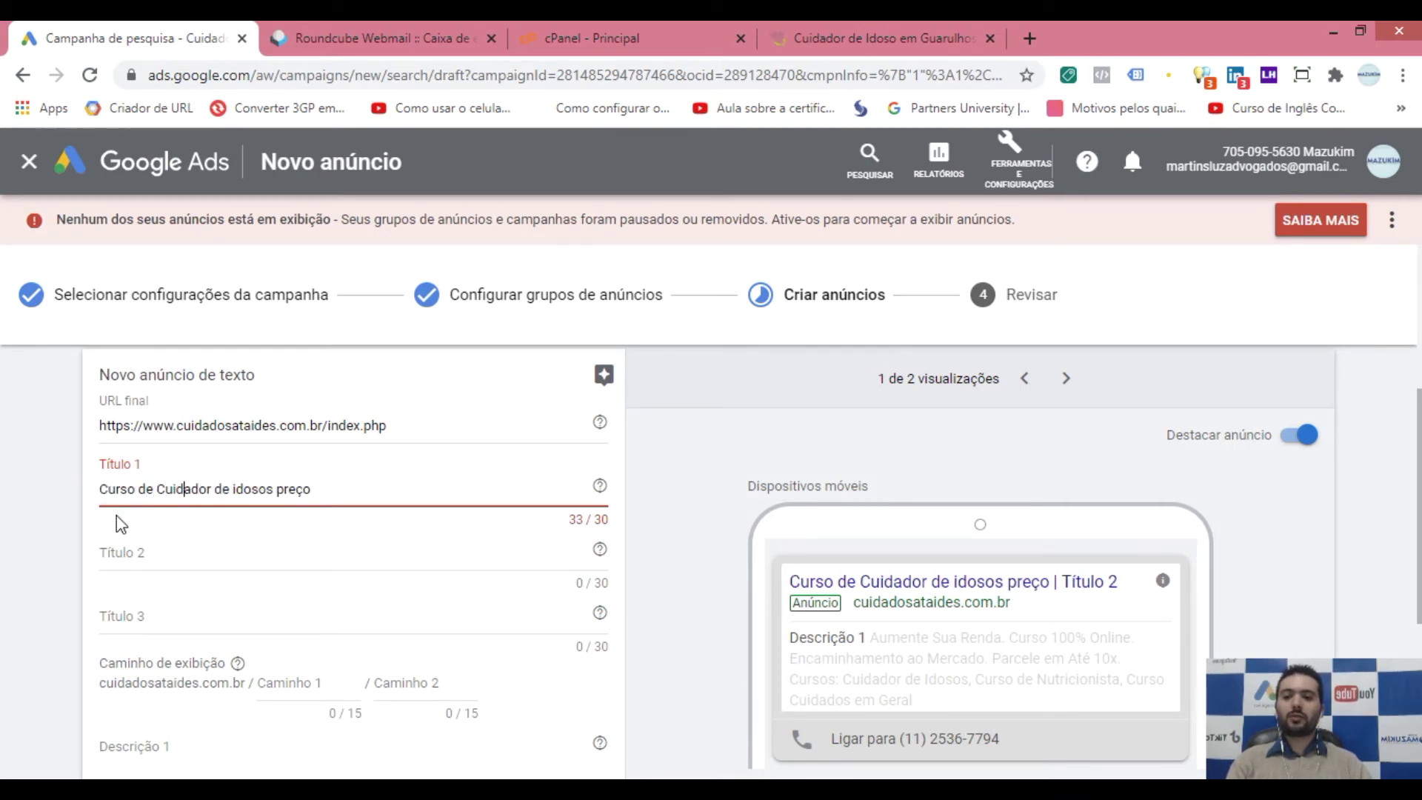
key(Right)
key(BackSpace)
text(I)
- Remove the word preço from Título 1 so the headline reads Curso de Cuidador de Idosos
key(shift+Right)
key(shift+Right)
key(shift+Right)
key(shift+Right)
key(shift+Right)
key(shift+Right)
key(BackSpace)
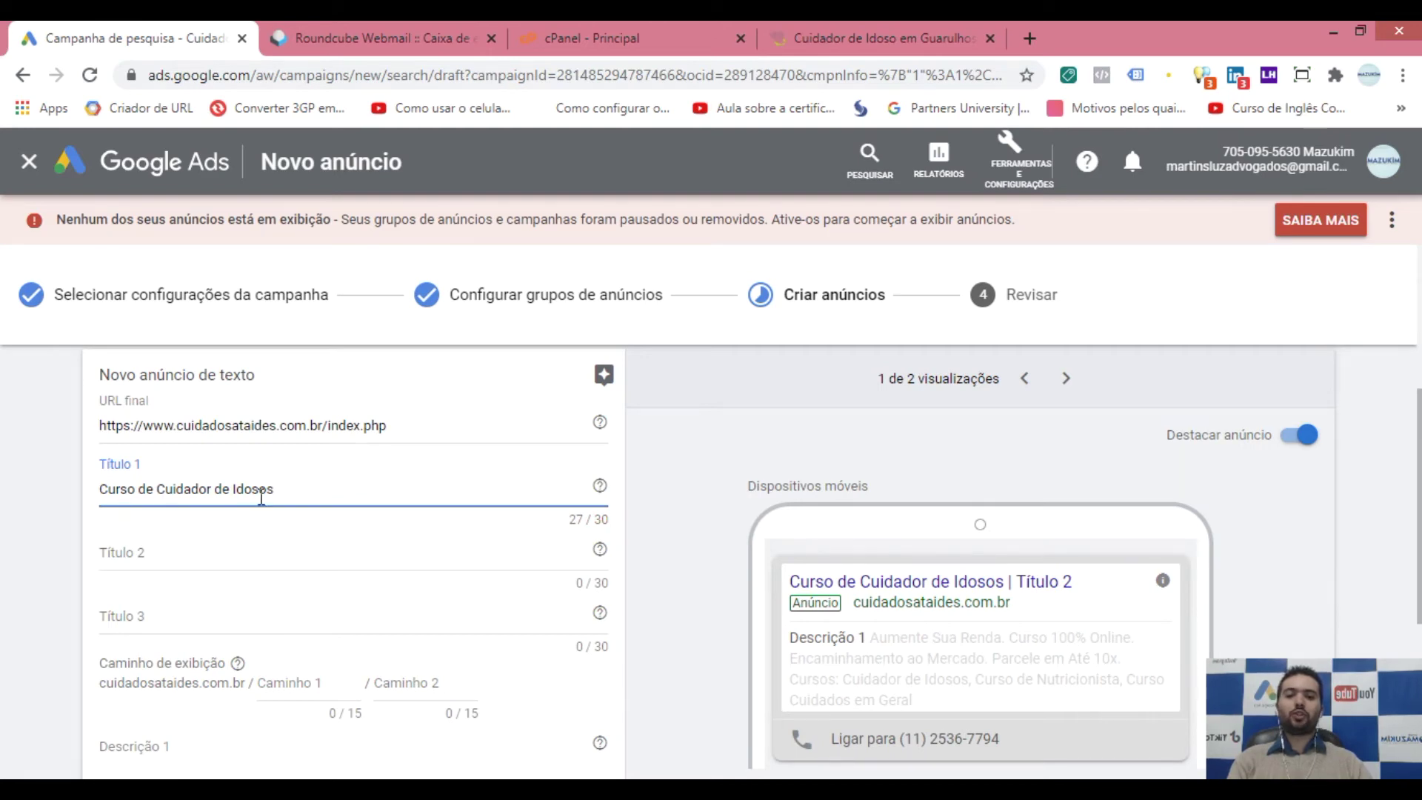
- Check the Cuidados Ataides home page, then set the ad's Título 2 to Simule o Valor Agora
click(183, 557)
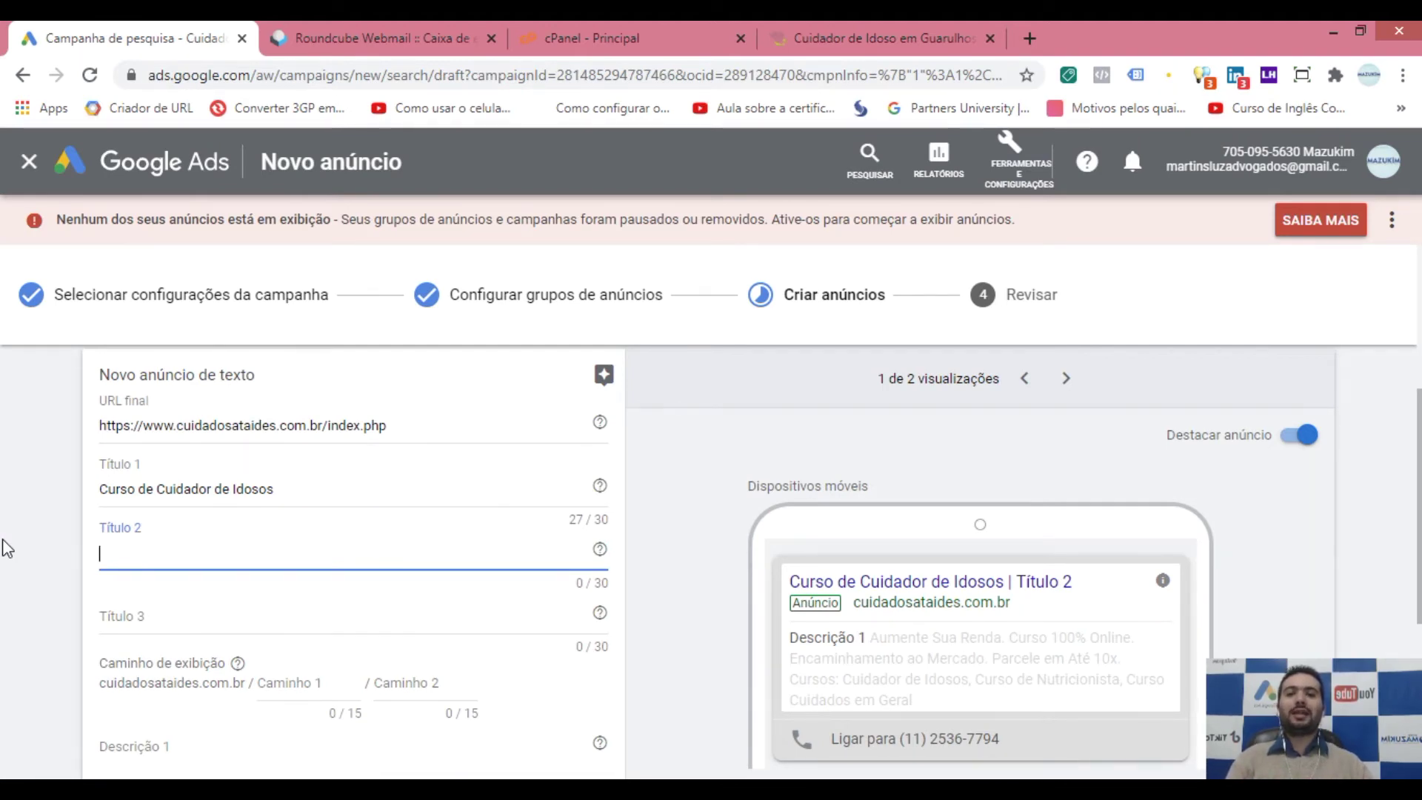
click(851, 41)
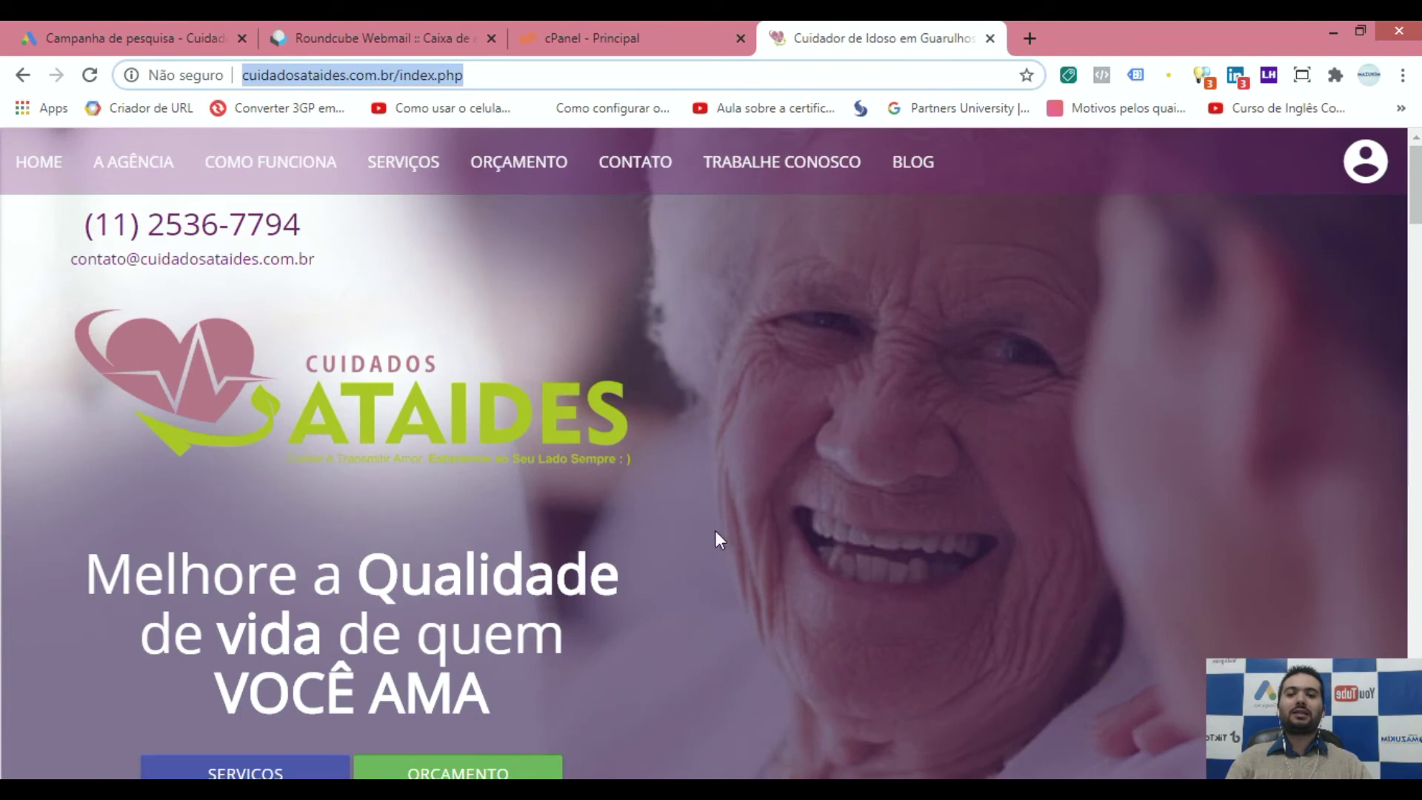
click(663, 314)
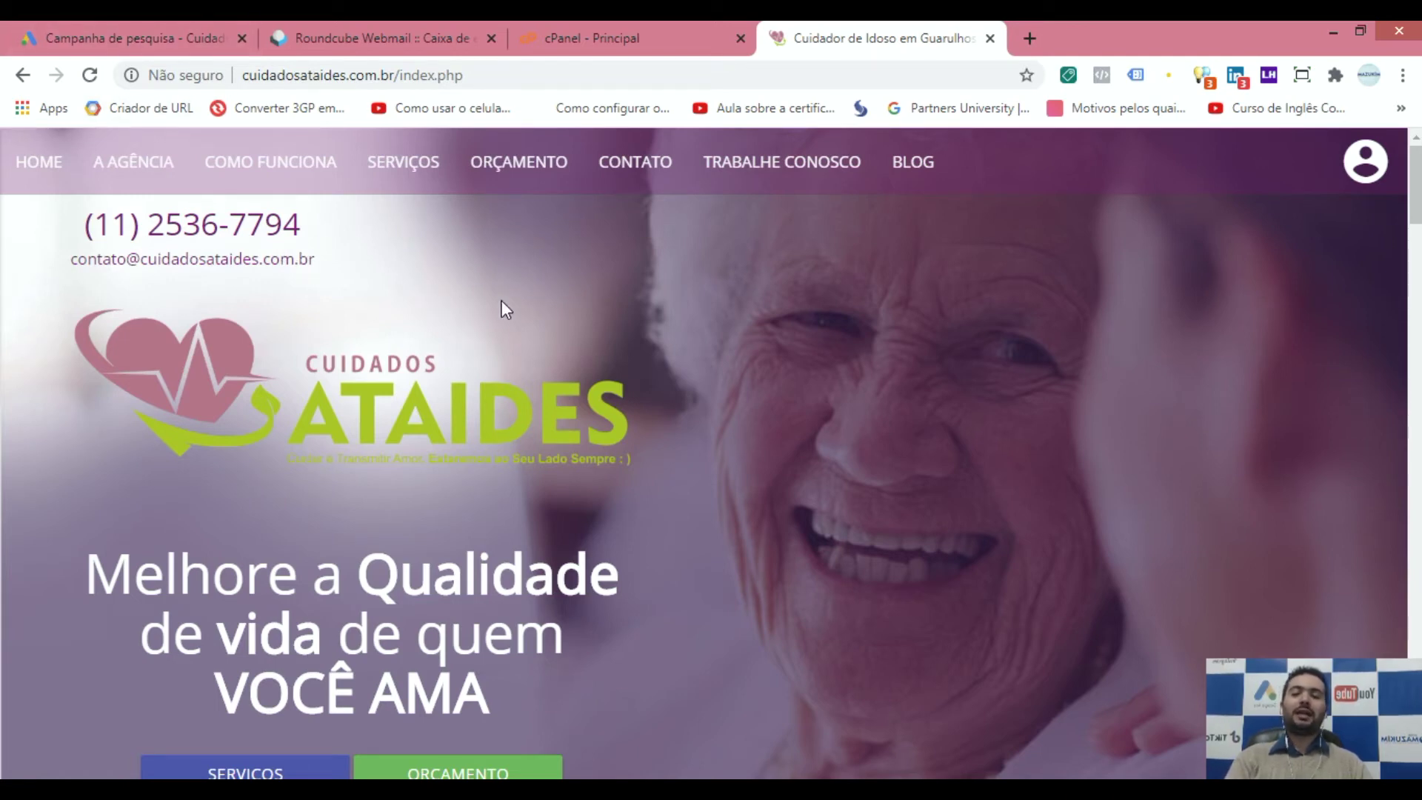
click(119, 21)
click(189, 543)
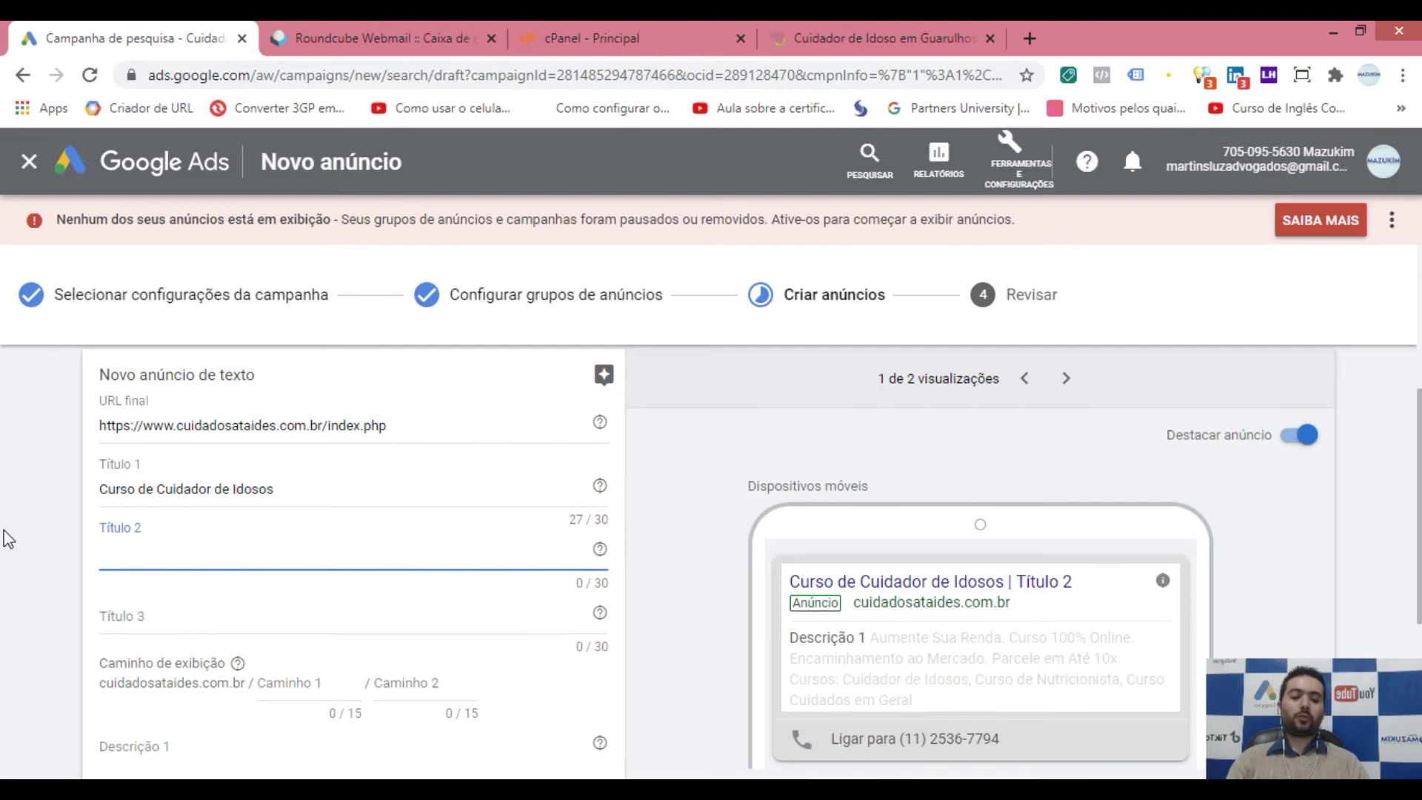
text(Simu)
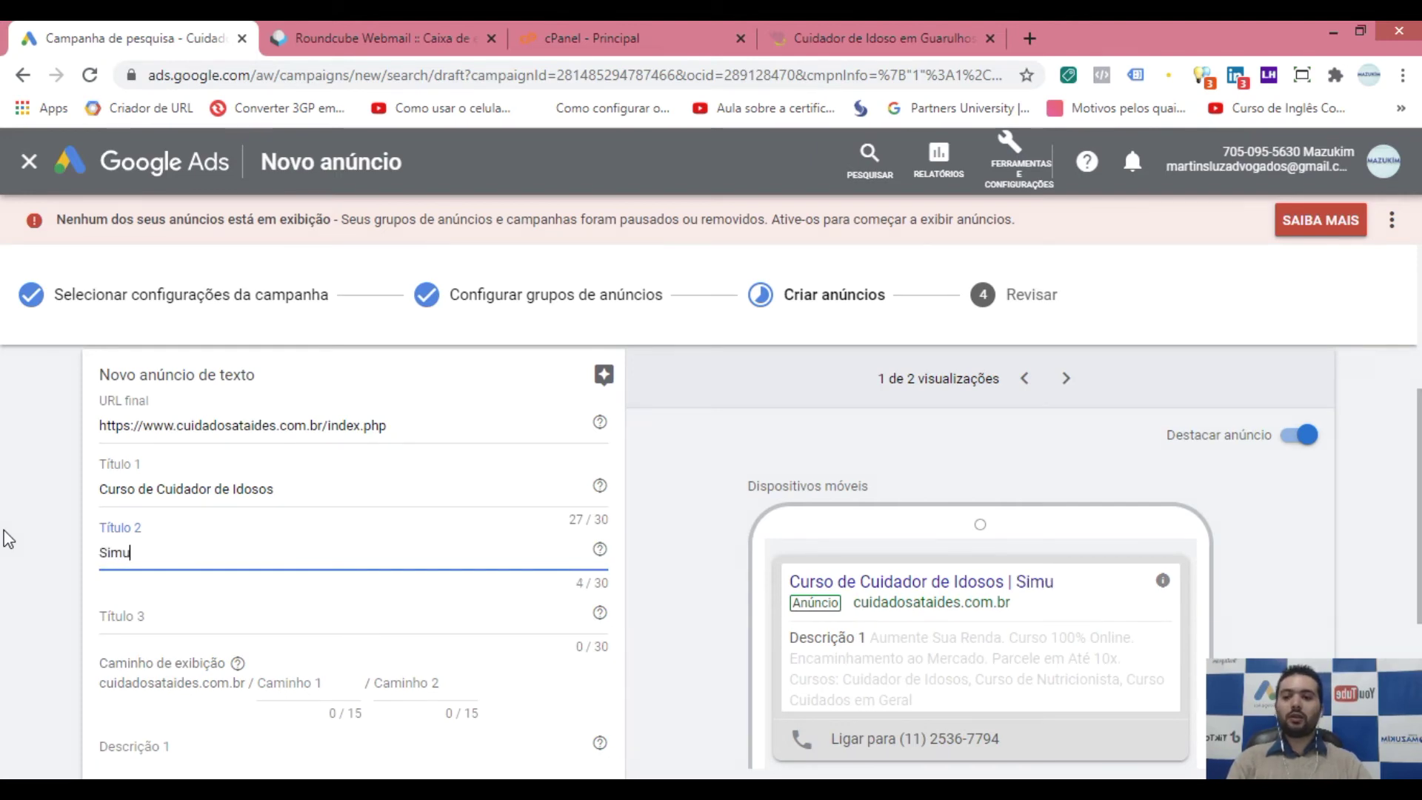
text(le o Valor Agora)
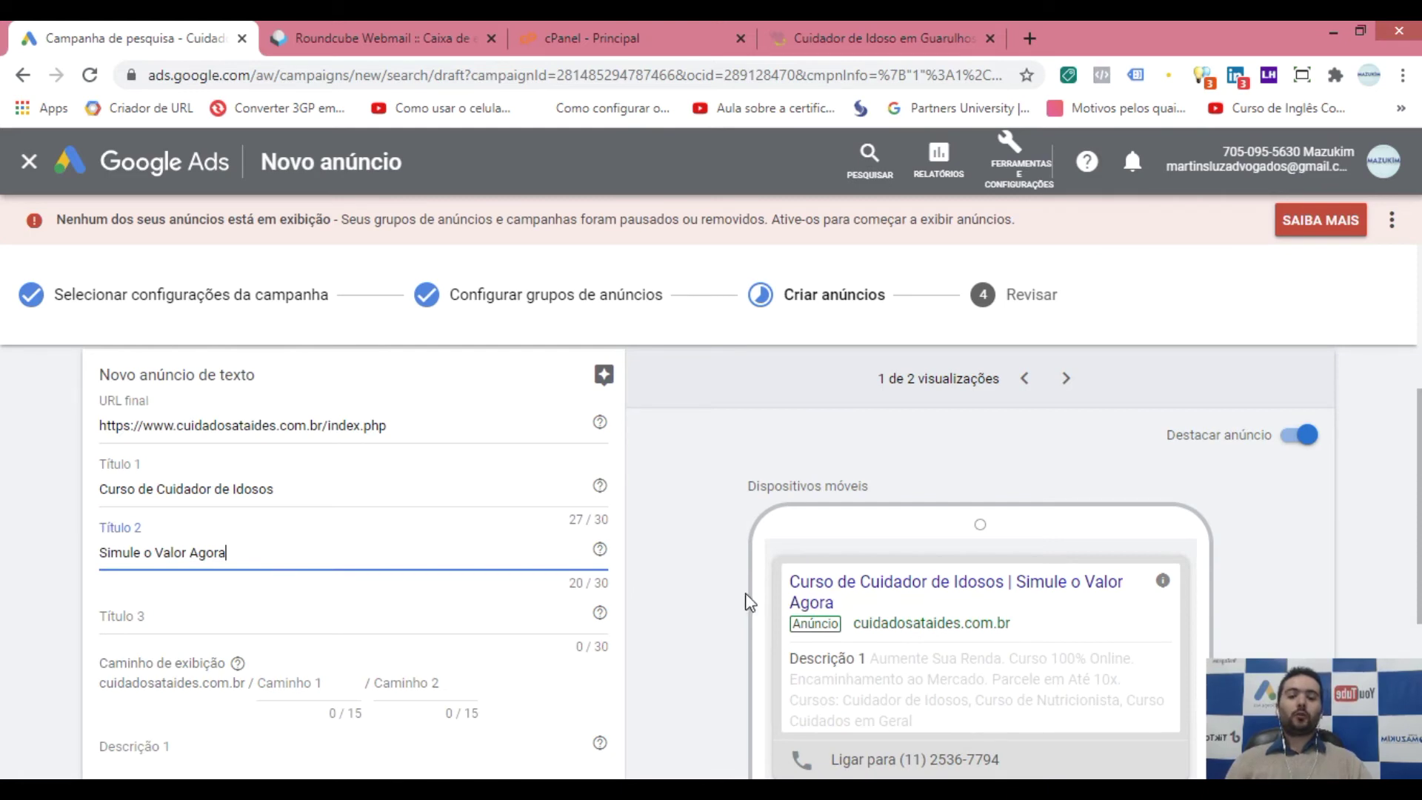
- Shorten Título 2 to Simule o Valor by deleting its last word
scroll(748, 601, down, 1)
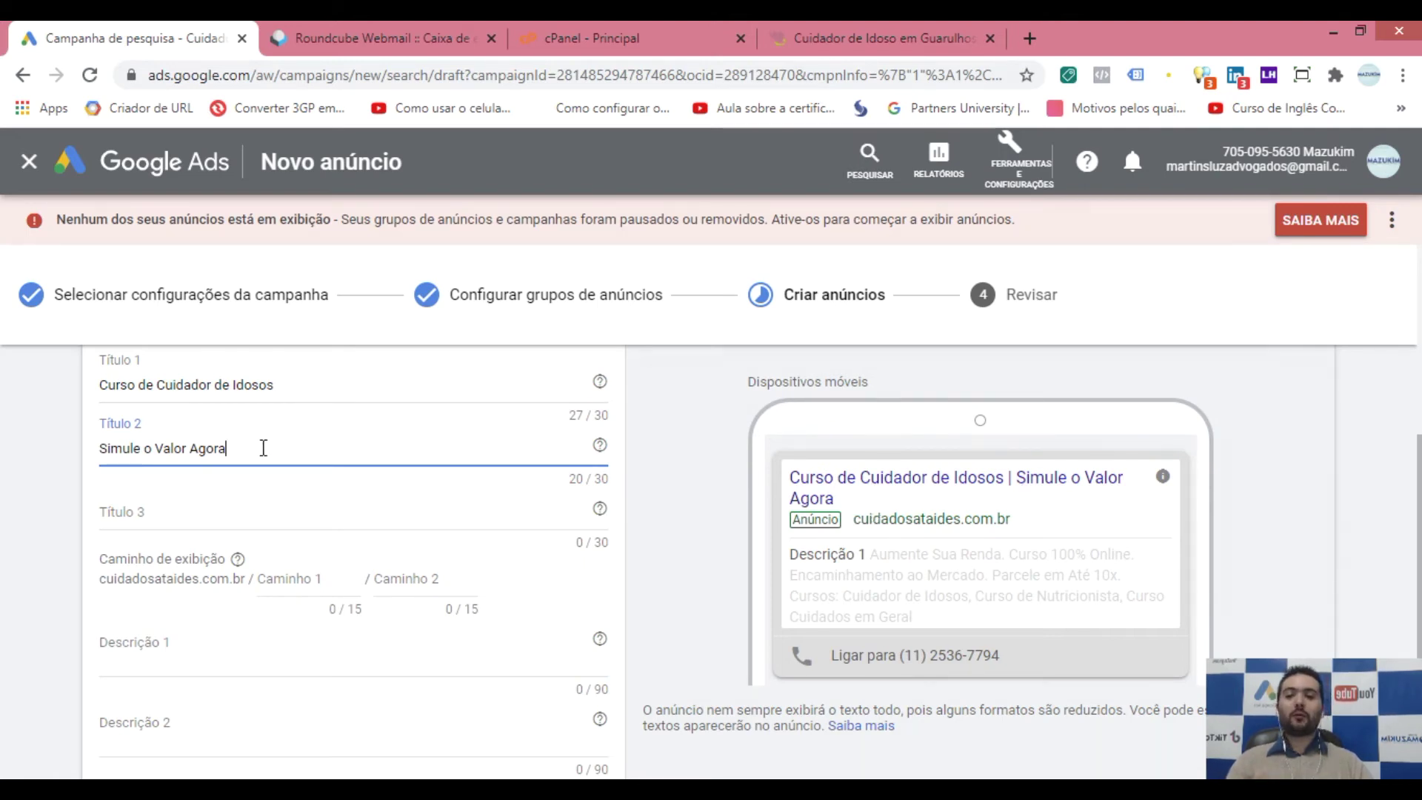
drag(228, 448, 194, 452)
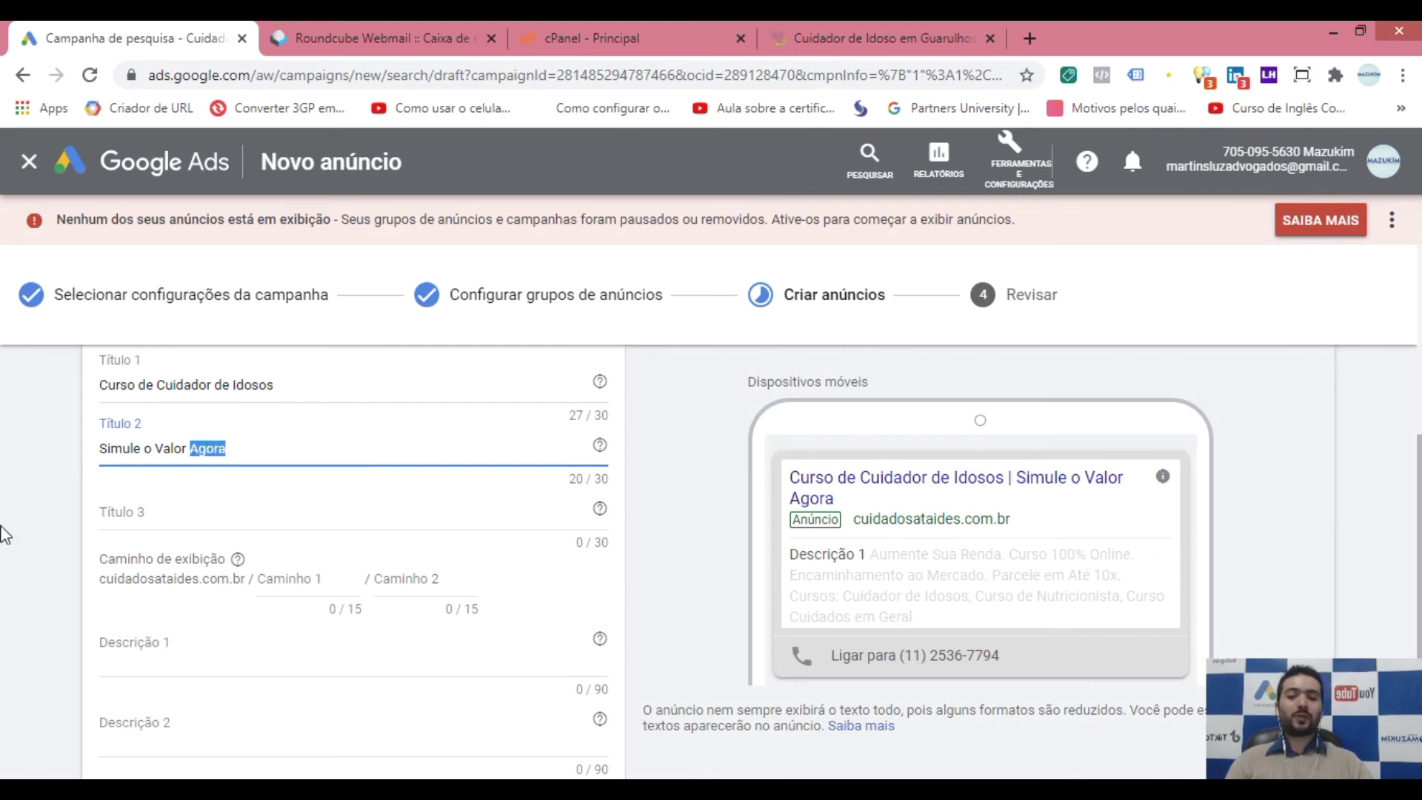
key(BackSpace)
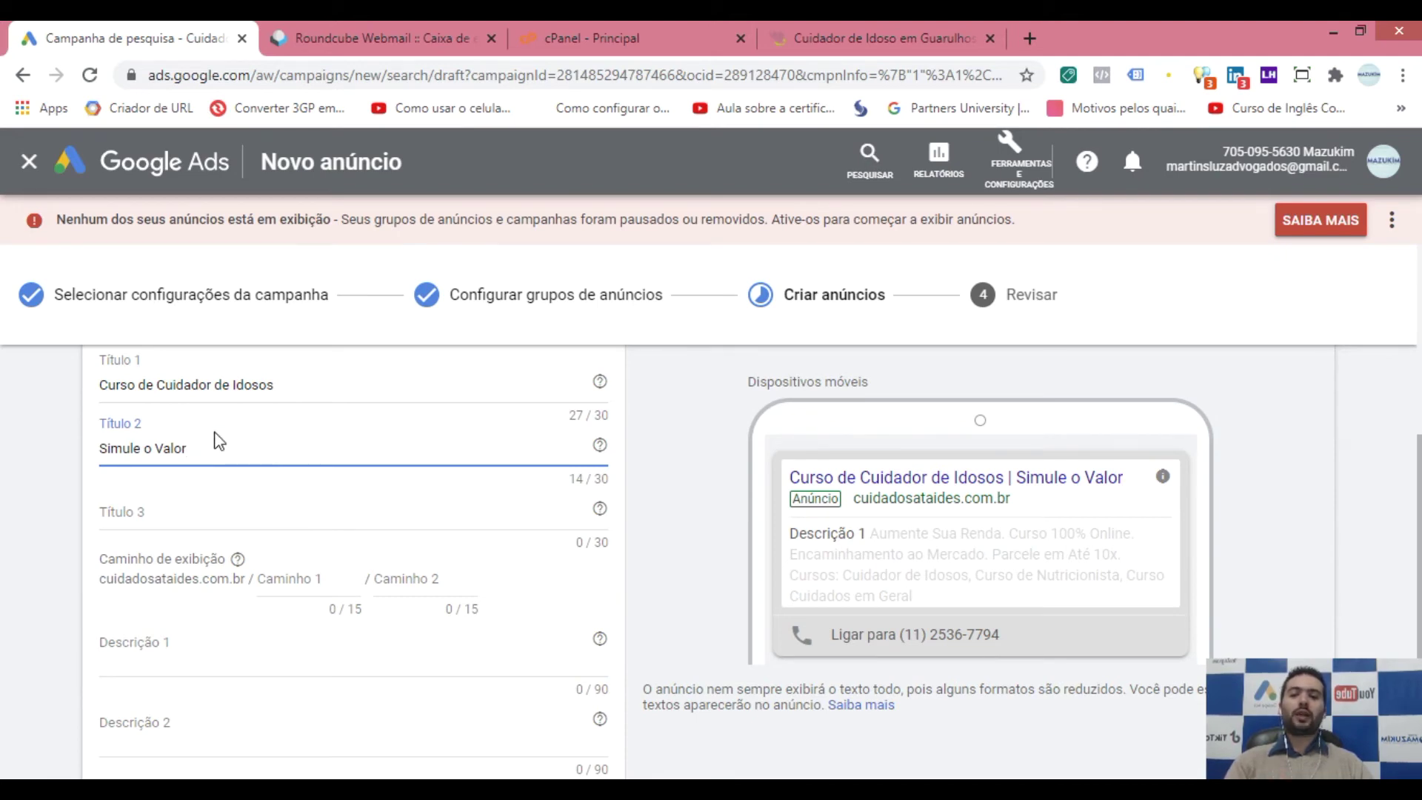
click(291, 391)
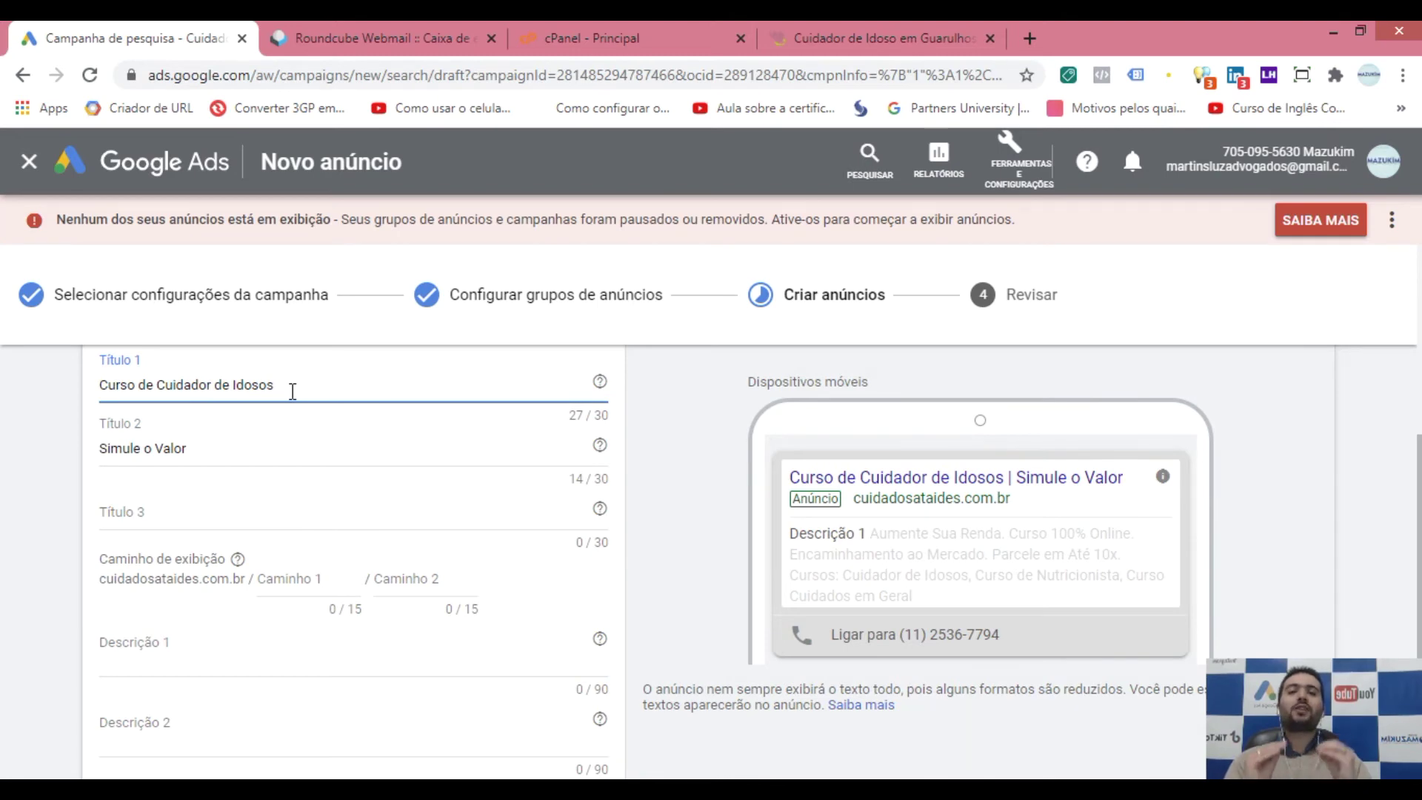
click(194, 448)
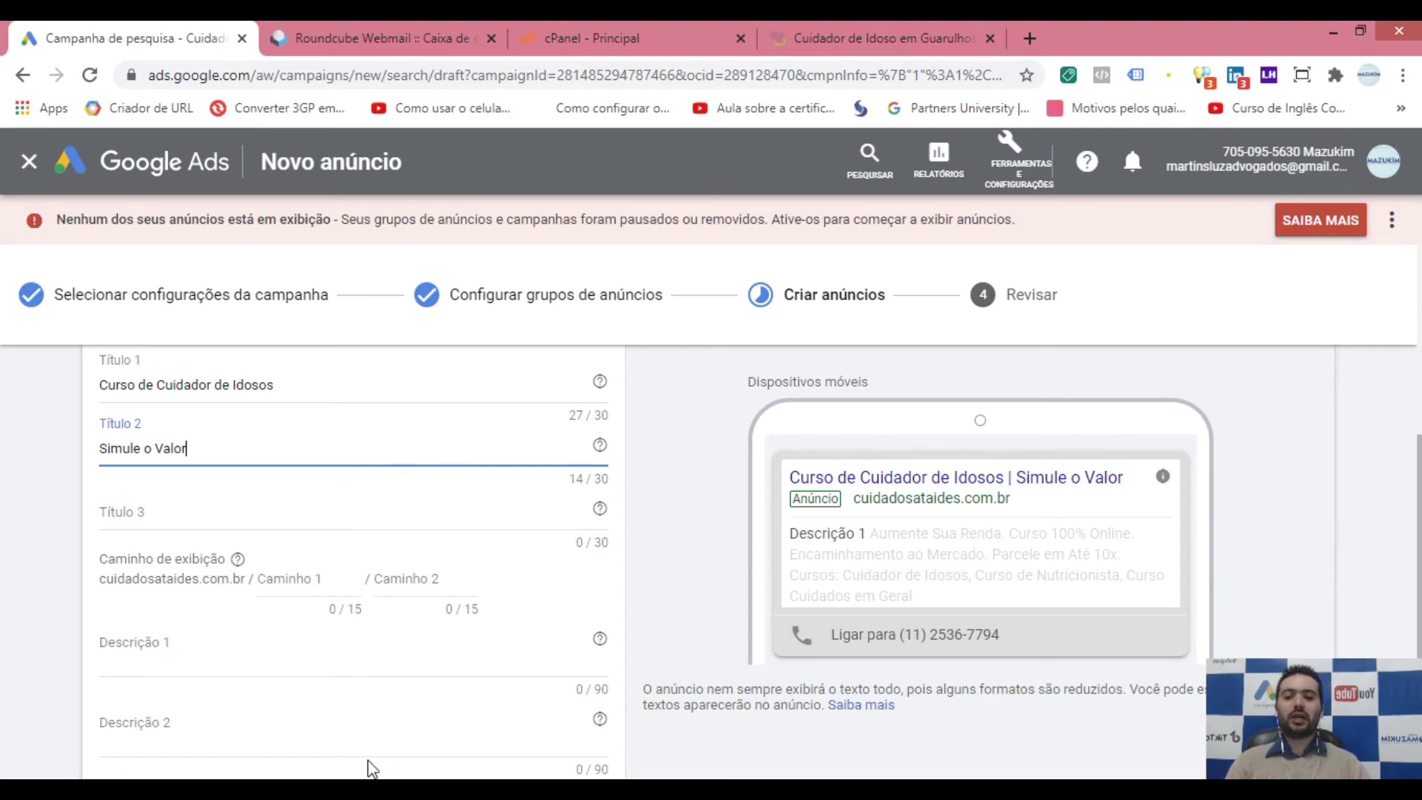
- Review the PowerPoint slide's tips for ads that convert and compare them with the ad's Título 1 and Título 2
click(375, 789)
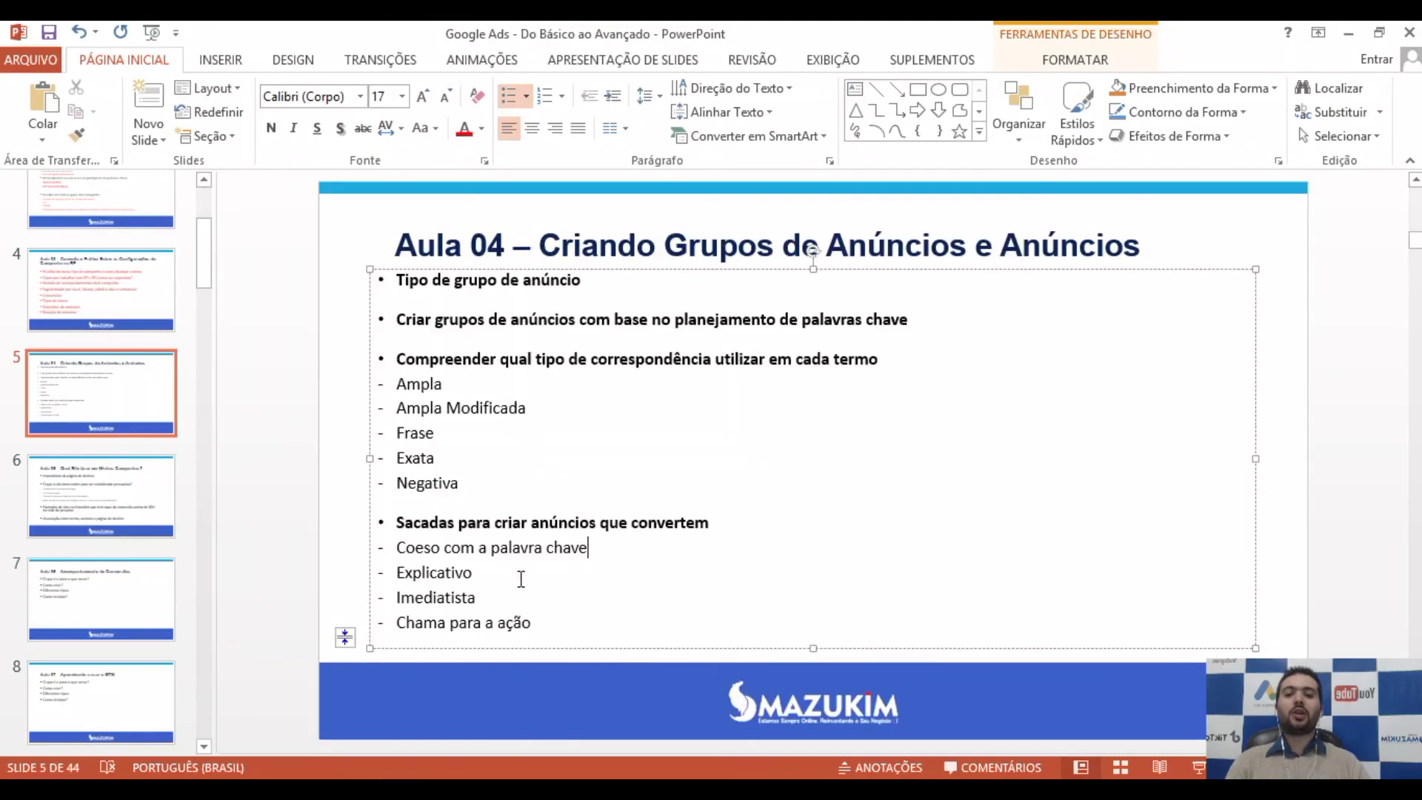
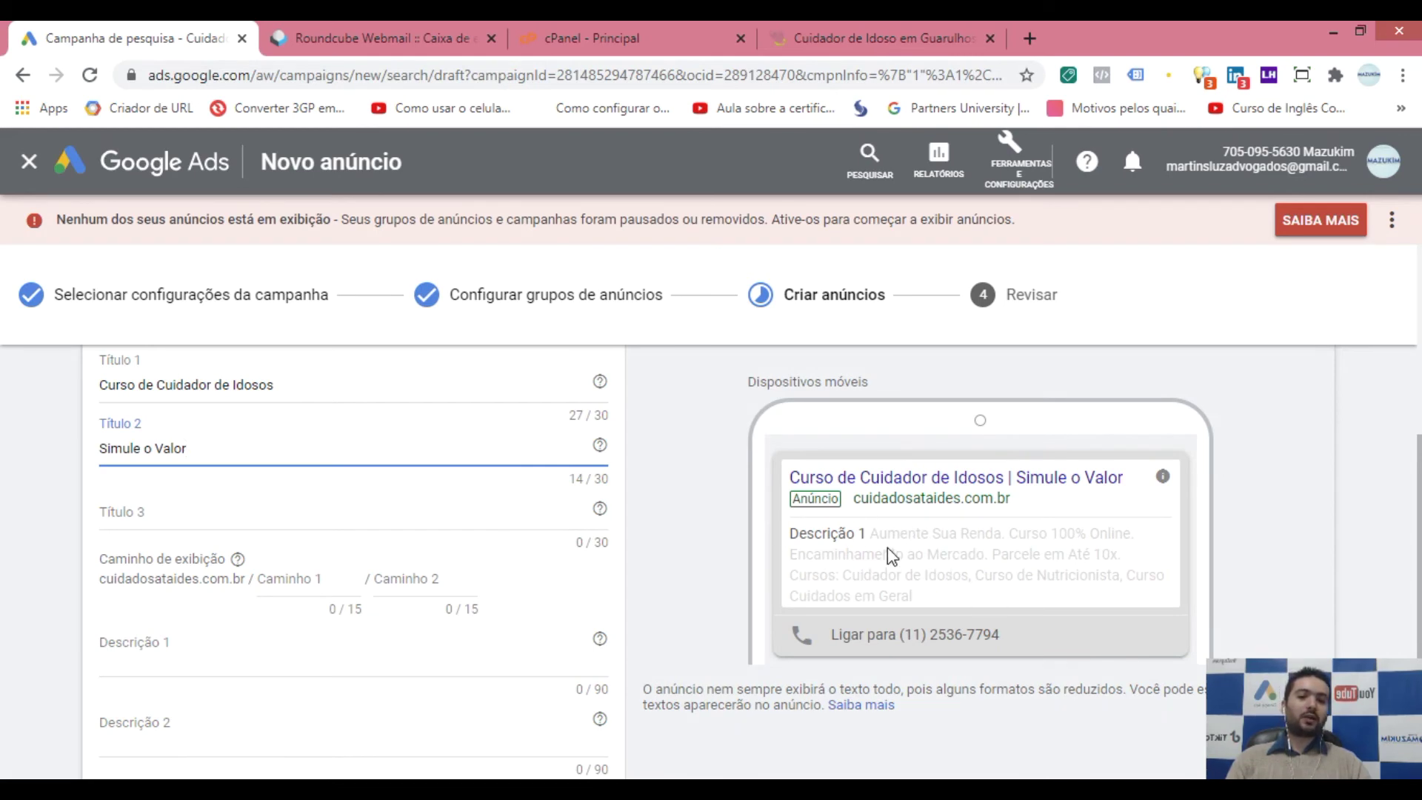
drag(116, 385, 297, 385)
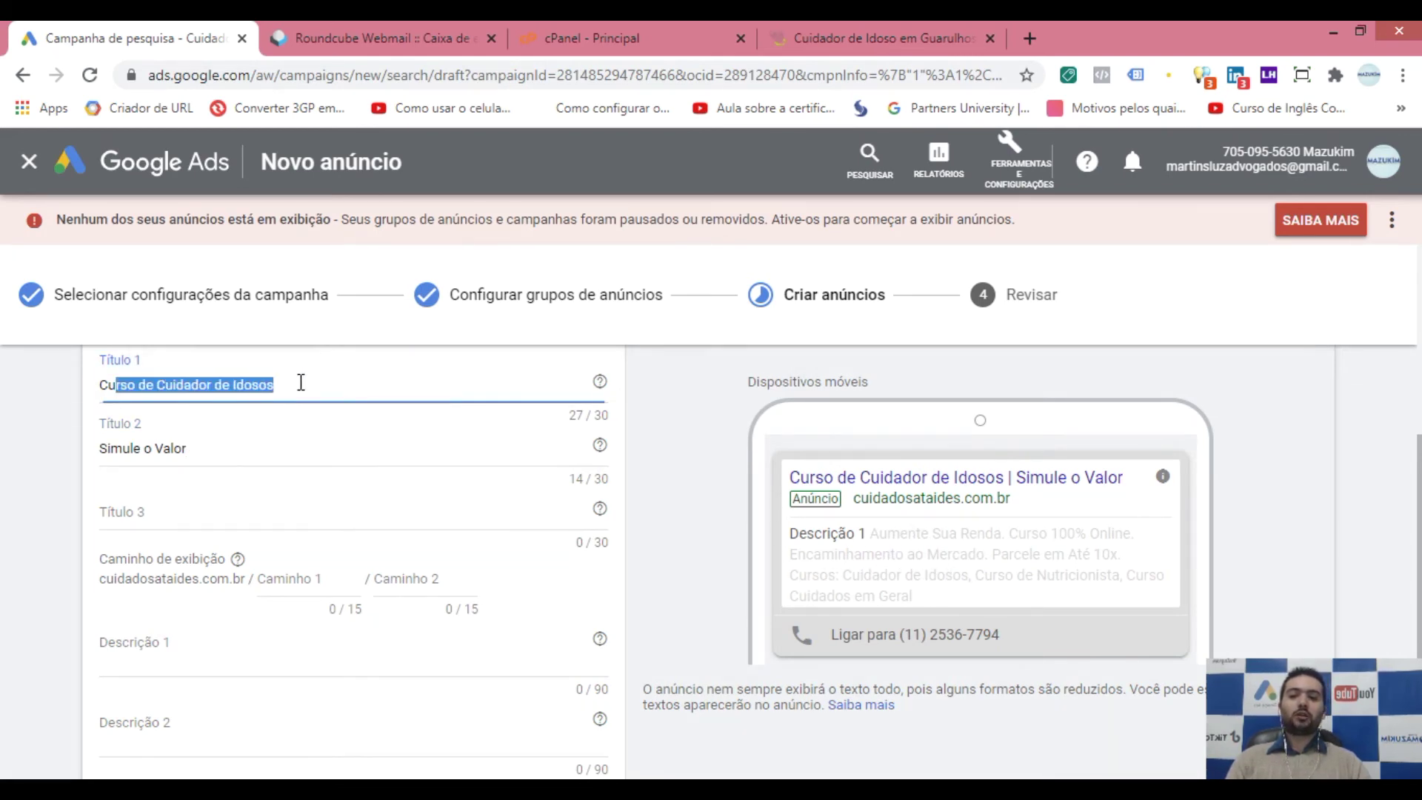
drag(207, 454, 89, 450)
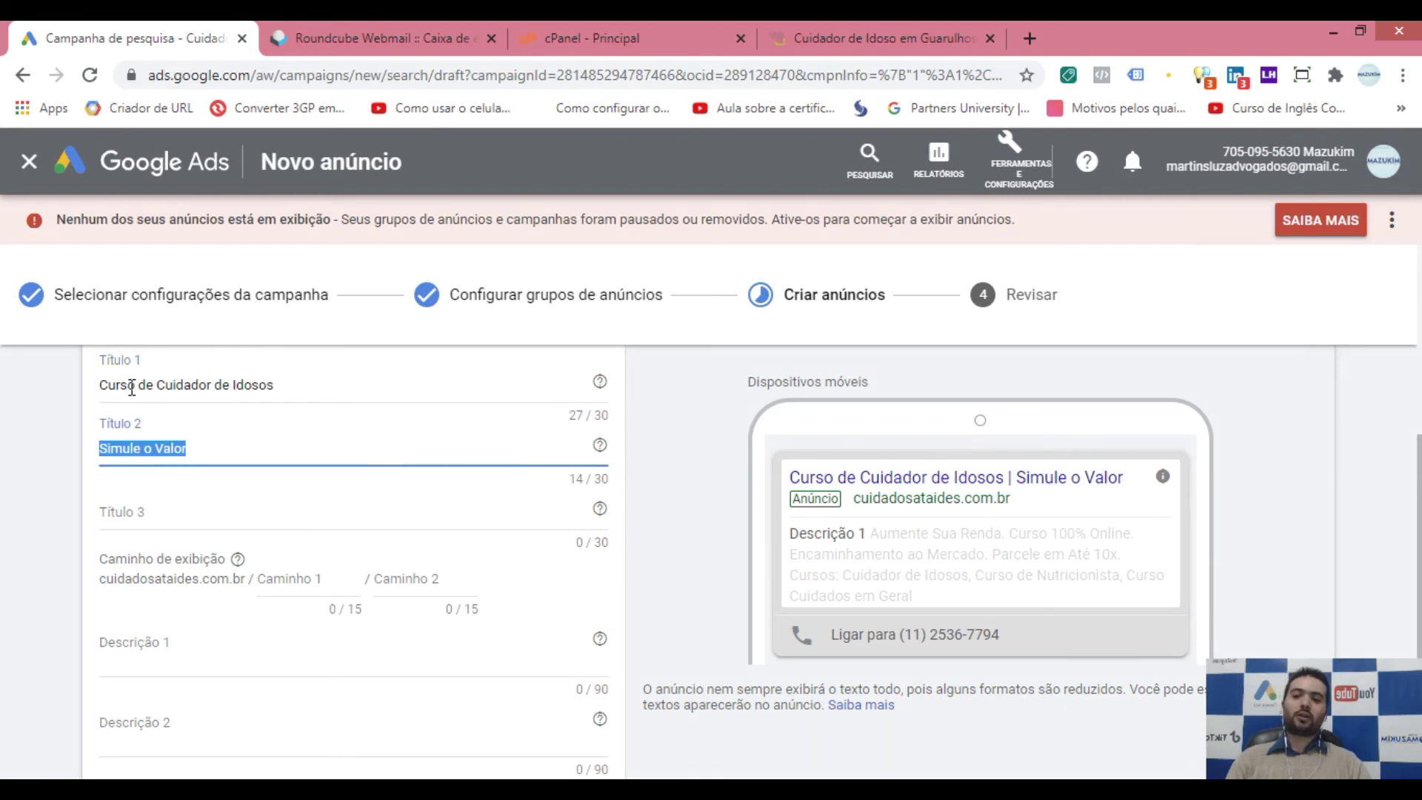
drag(127, 384, 220, 386)
drag(197, 447, 119, 448)
click(220, 449)
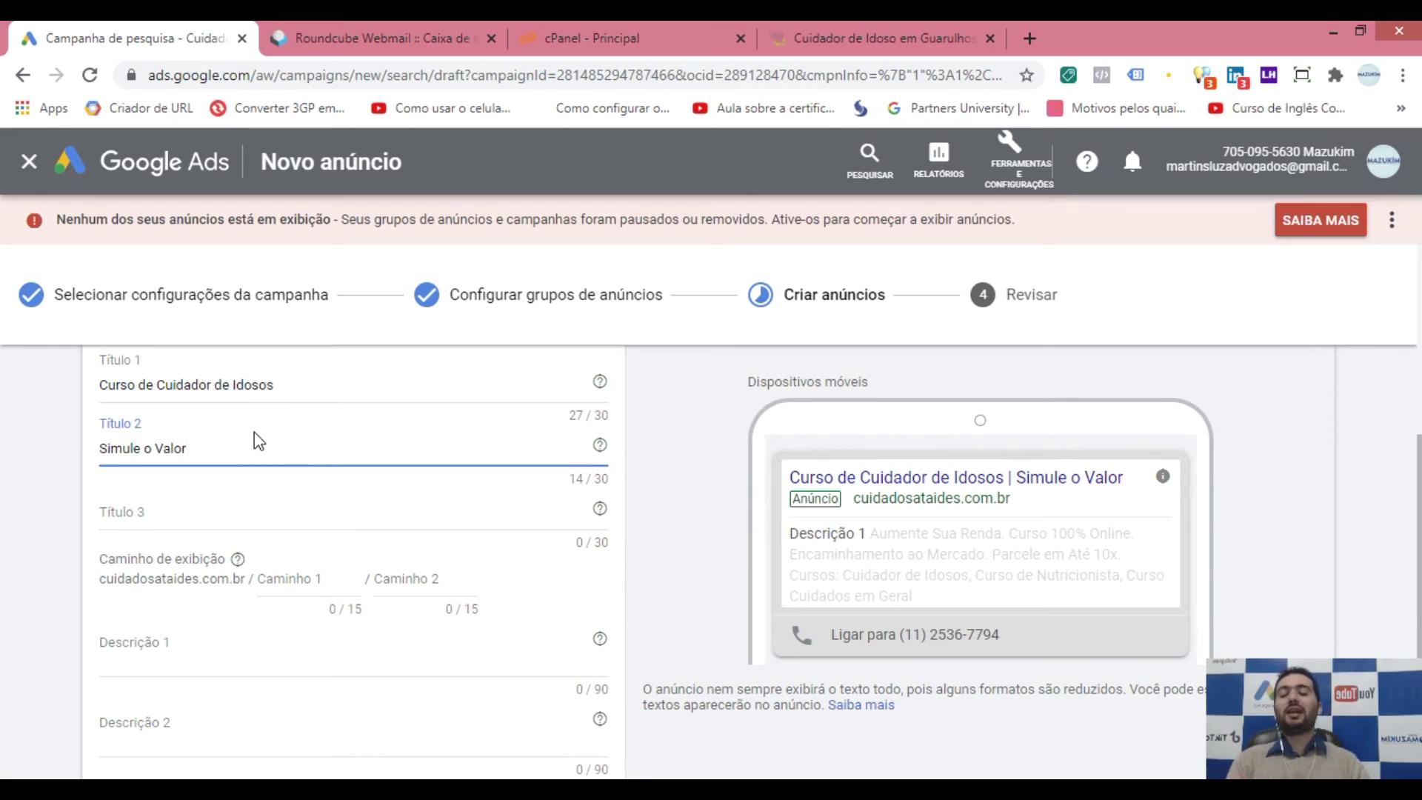
- Review the ad's Título 1 and Título 2, then set Título 3 to 100% Online
click(283, 387)
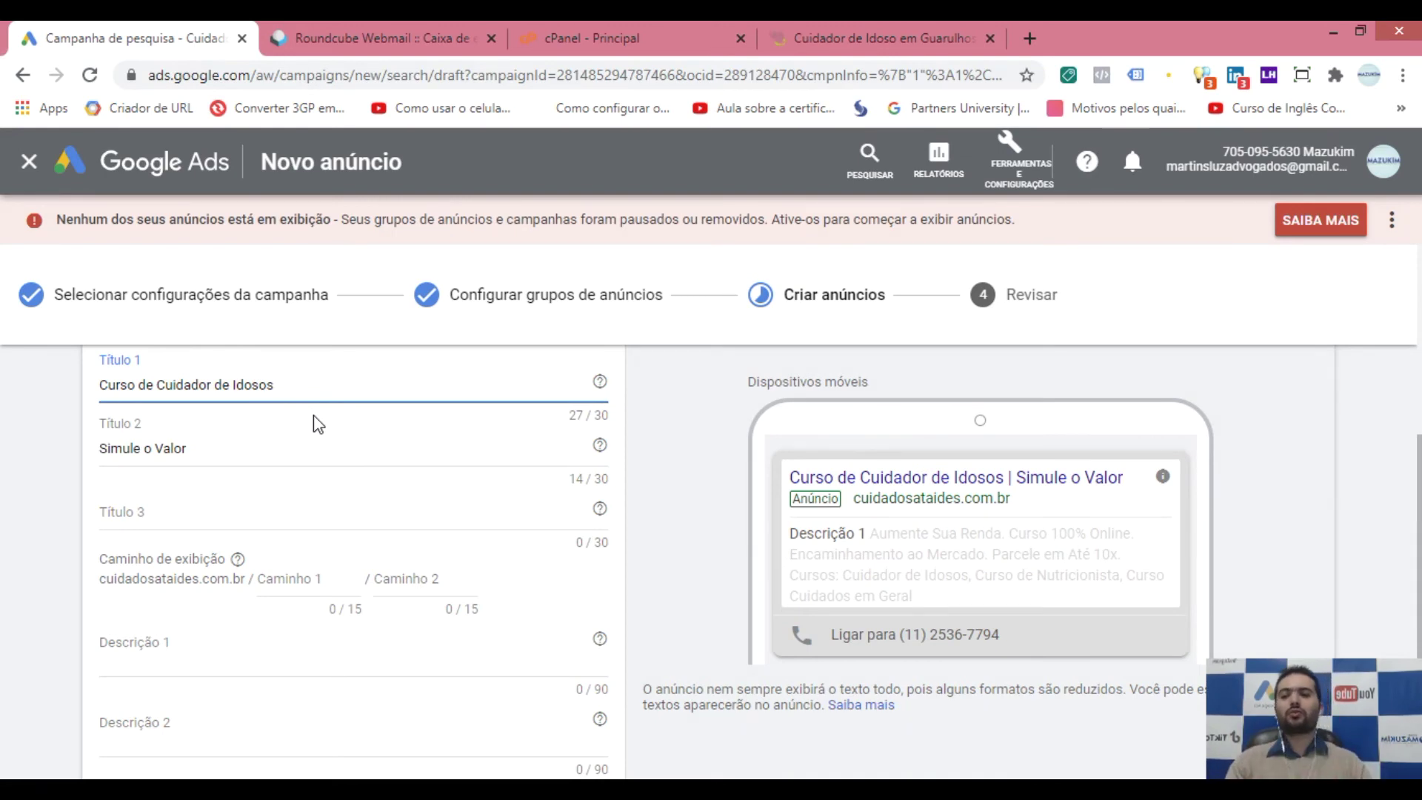
click(211, 448)
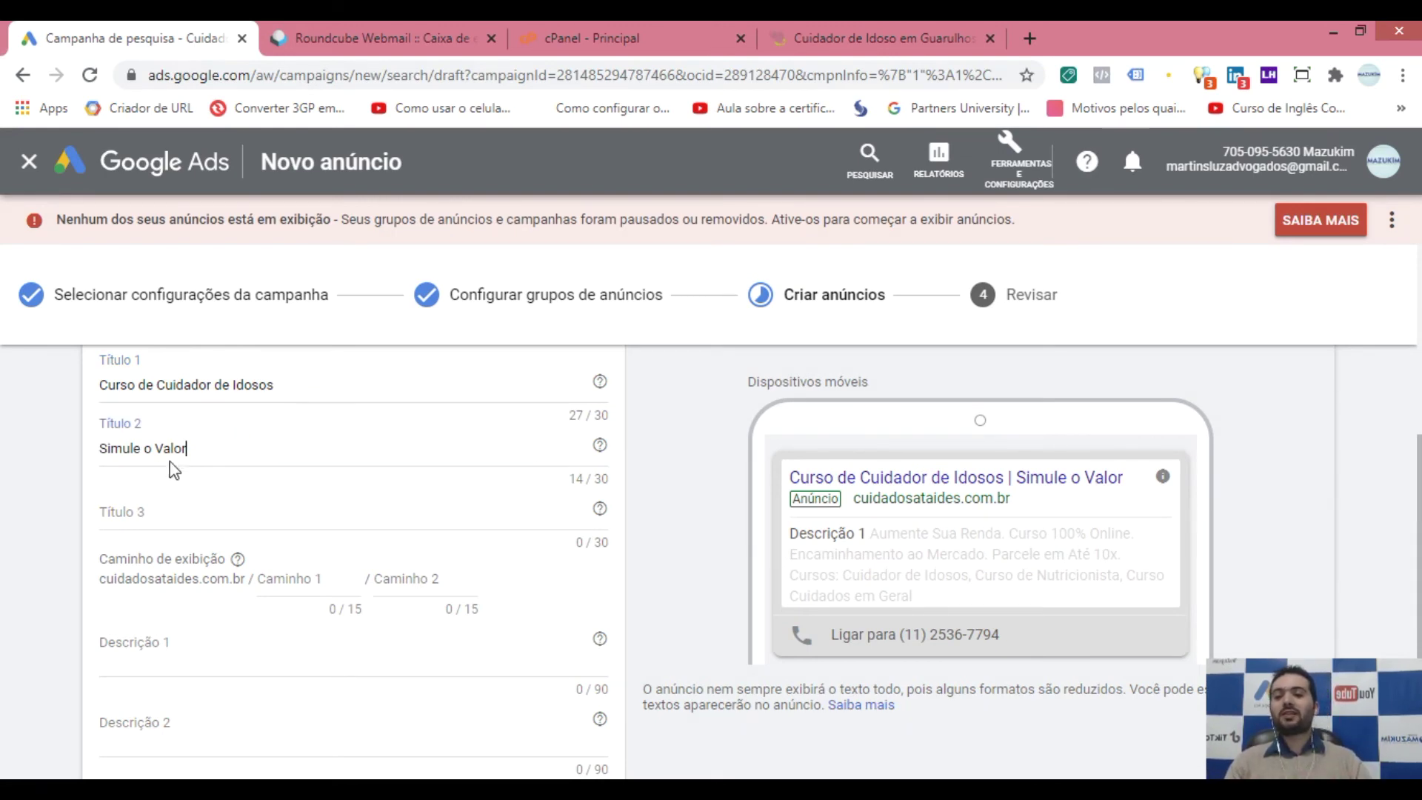
click(176, 513)
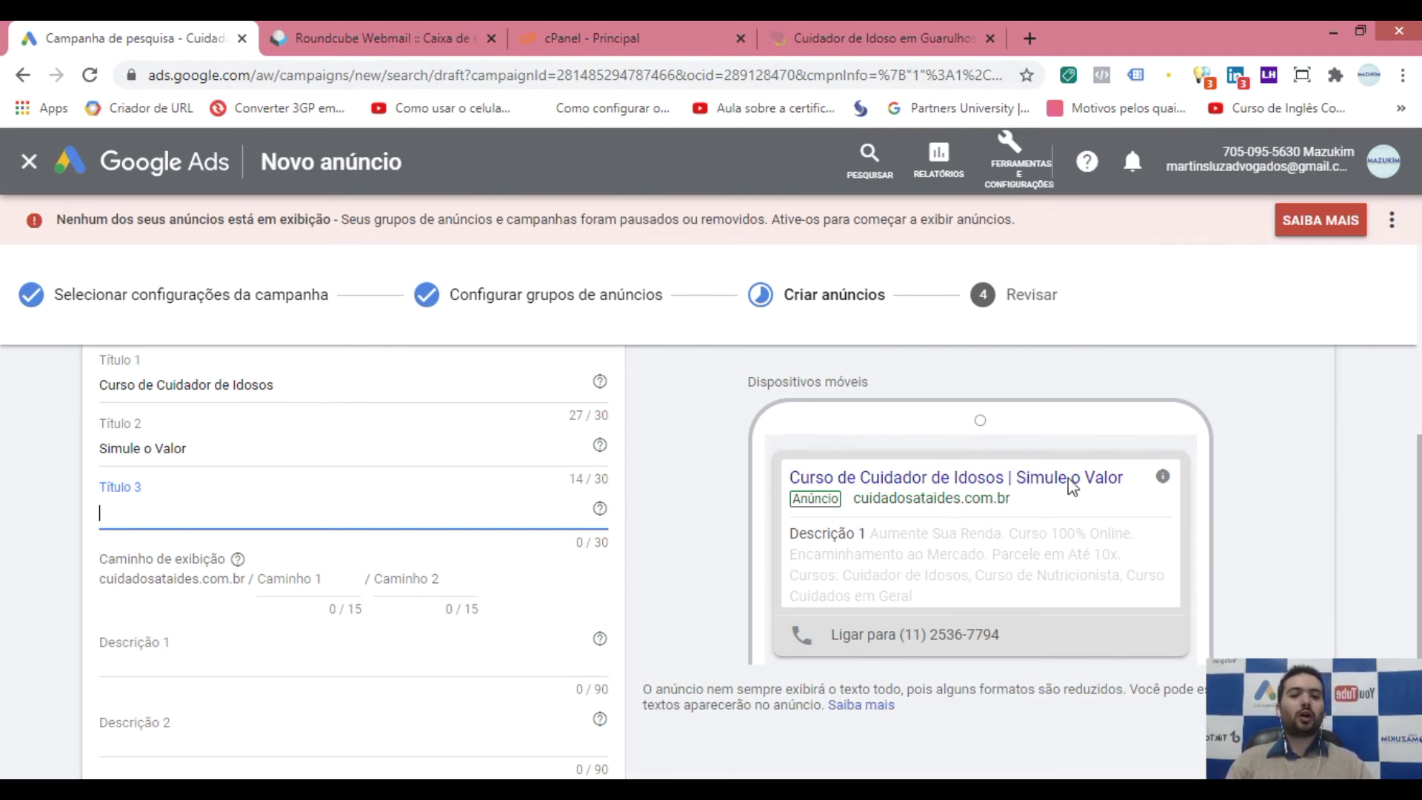
click(210, 505)
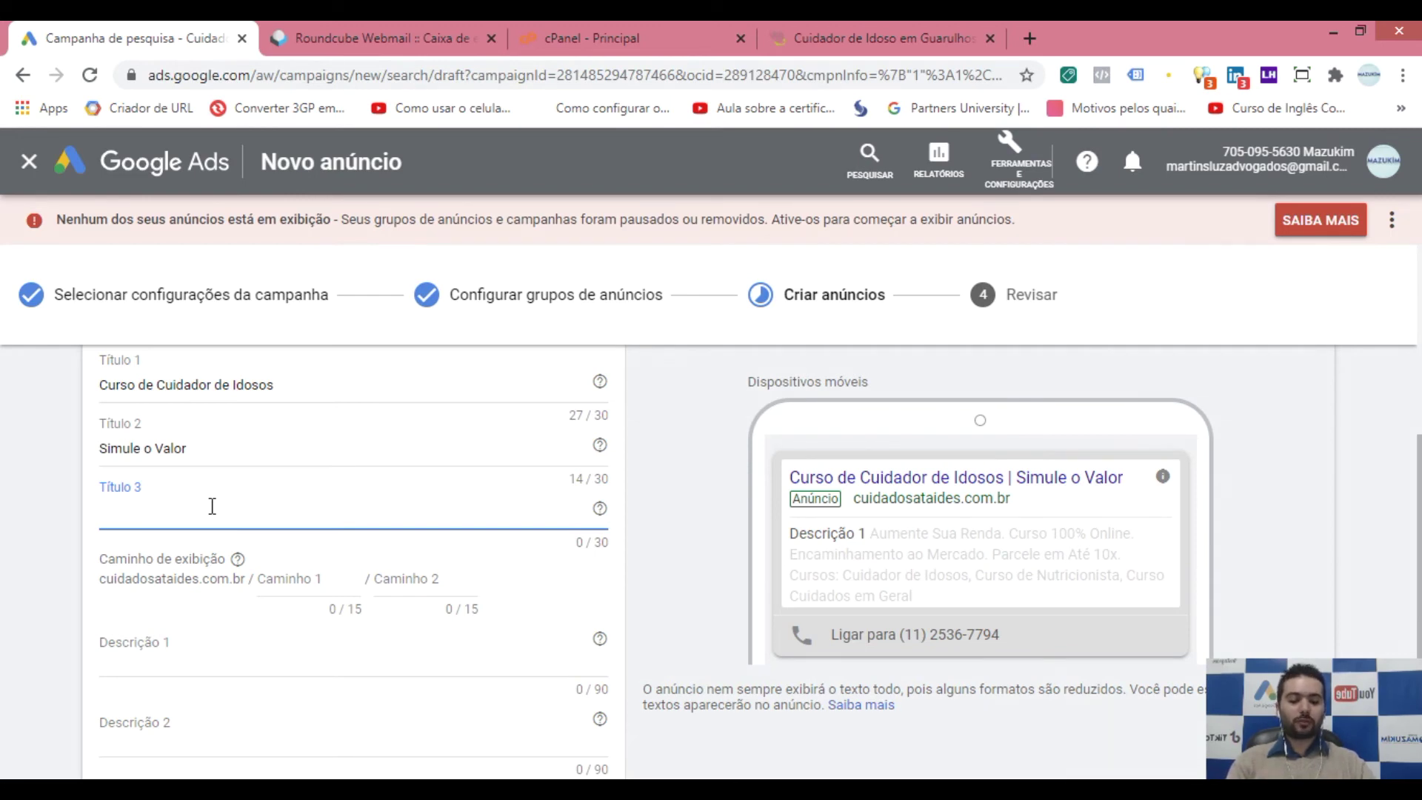
text(100% Online)
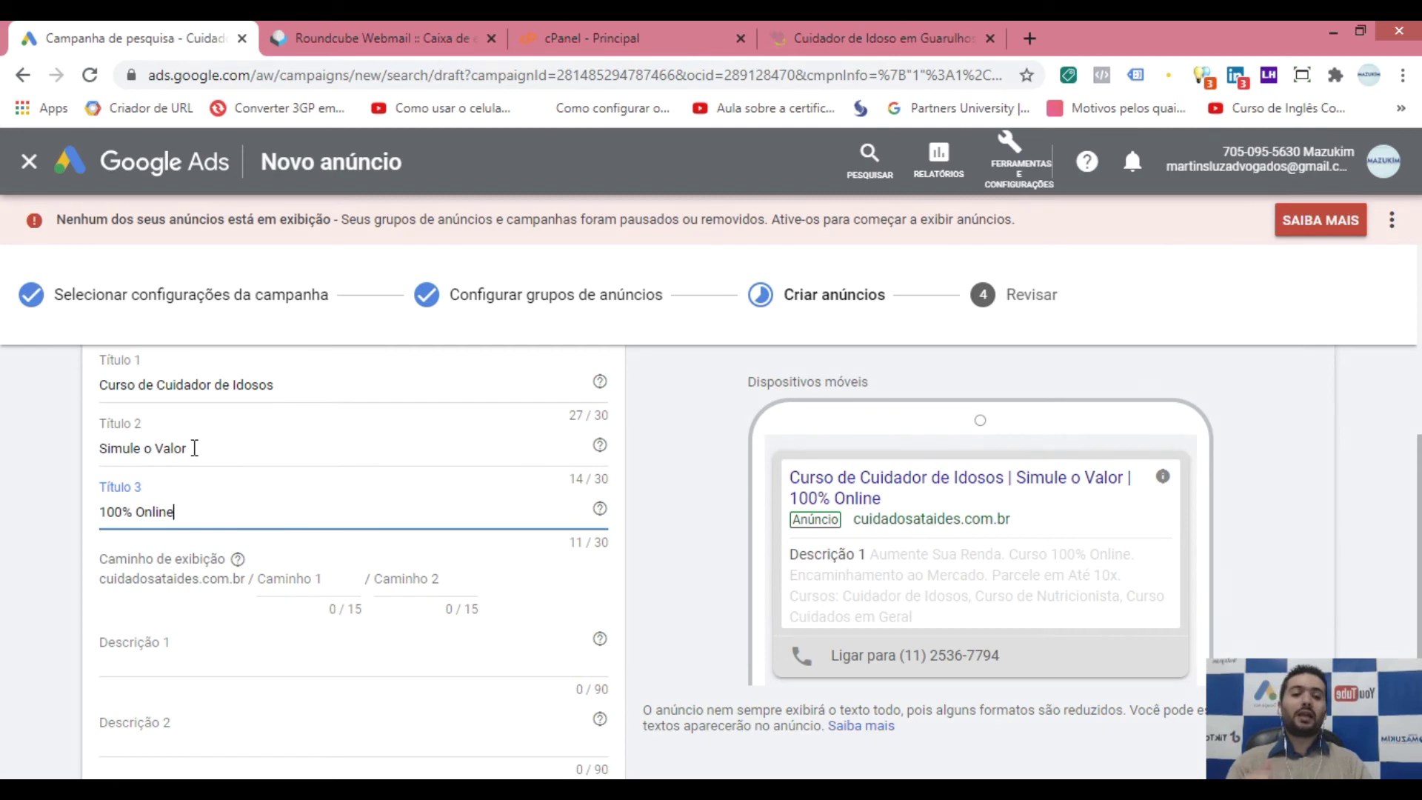
- Try replacing the word Valor with Preço in Título 2, then undo the replacement
drag(187, 449, 156, 449)
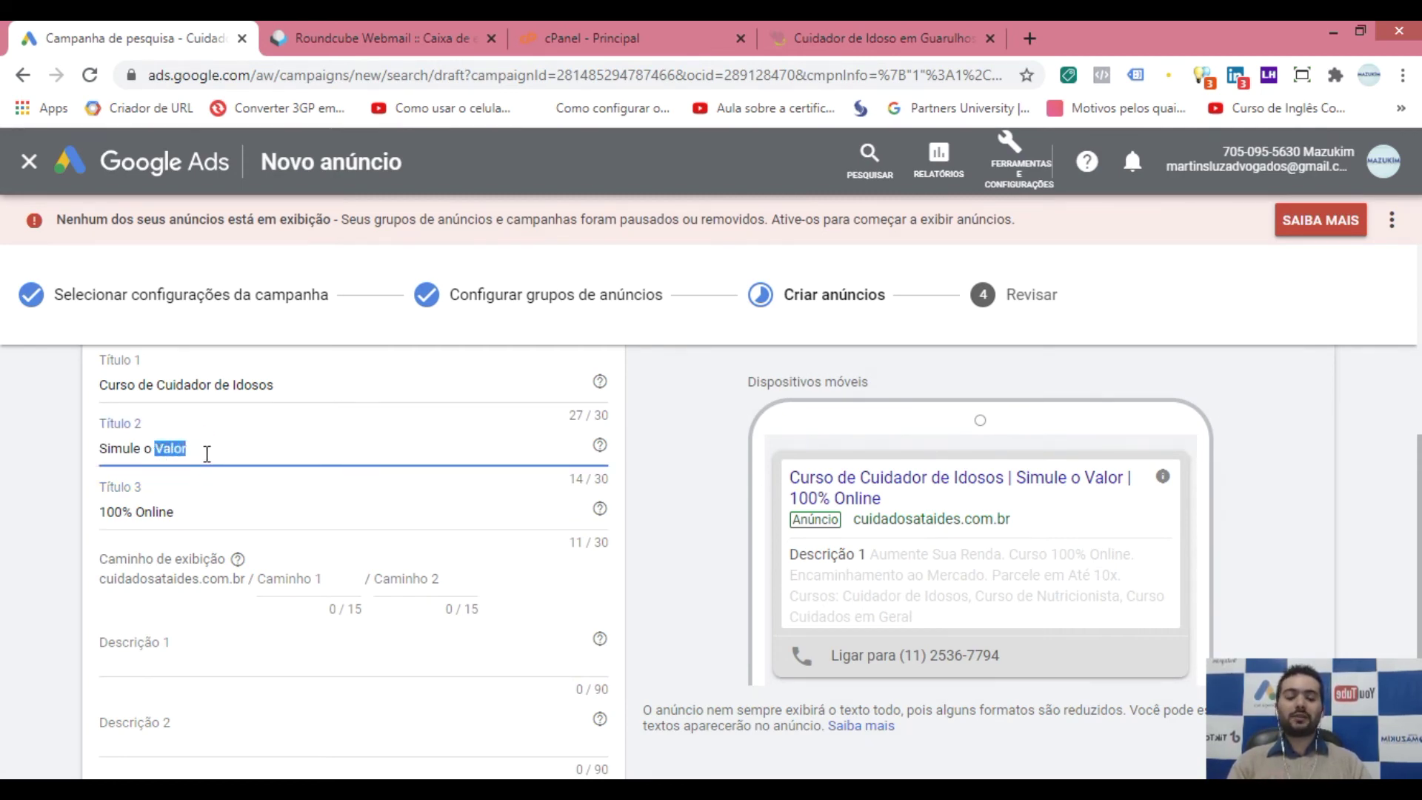
text(P)
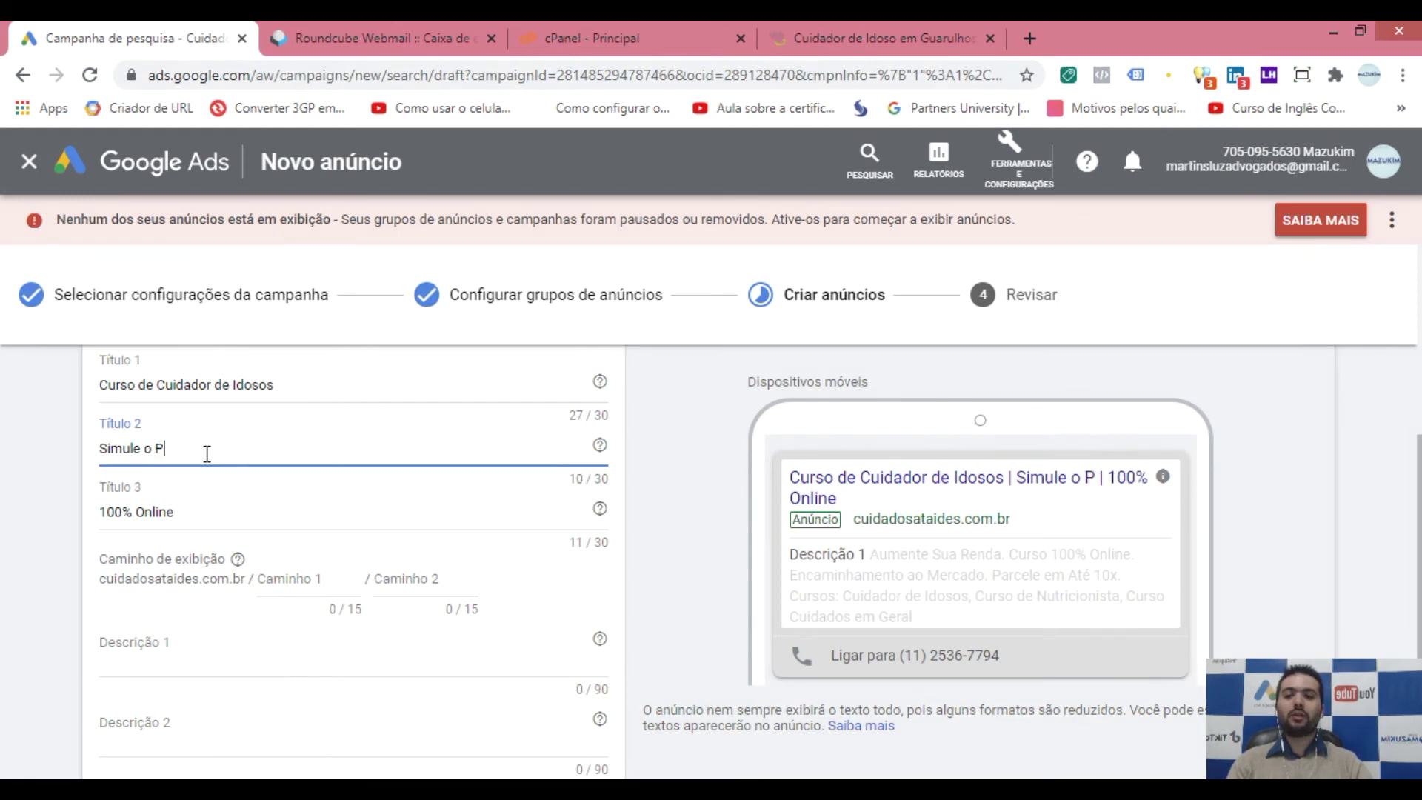
text(reço)
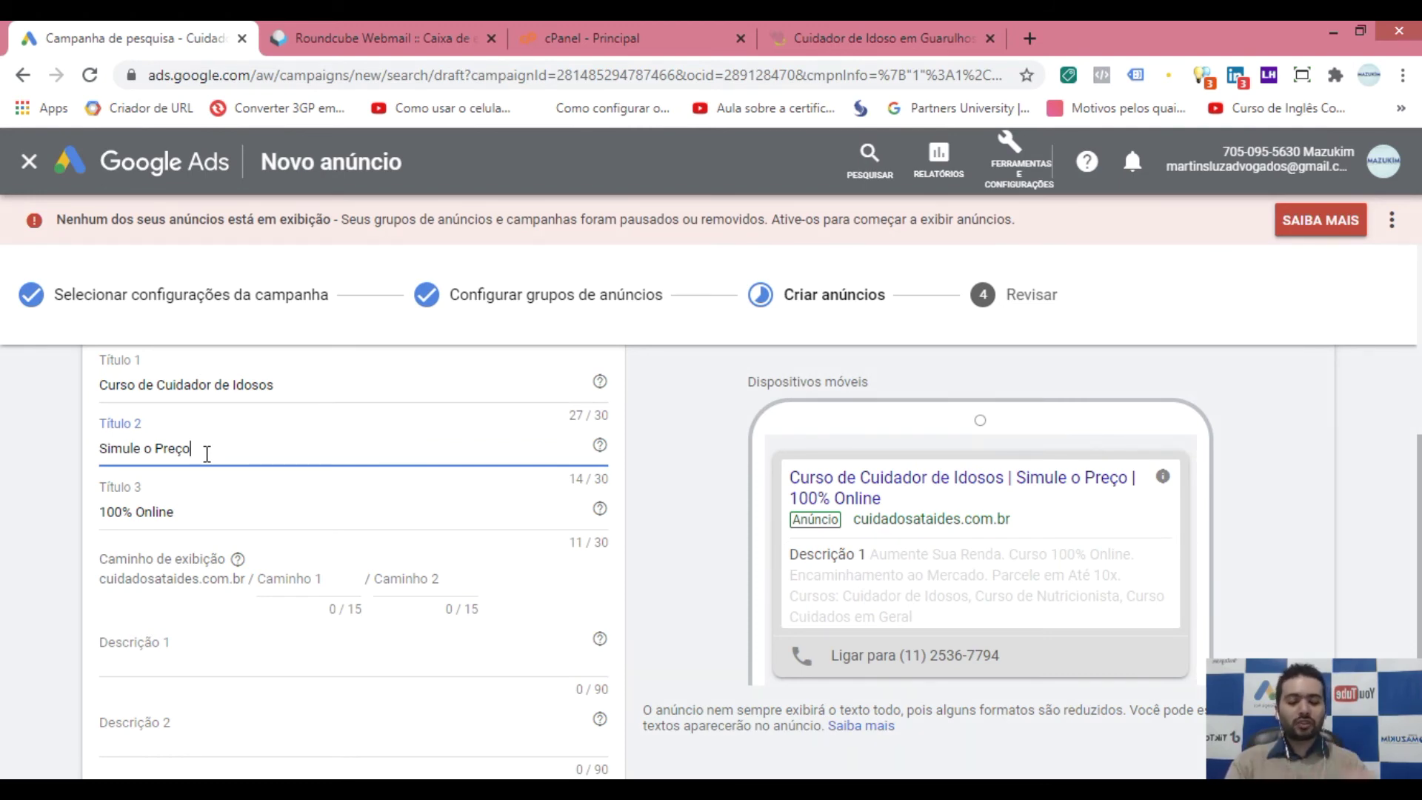
key(ctrl+z)
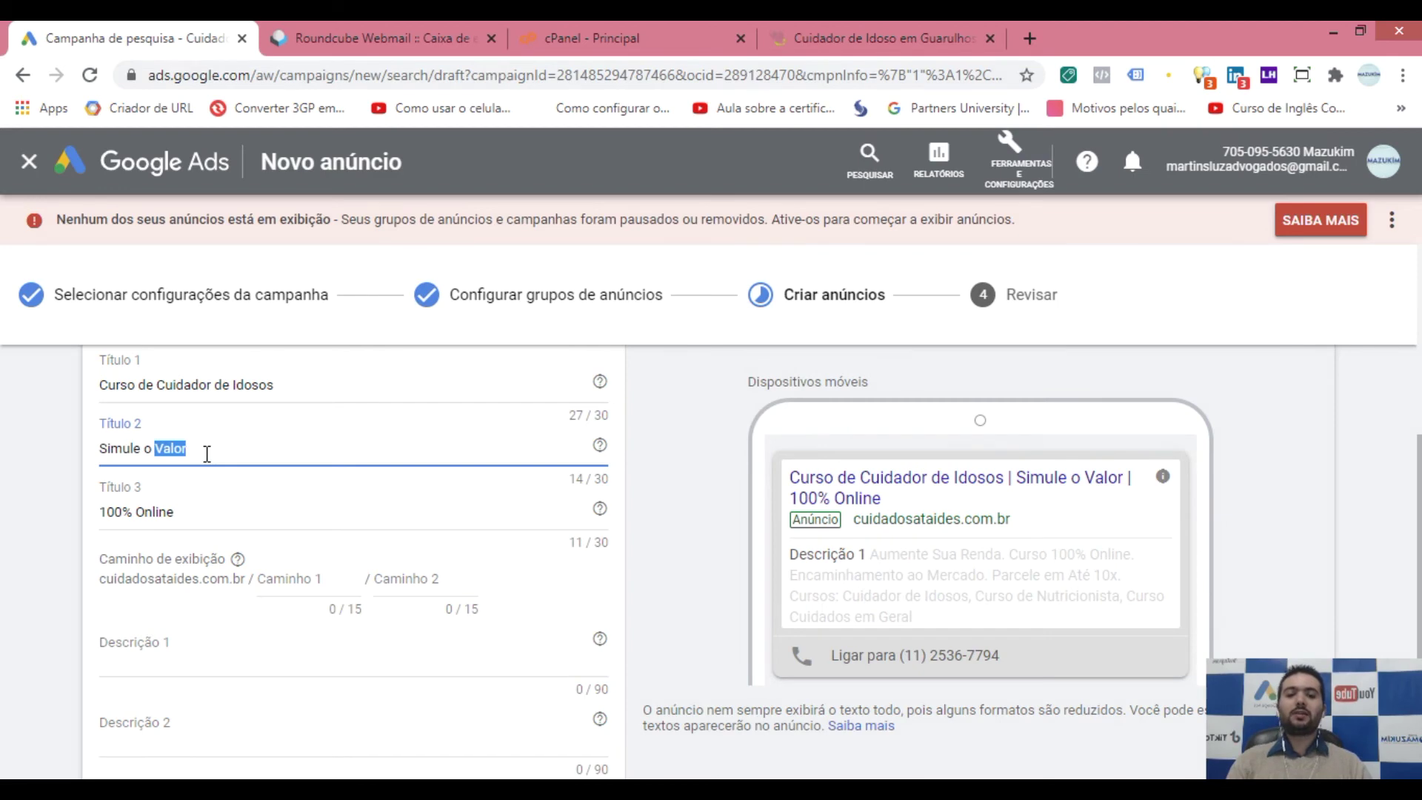
click(285, 388)
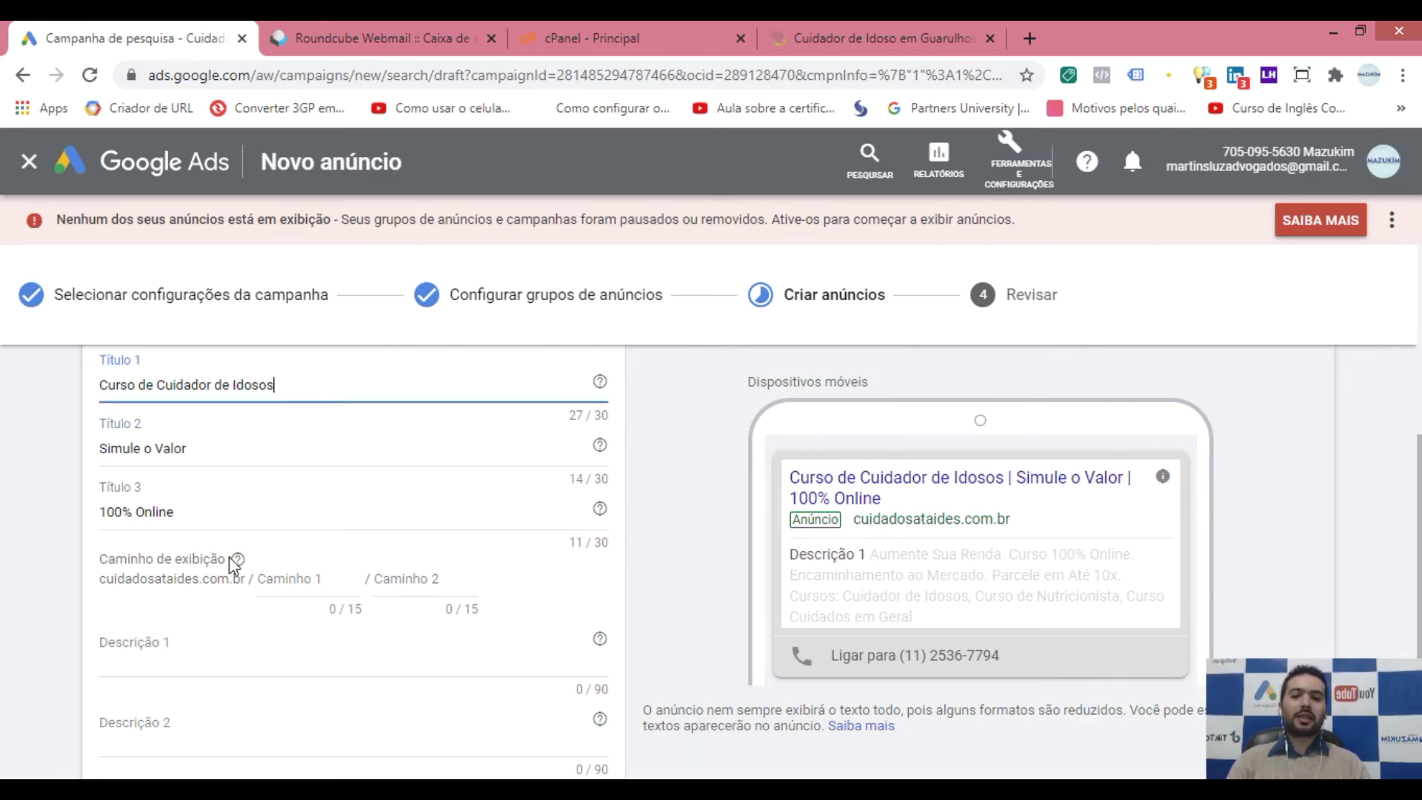
- Set the ad's display path to curso in Caminho 1 and simulador in Caminho 2
click(296, 580)
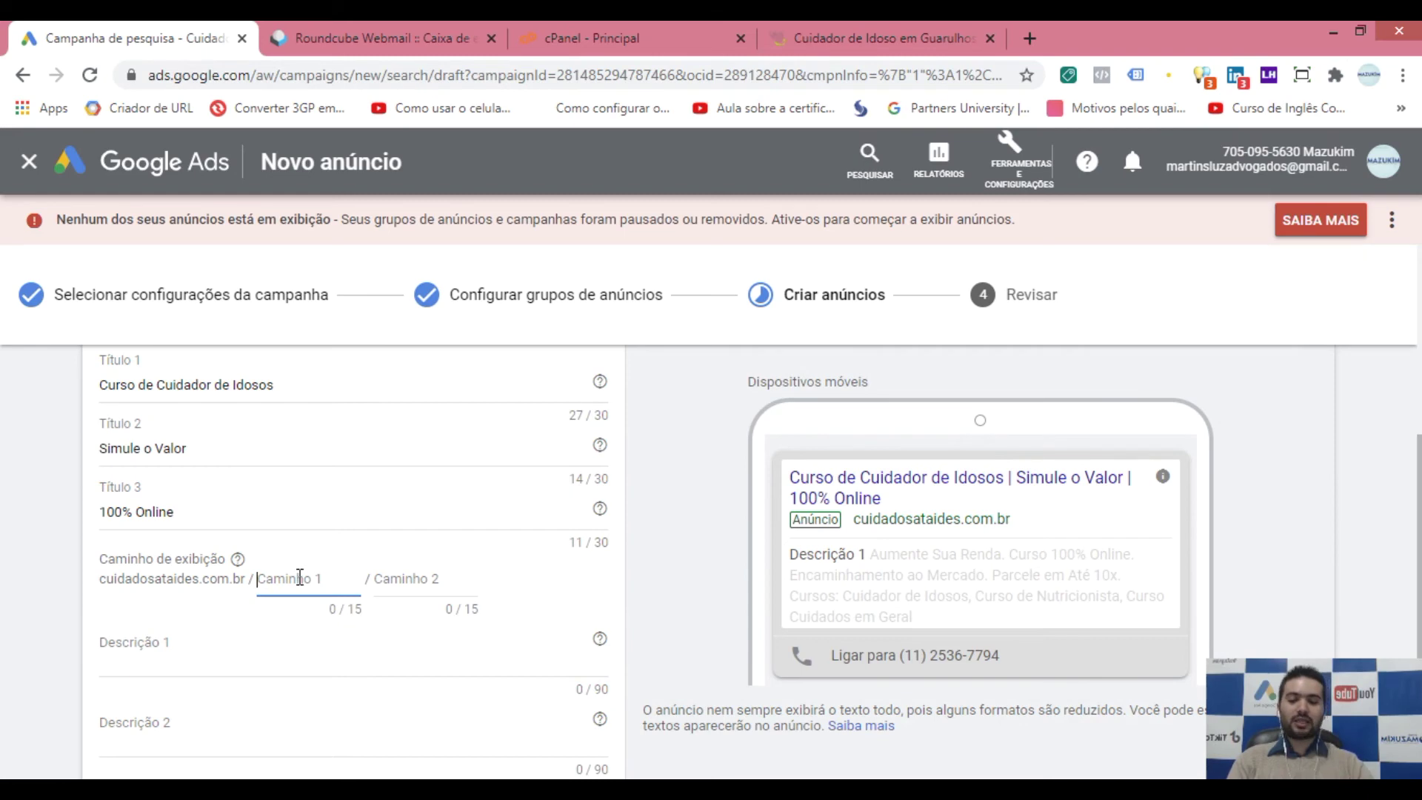
text(curso)
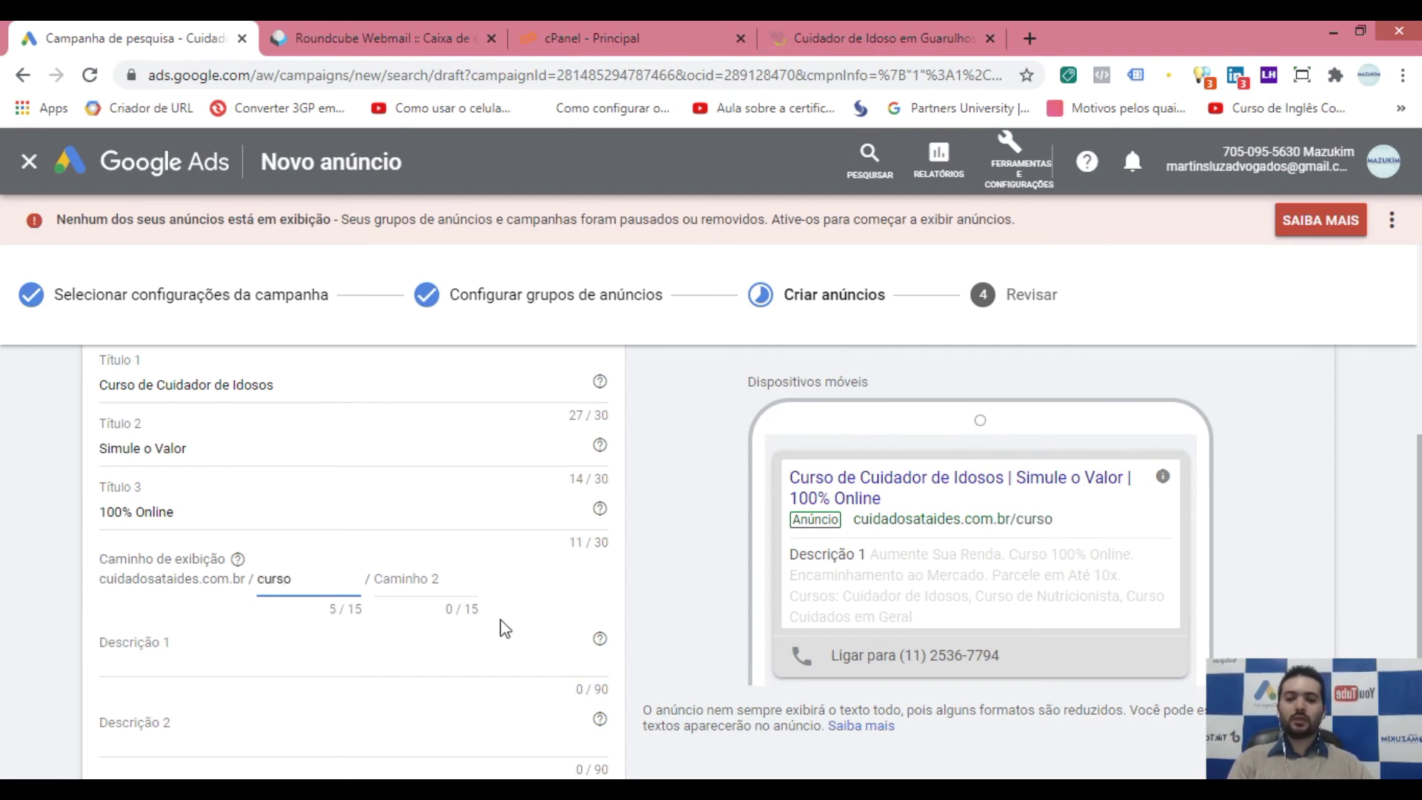
click(423, 576)
text(simulador)
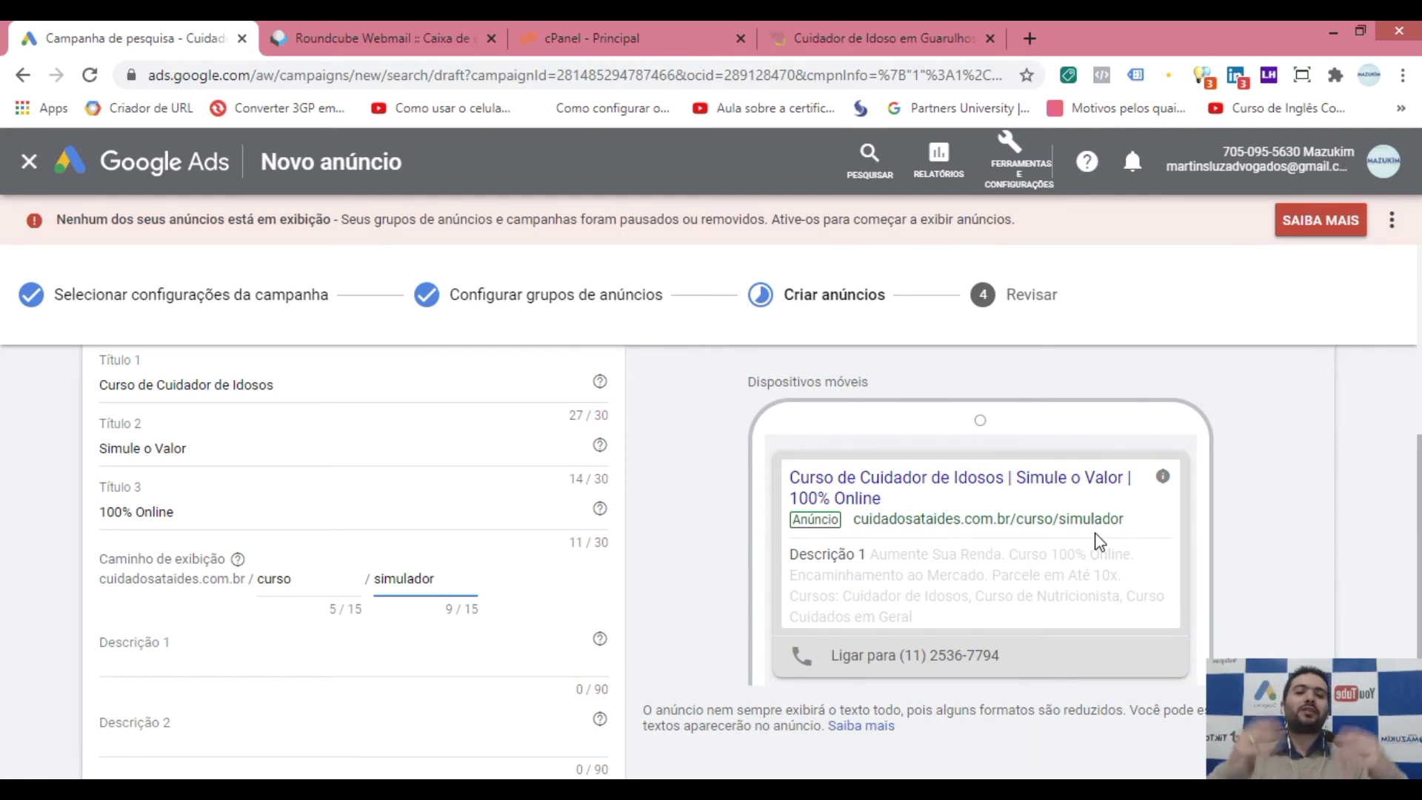
- Begin Descrição 1 with the call to action Utilize Nosso Simulador Agora Mesmo and reread its wording
scroll(222, 546, down, 3)
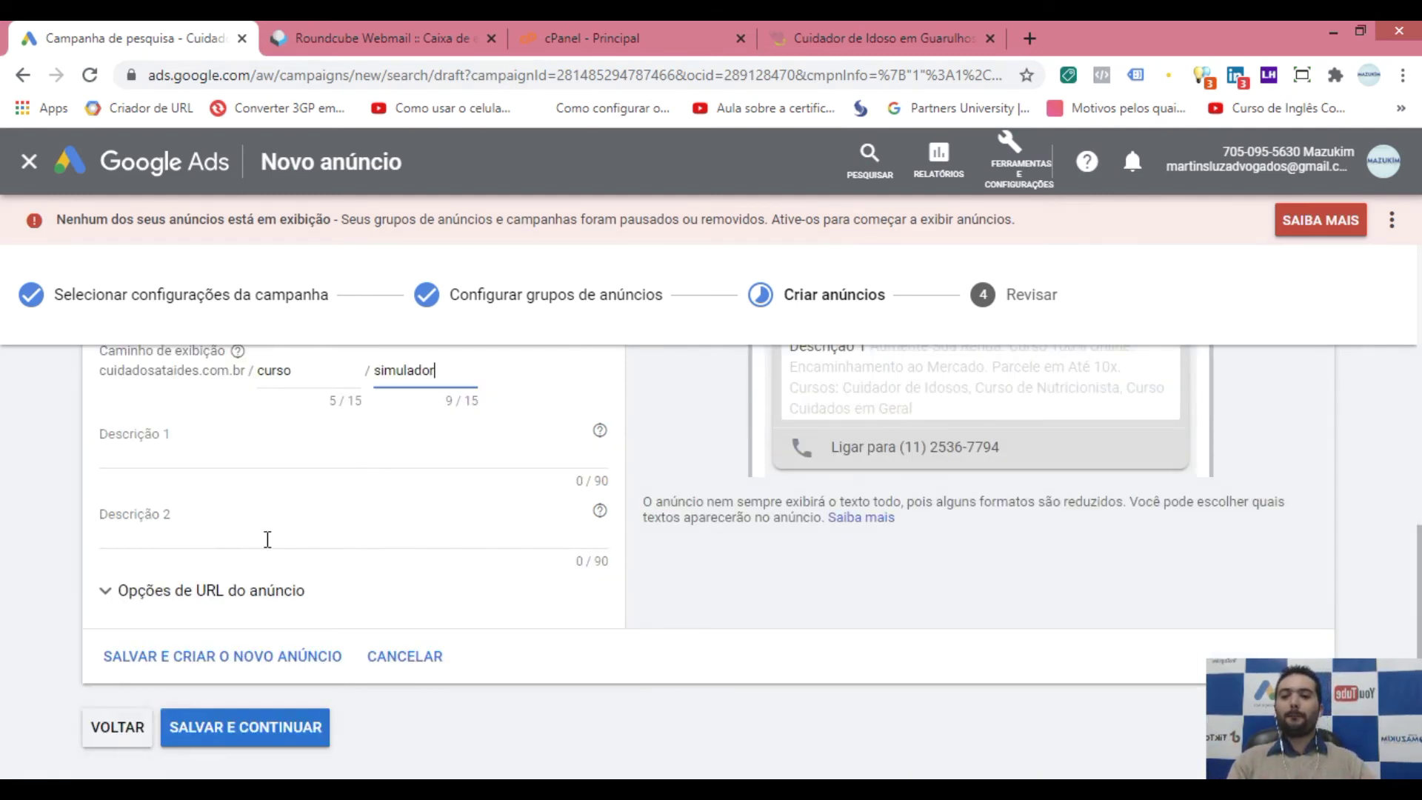
click(245, 451)
scroll(438, 590, up, 1)
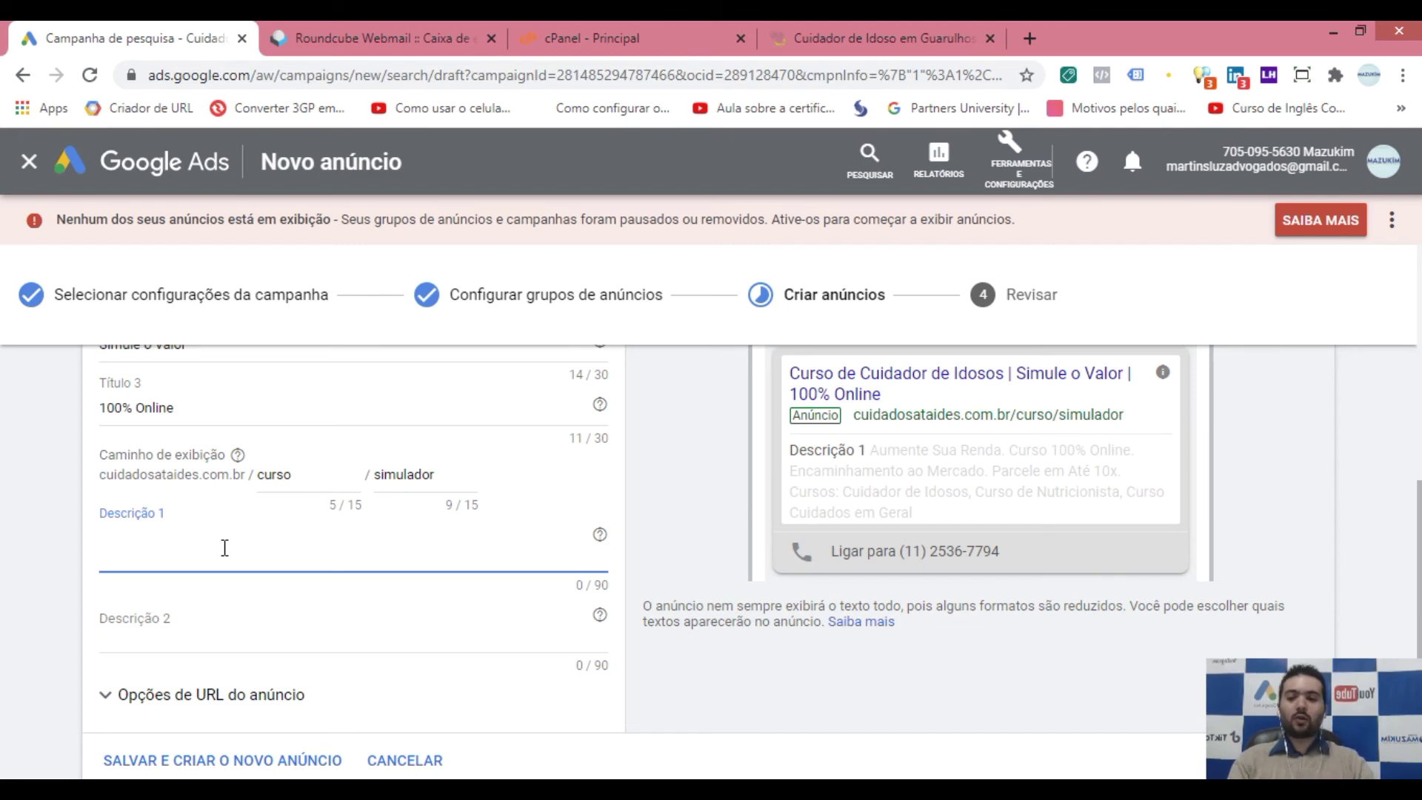
text(Utilize)
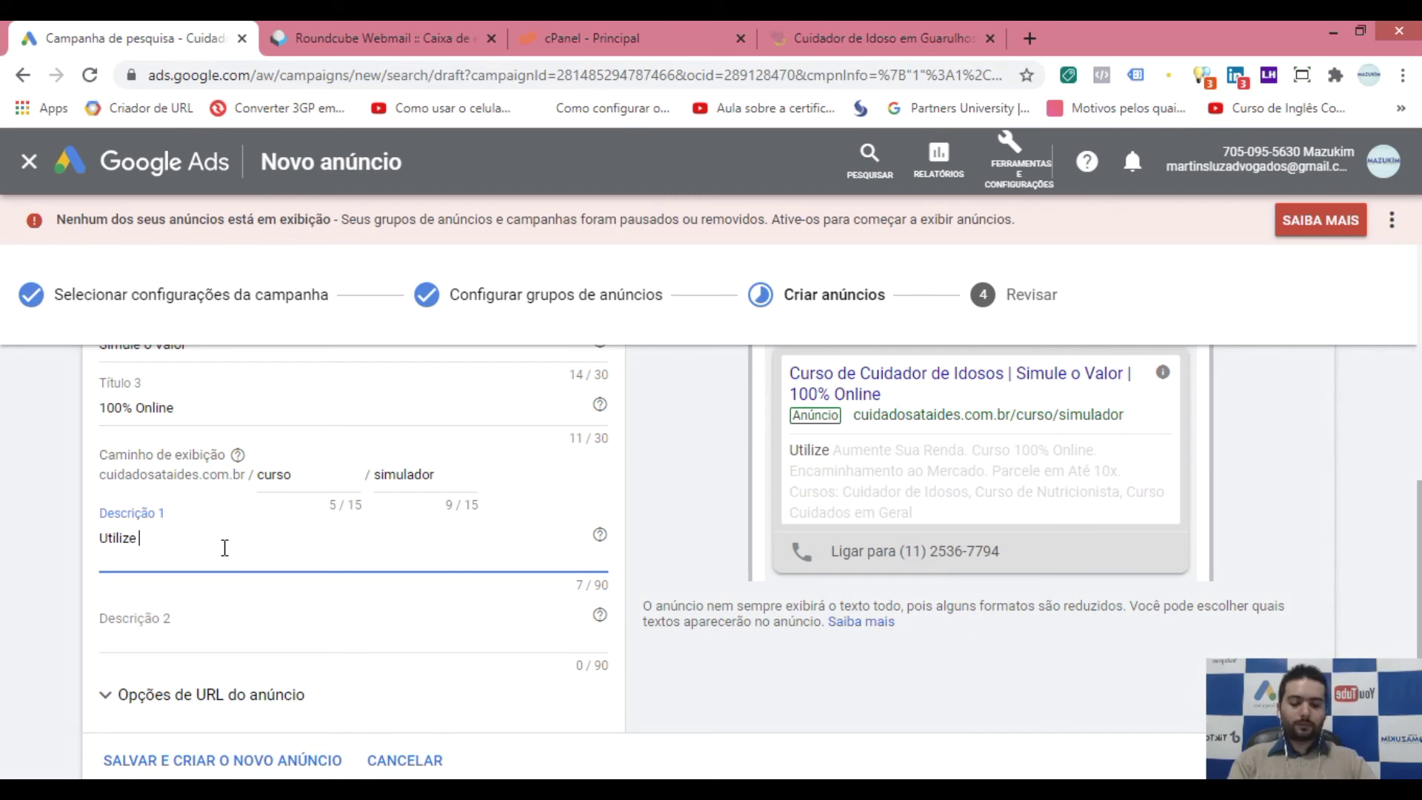
text( Nosso Simulador)
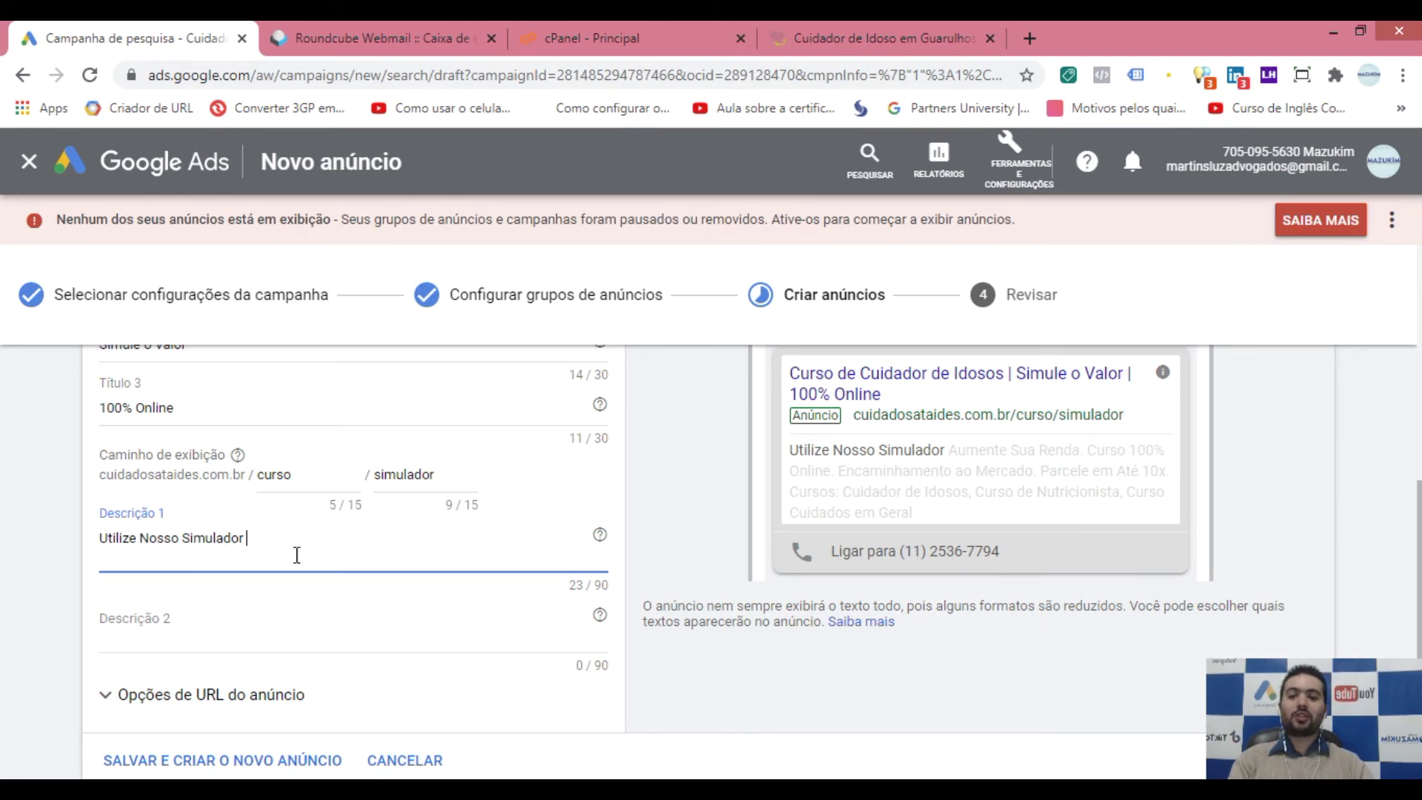
text( Agora Mesmo)
click(258, 544)
click(307, 536)
click(205, 542)
click(193, 538)
click(267, 543)
click(335, 540)
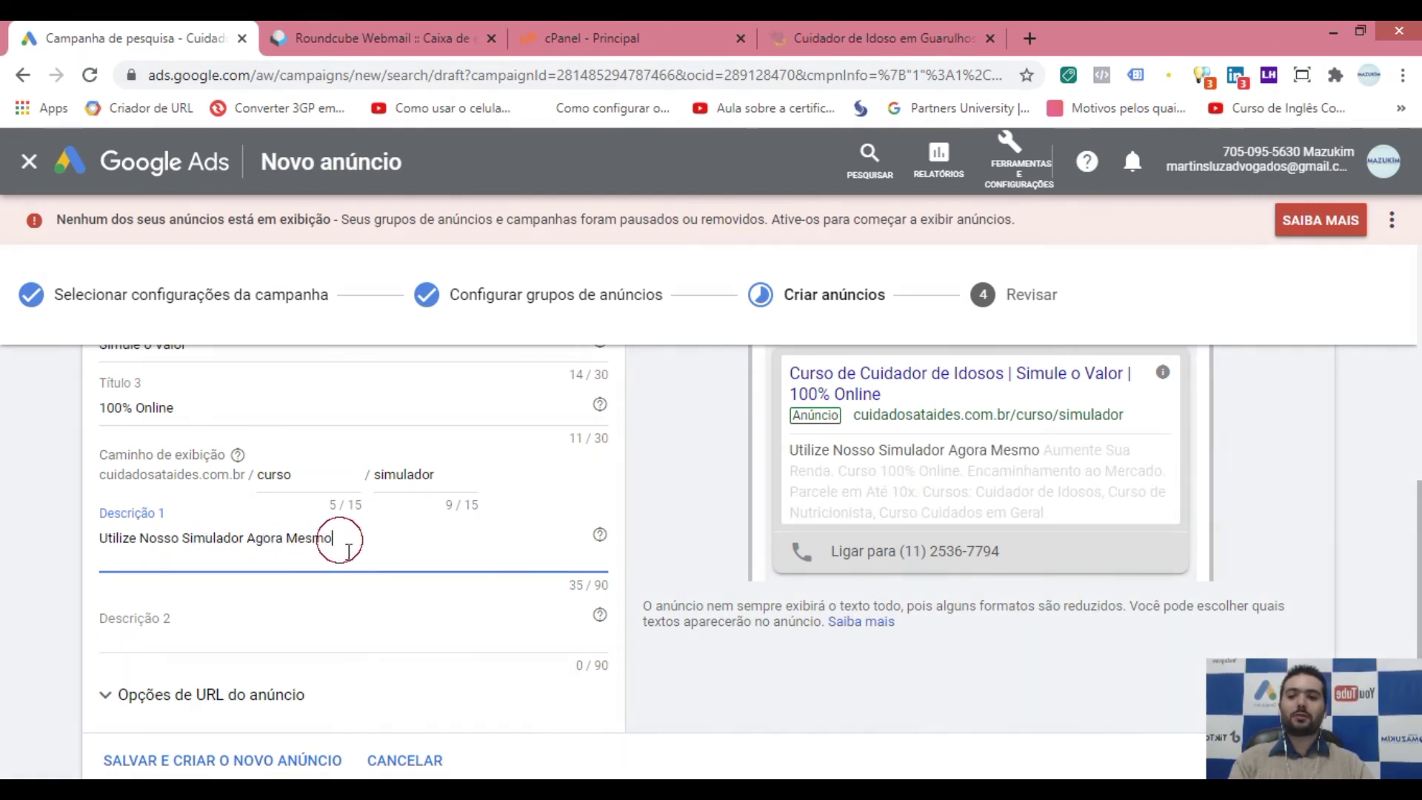
double_click(149, 539)
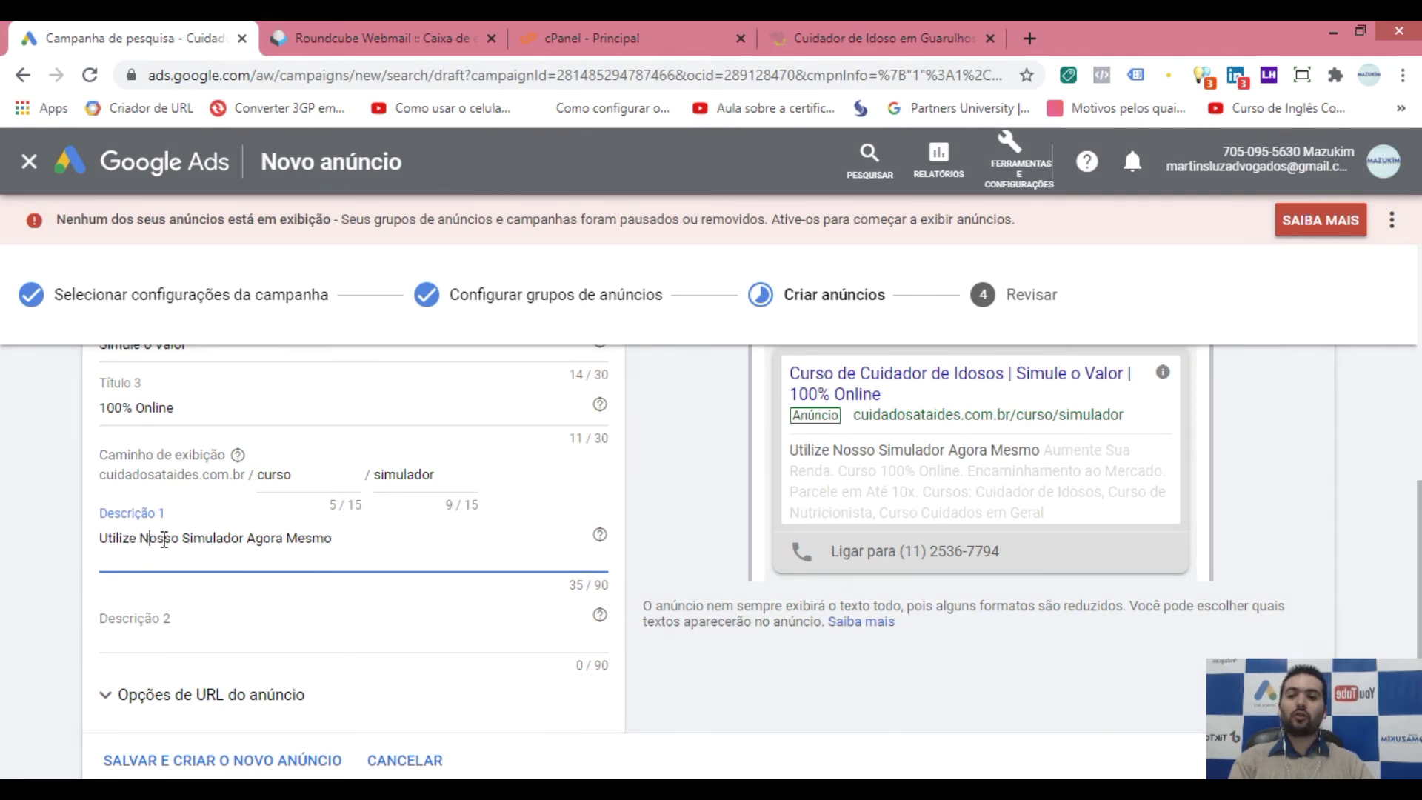
click(186, 540)
click(346, 542)
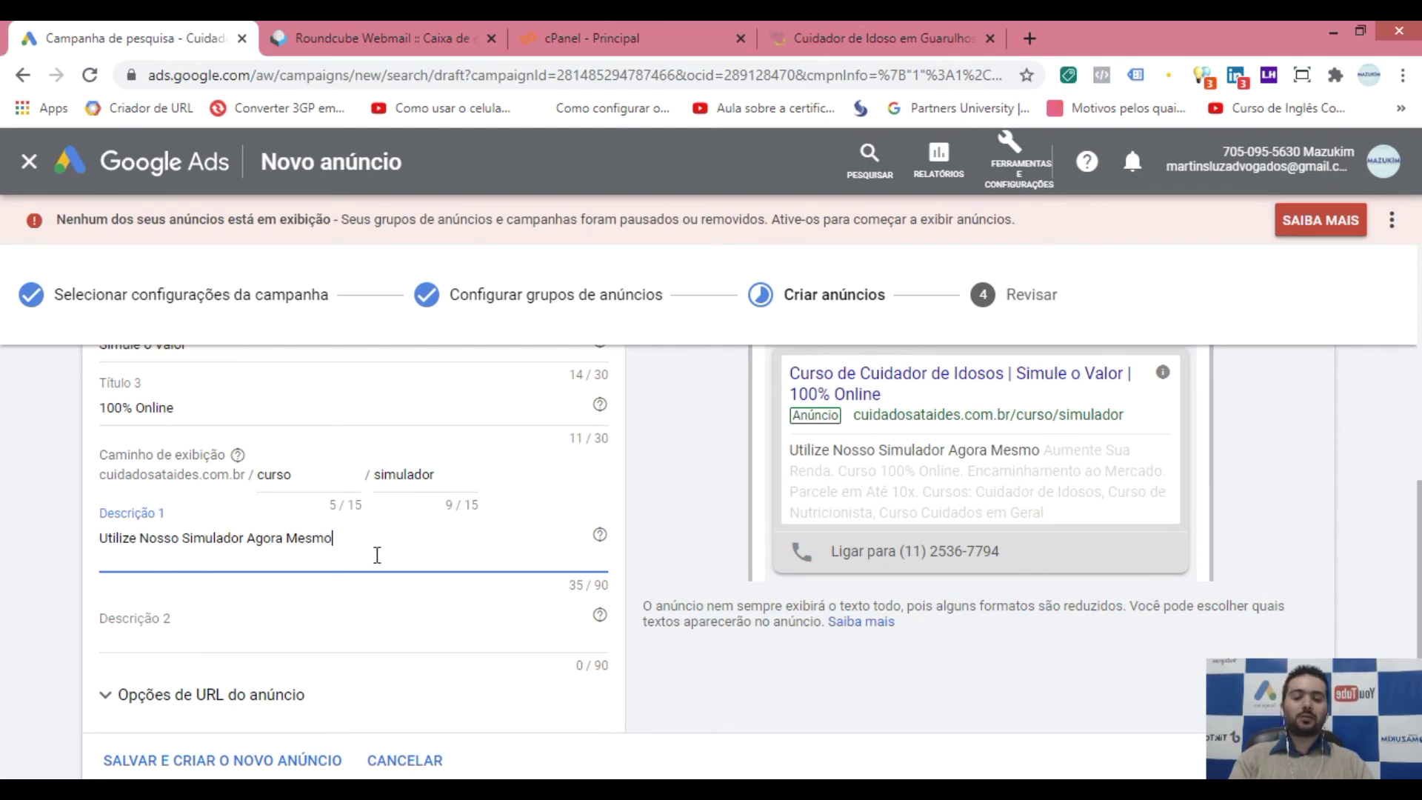
- Complete Descrição 1 by appending e Saiba o Valor do Curso de Cuidador de Idosos!
text(e S)
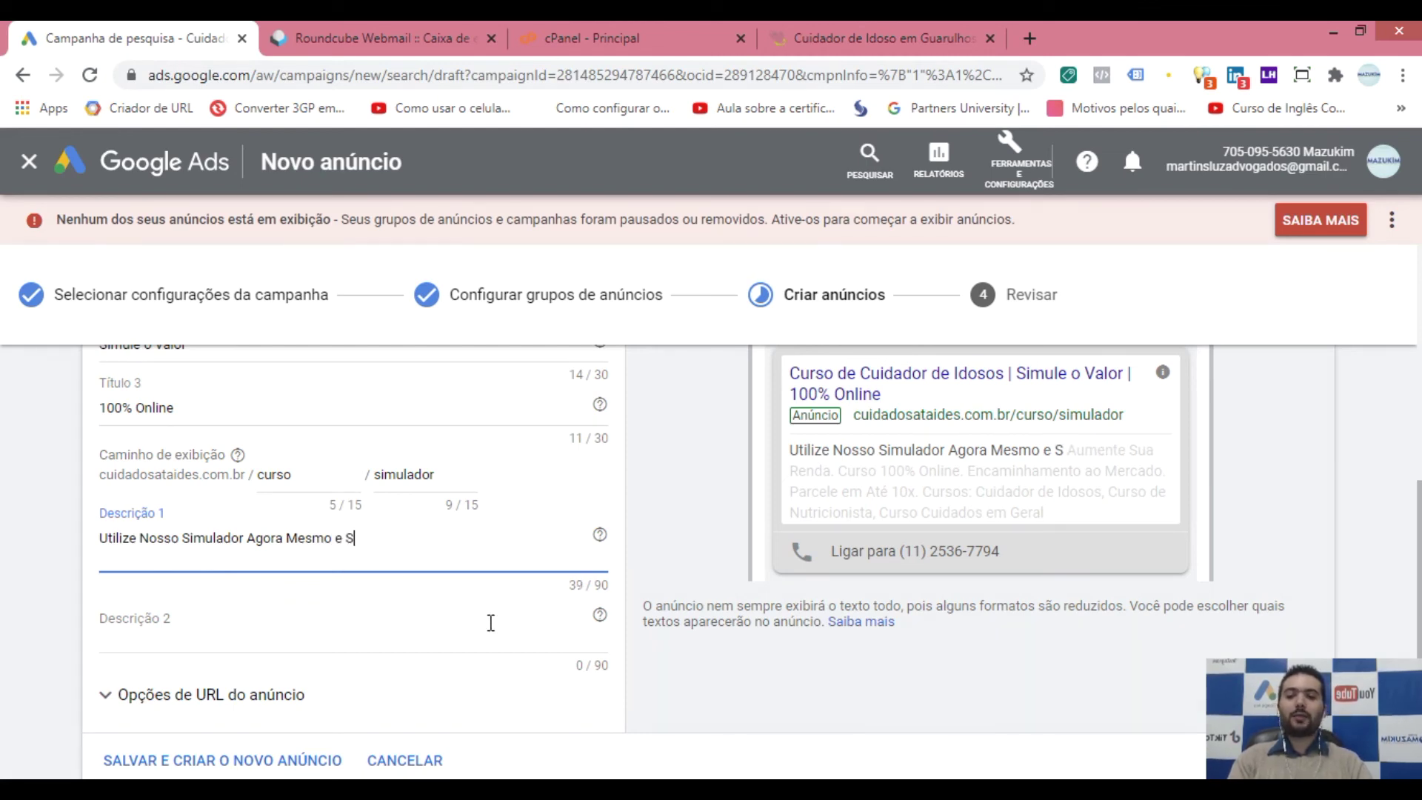
text(aiba o Val)
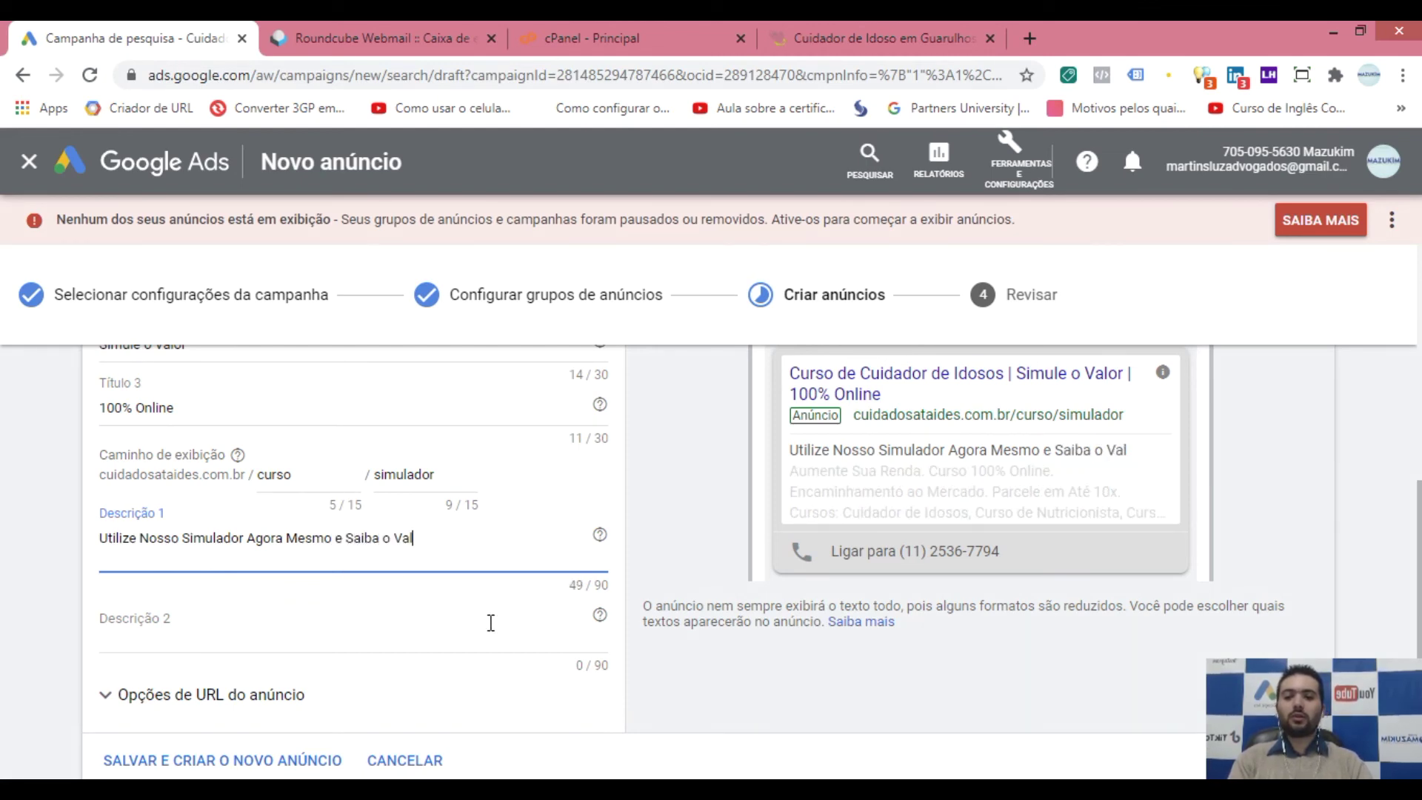
text(or do Curso de C)
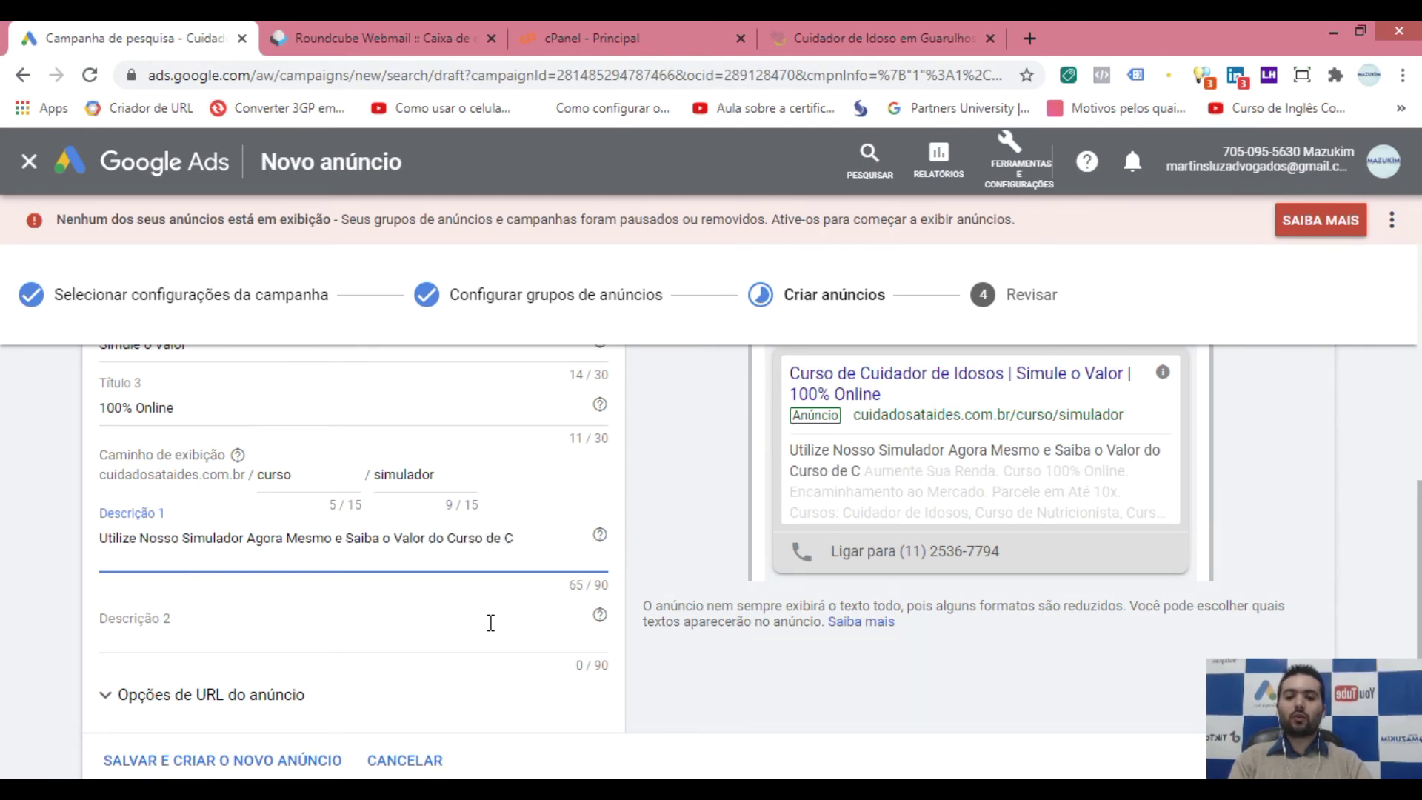
text(uidador de Idosos!)
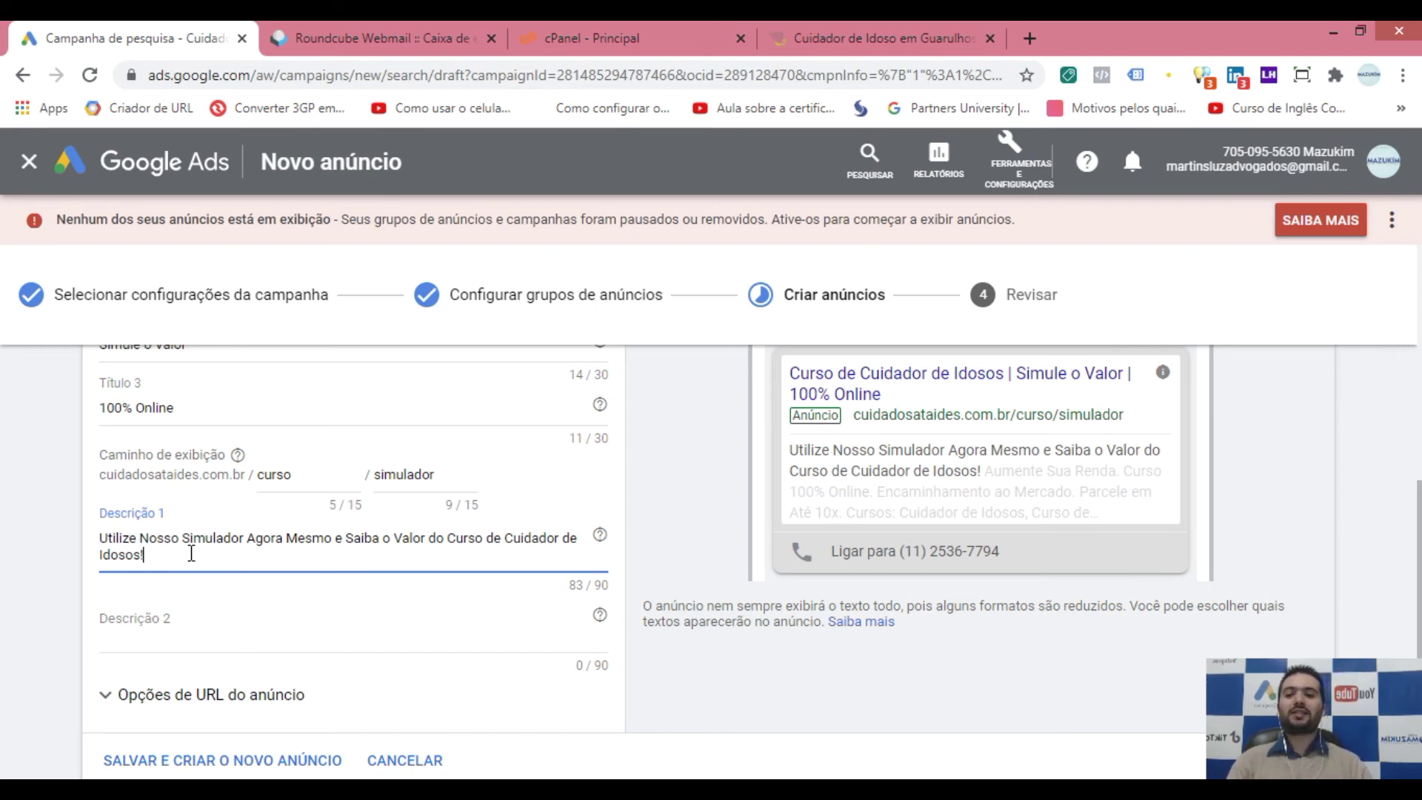
- Begin Descrição 2 with the phrase Você Terá Garantia de Estágio Após o Curso
click(213, 627)
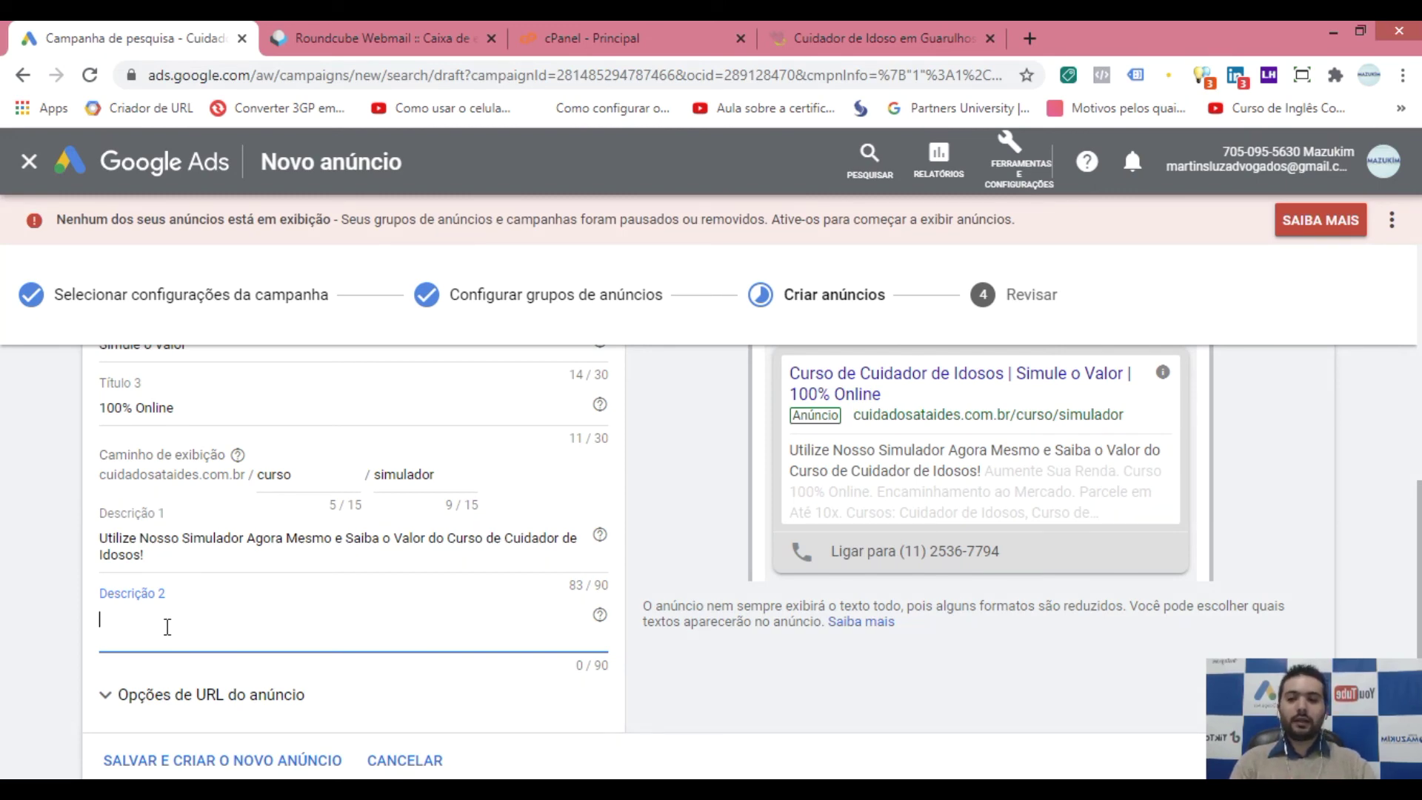
text(V)
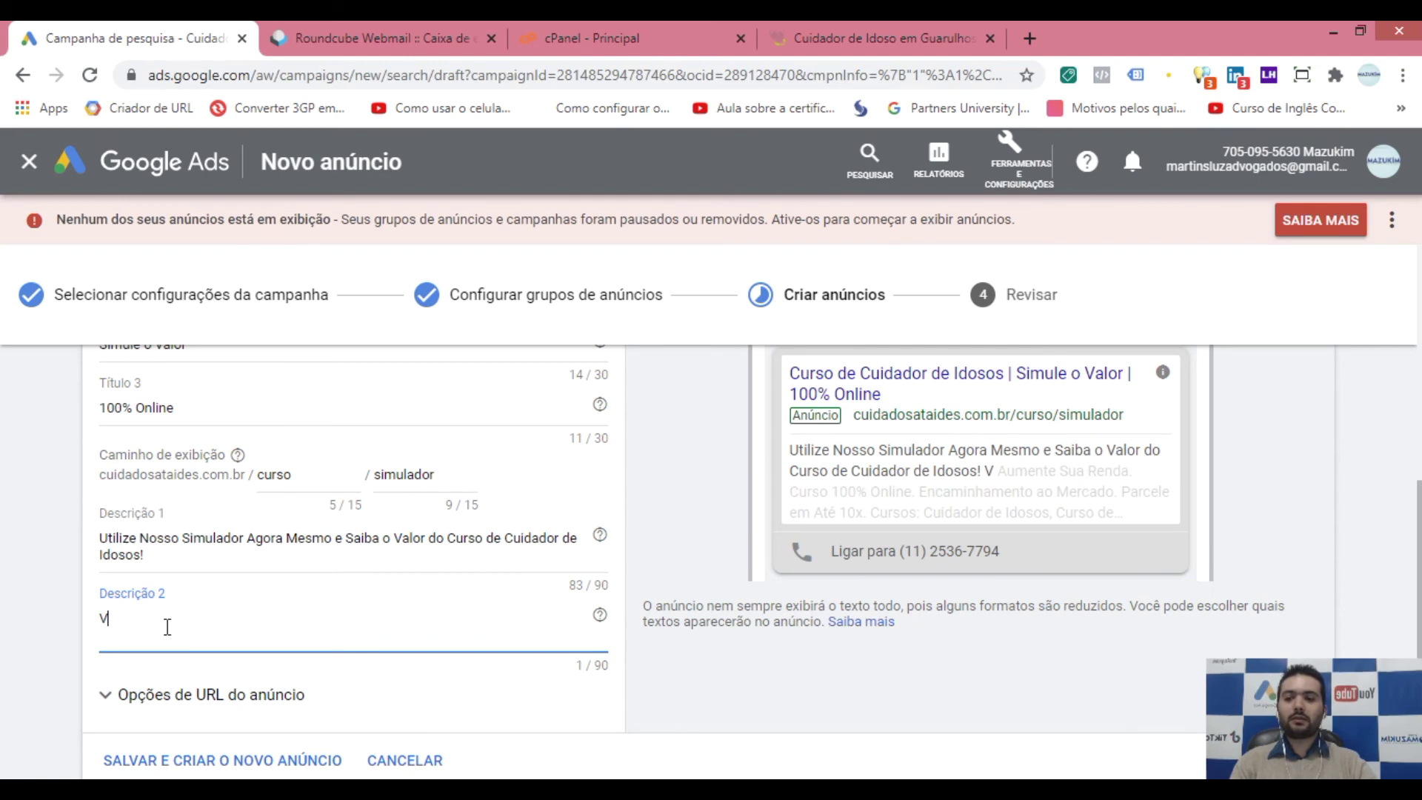
text(ocê Terá )
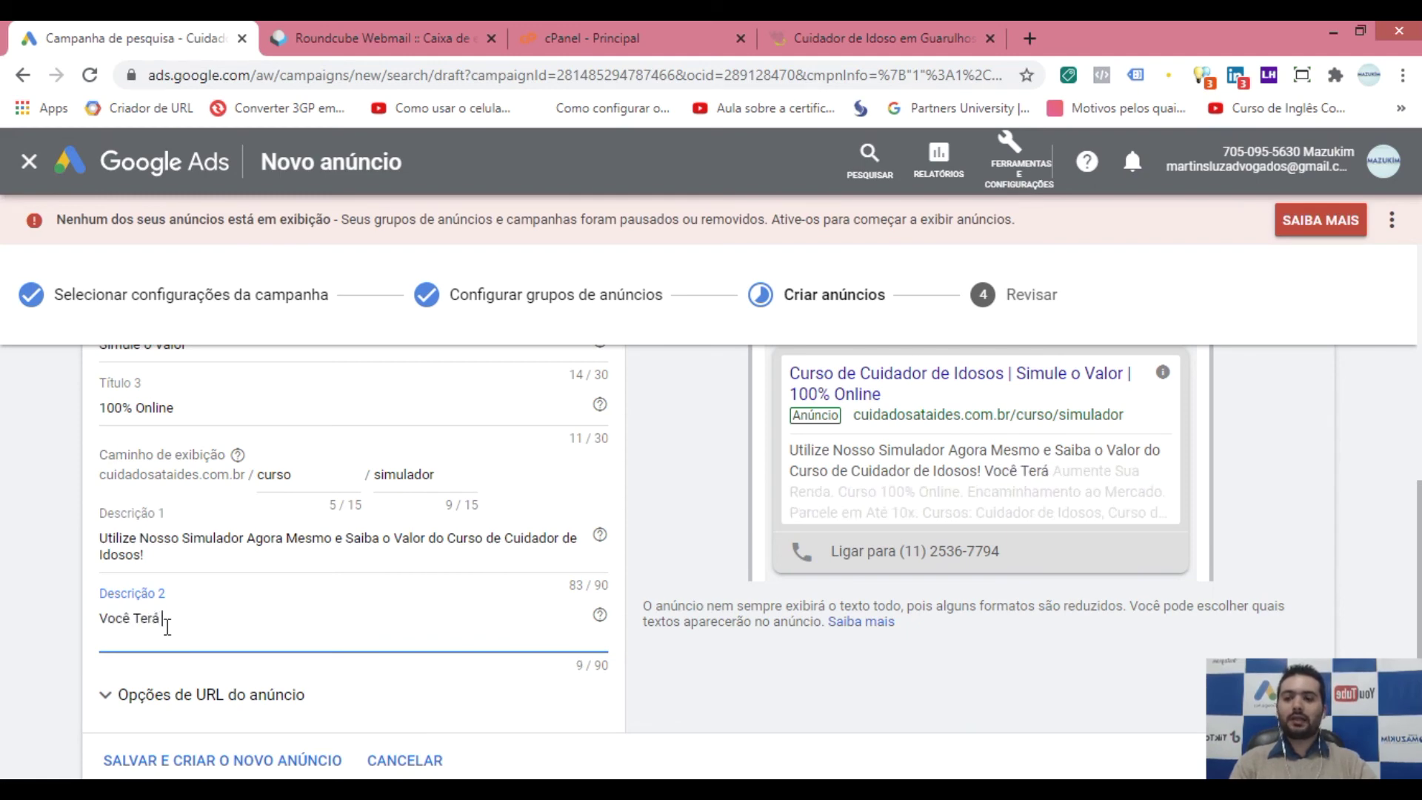
text(Garantia de Es)
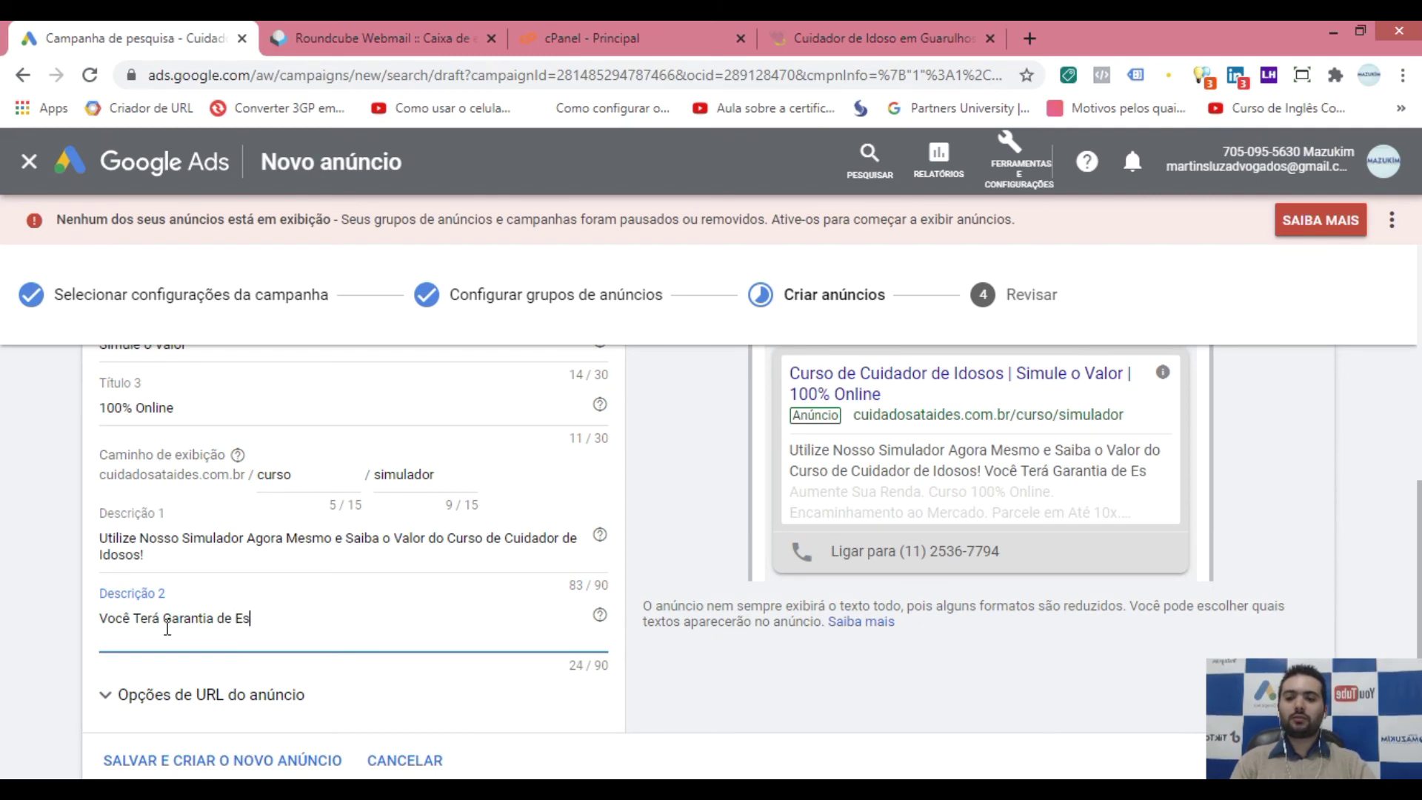
text(tágio Aós)
key(BackSpace)
key(BackSpace)
key(BackSpace)
text(pós)
key(BackSpace)
key(BackSpace)
key(BackSpace)
text(Ap)
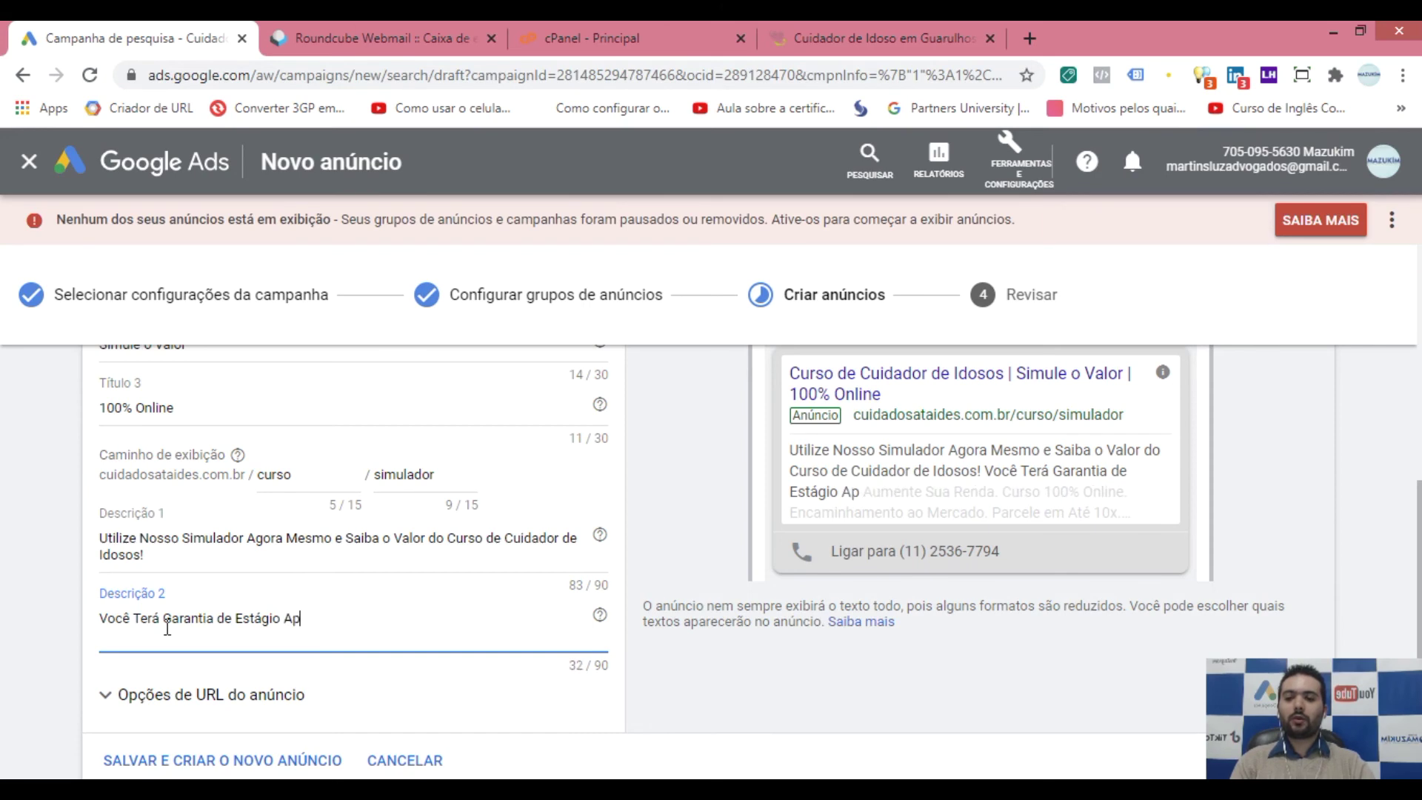
text(ós o Curs)
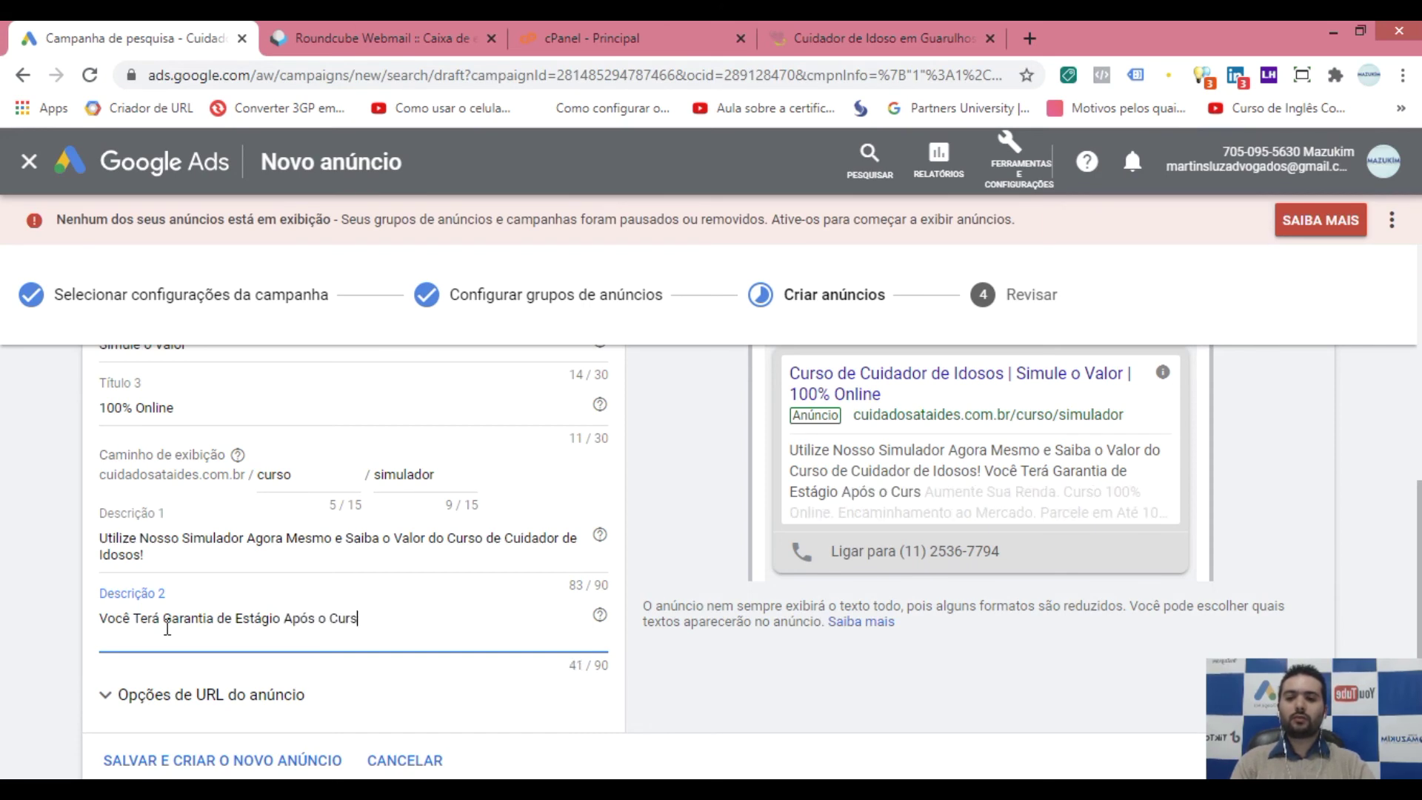
- Extend Descrição 2 with the call to action Torne-se Um Cuidador Profissional Agora Mesmo!
text(o. Torne-se )
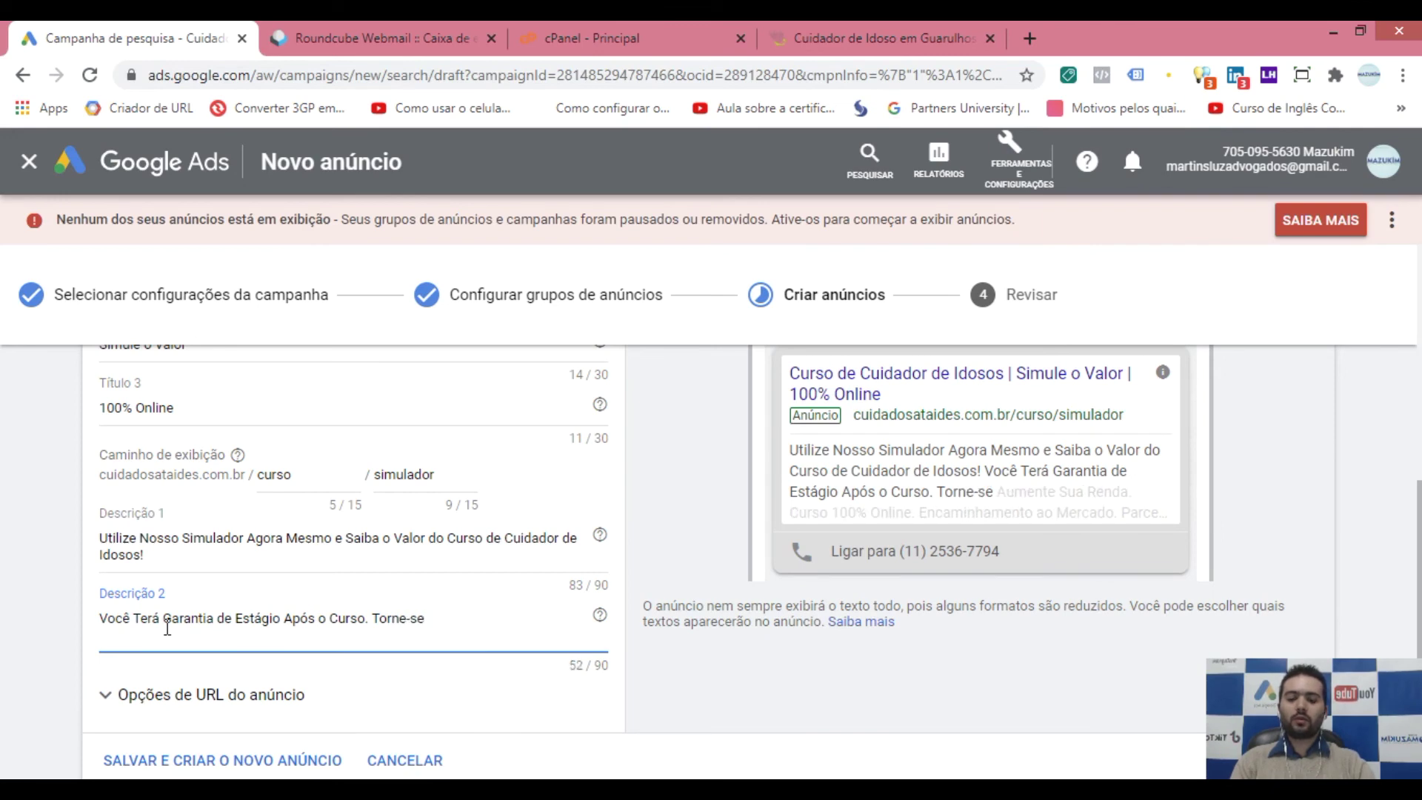
text(Um C)
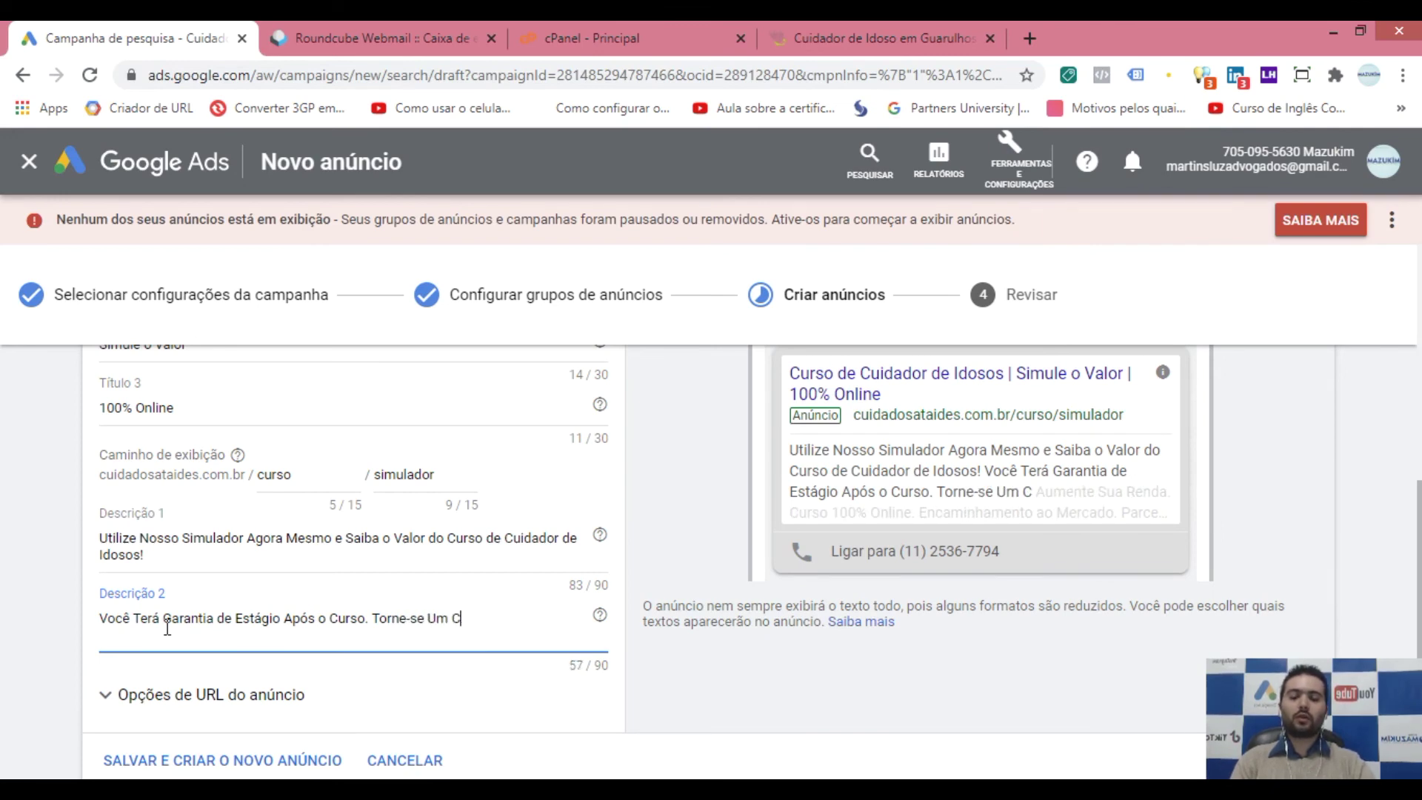
text(uidador)
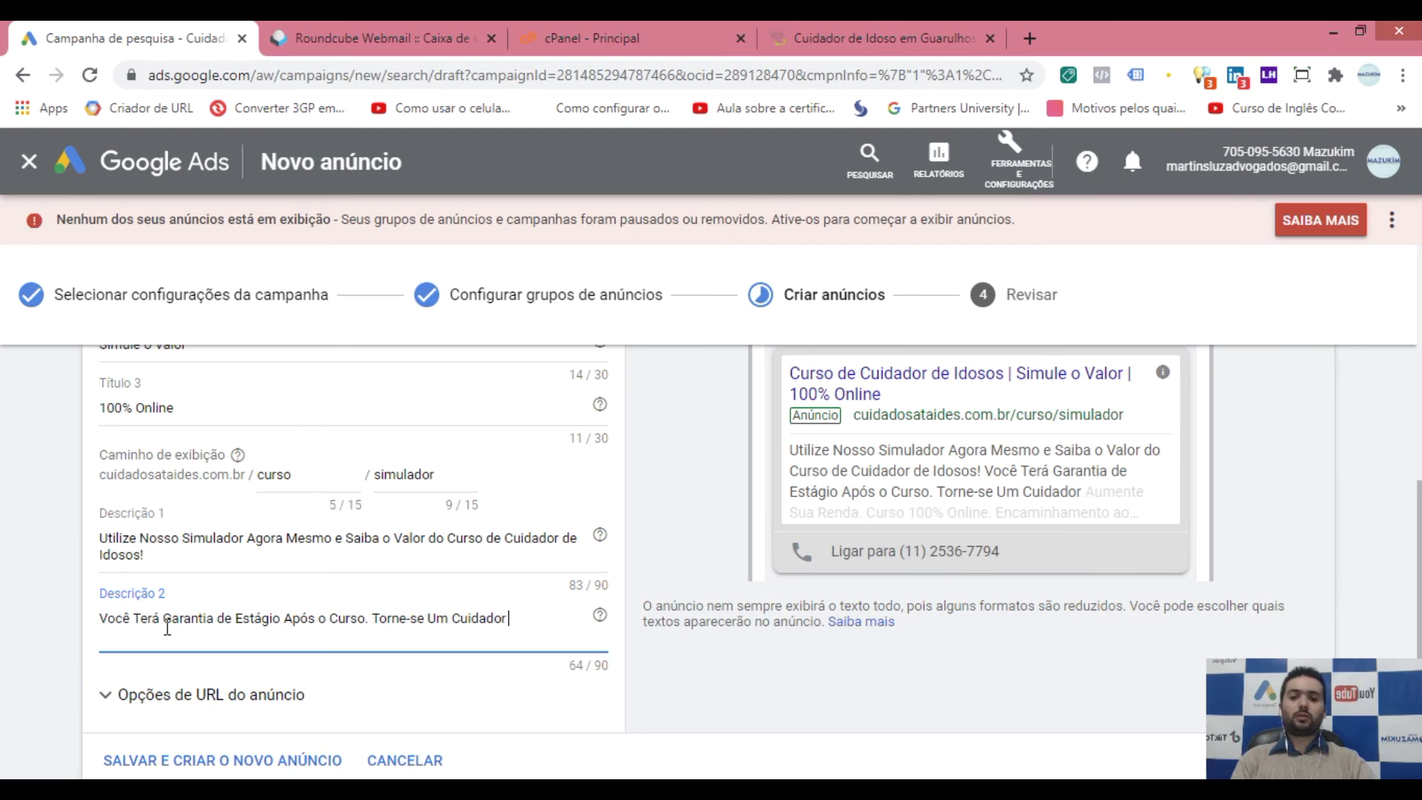
text( Profis)
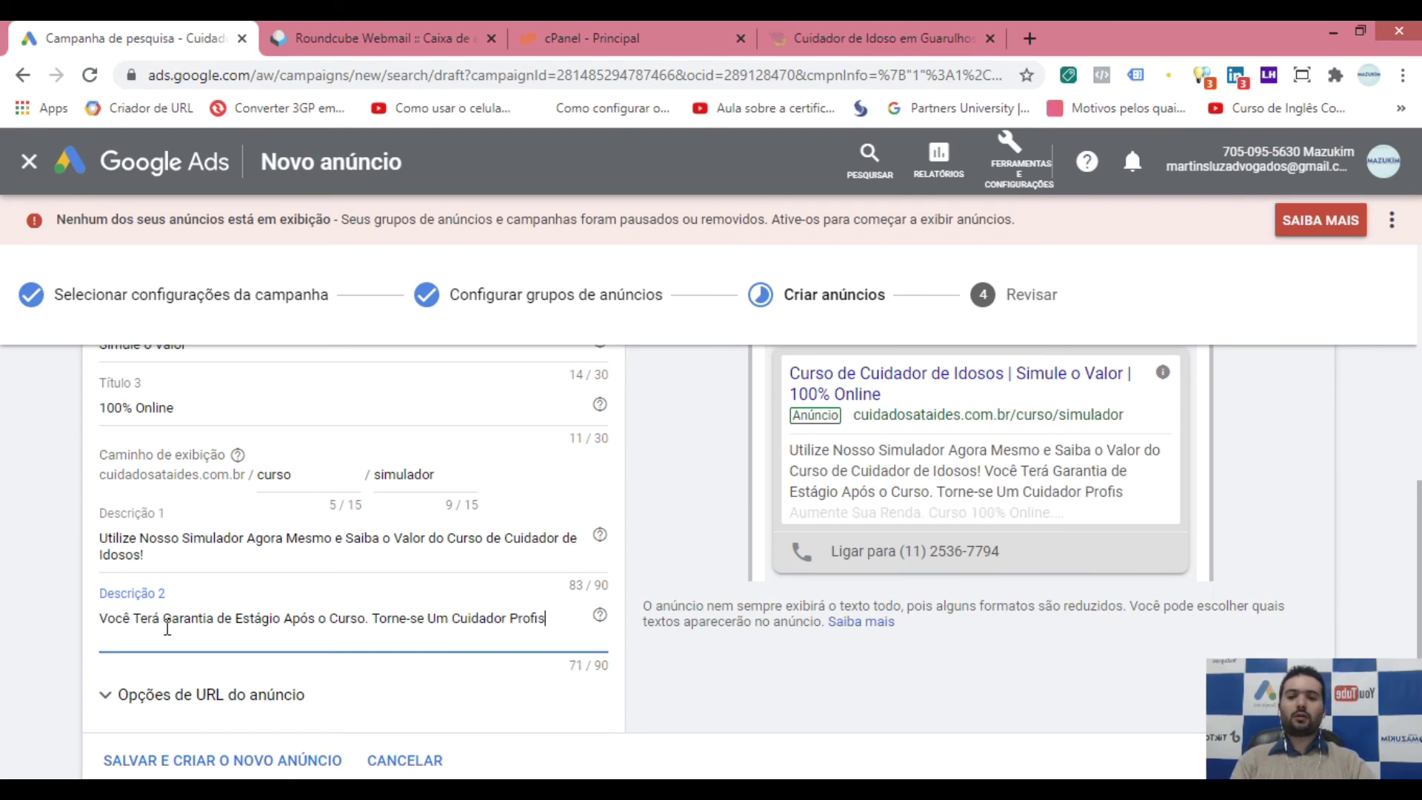
text(isonal A)
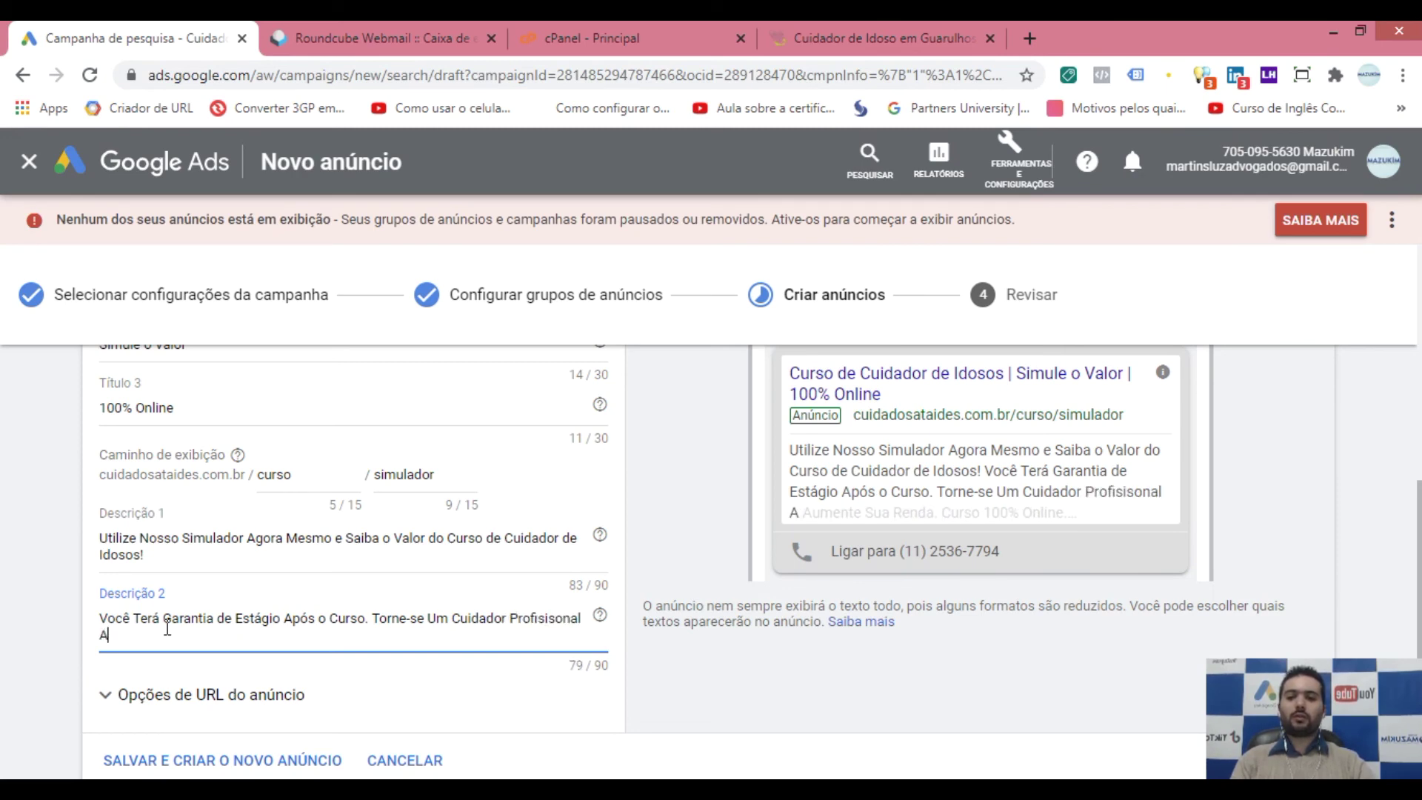
text(ogra Mesmo!)
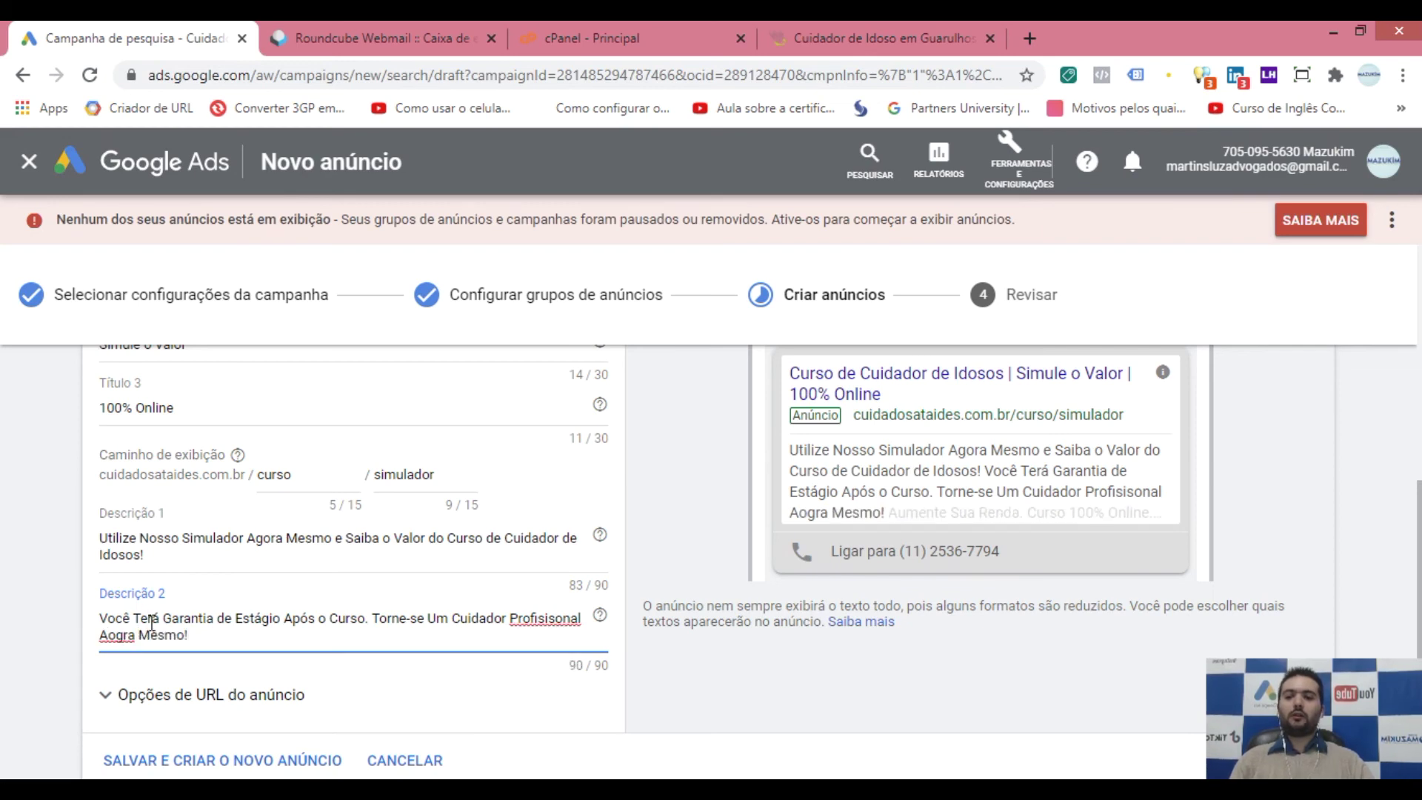
- Correct the spelling of the words Agora and Profissional in Descrição 2
click(118, 635)
key(BackSpace)
text(o)
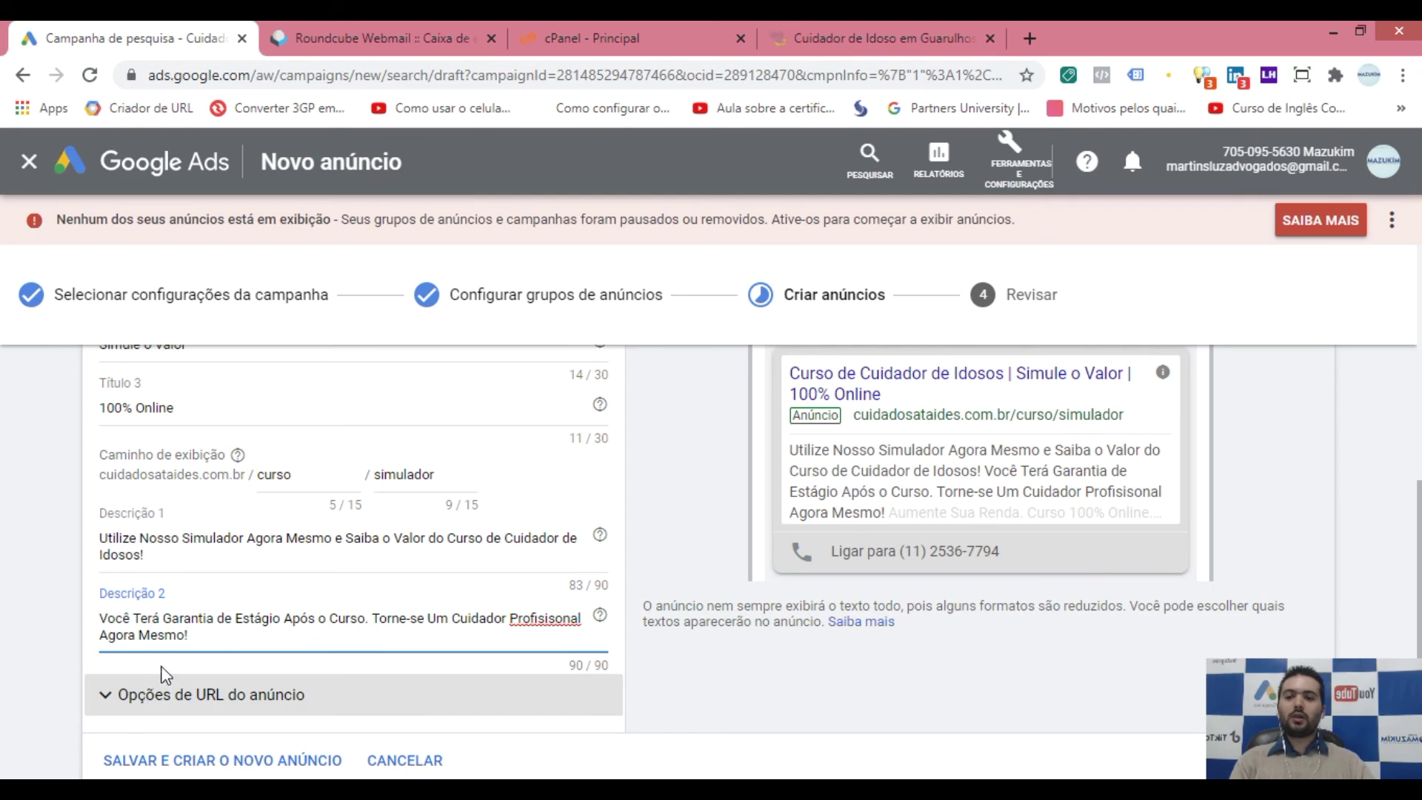
click(216, 635)
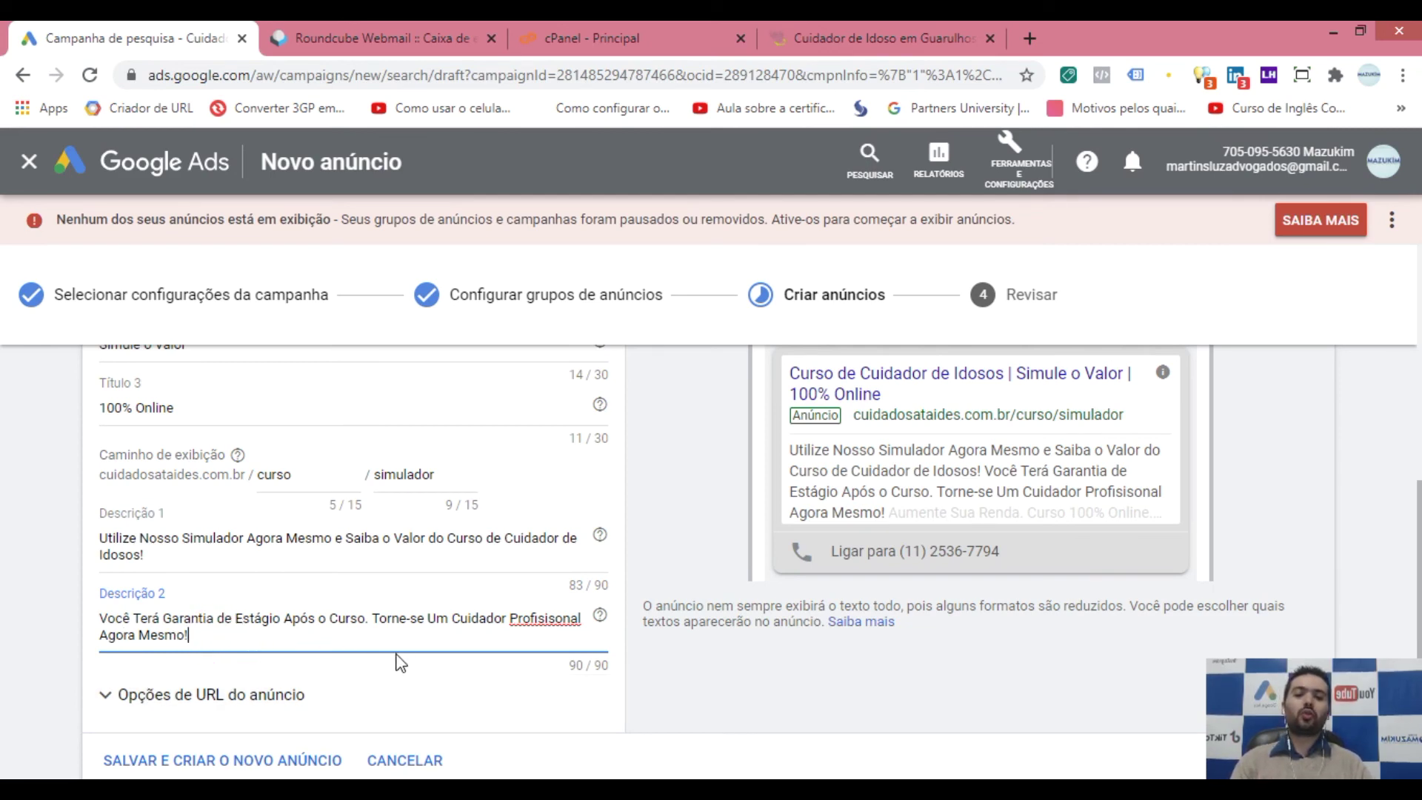
click(548, 619)
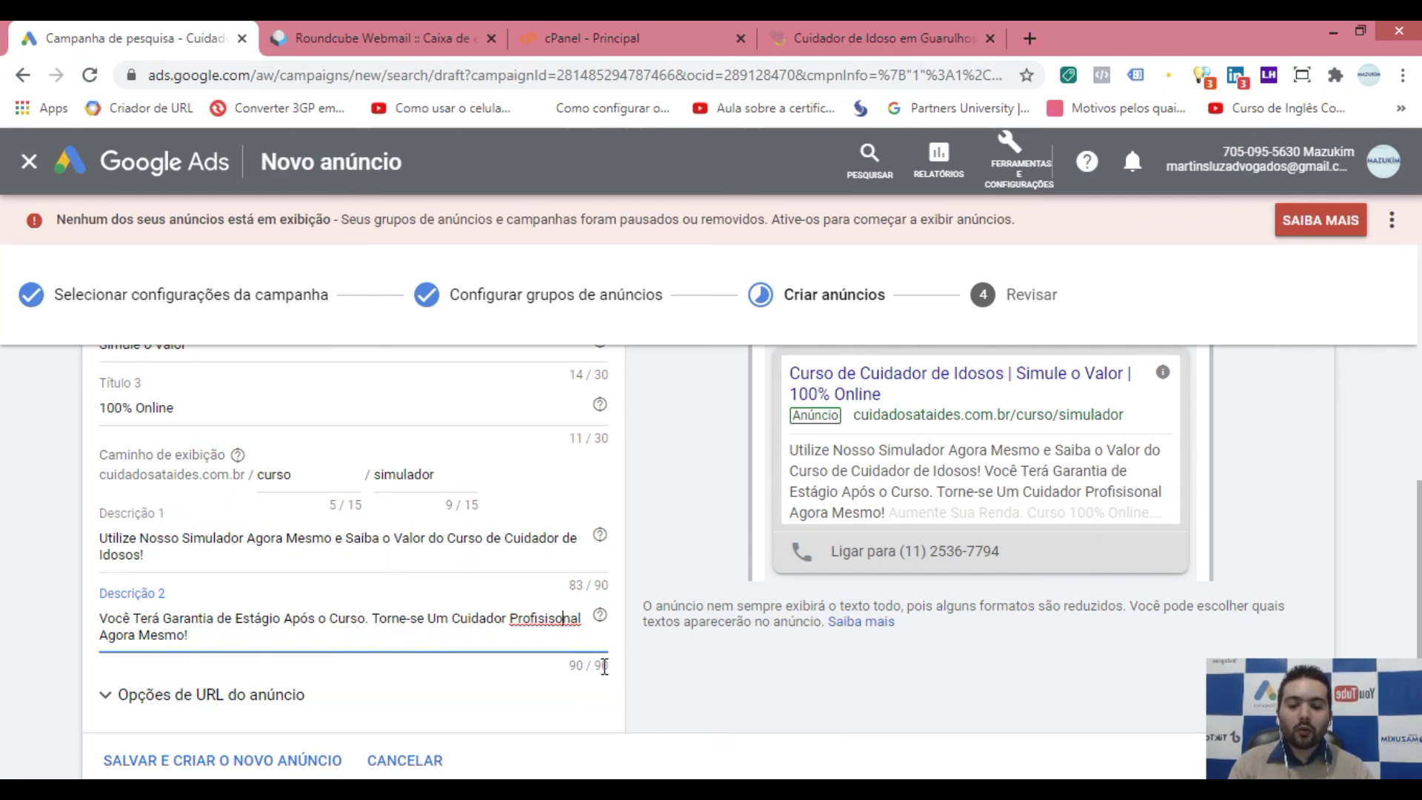
text(i)
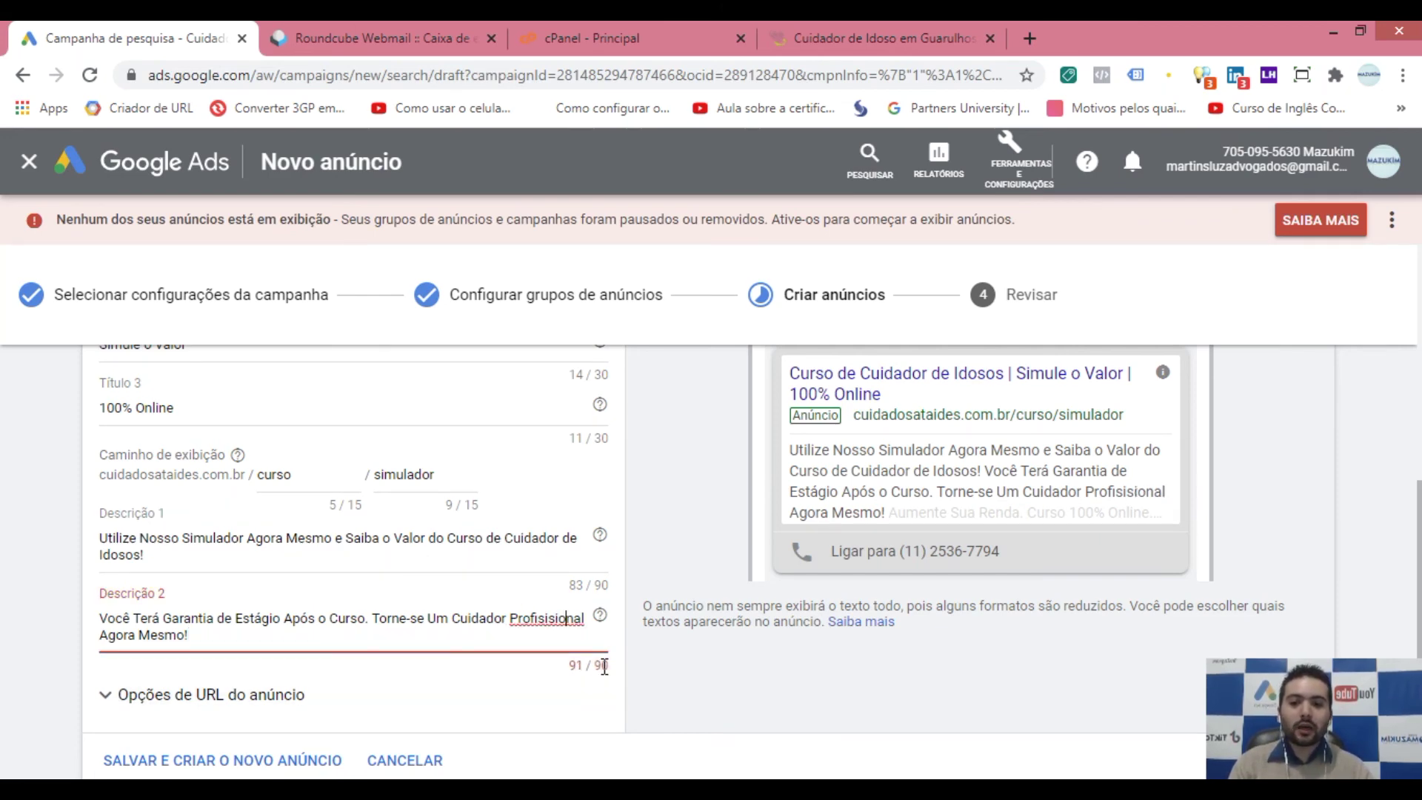
key(shift+Left)
key(shift+Left)
key(shift+Left)
key(shift+Left)
key(shift+Left)
key(shift+Left)
key(shift+Left)
key(shift+Left)
key(shift+Left)
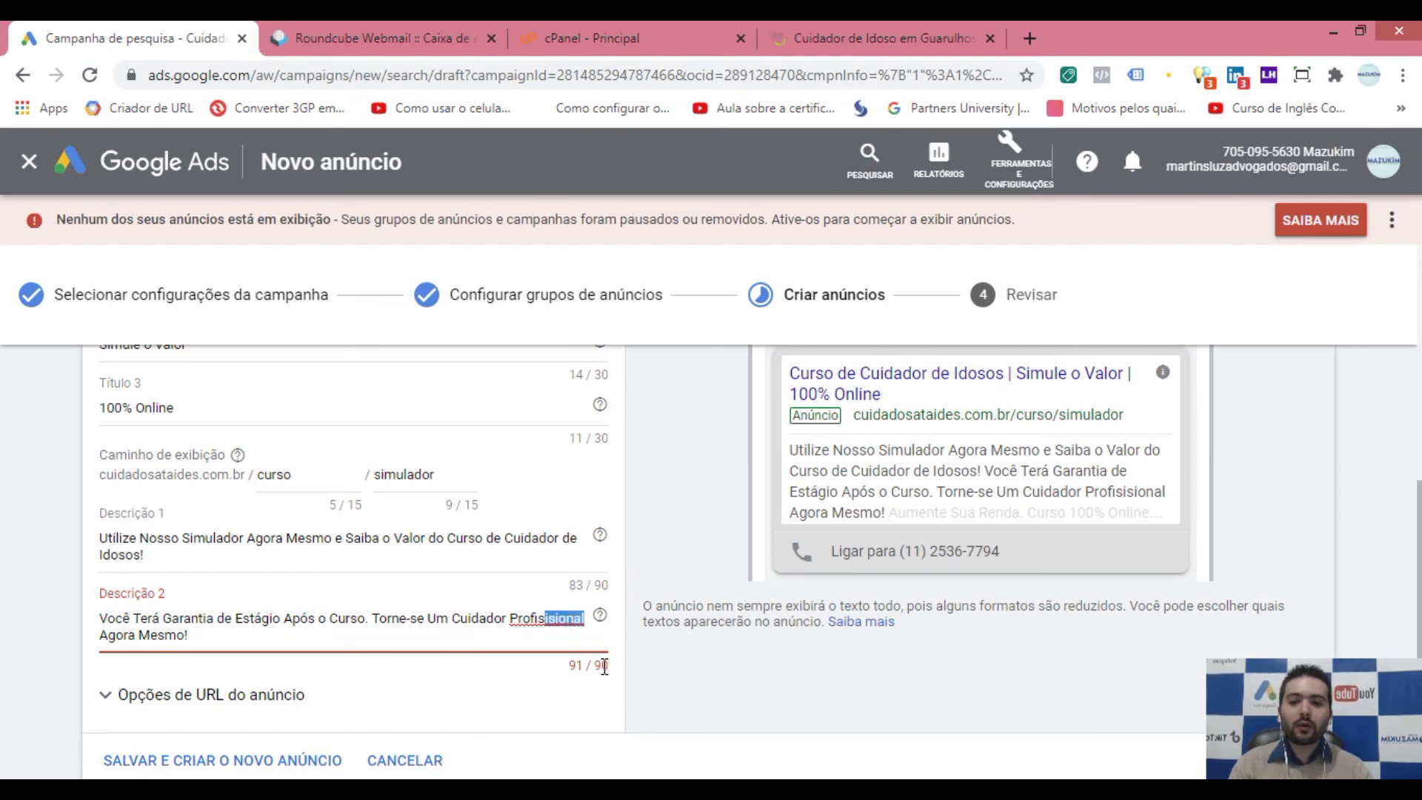
text(issional)
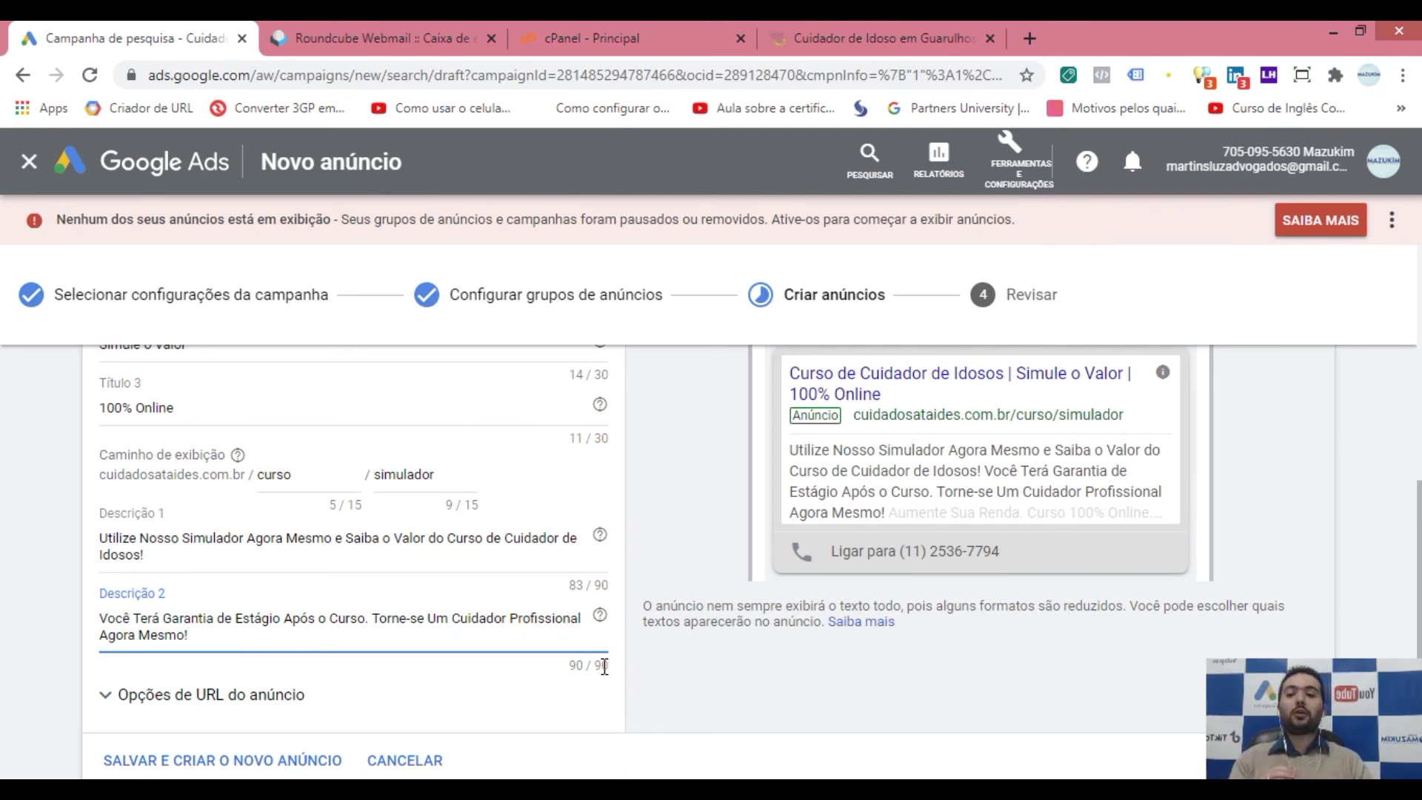
- Check the wording of Descrição 2 and the mobile ad preview, and save the ad to continue to the campaign review
drag(130, 619, 97, 626)
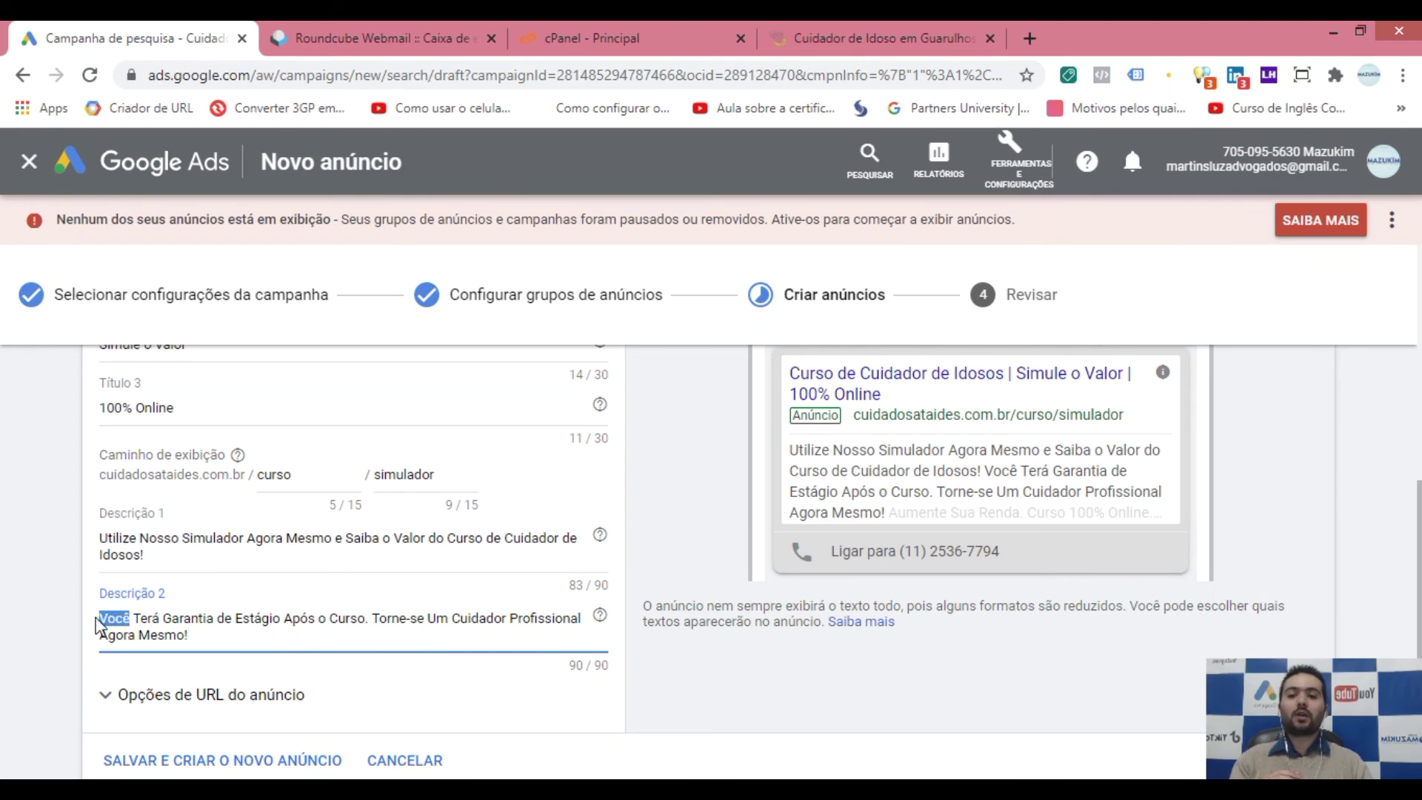
click(211, 636)
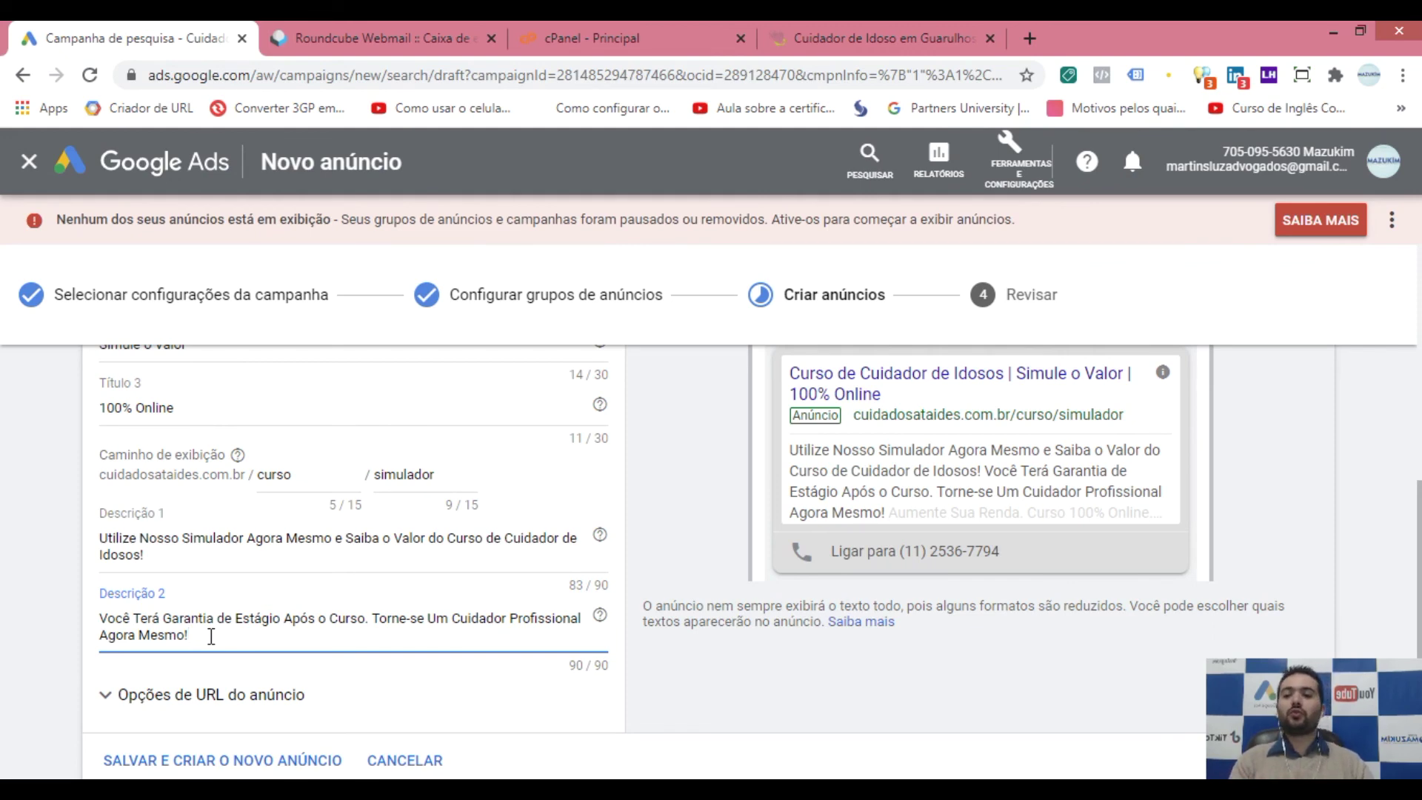
double_click(112, 618)
click(191, 635)
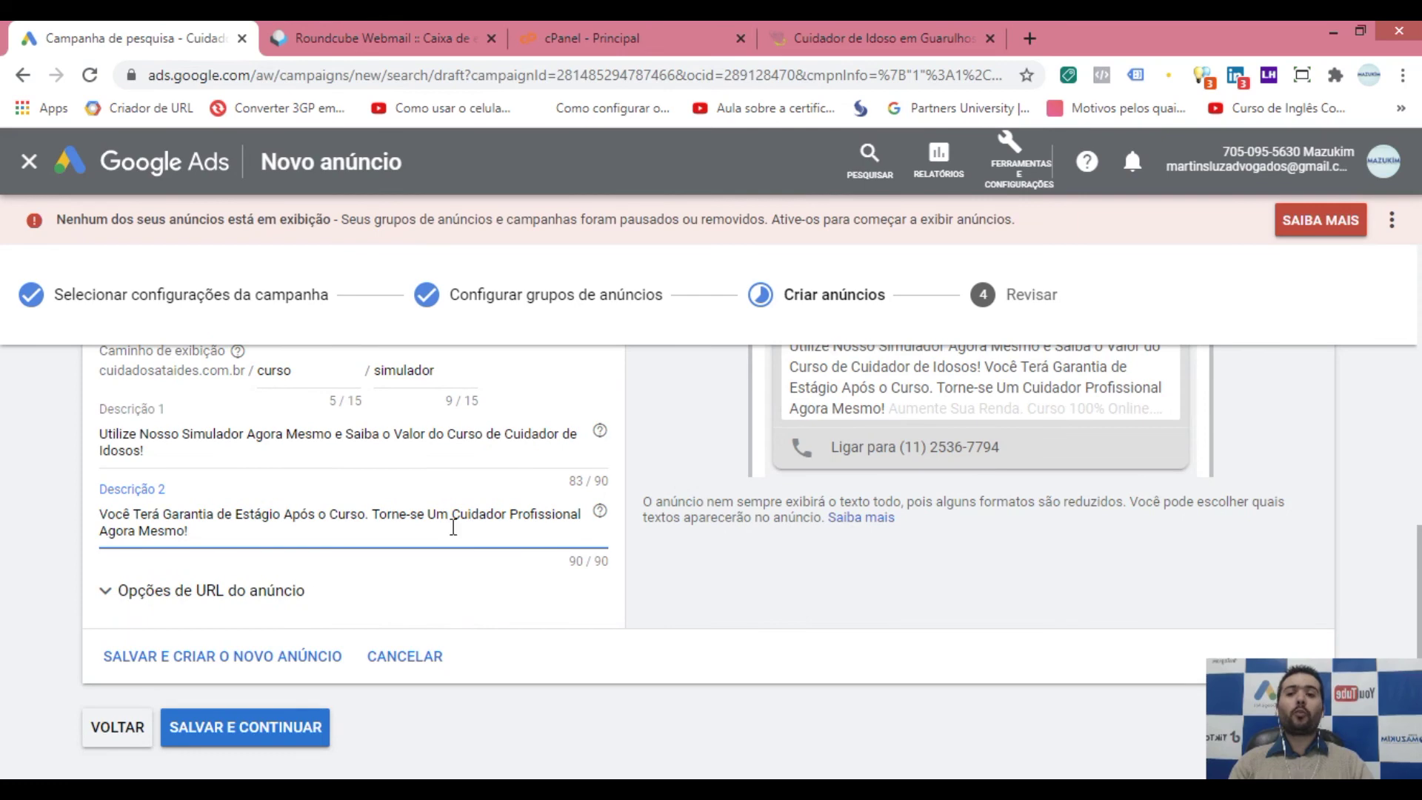
scroll(830, 631, up, 3)
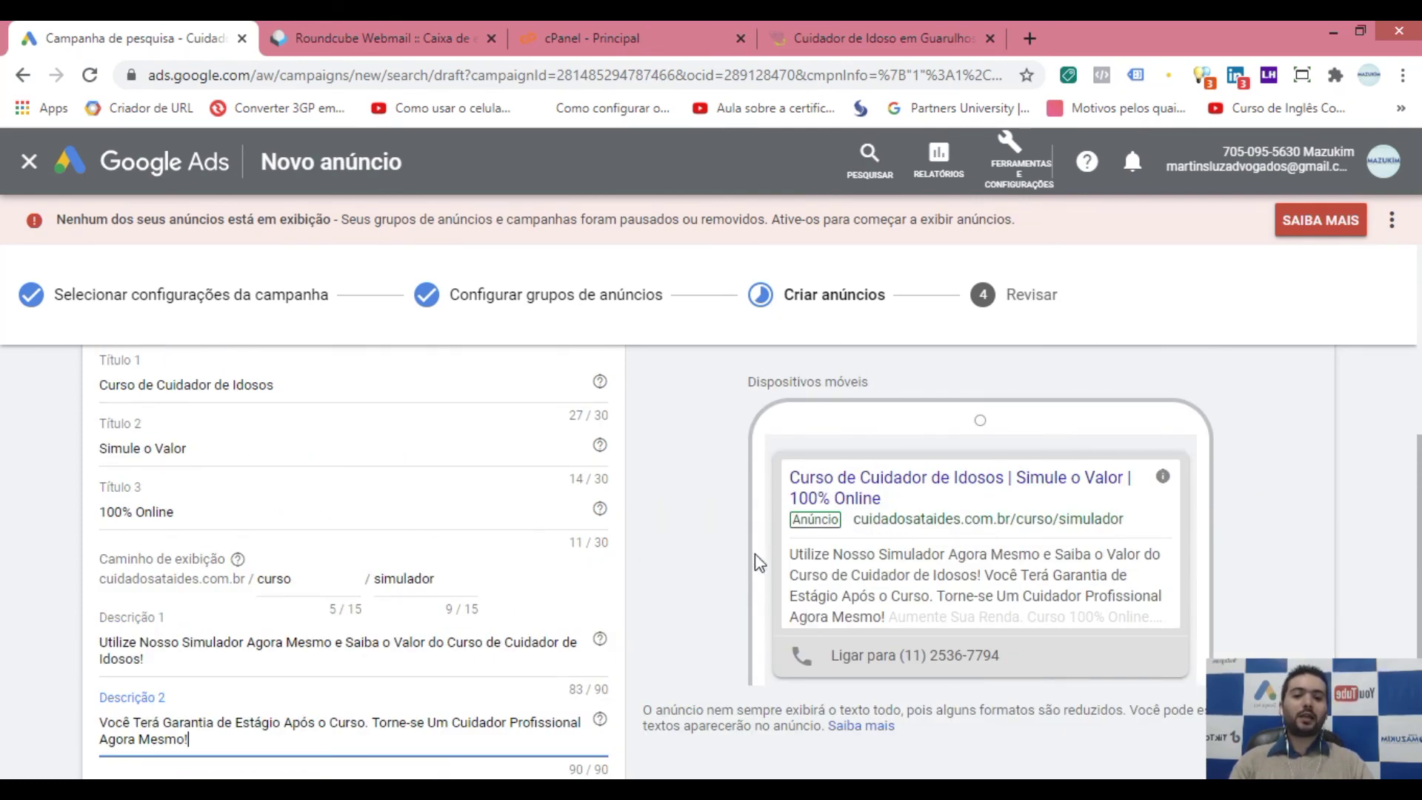
scroll(289, 519, down, 3)
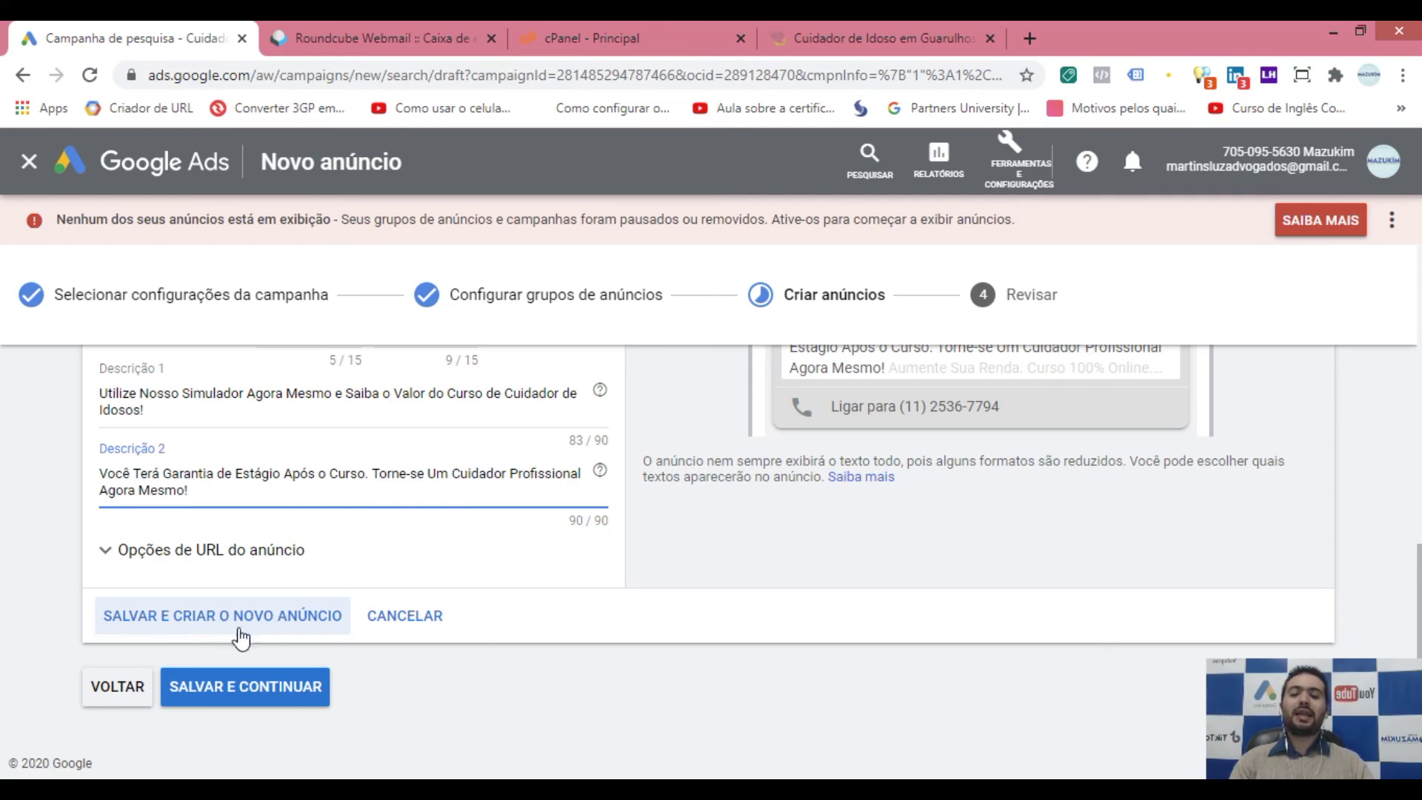
click(243, 702)
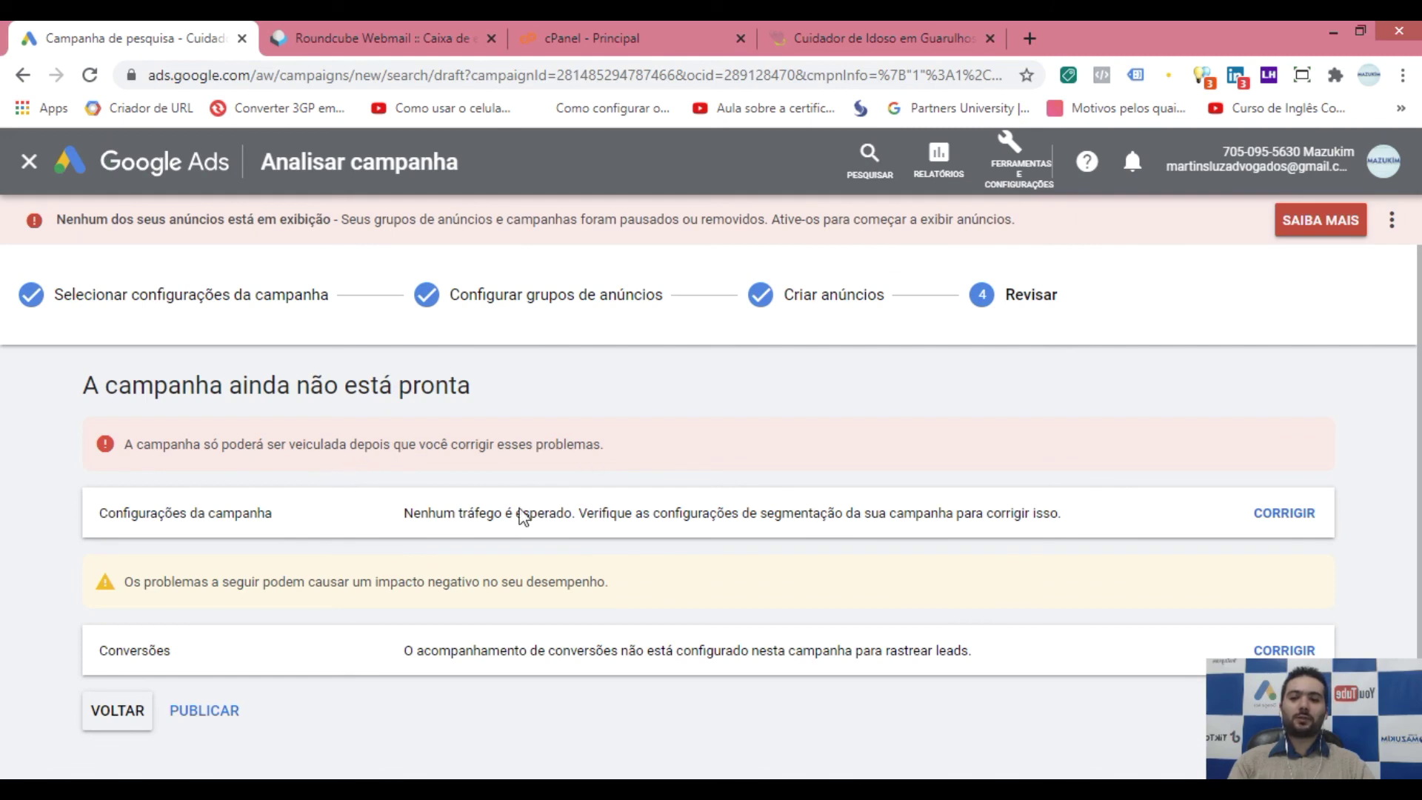
- Read the issues listed for the campaign settings and for conversions in the campaign review
drag(419, 517, 640, 515)
click(545, 518)
click(721, 512)
drag(761, 512, 782, 512)
click(861, 514)
drag(879, 514, 962, 515)
click(1022, 514)
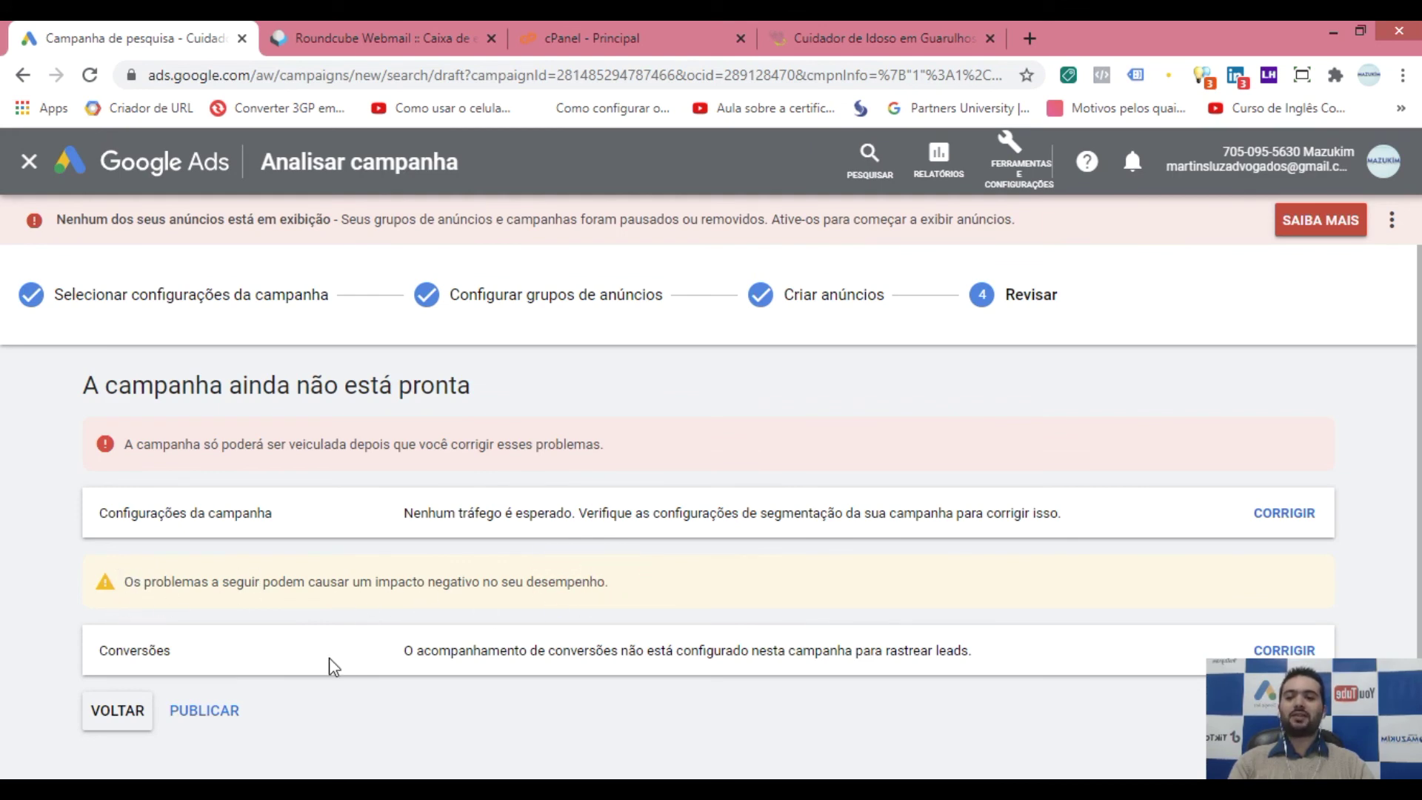
drag(422, 651, 492, 651)
click(592, 643)
click(702, 652)
click(965, 695)
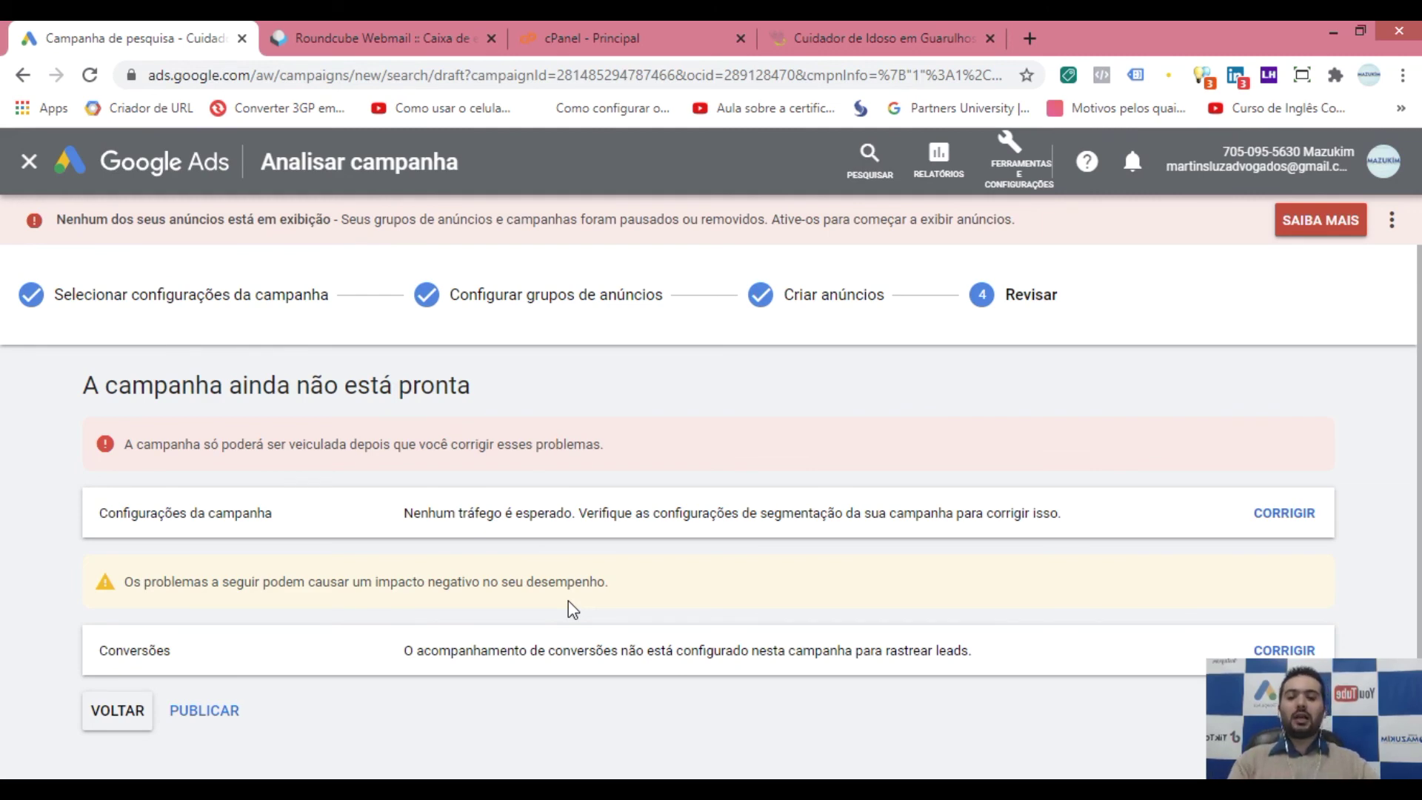
- Publish the campaign despite the listed issues, and add CPC médio and Custo to its overview chart
click(211, 711)
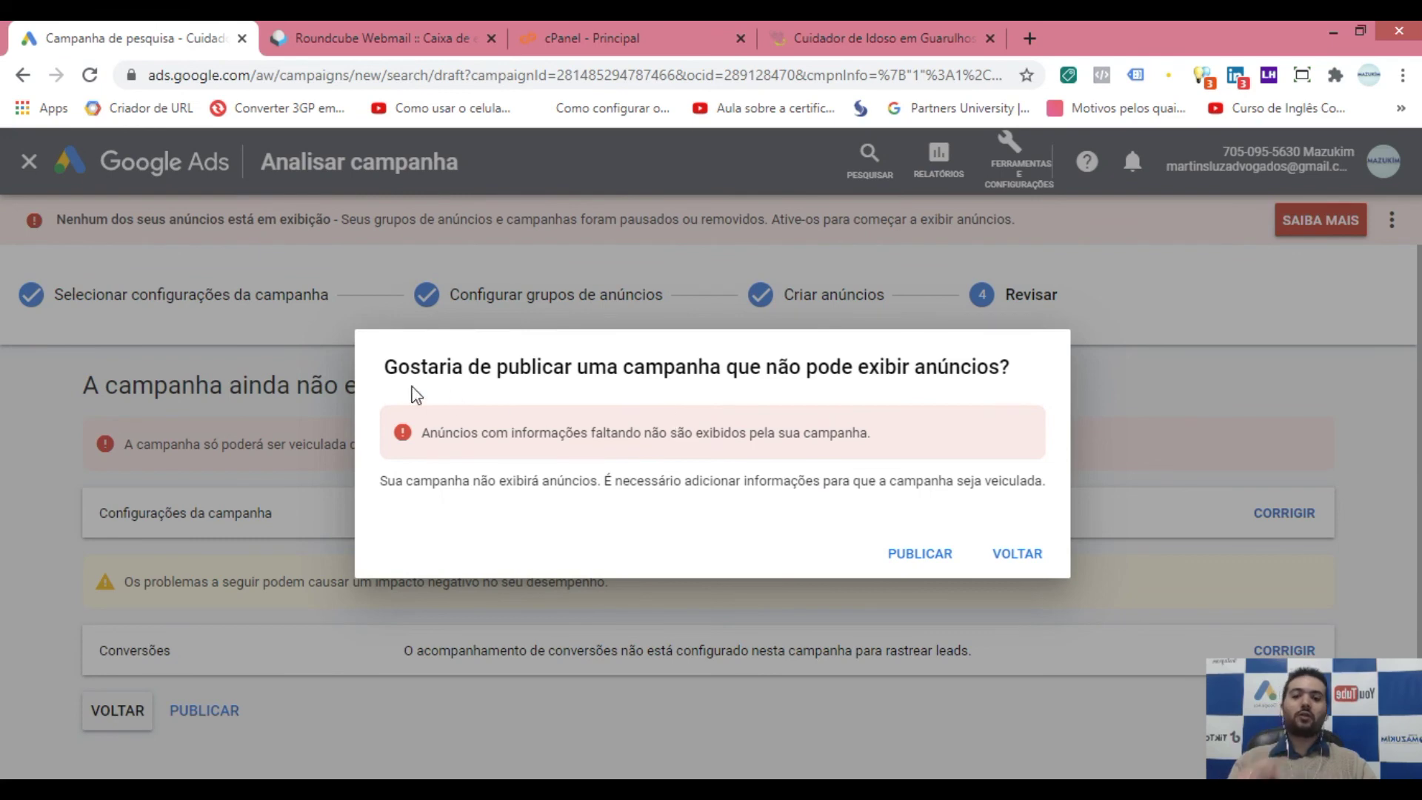
click(916, 561)
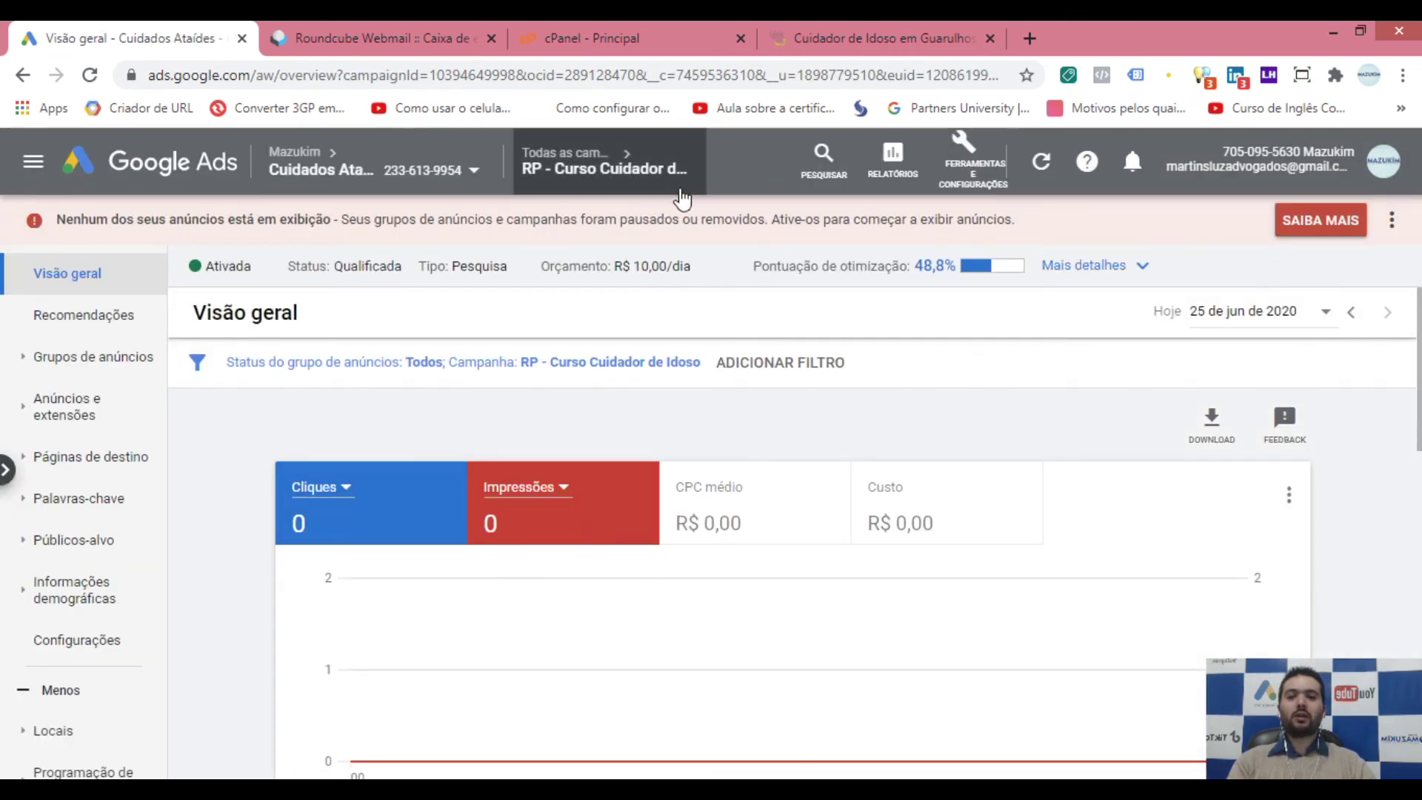
click(755, 517)
click(898, 518)
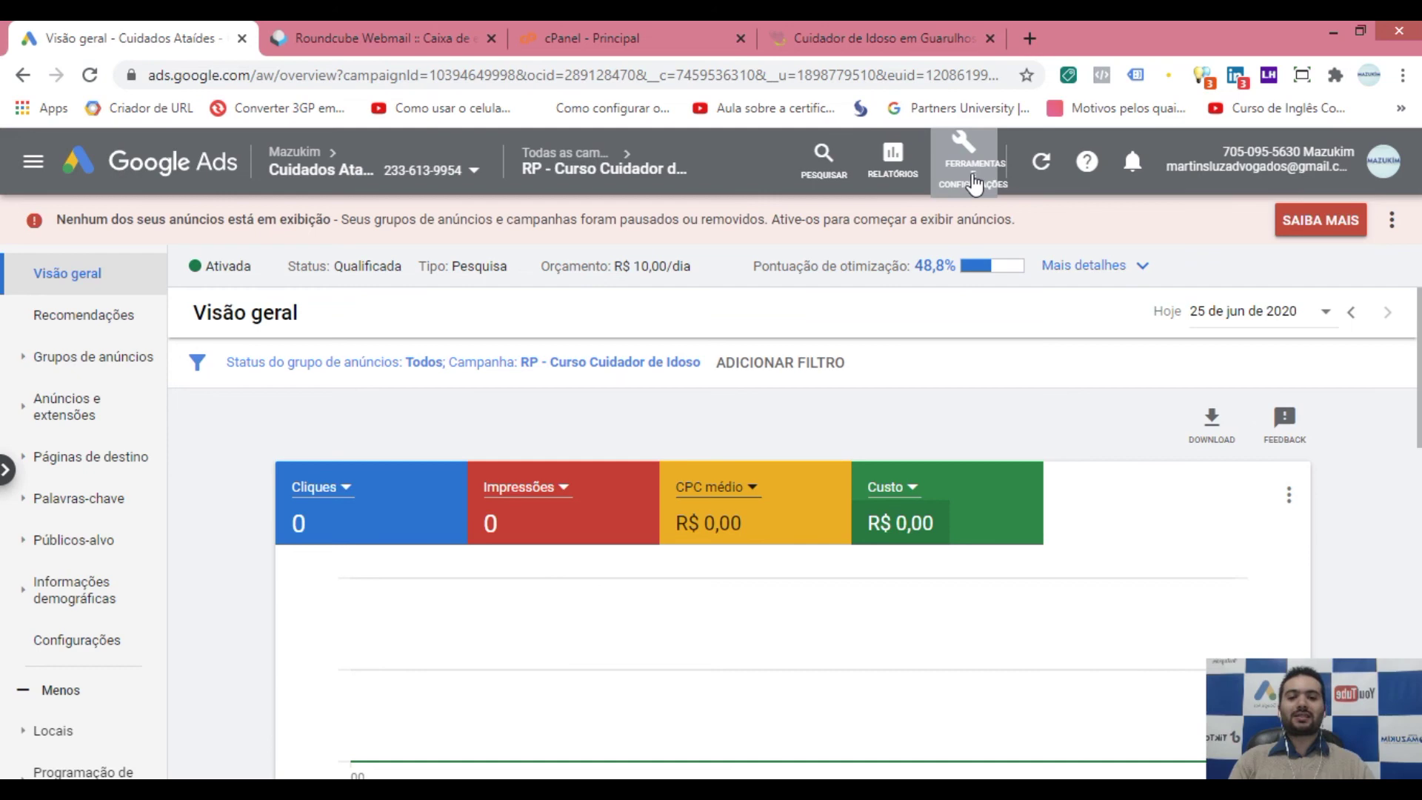
- Switch to the PowerPoint course deck and show slide 6, Aula 05 – Qual Site Usar em Minhas Campanhas?
click(374, 791)
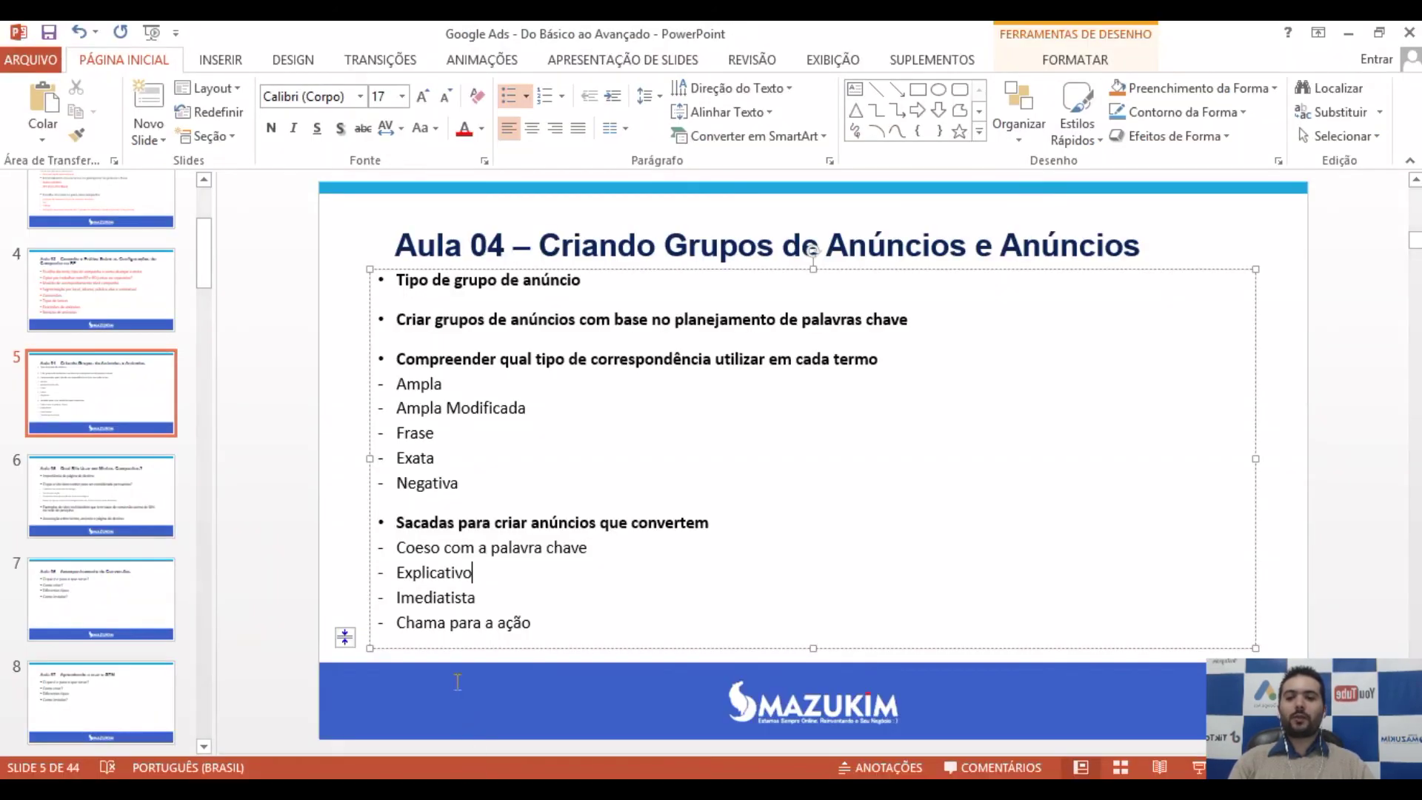
click(111, 504)
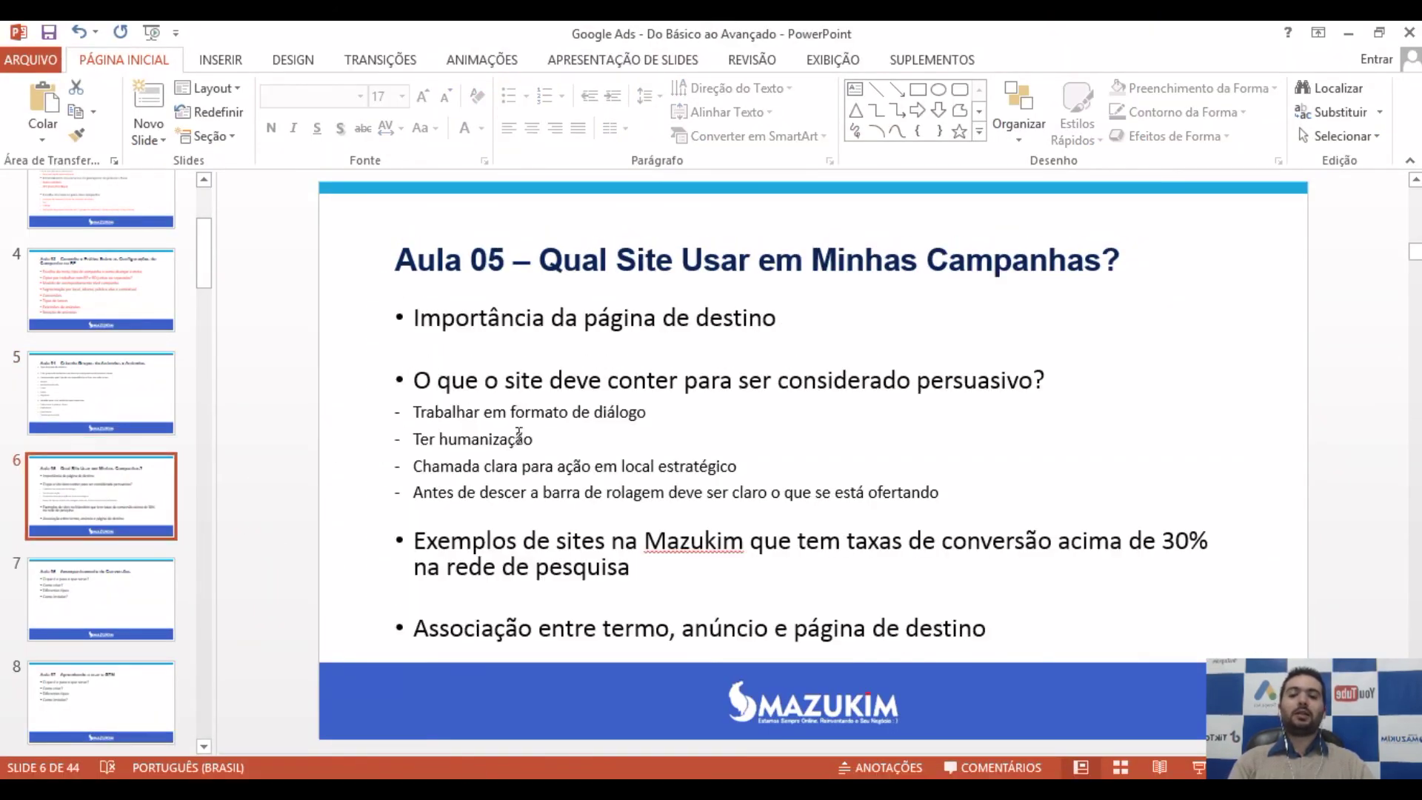